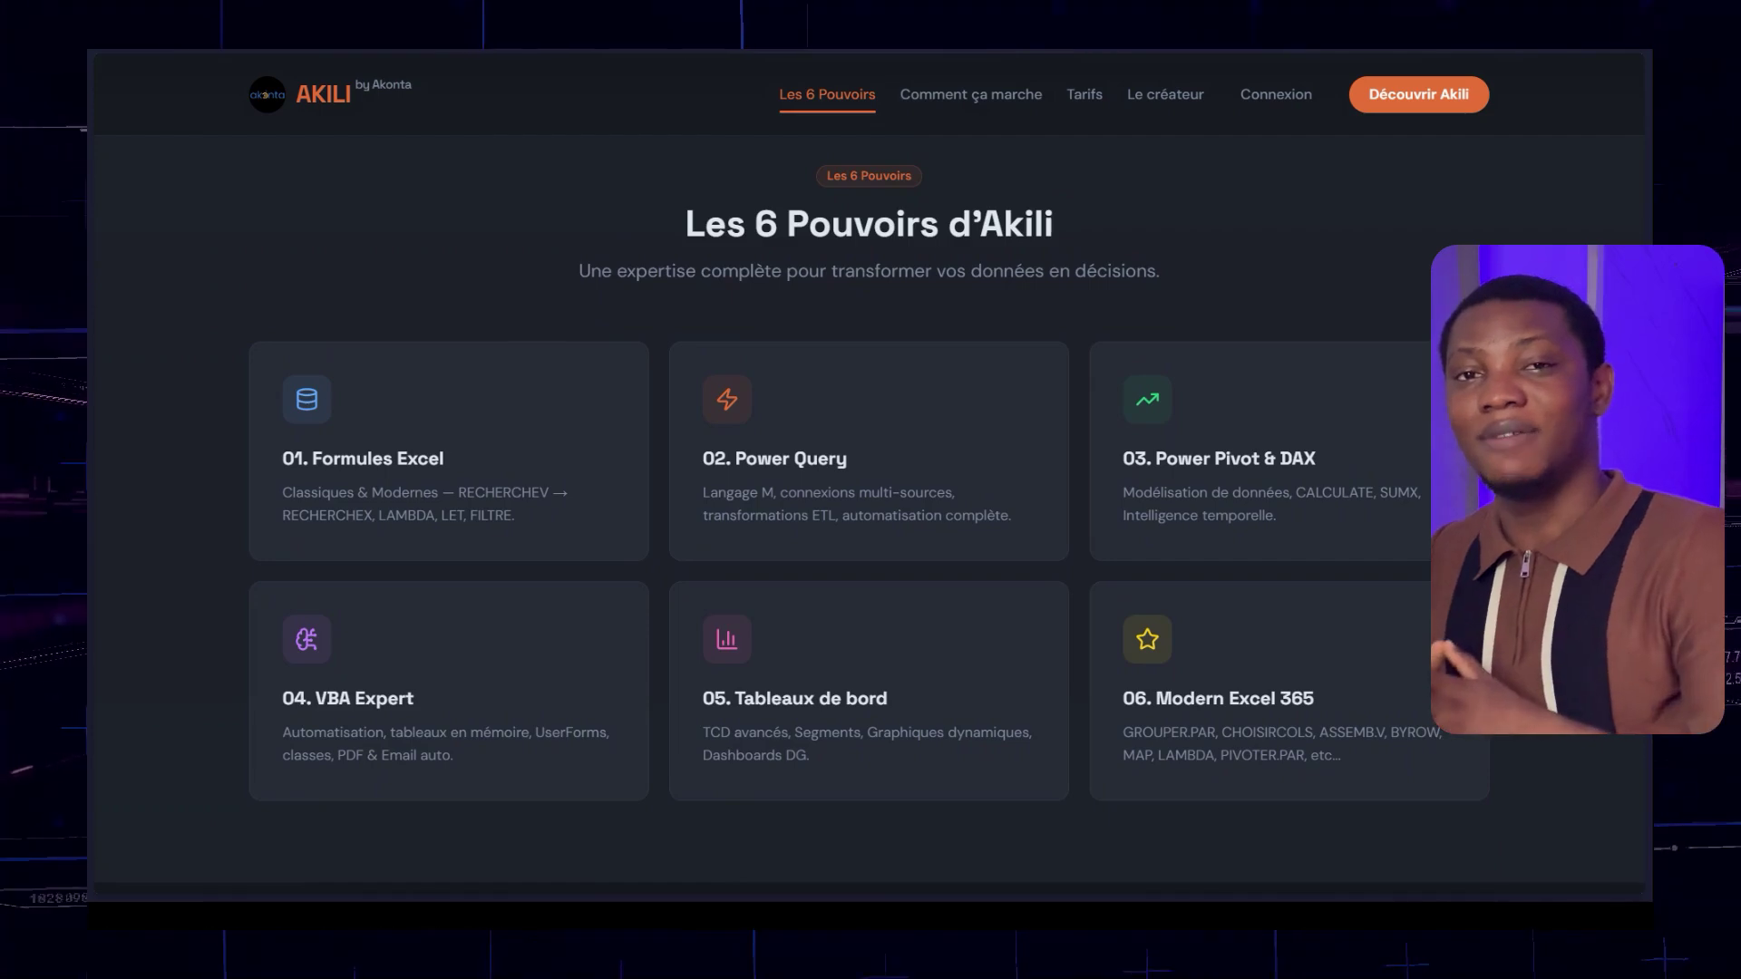
Look through the Akili landing page, covering the hero section, Les 6 Pouvoirs and Comment ça marche.
scroll(869, 471, down, 3)
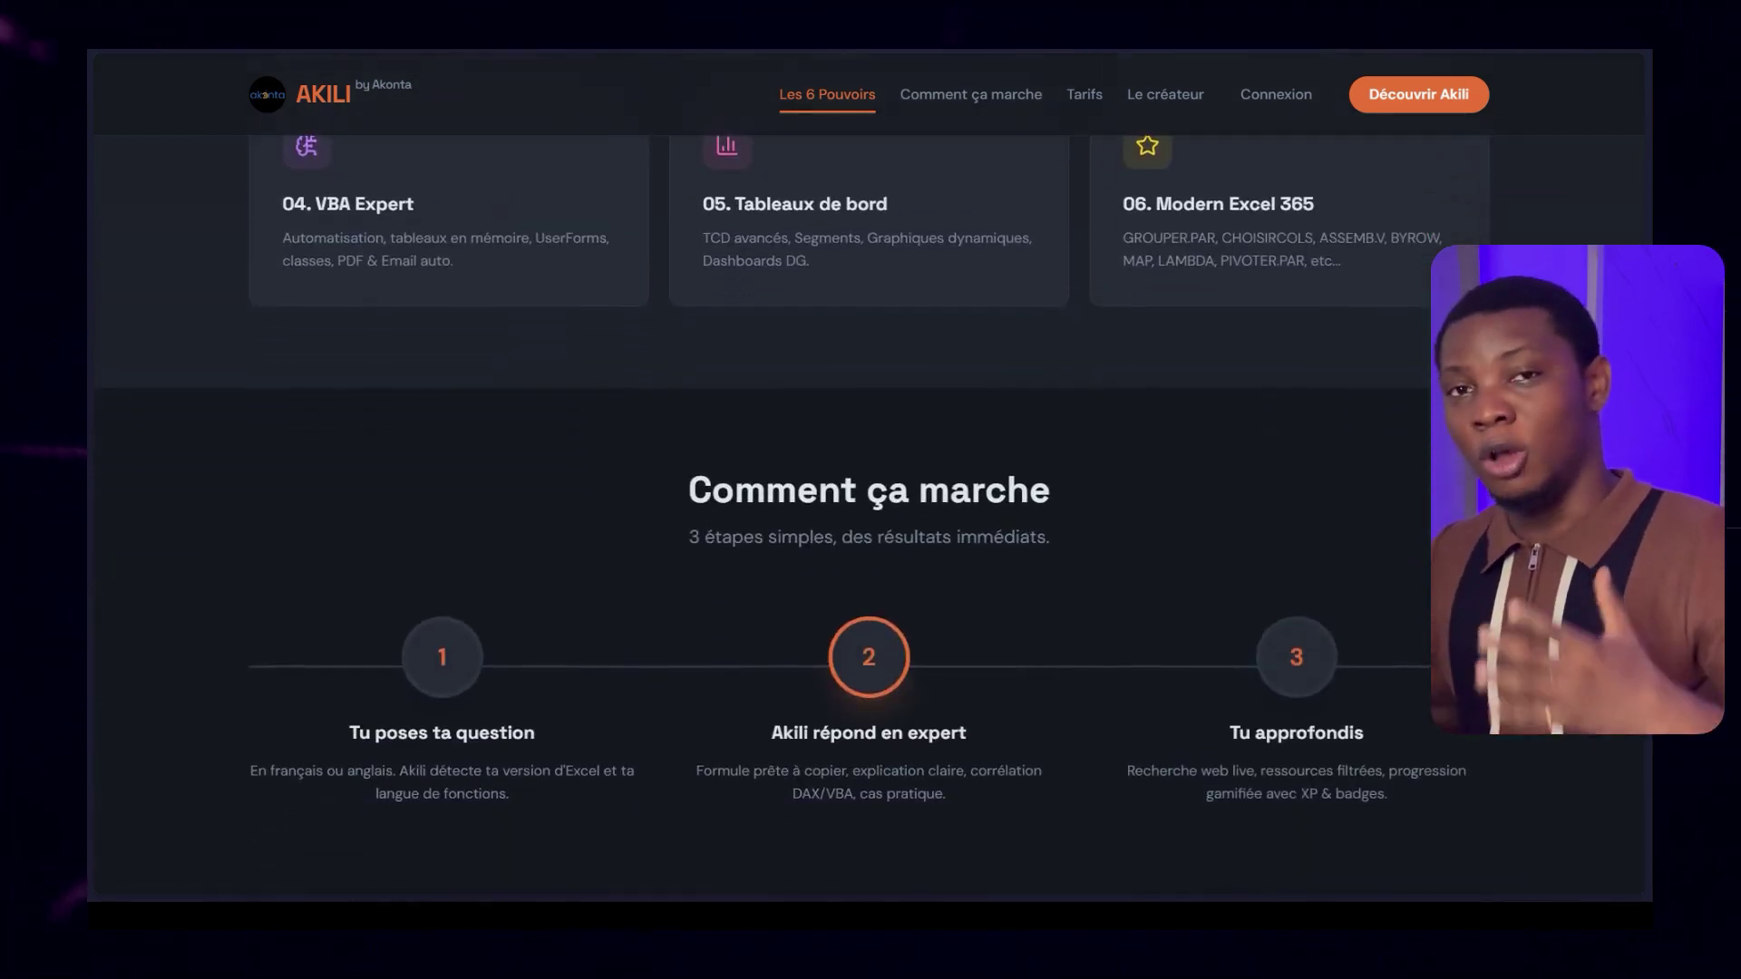
scroll(869, 472, down, 1)
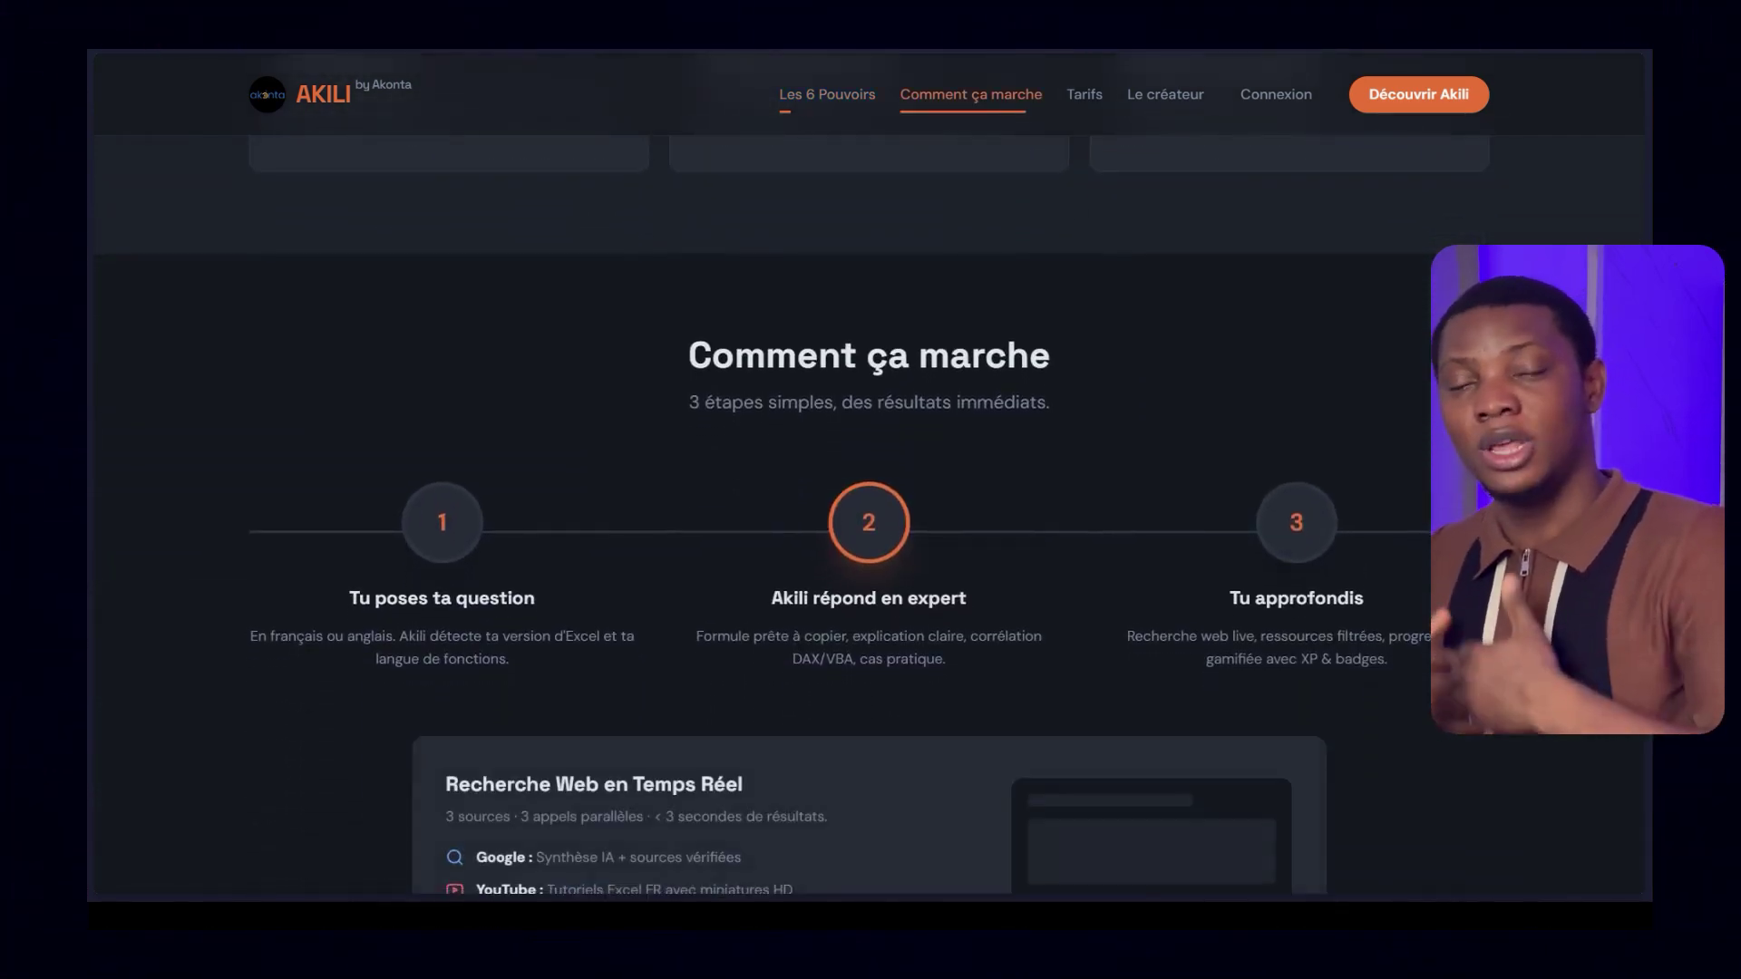
scroll(868, 471, up, 1)
scroll(869, 472, down, 1)
scroll(869, 472, down, 1)
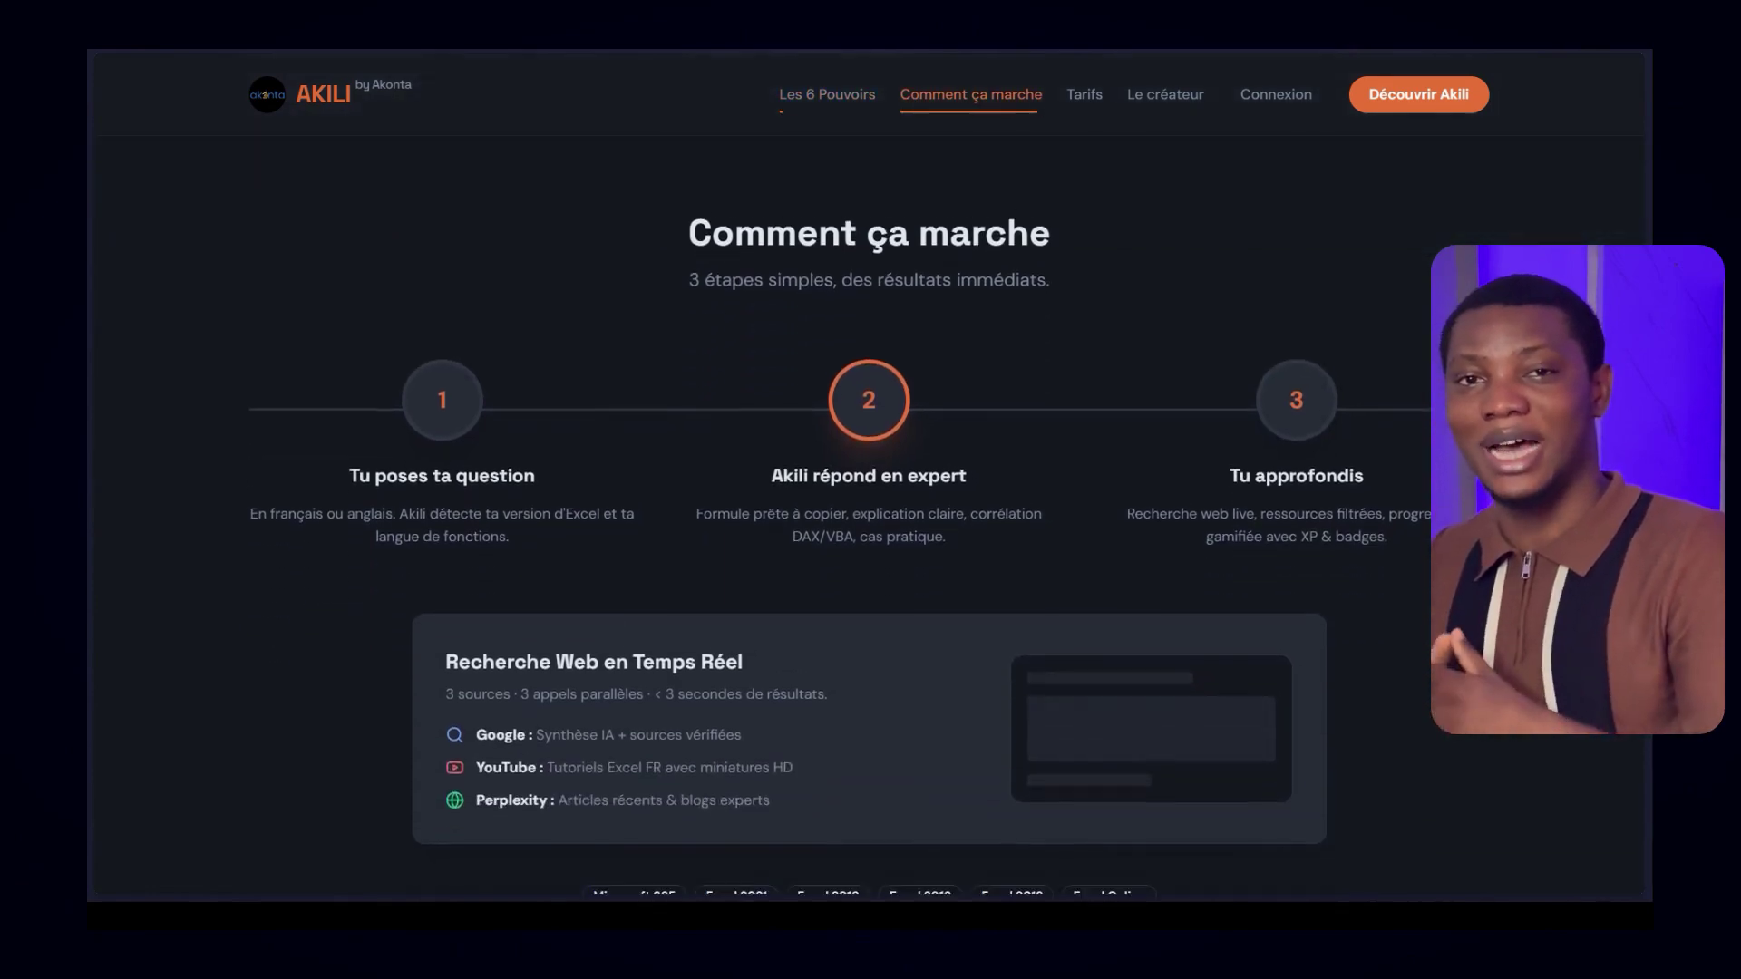
scroll(869, 472, up, 7)
scroll(869, 472, up, 8)
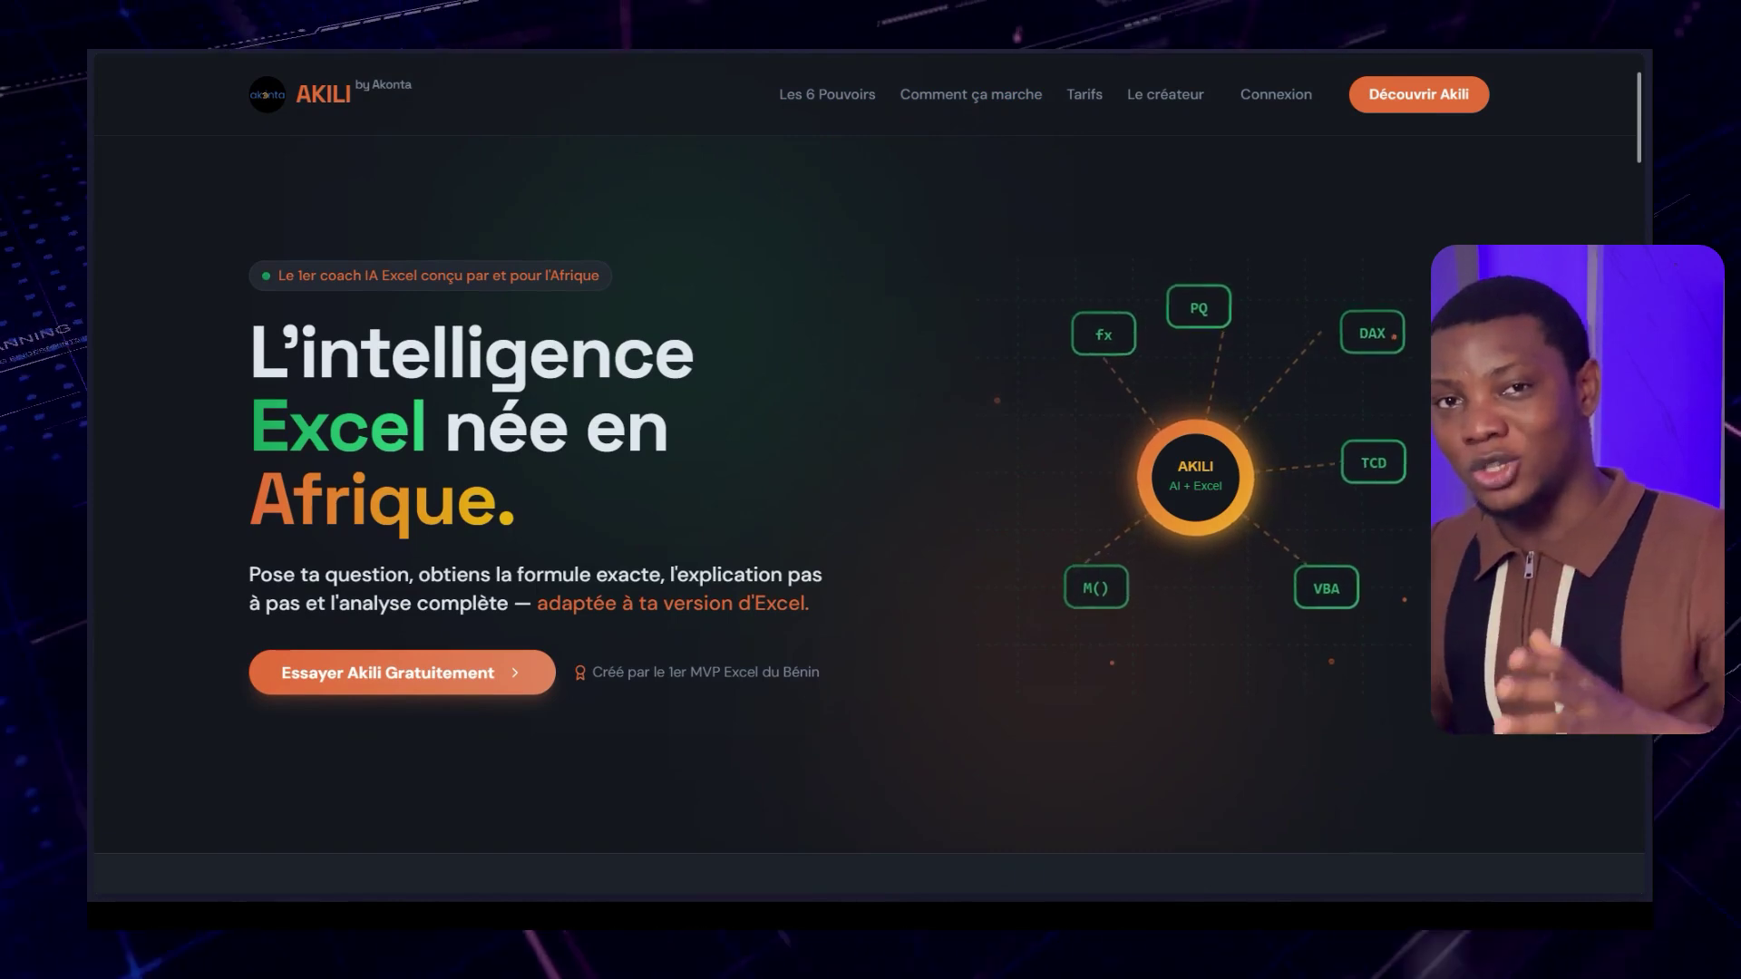
scroll(1464, 312, down, 8)
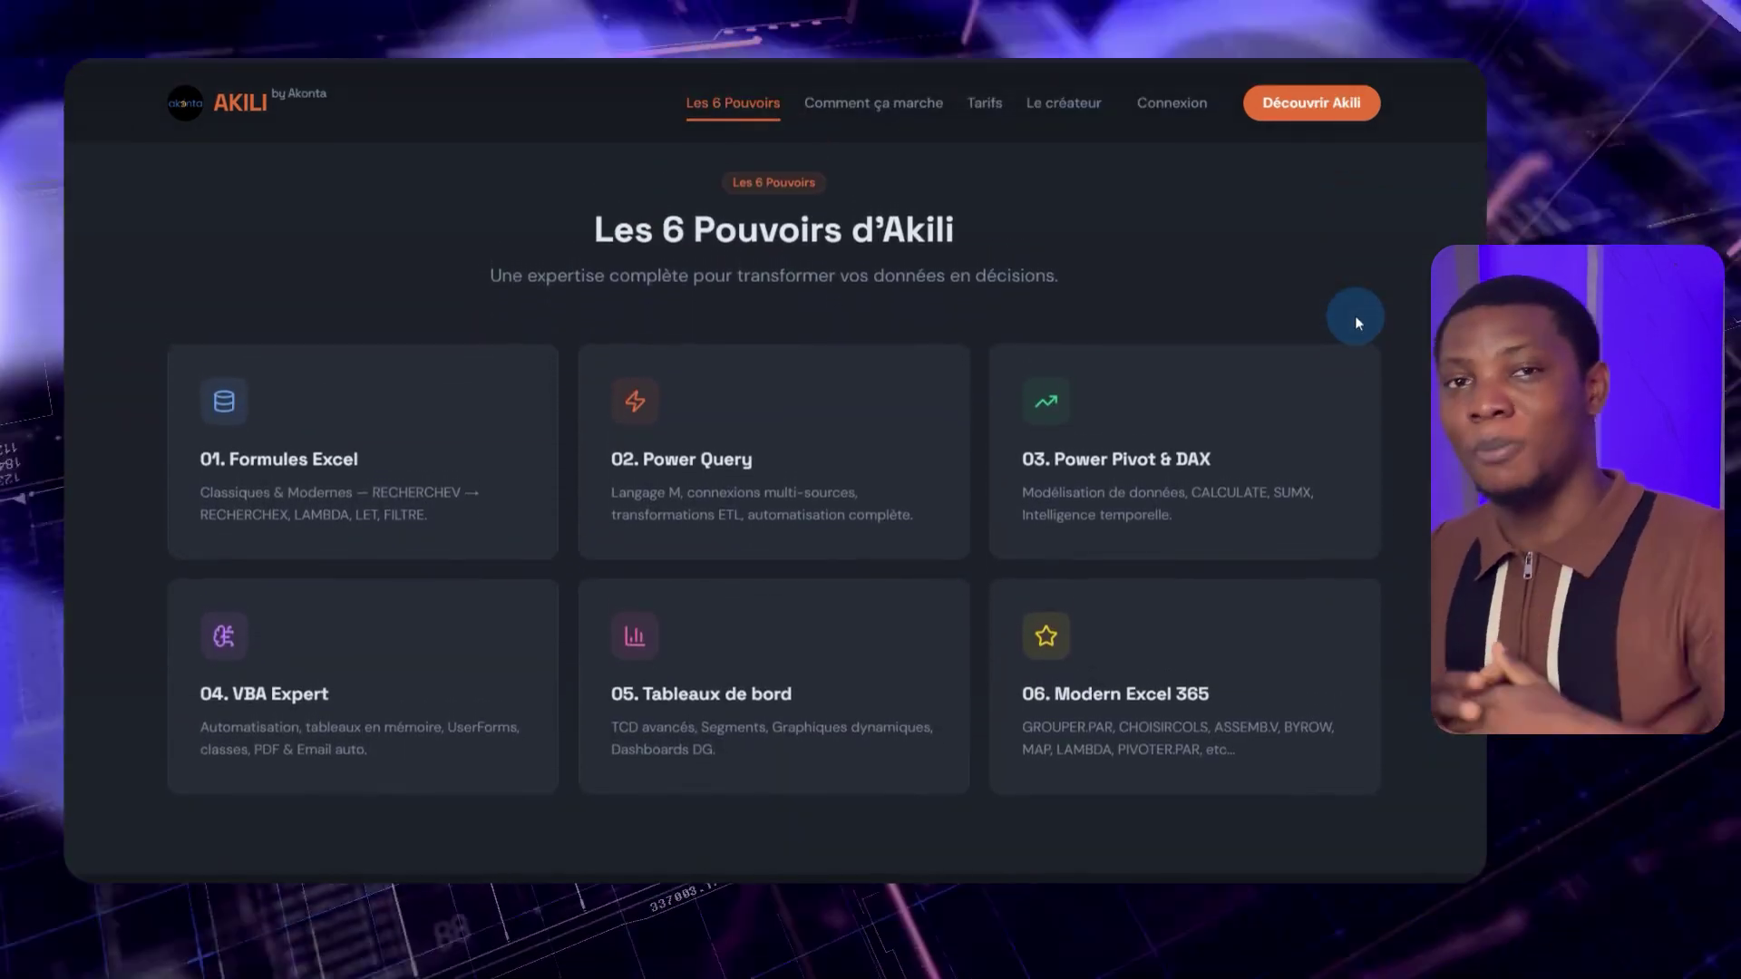
scroll(1356, 321, down, 3)
scroll(1356, 294, down, 3)
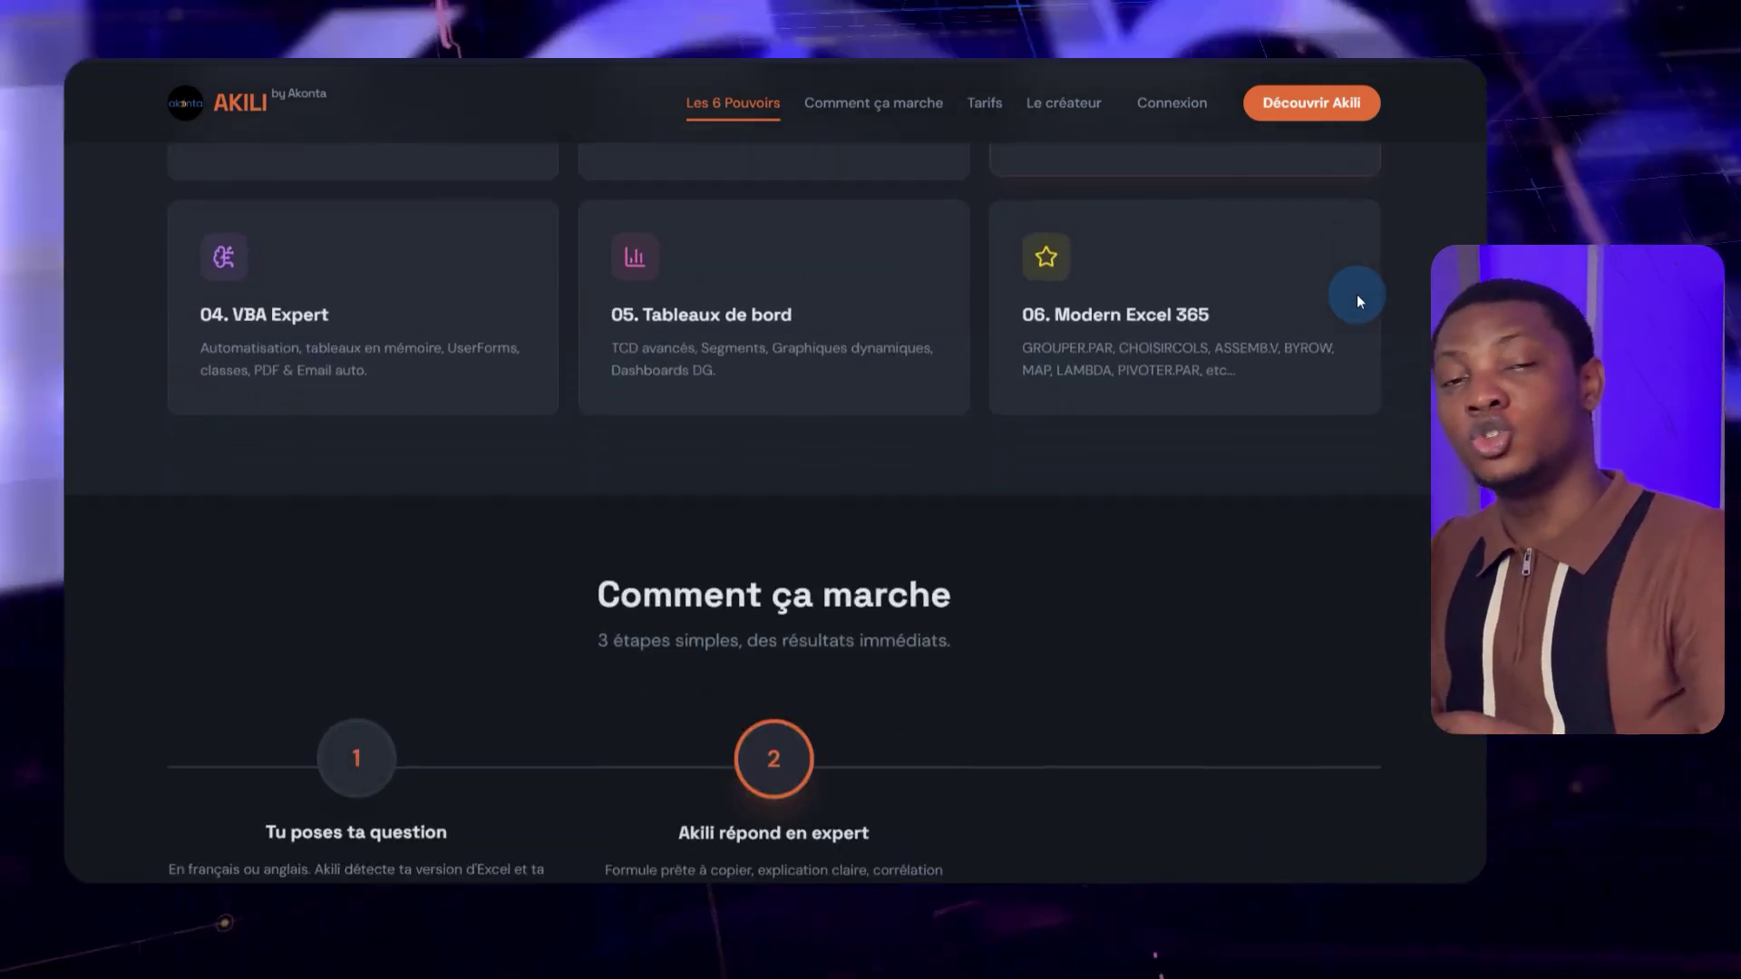
scroll(1357, 294, down, 1)
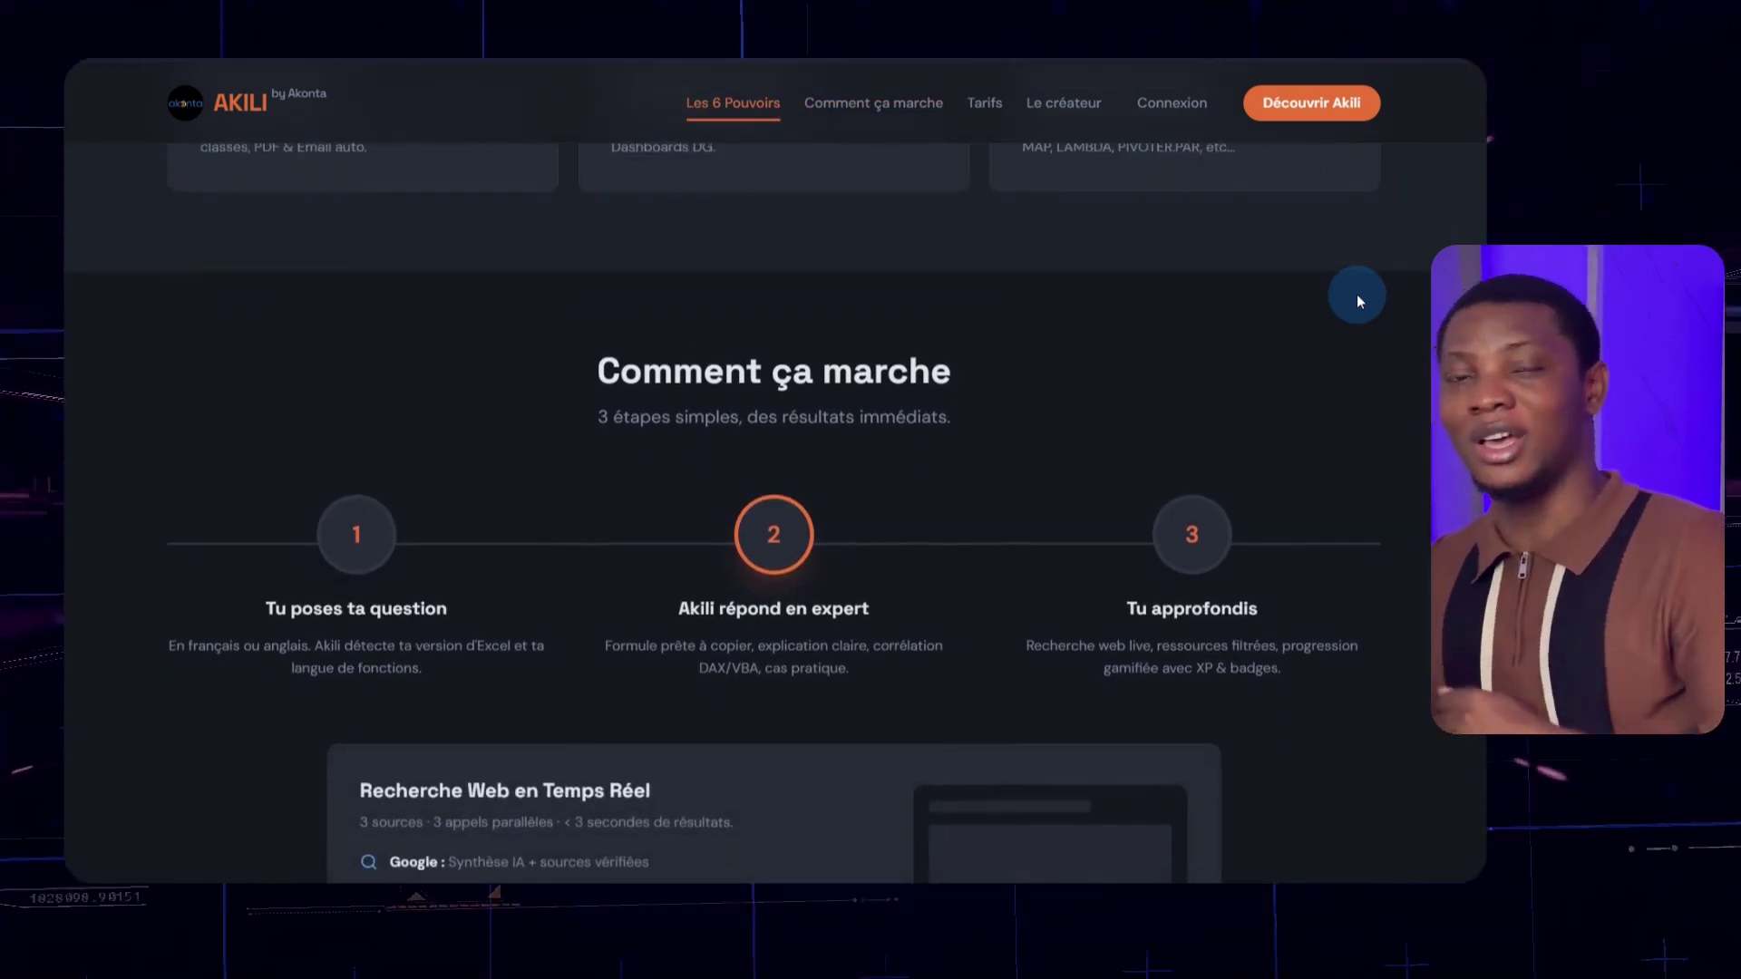
scroll(1357, 294, down, 2)
scroll(1357, 294, up, 15)
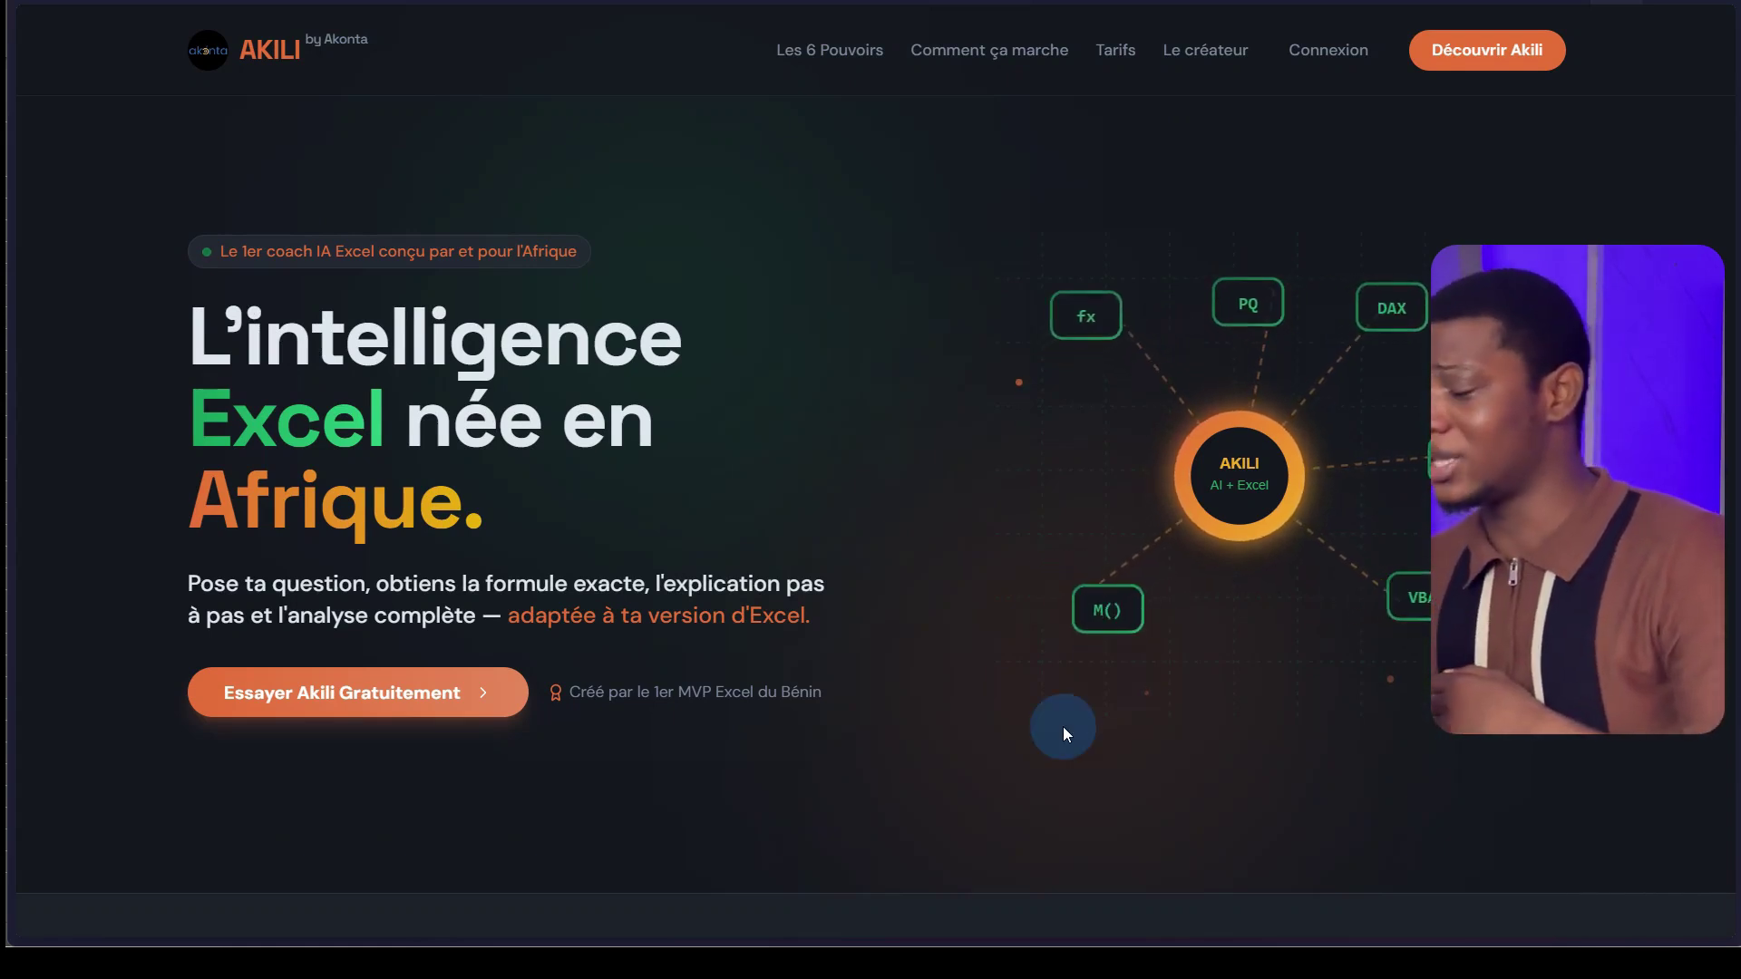
Switch to Excel and preview the open demo workbooks for reporting, budget, client base and sheet consolidation.
mouse_move(905, 932)
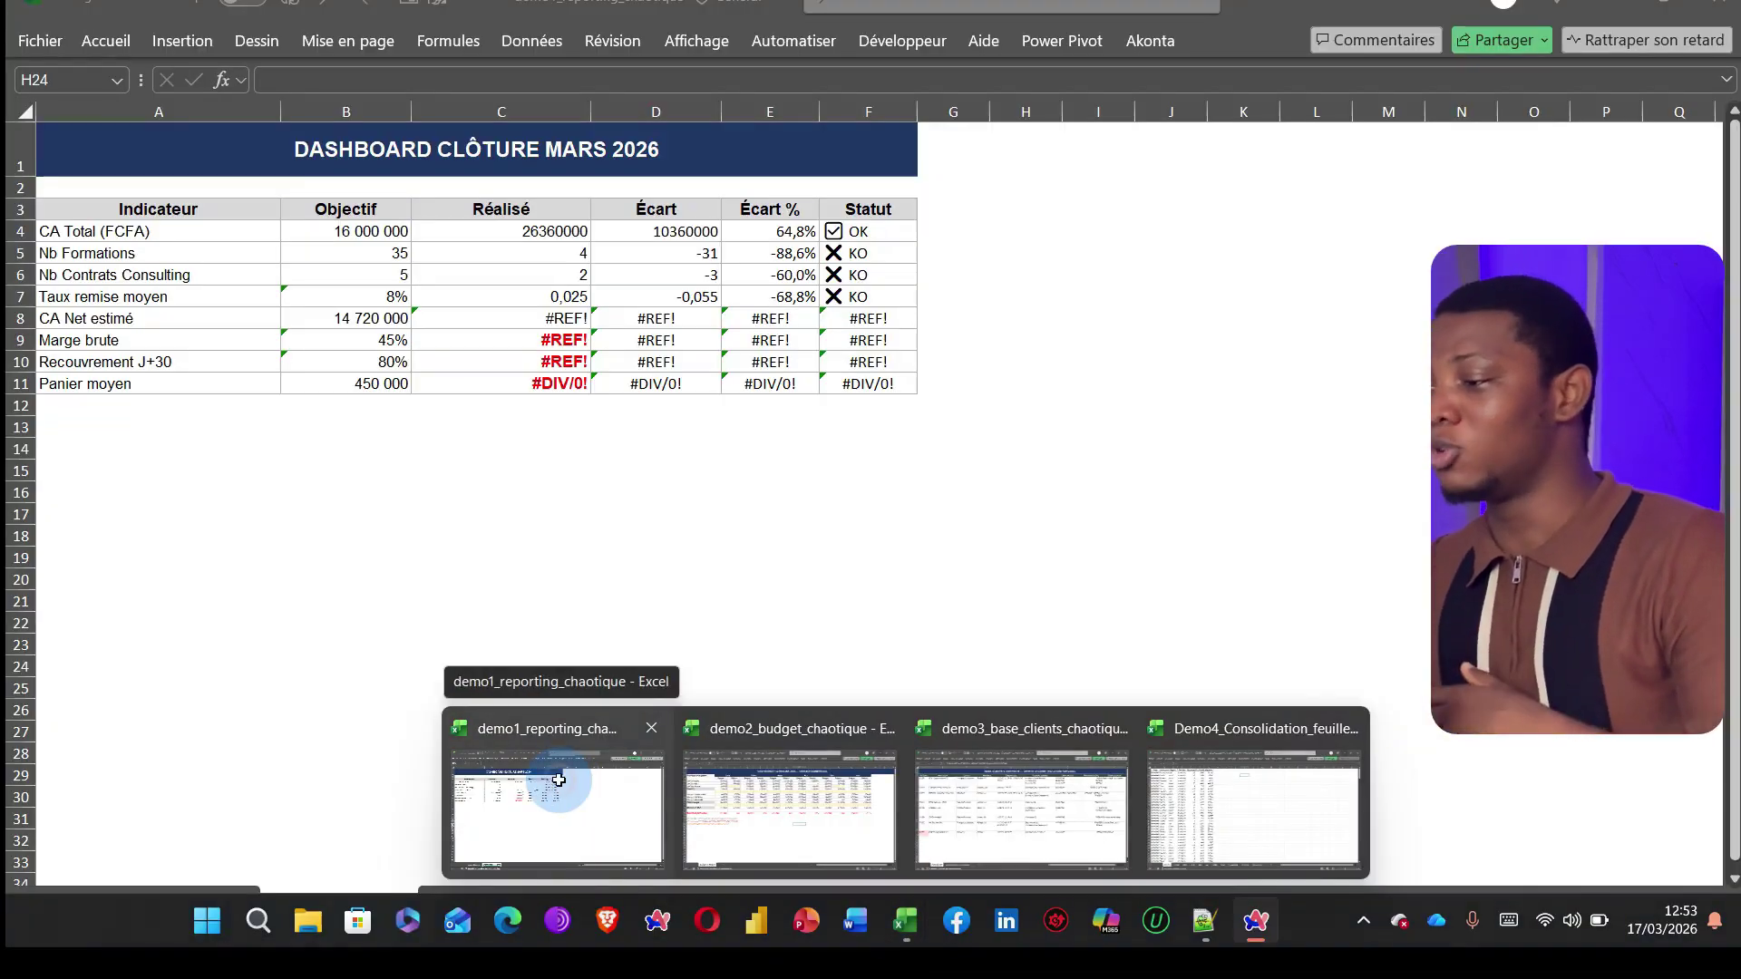
click(559, 787)
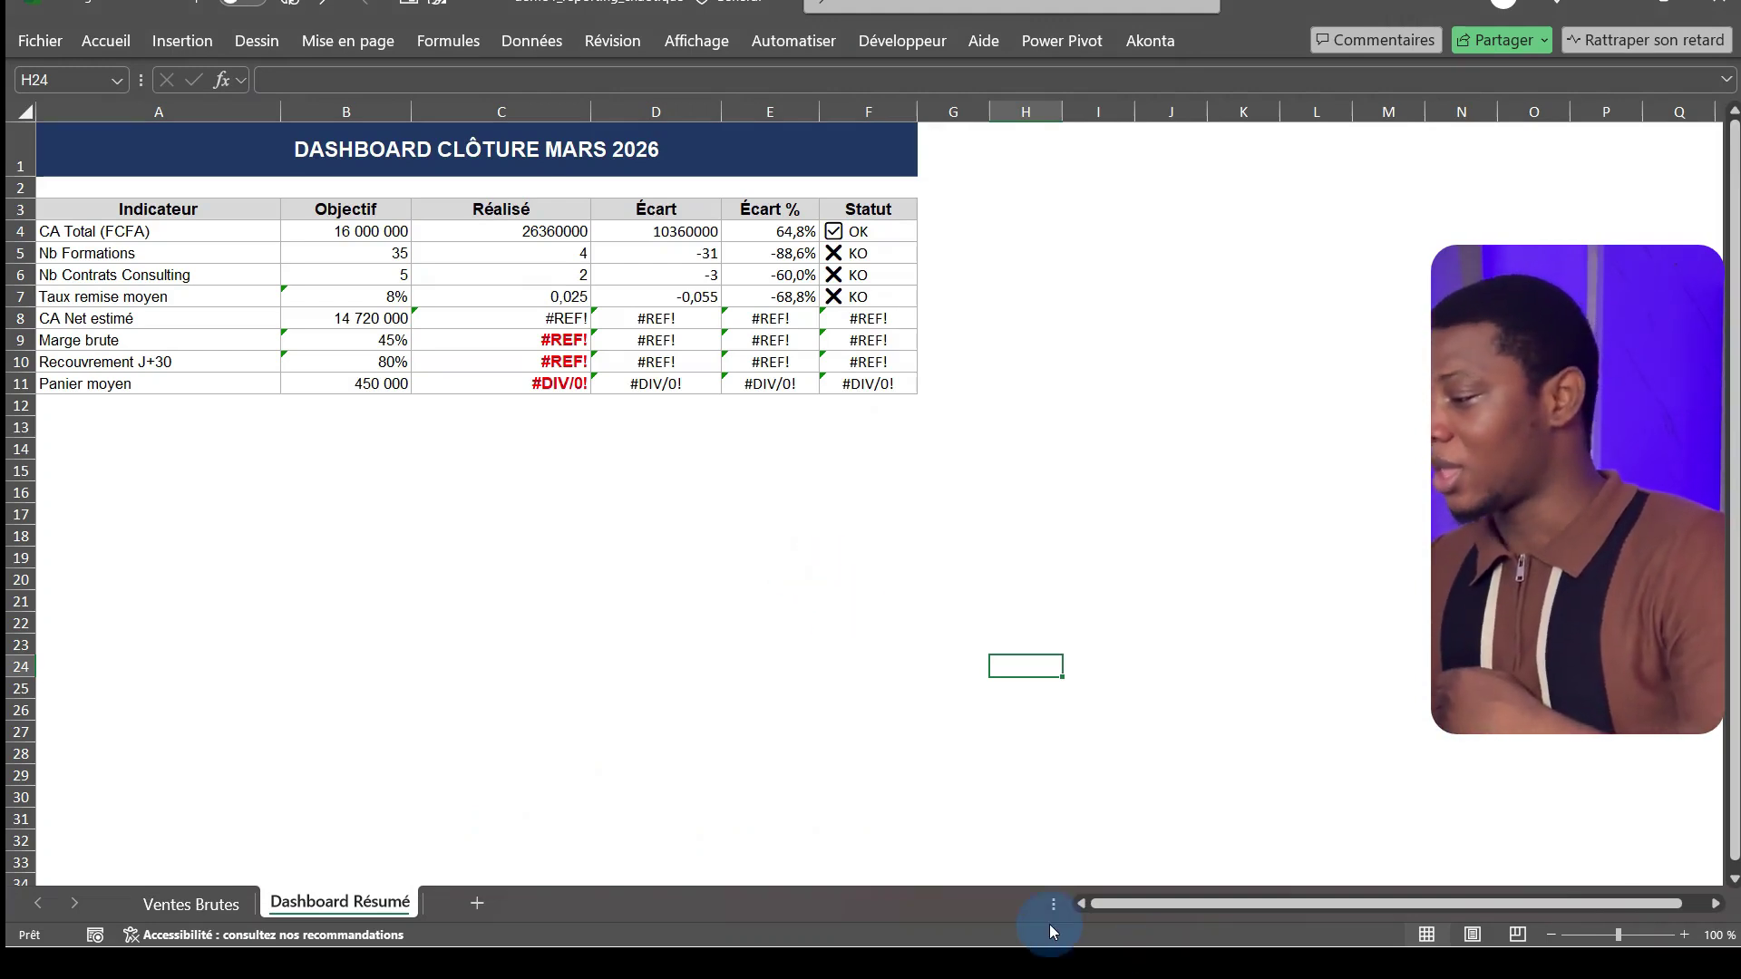
mouse_move(906, 921)
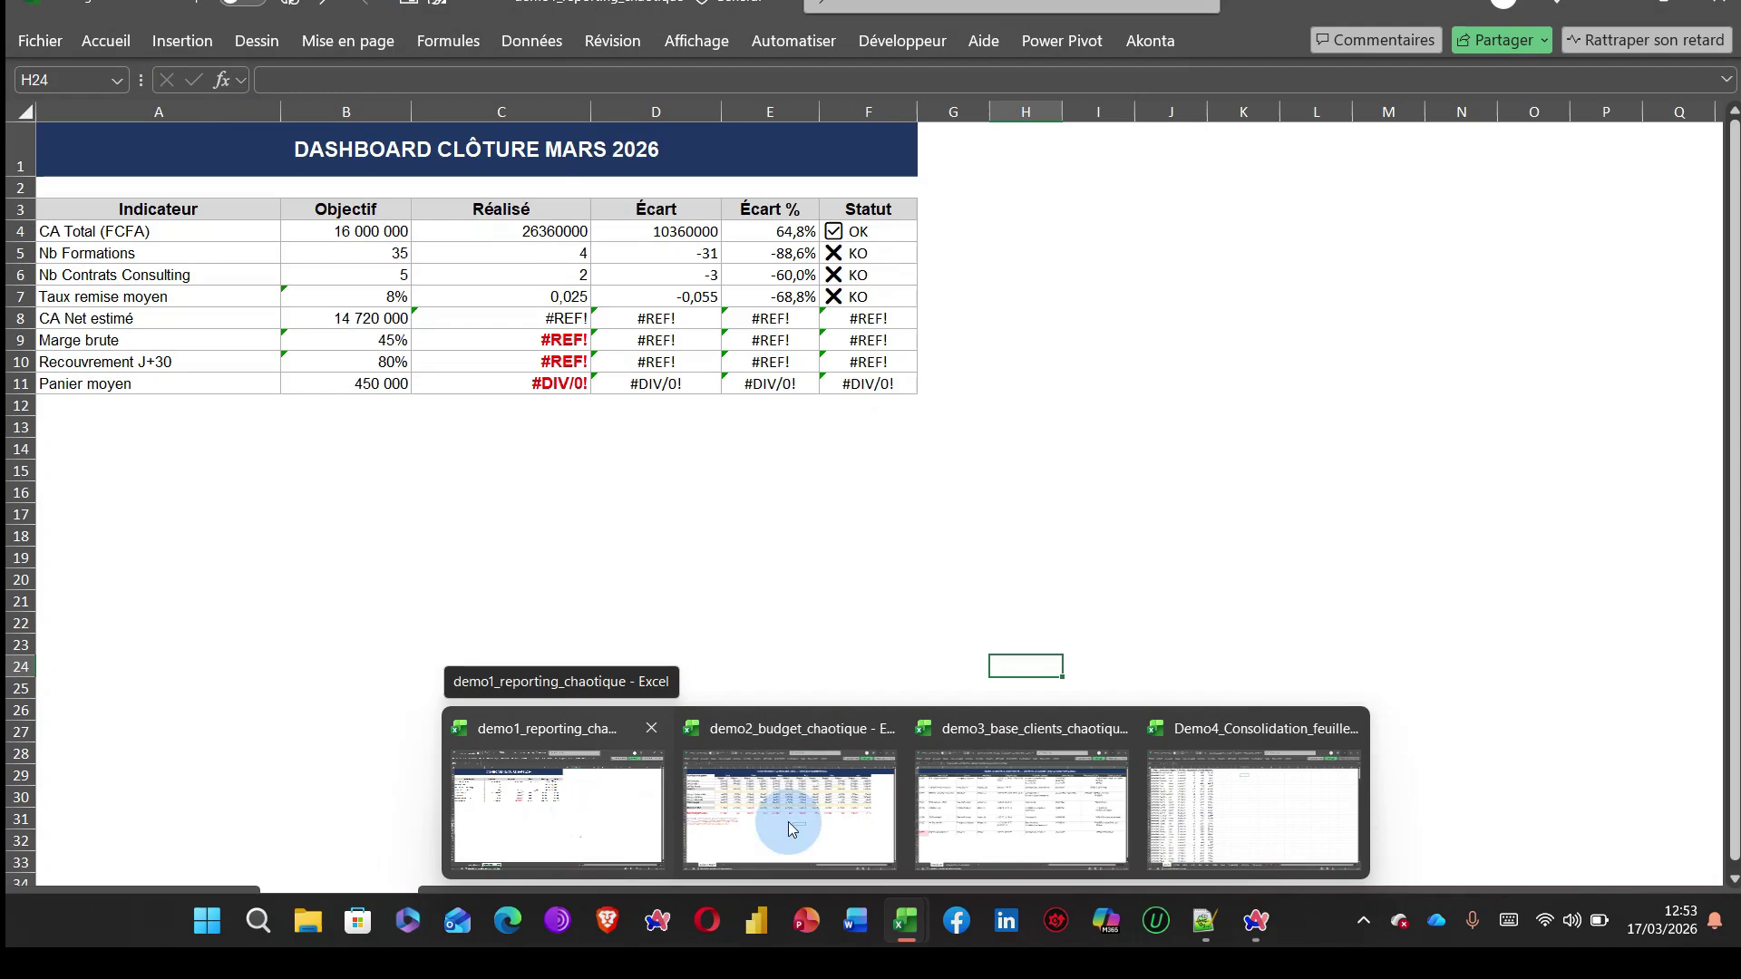
mouse_move(787, 822)
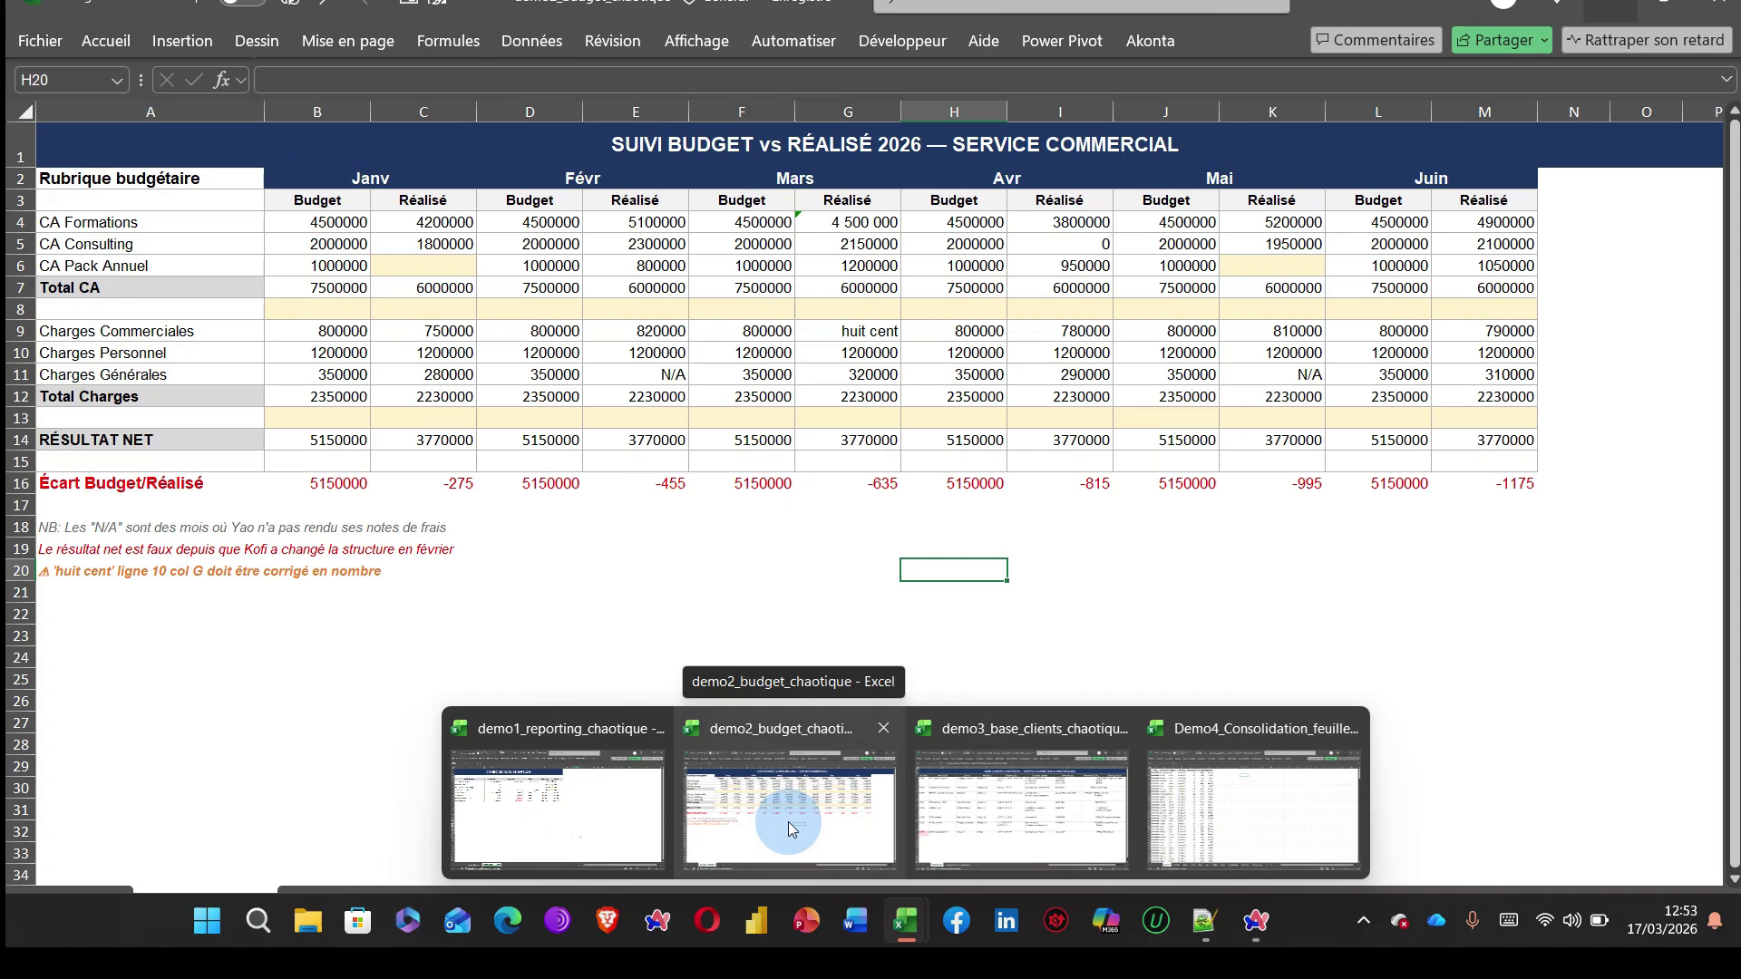
mouse_move(1000, 813)
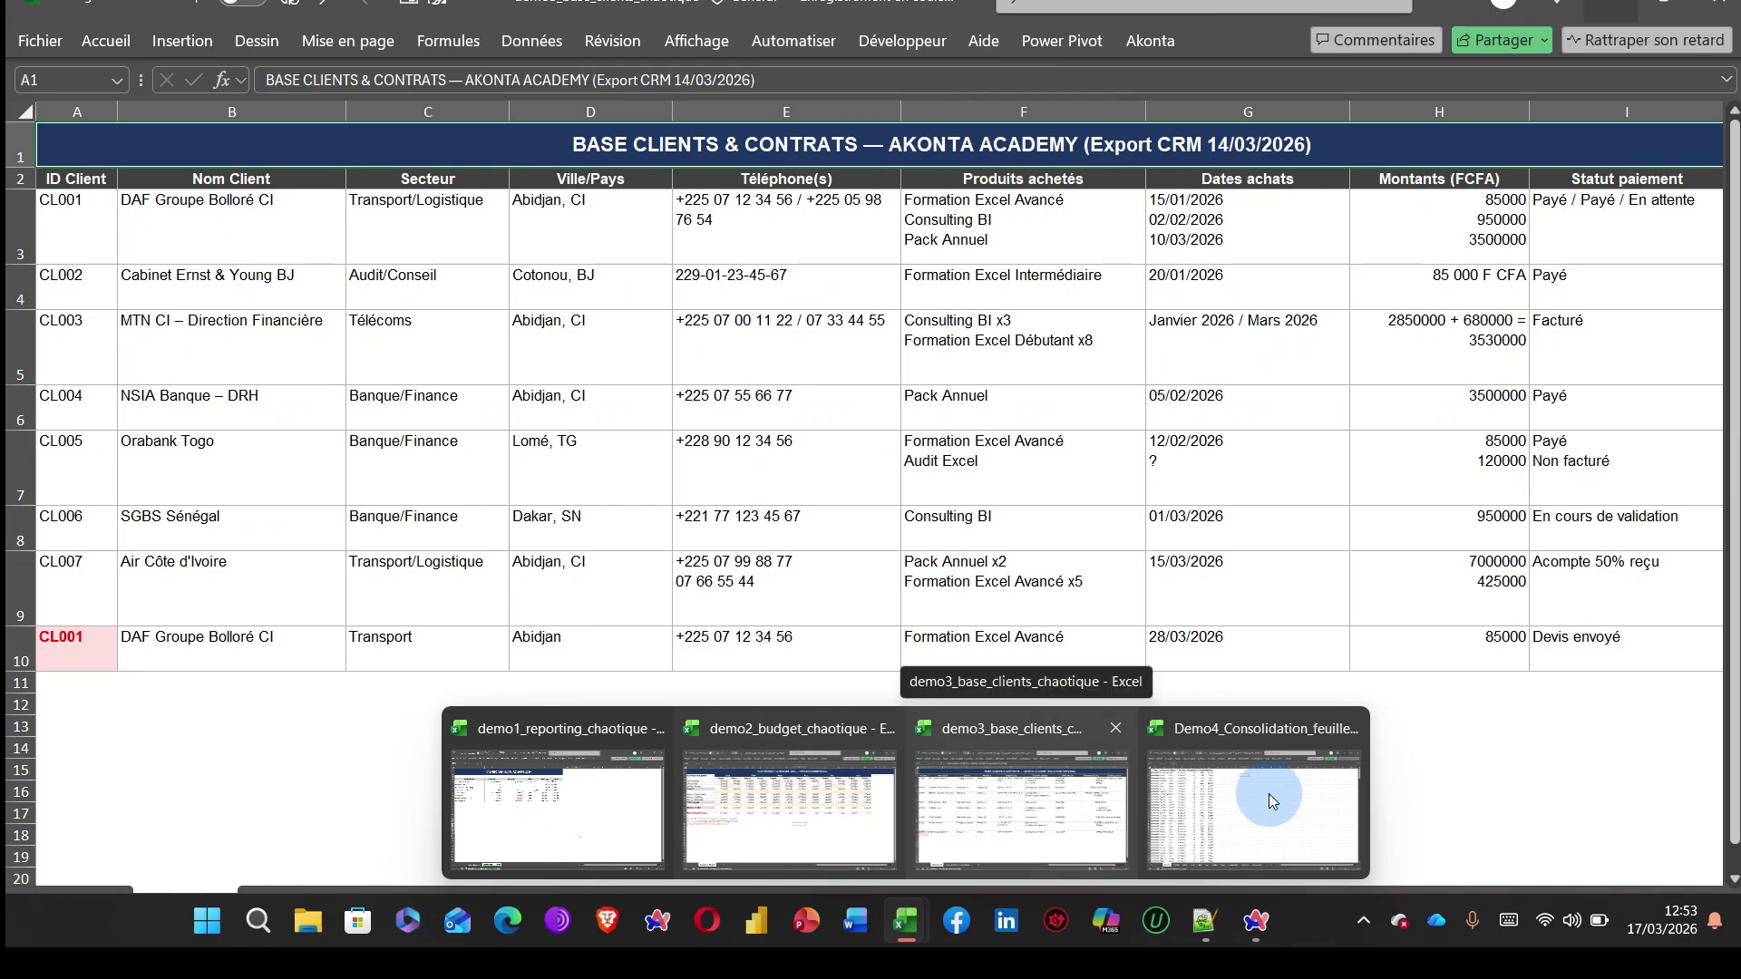
mouse_move(1277, 791)
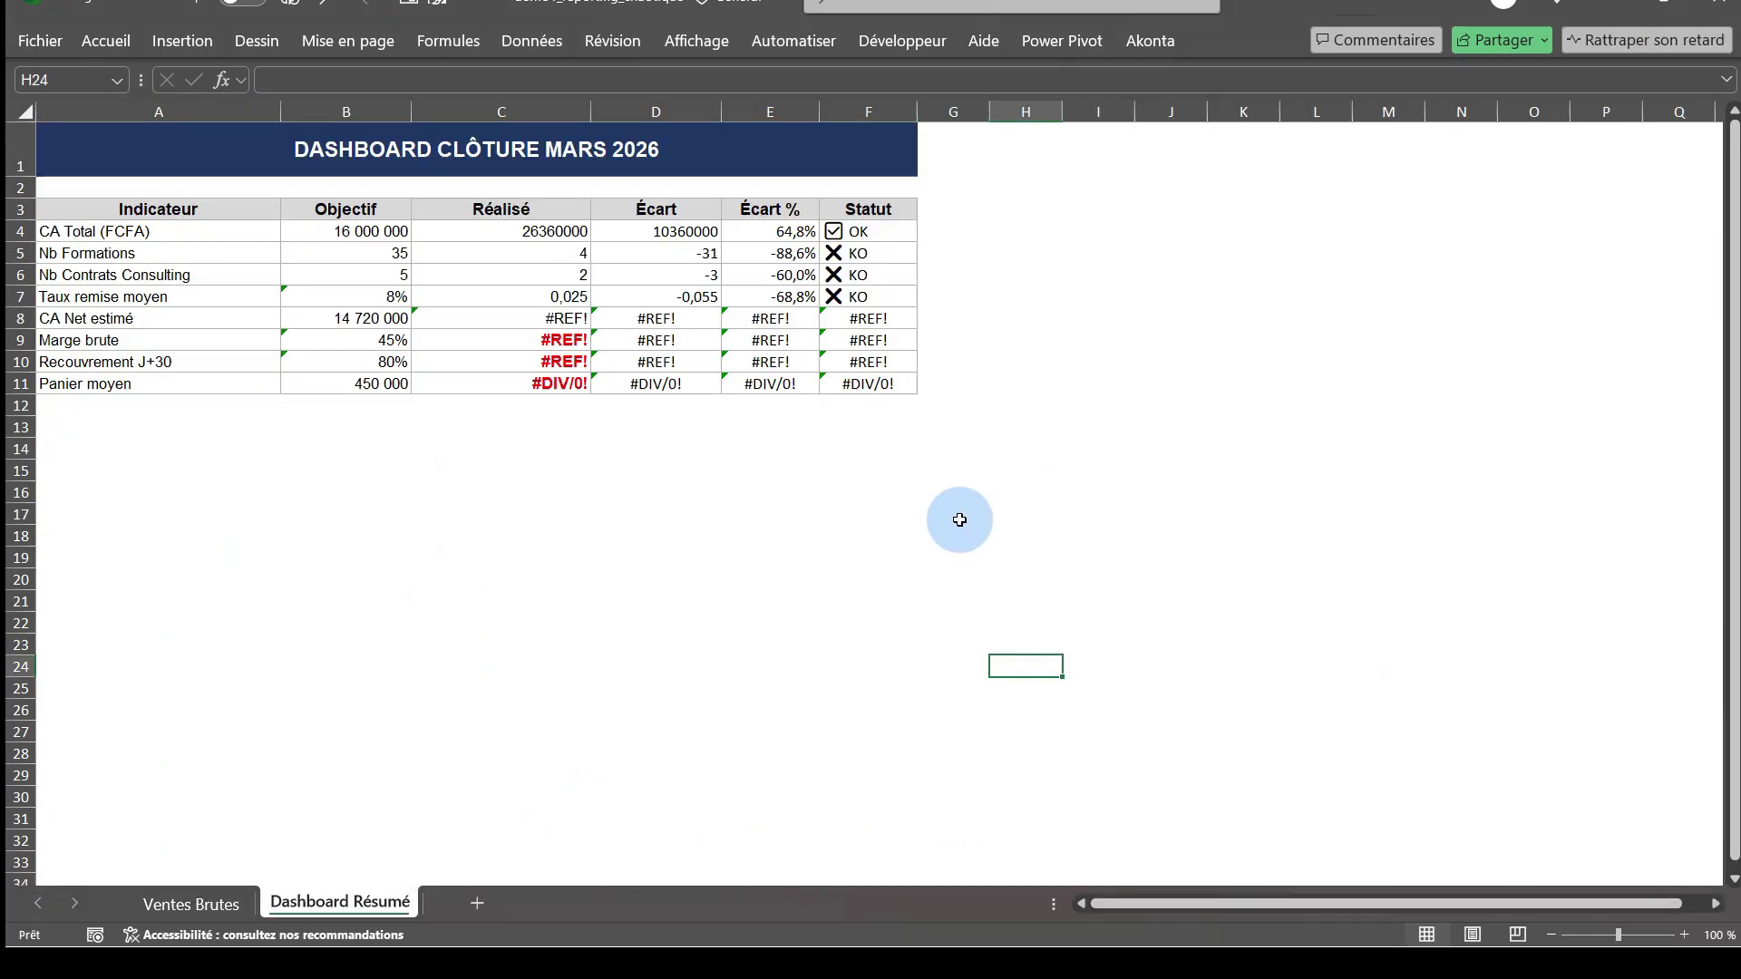
Switch back to the browser and sign in to the Akili workspace with Google on its login page.
key(alt+Tab)
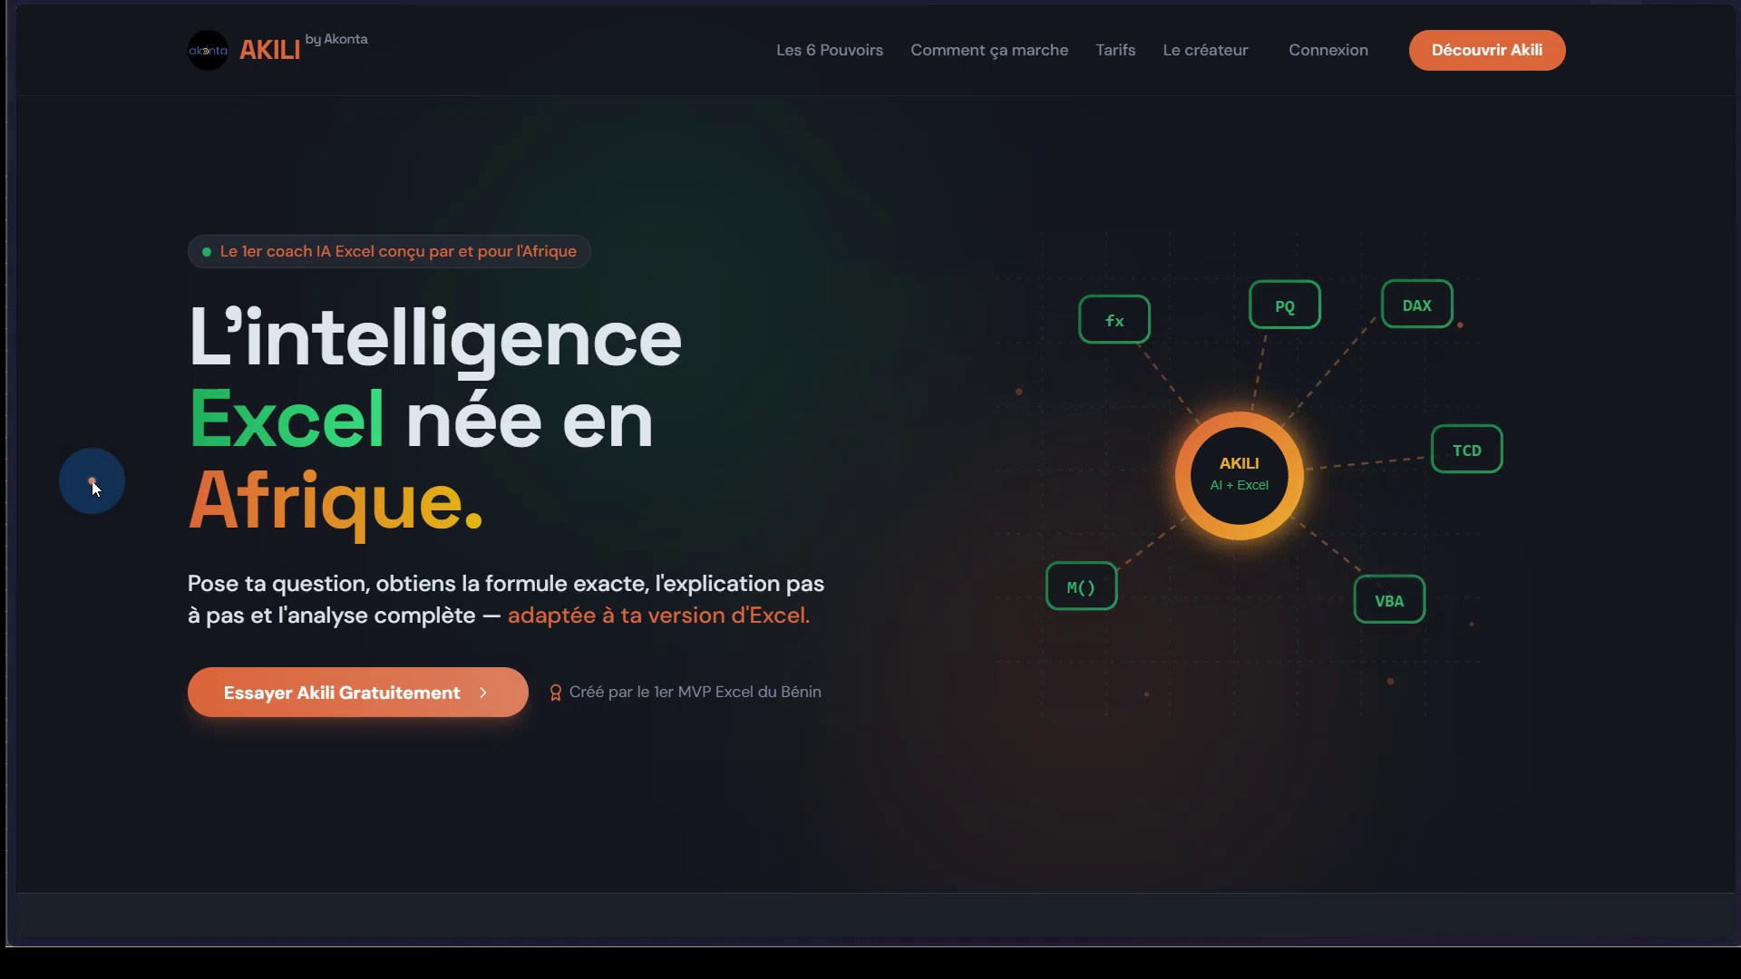
click(91, 485)
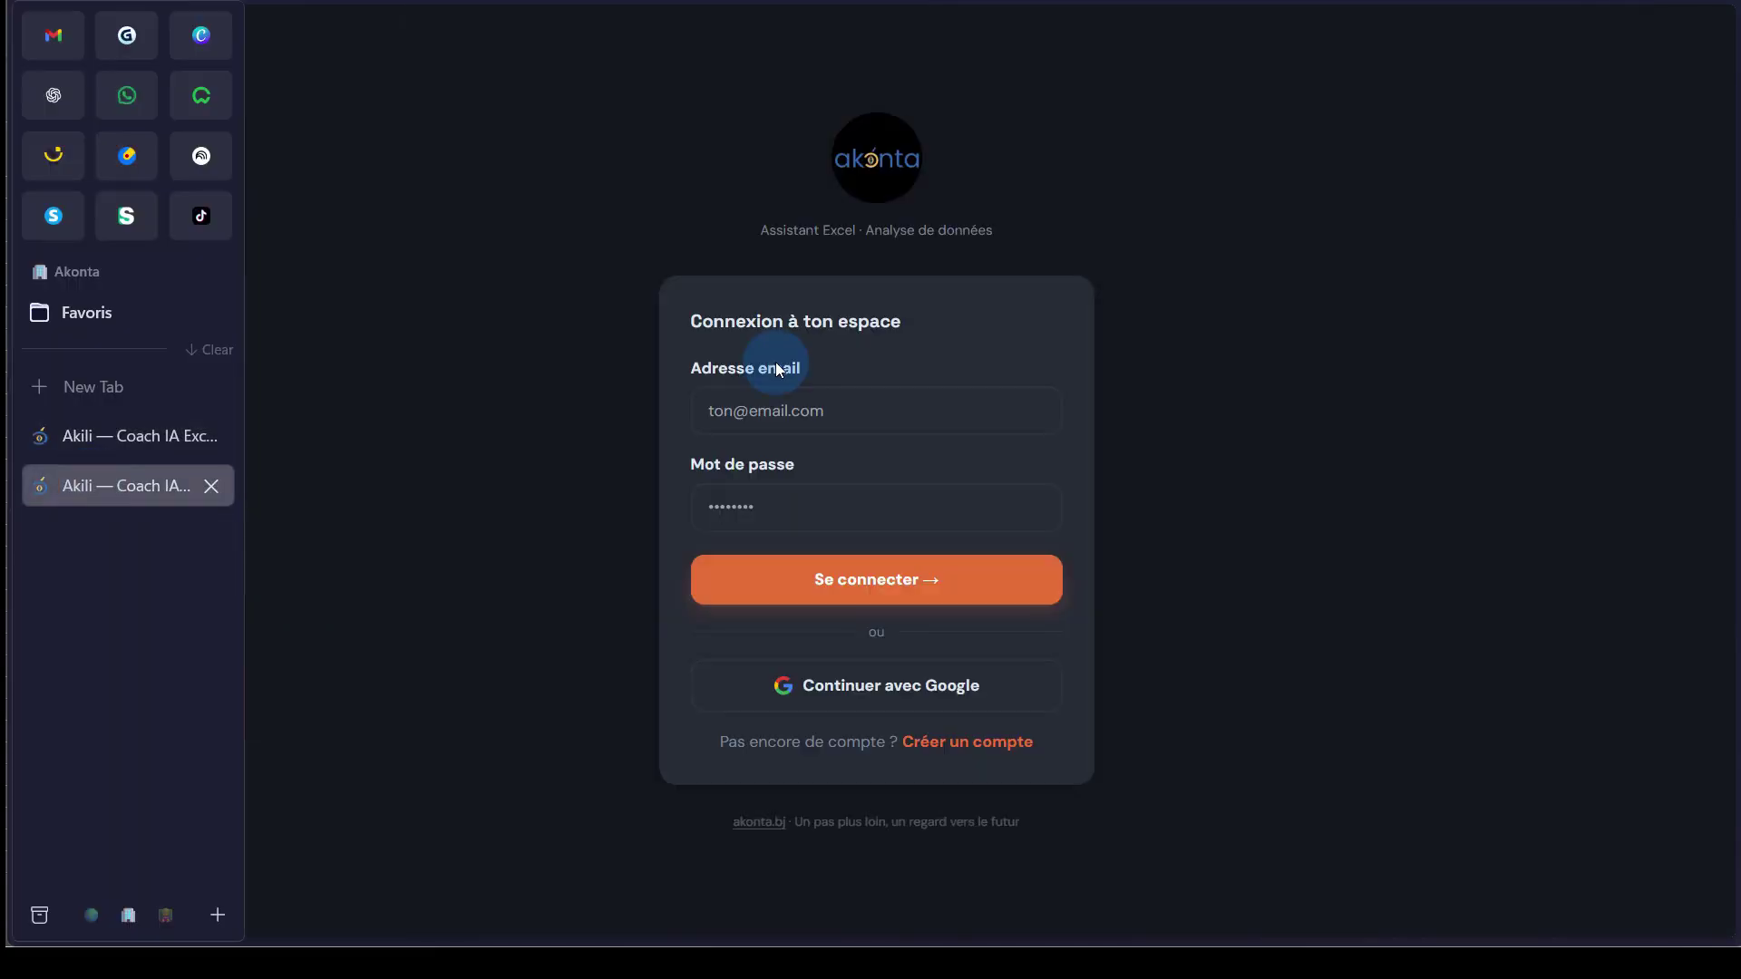
click(878, 702)
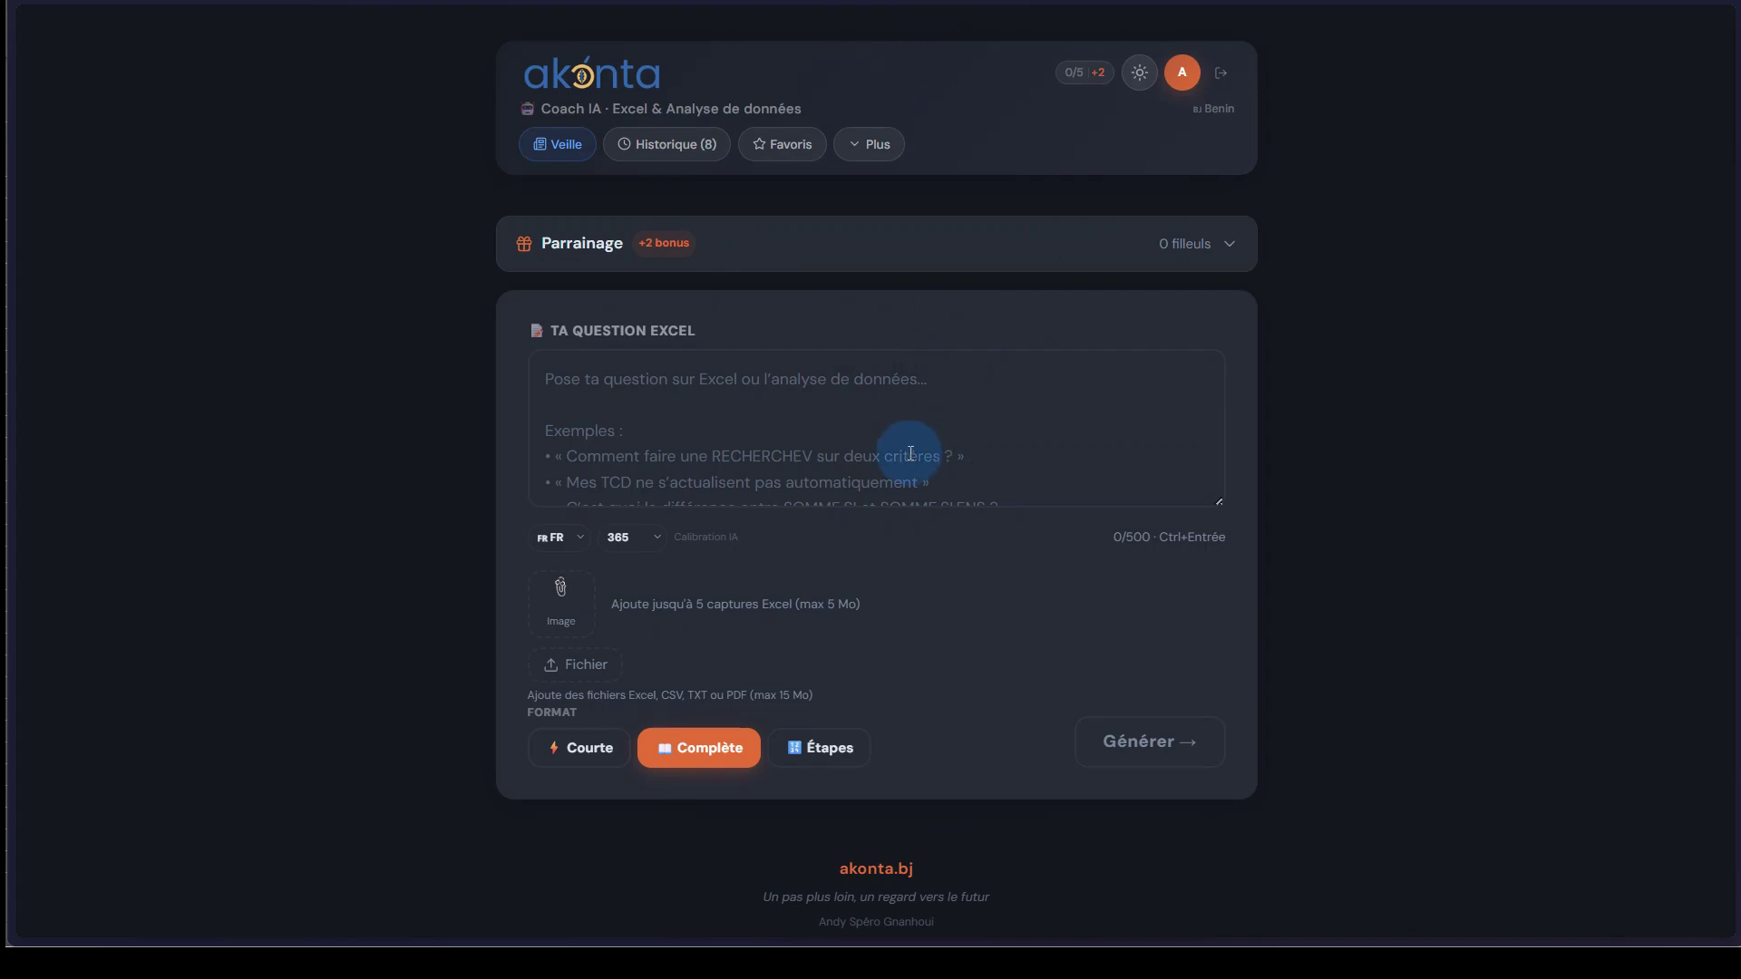
Check the language and Excel version options of the question form, keeping FR and 365.
click(569, 538)
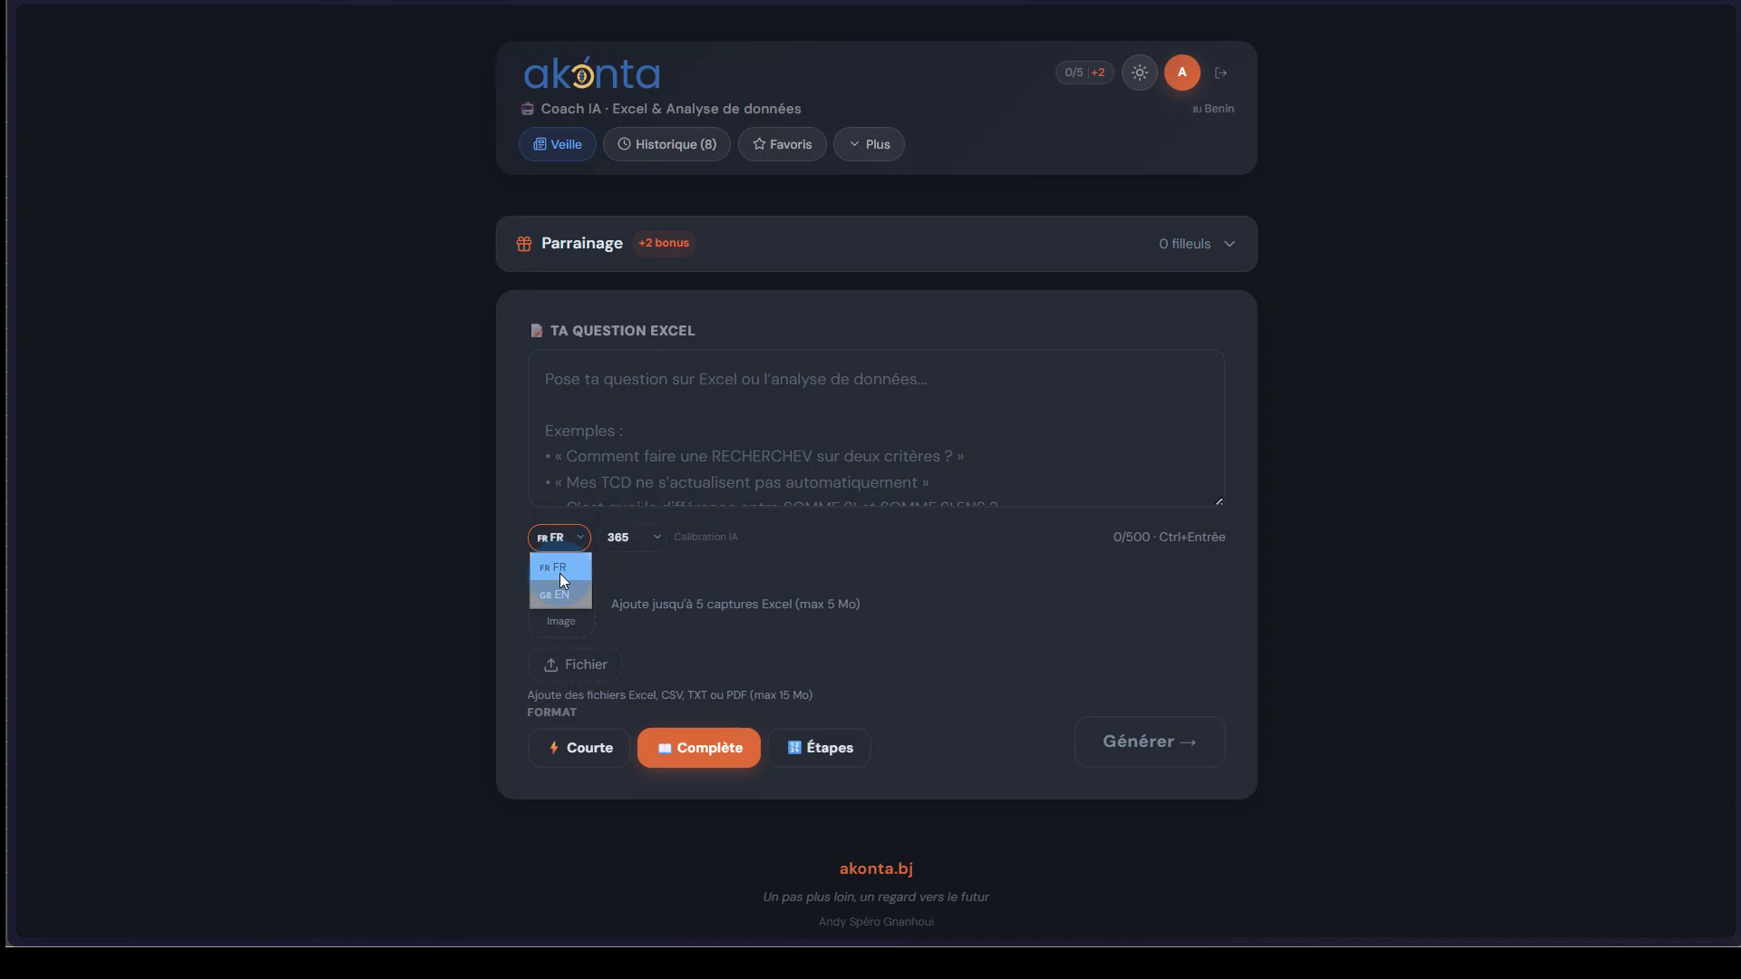
click(637, 544)
click(634, 545)
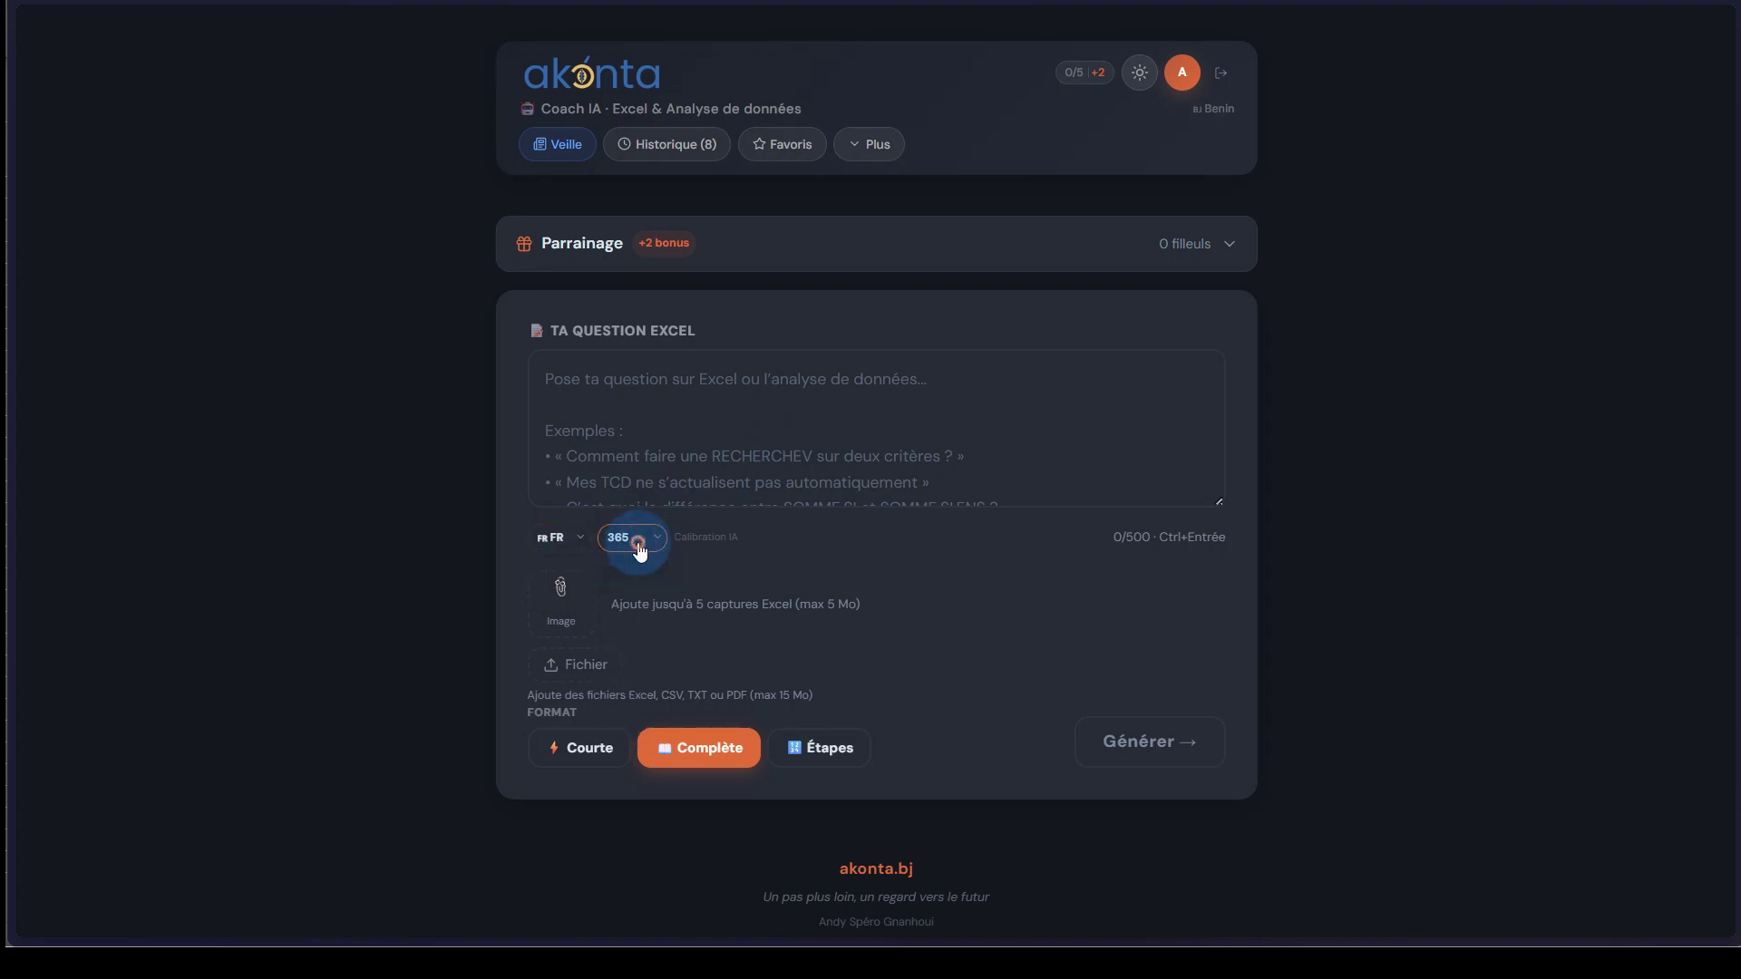
click(761, 434)
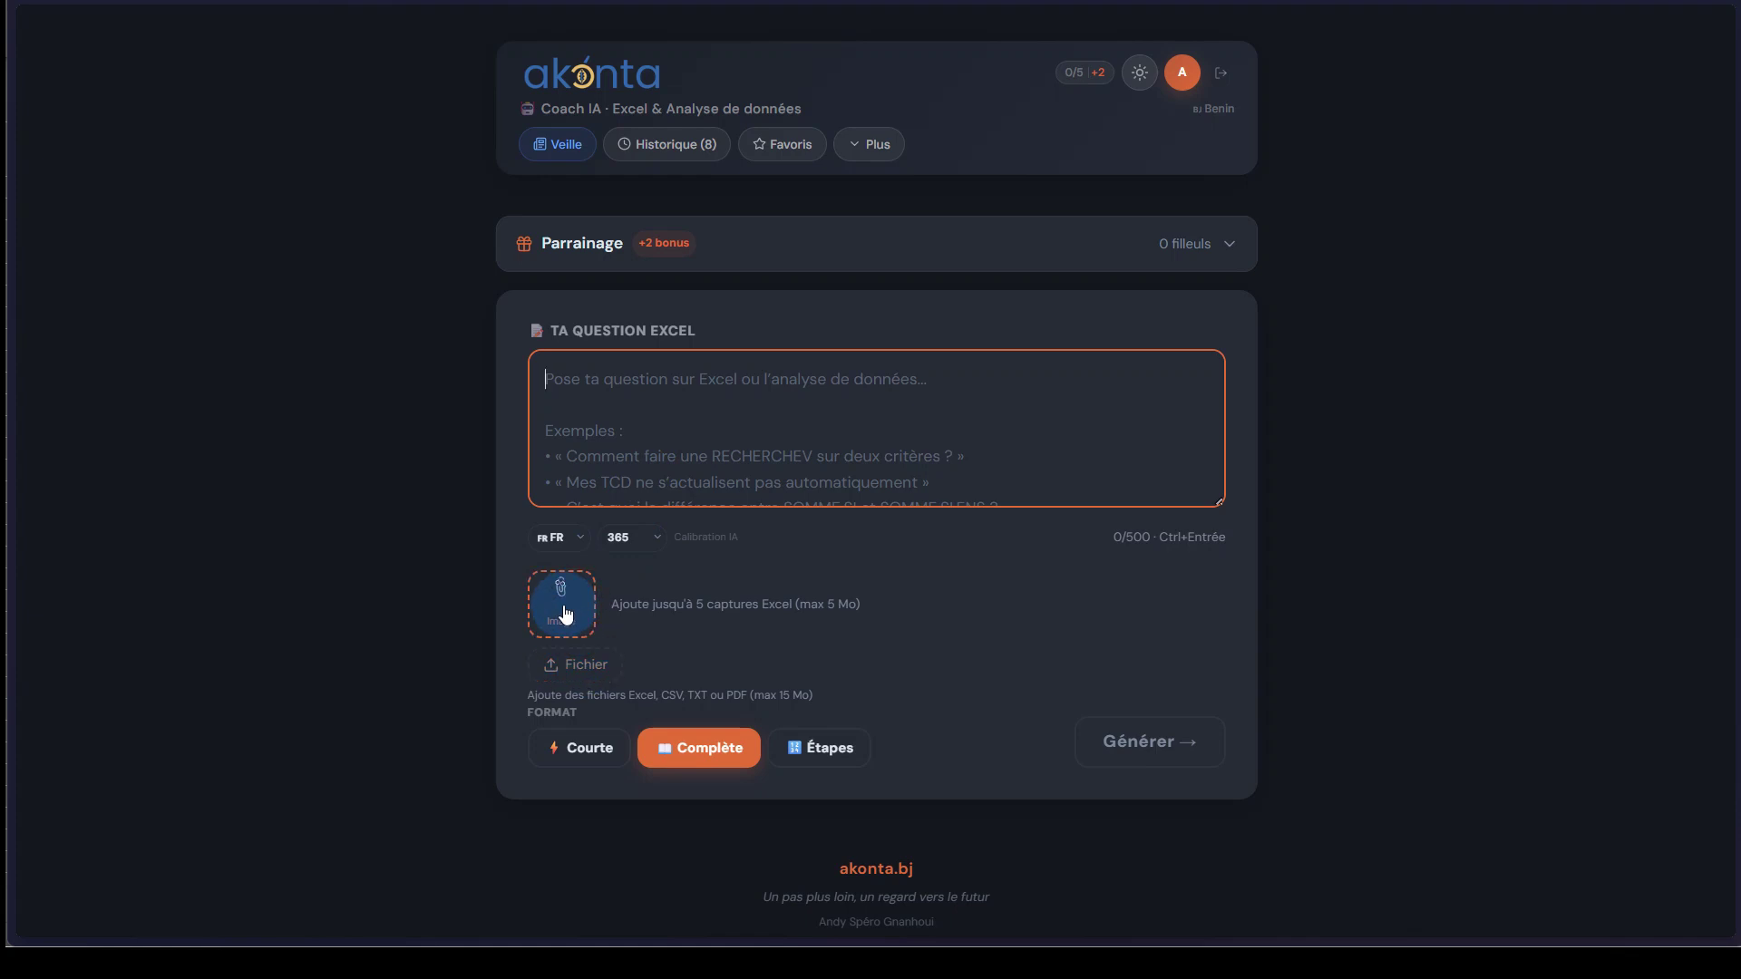
Try to attach the demo1_reporting_chaotique workbook from the Démo AKILI folder to the question.
click(566, 667)
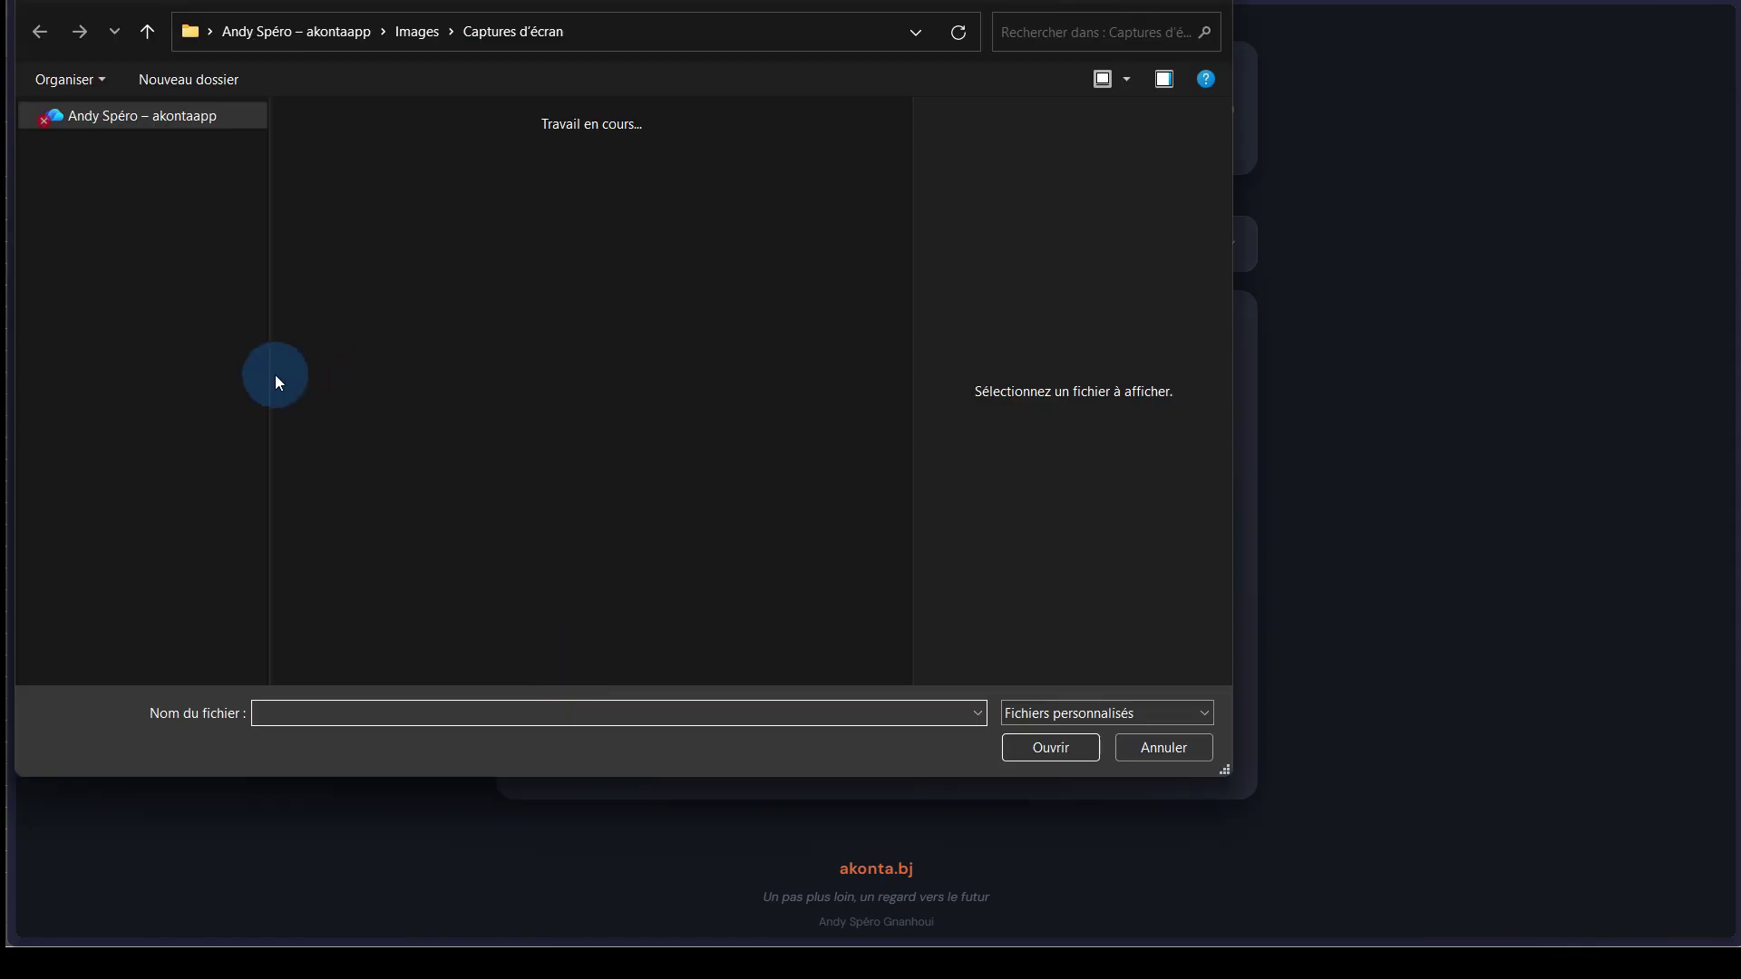
drag(260, 387, 259, 411)
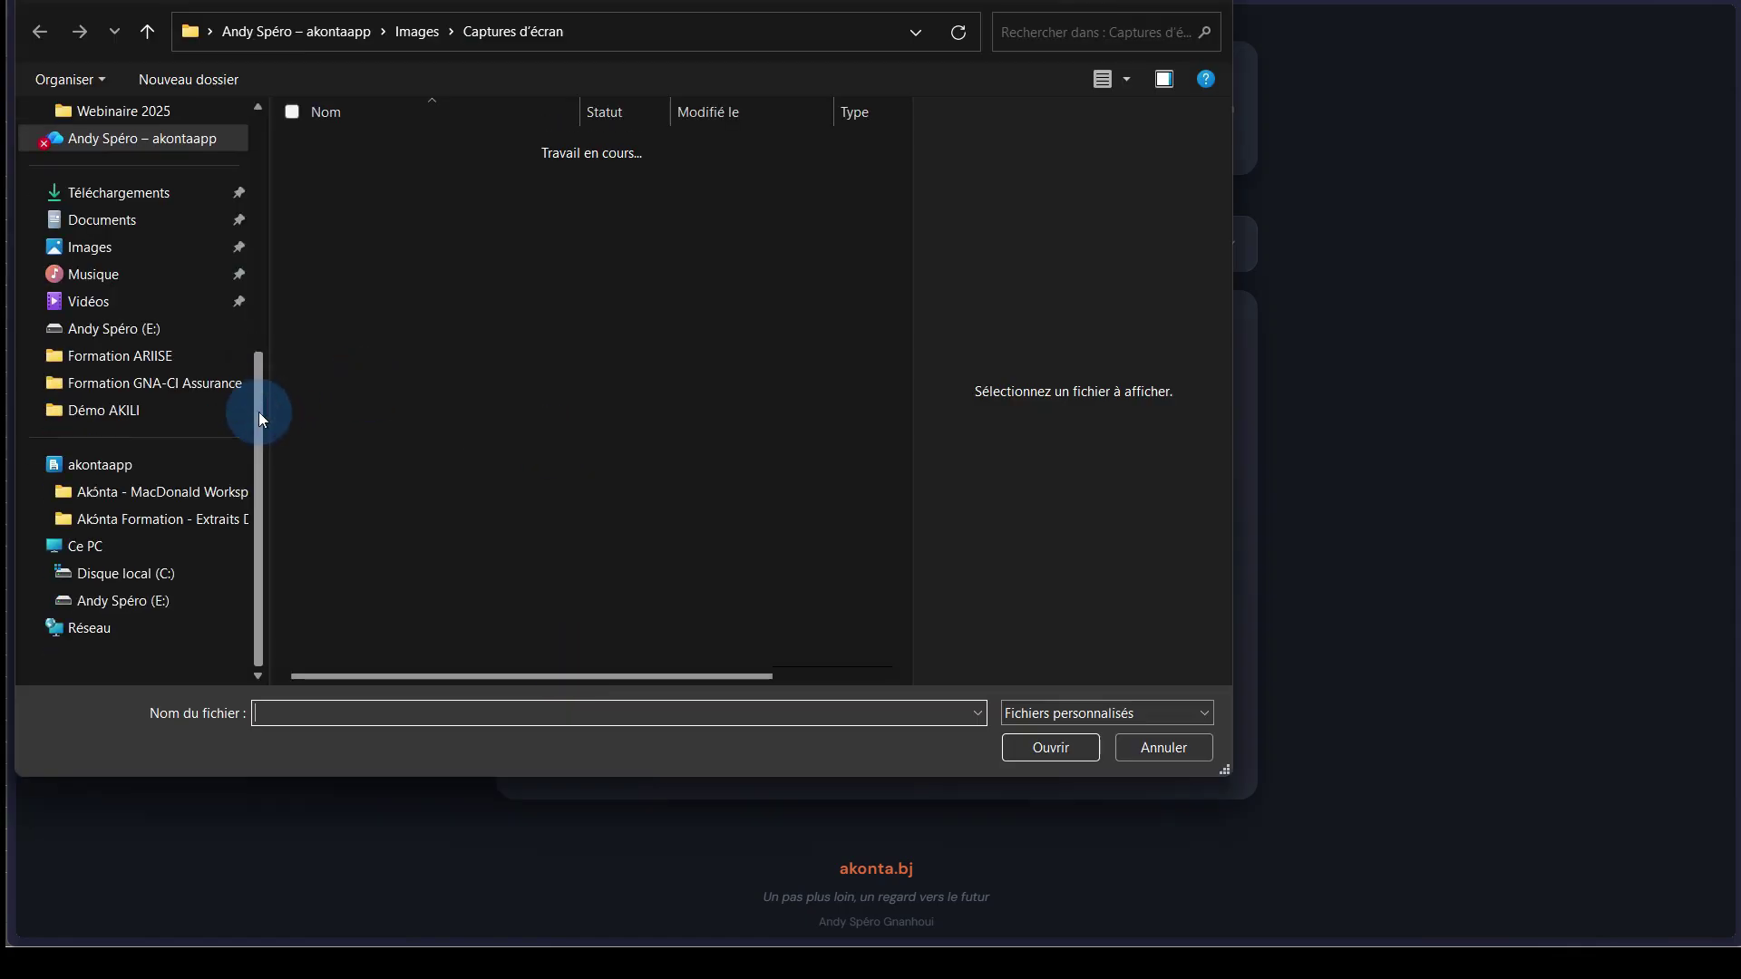
click(114, 412)
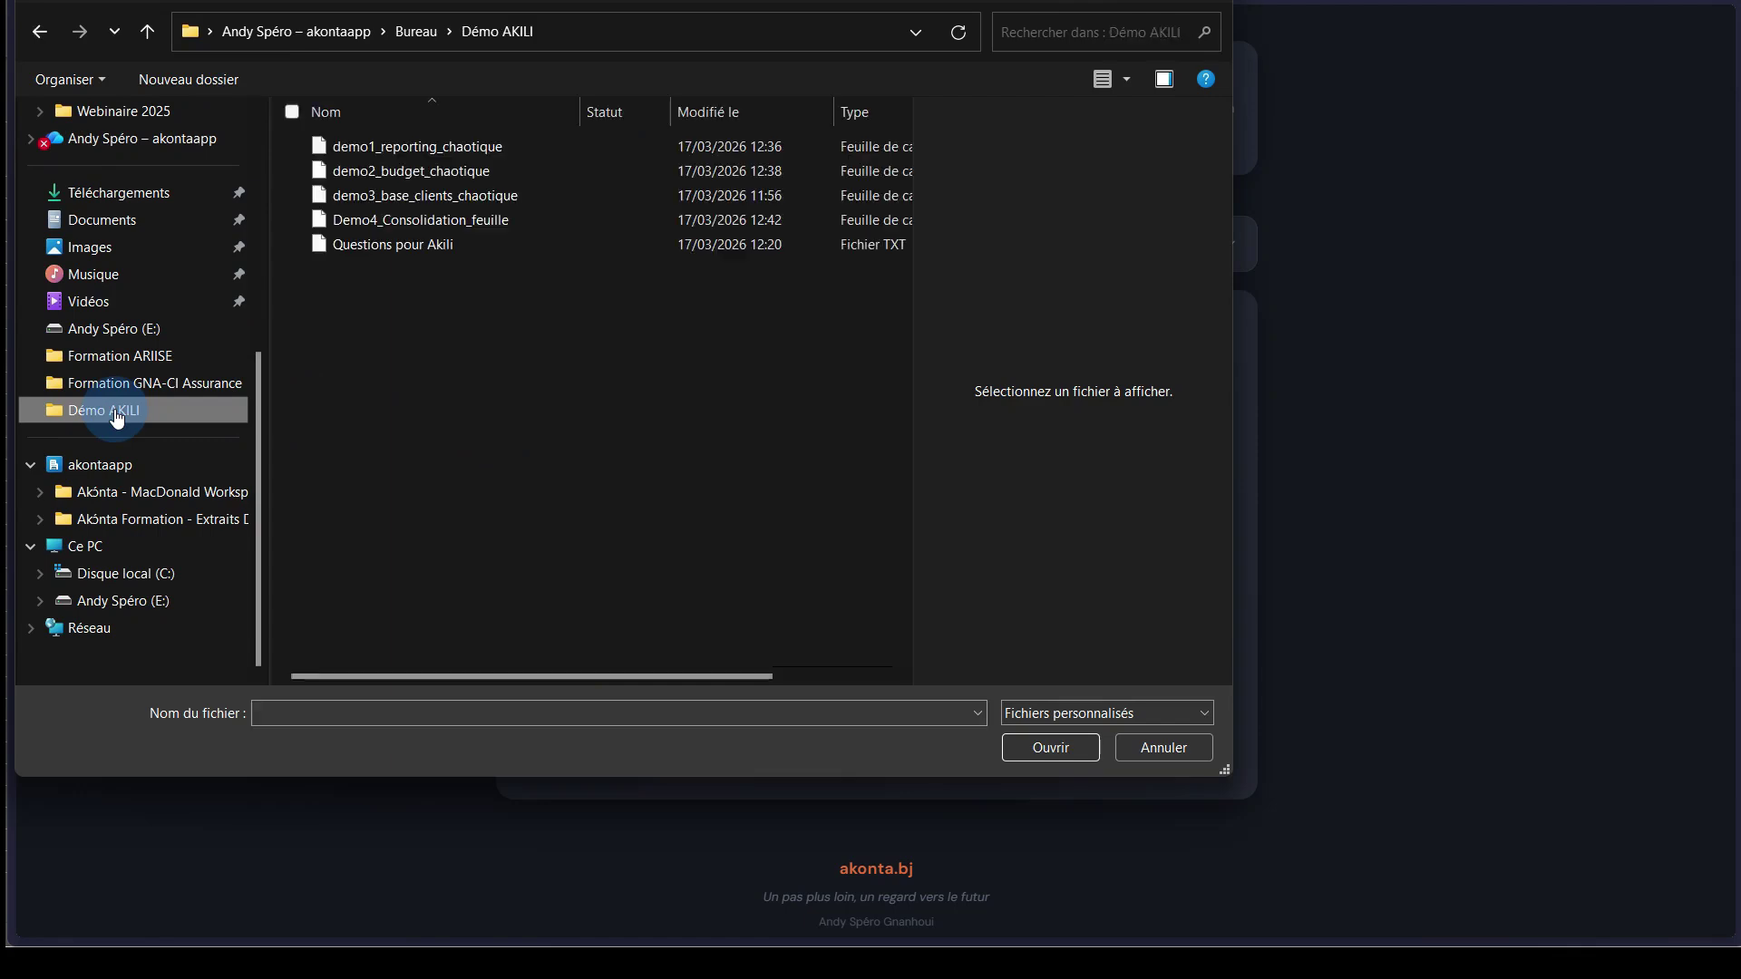
click(411, 145)
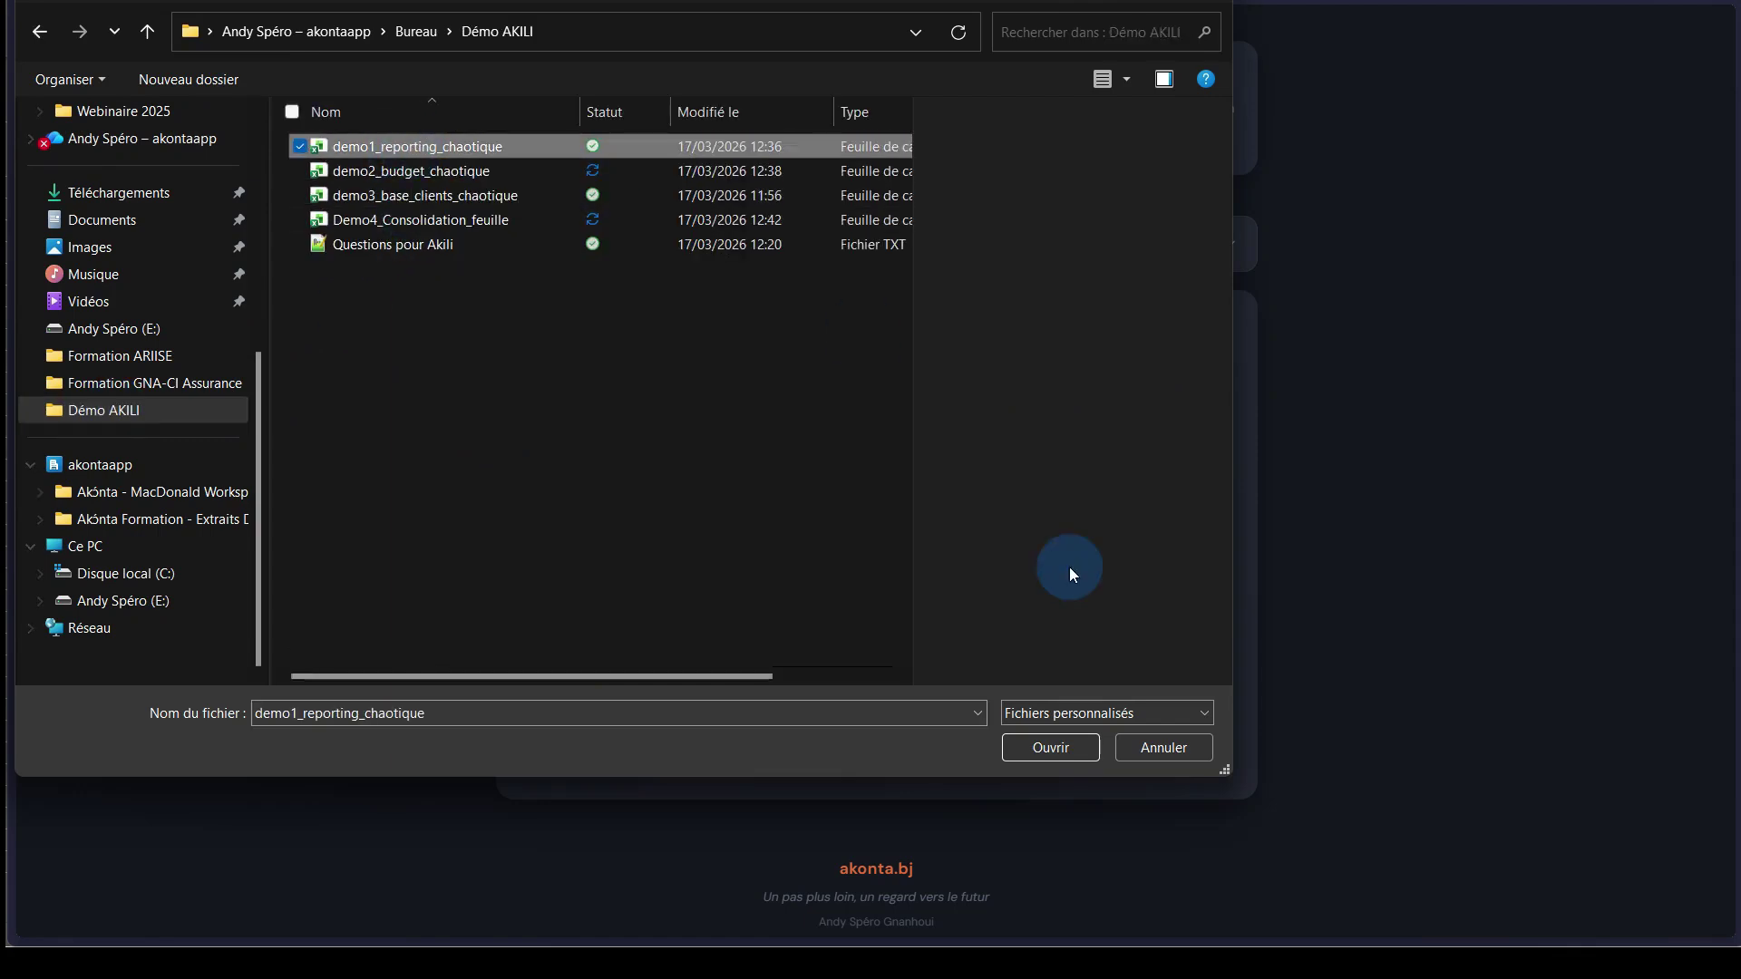
click(1056, 745)
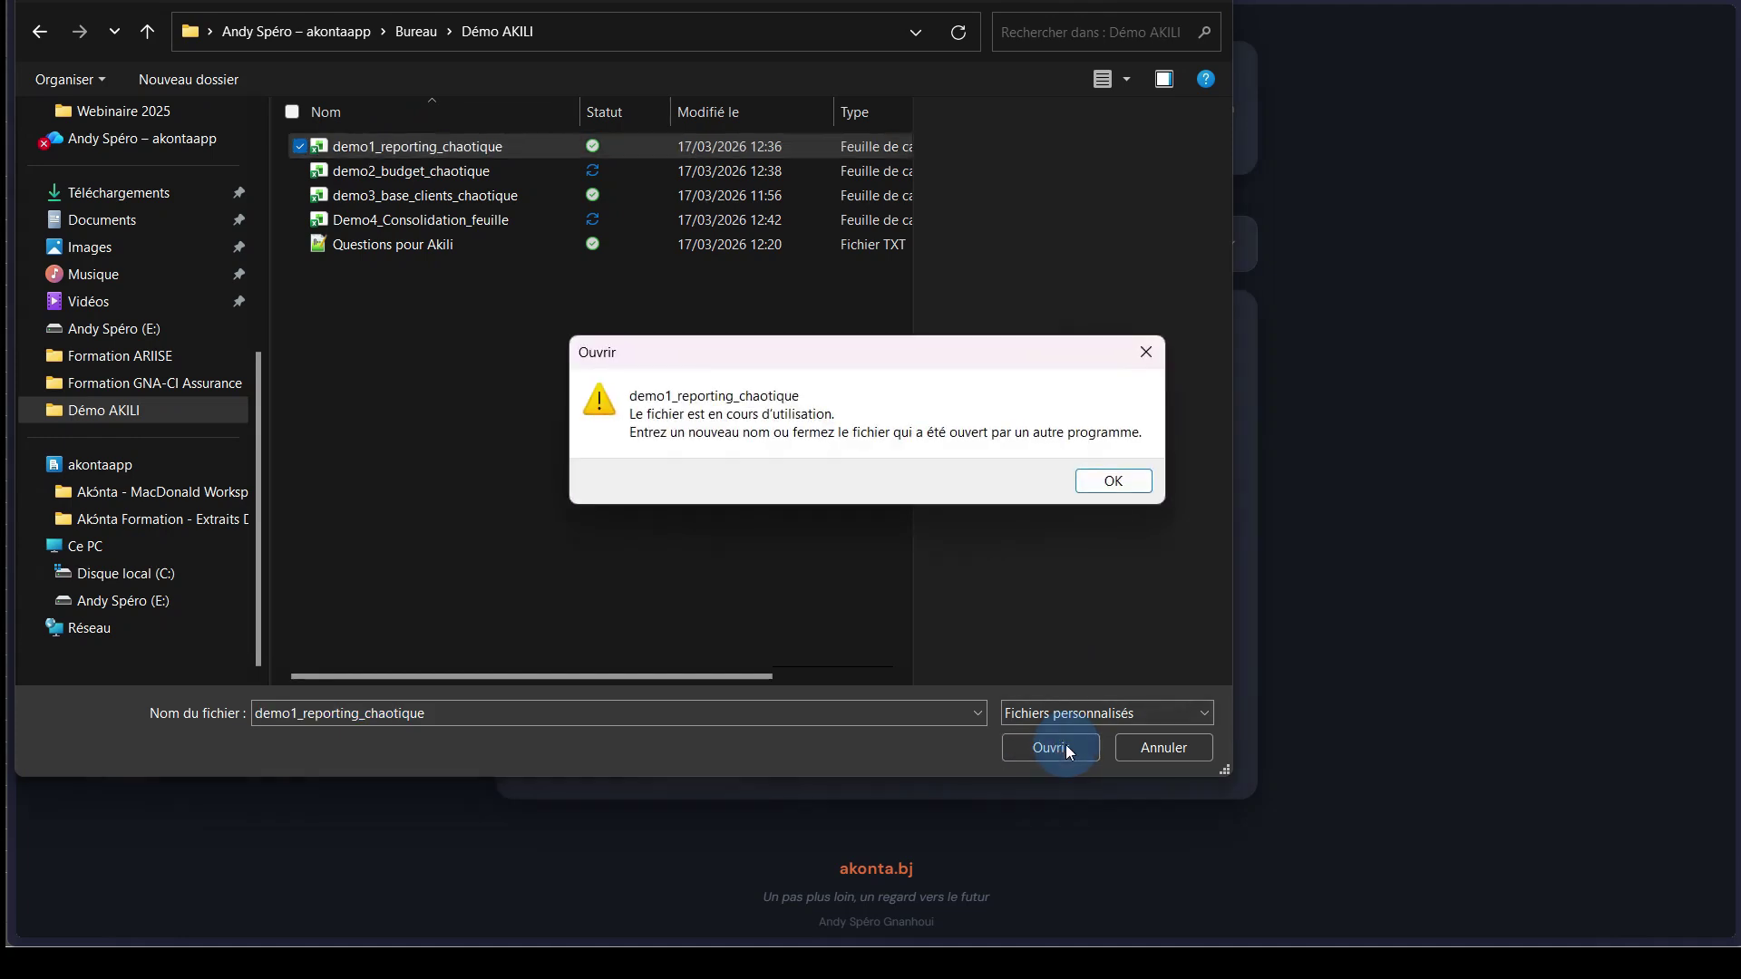
click(1114, 482)
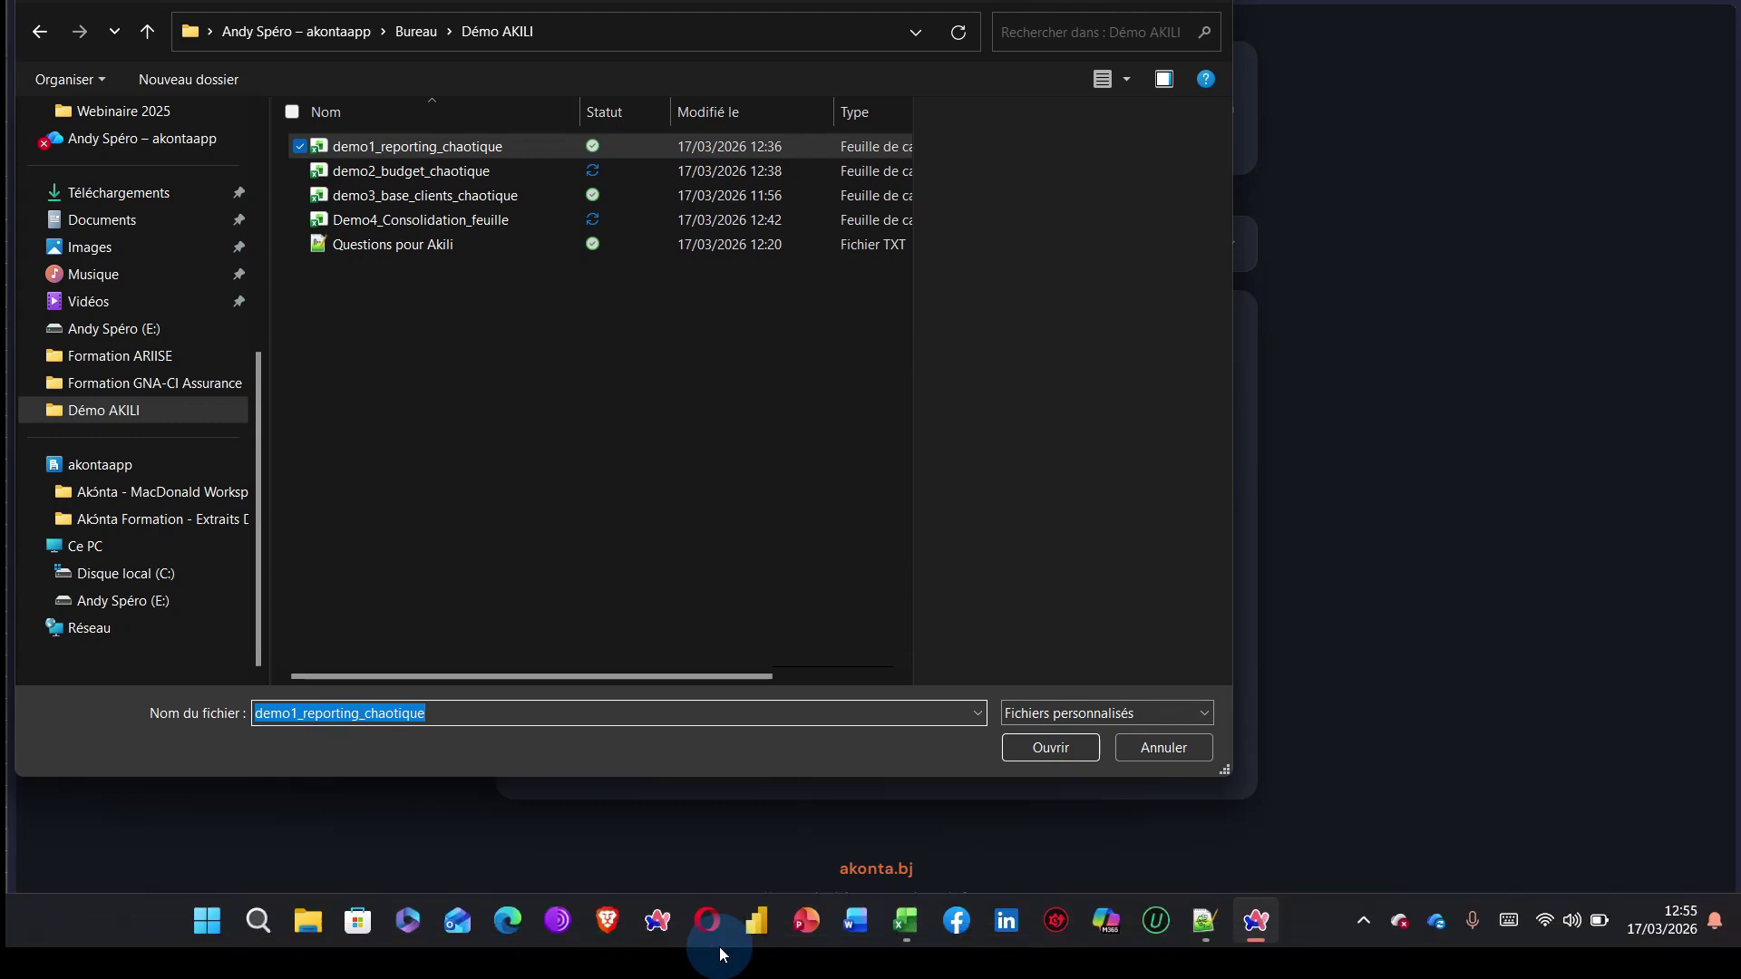
In Excel, review the Ventes Brutes and Dashboard Résumé sheets of demo1_reporting_chaotique and close the workbook, discarding its changes.
mouse_move(905, 921)
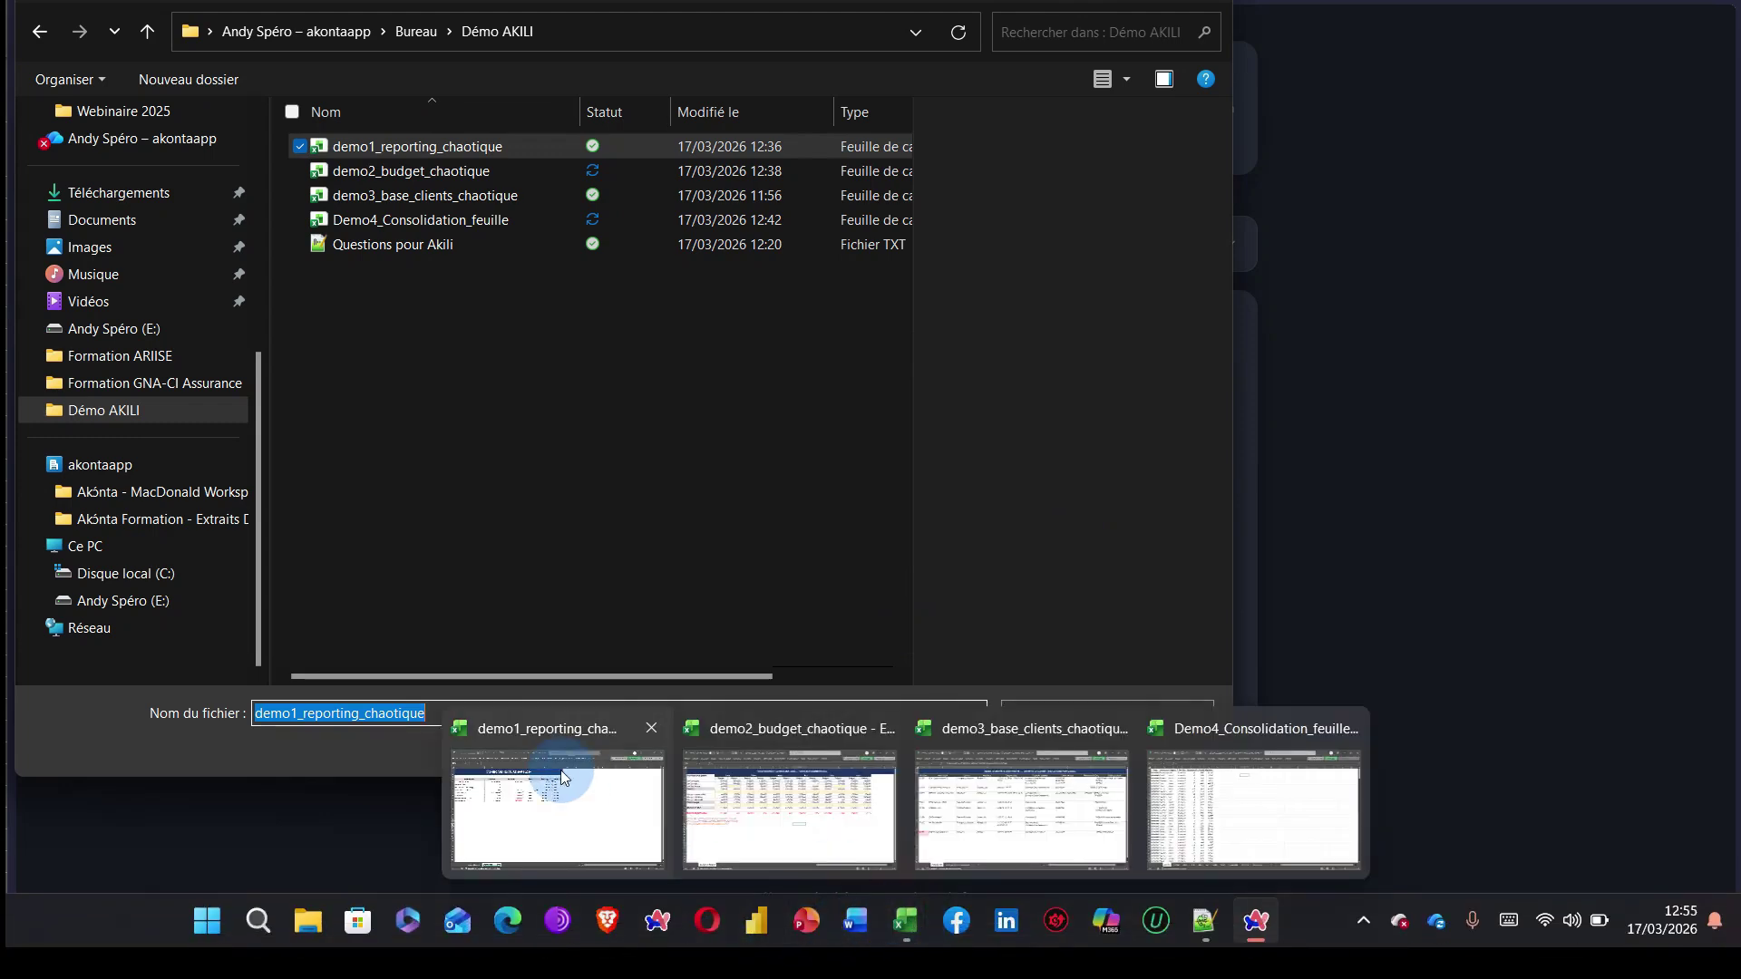
click(561, 775)
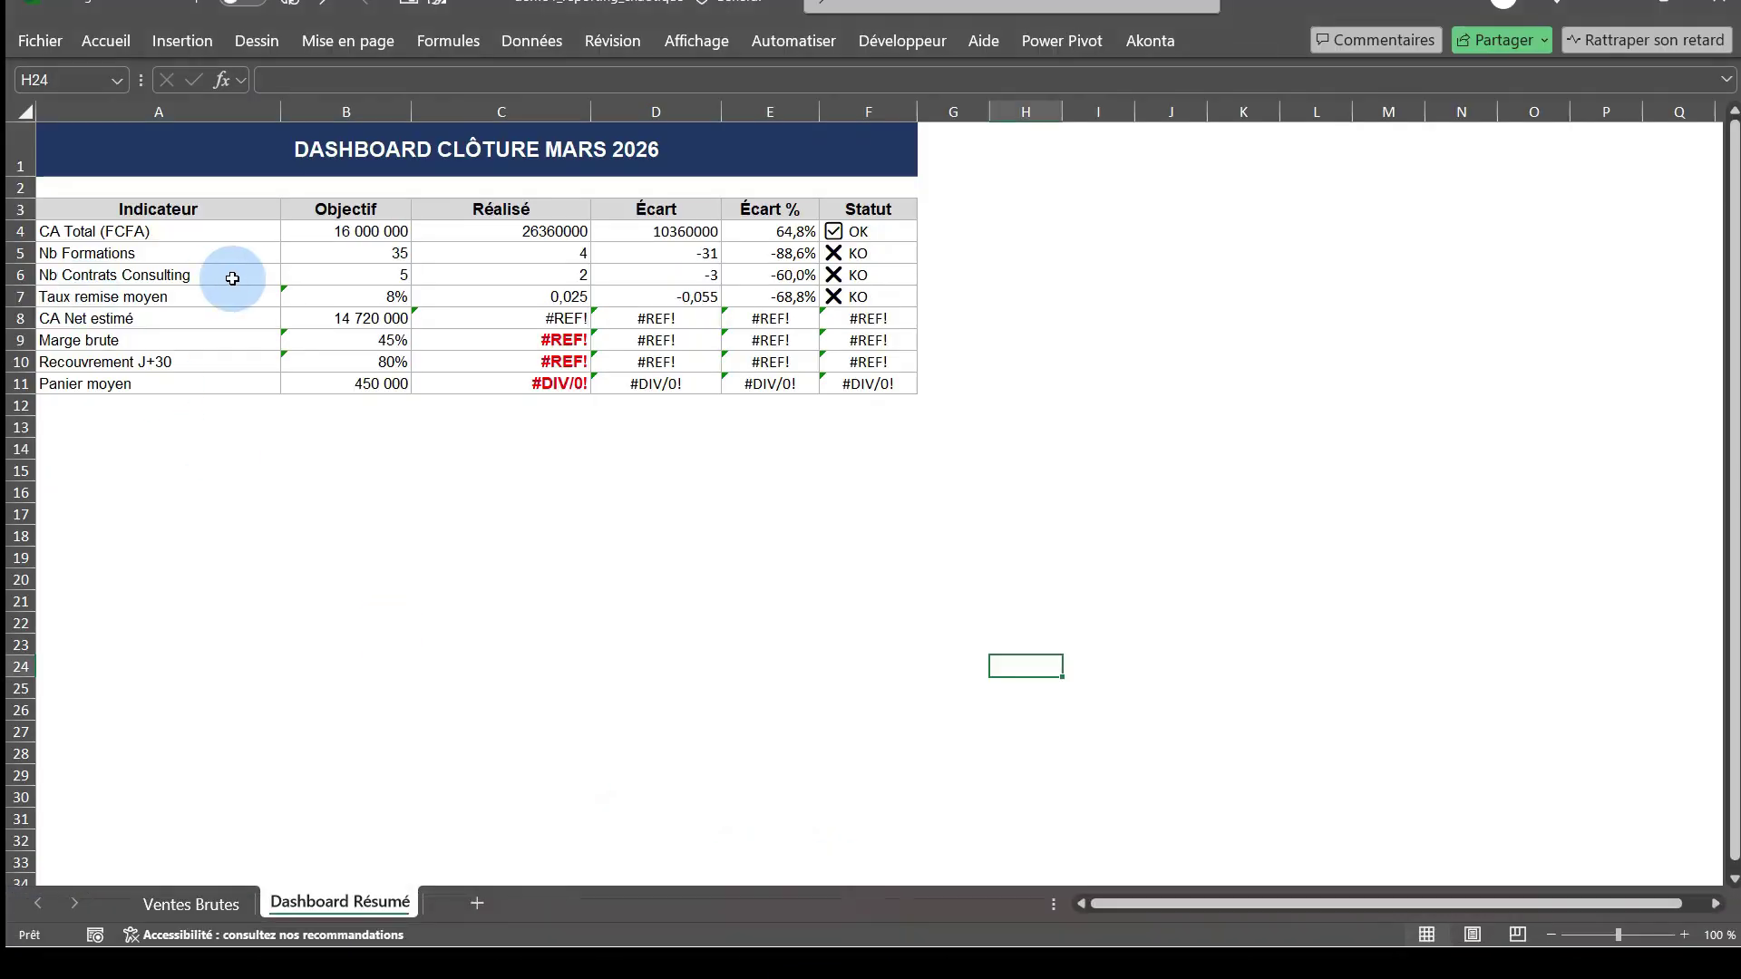
click(201, 902)
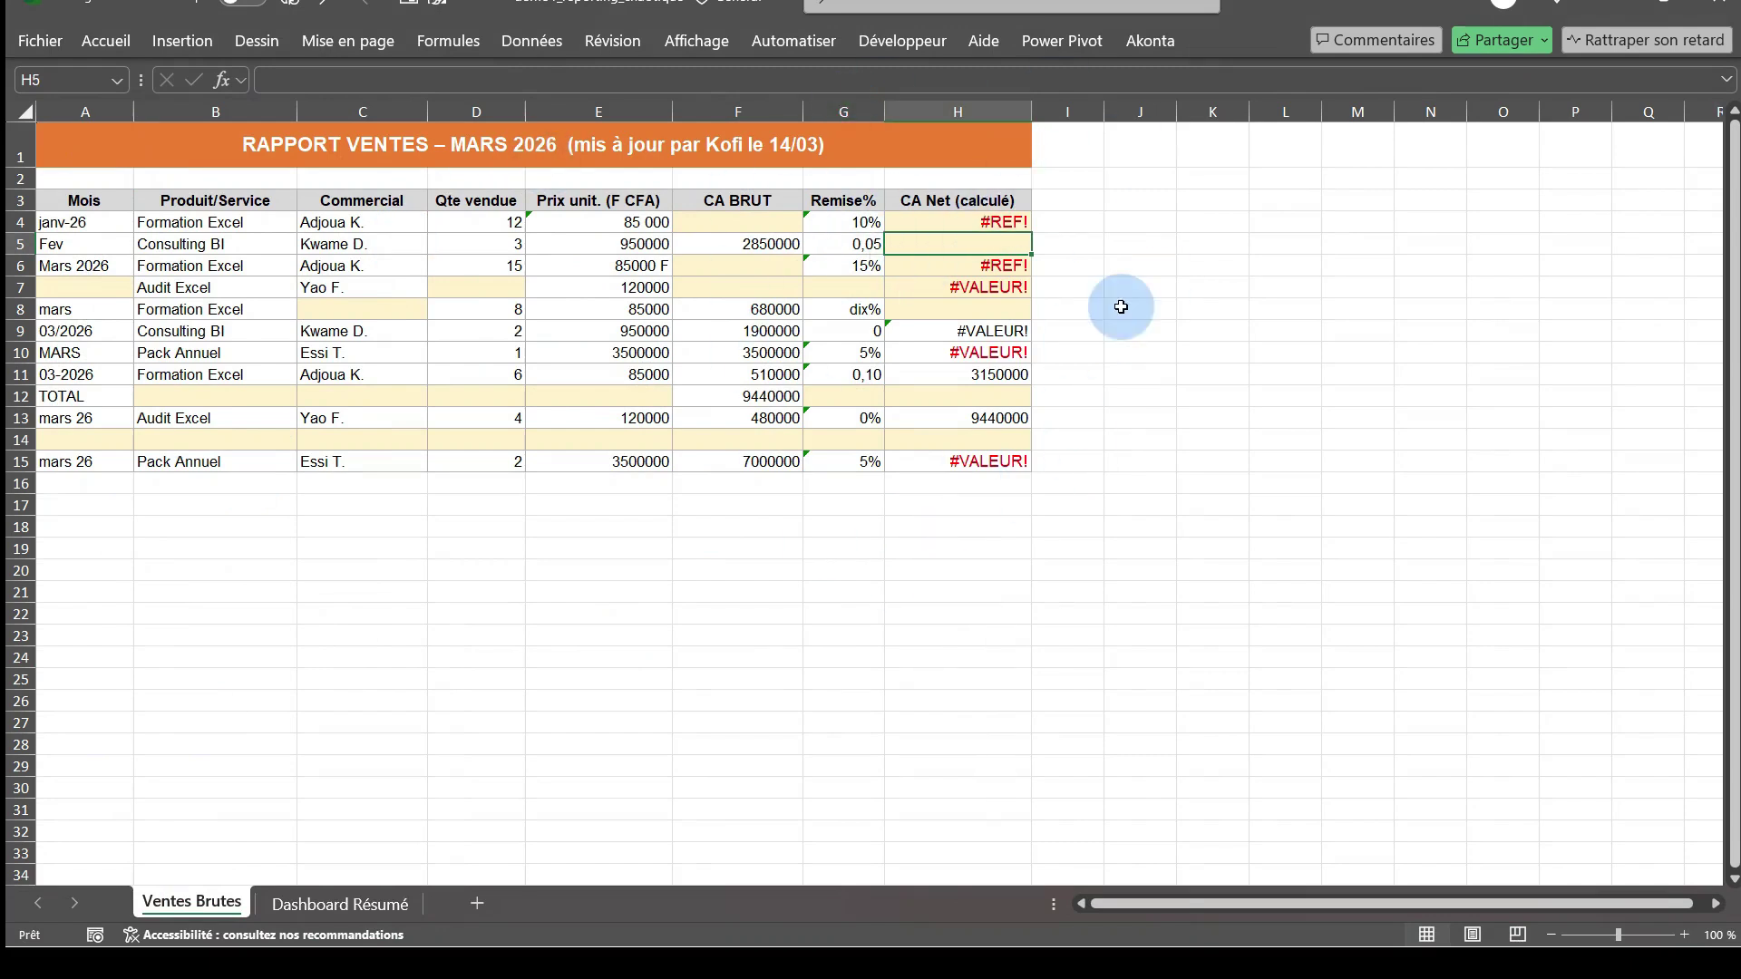
click(332, 903)
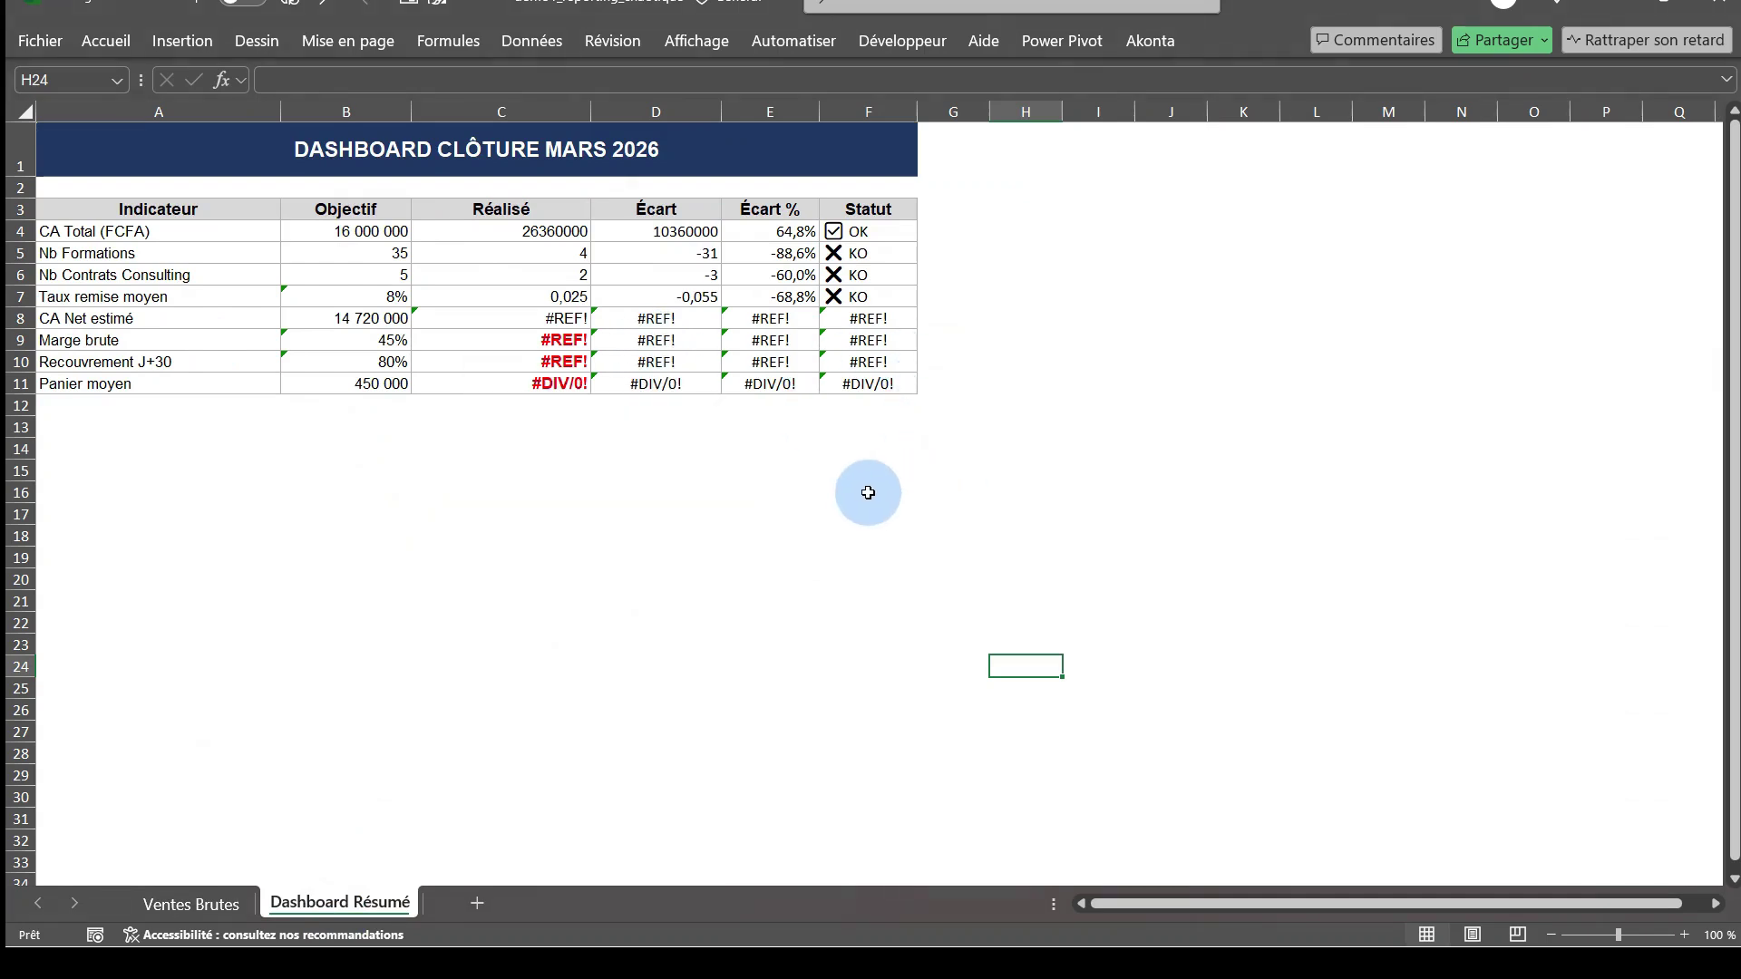
click(1726, 16)
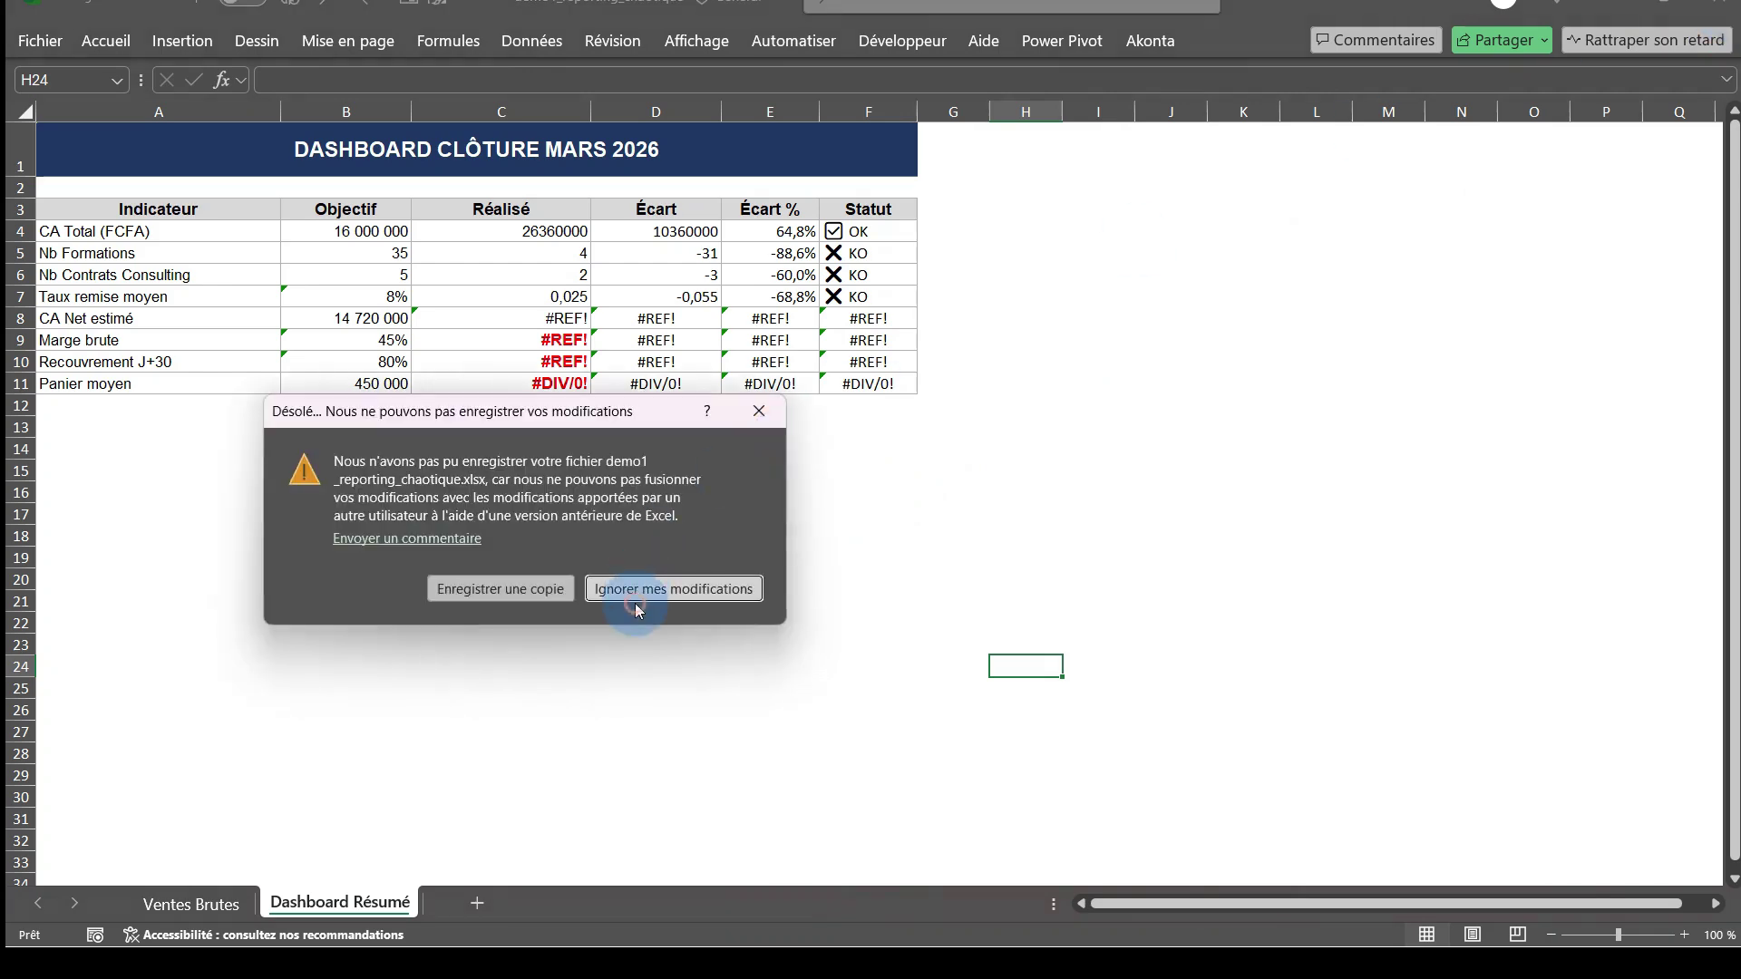
click(644, 589)
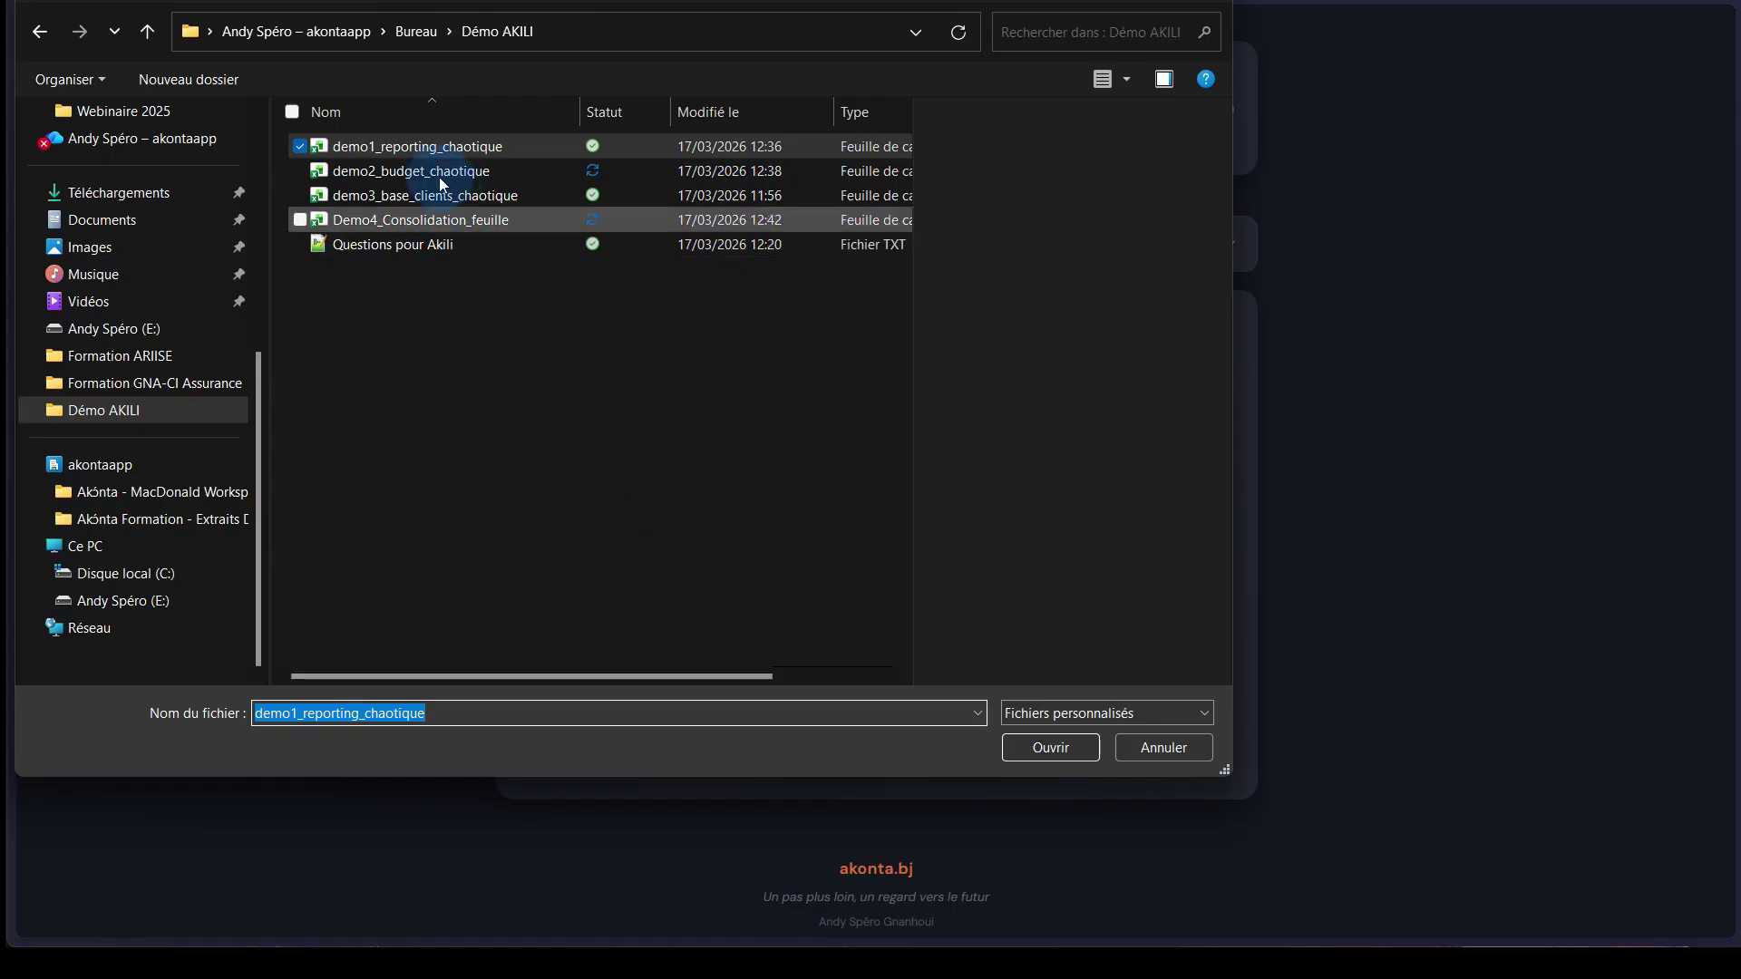
Attach the closed demo1_reporting_chaotique workbook from the Démo AKILI folder to the Akili question.
click(422, 148)
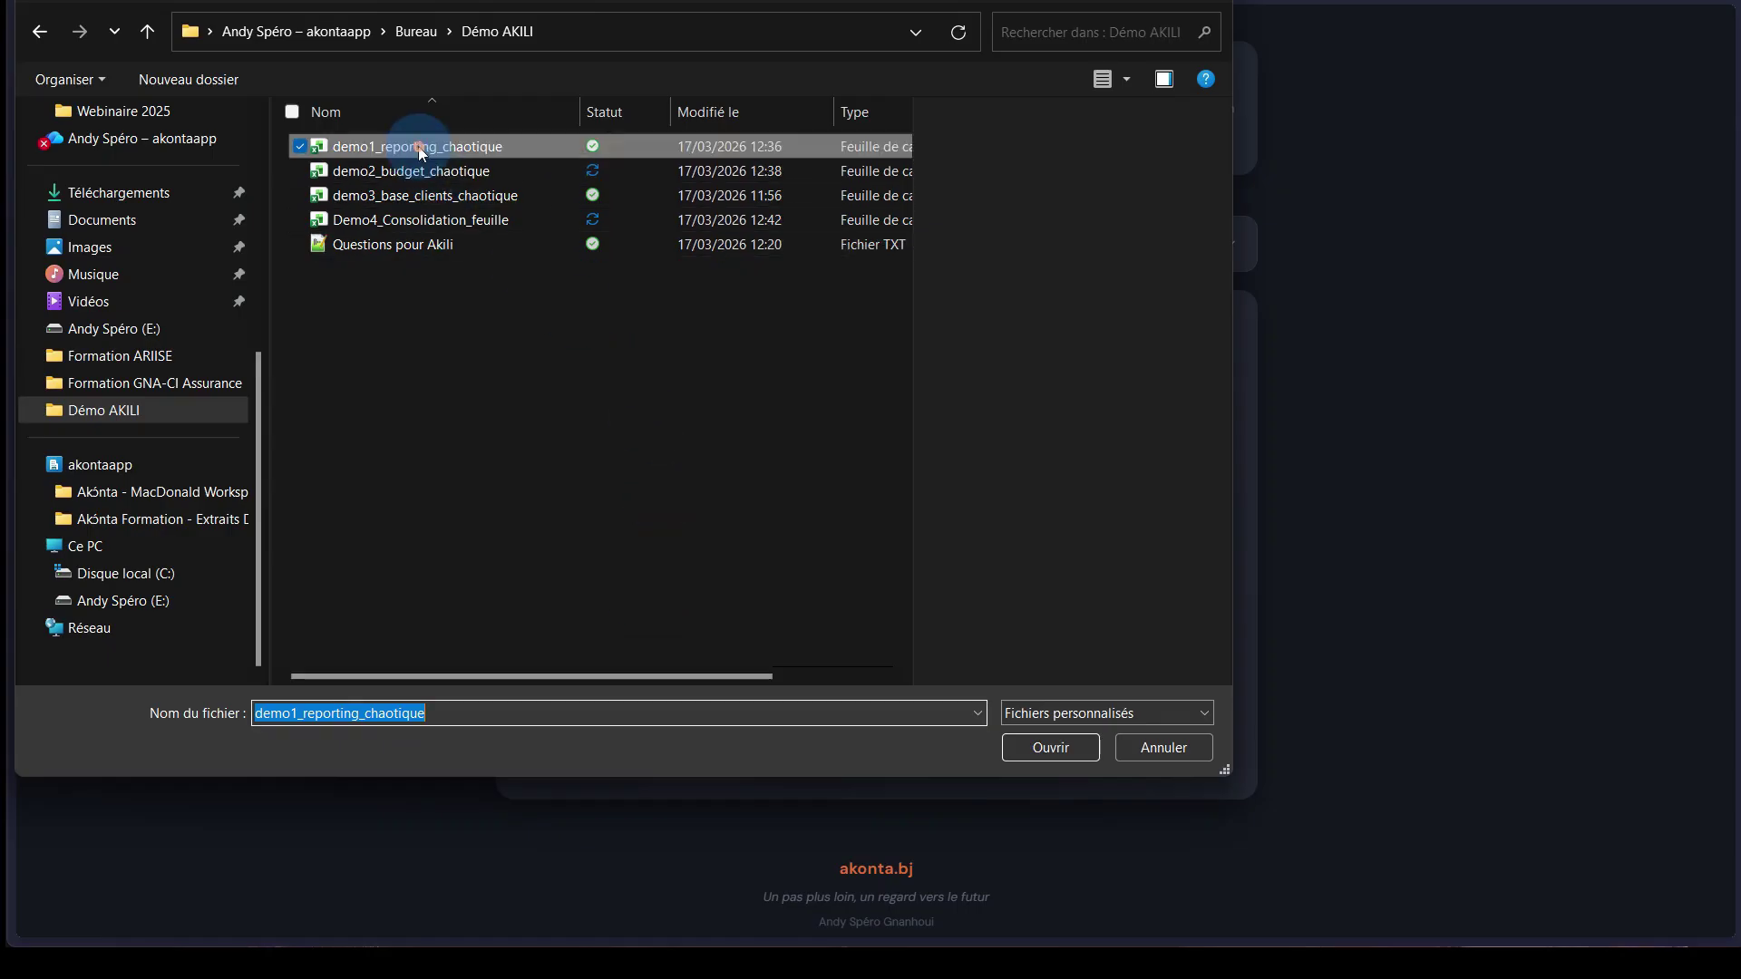
click(1050, 751)
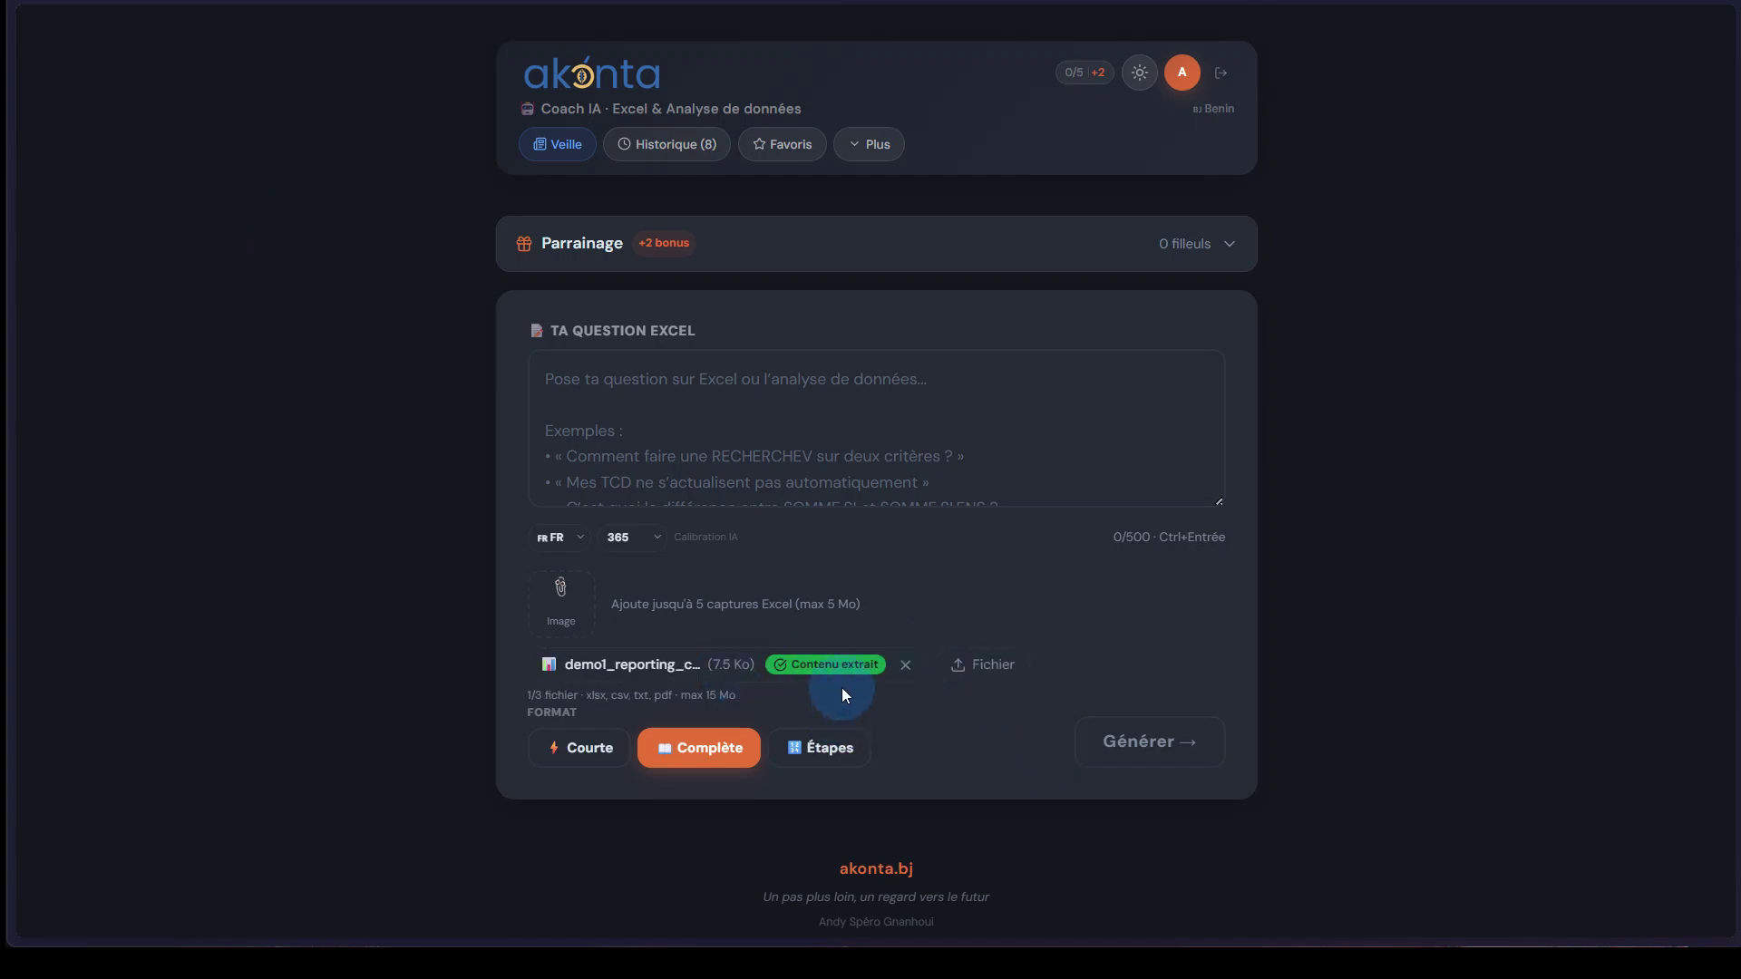
mouse_move(1164, 934)
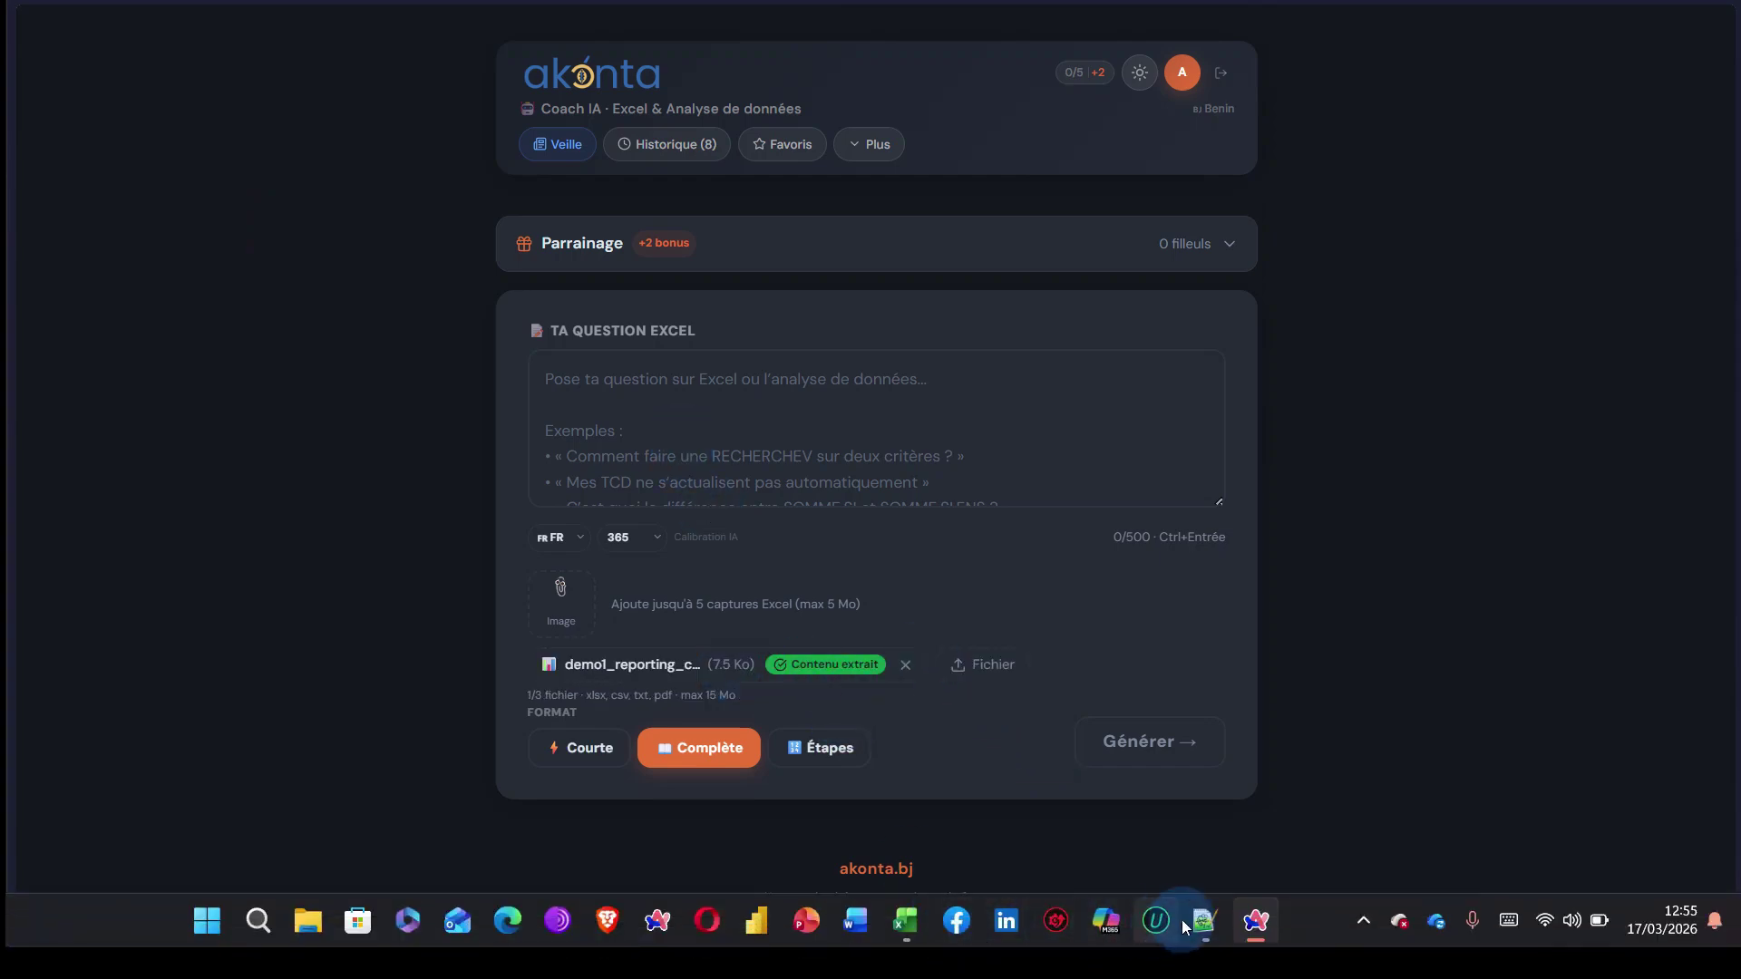
Copy the Question 1 text about the #REF! and #DIV/0! errors from Questions pour Akili.txt into the Akili question field.
click(1204, 920)
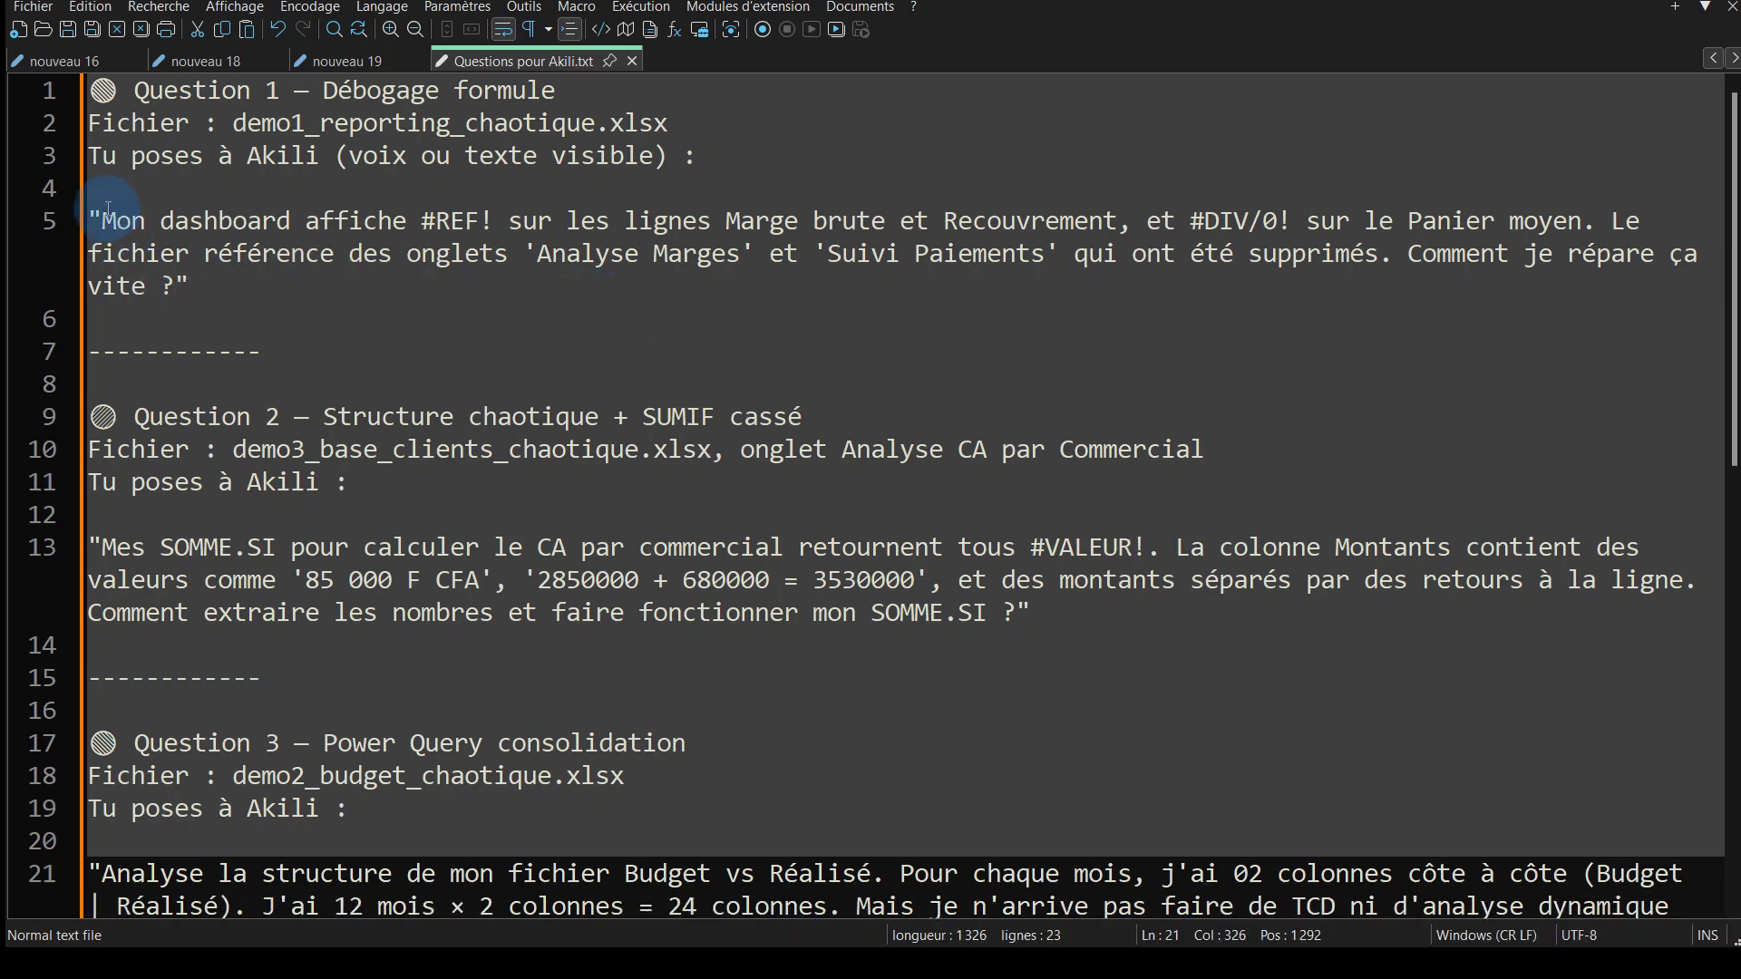
drag(103, 209, 185, 287)
key(ctrl+c)
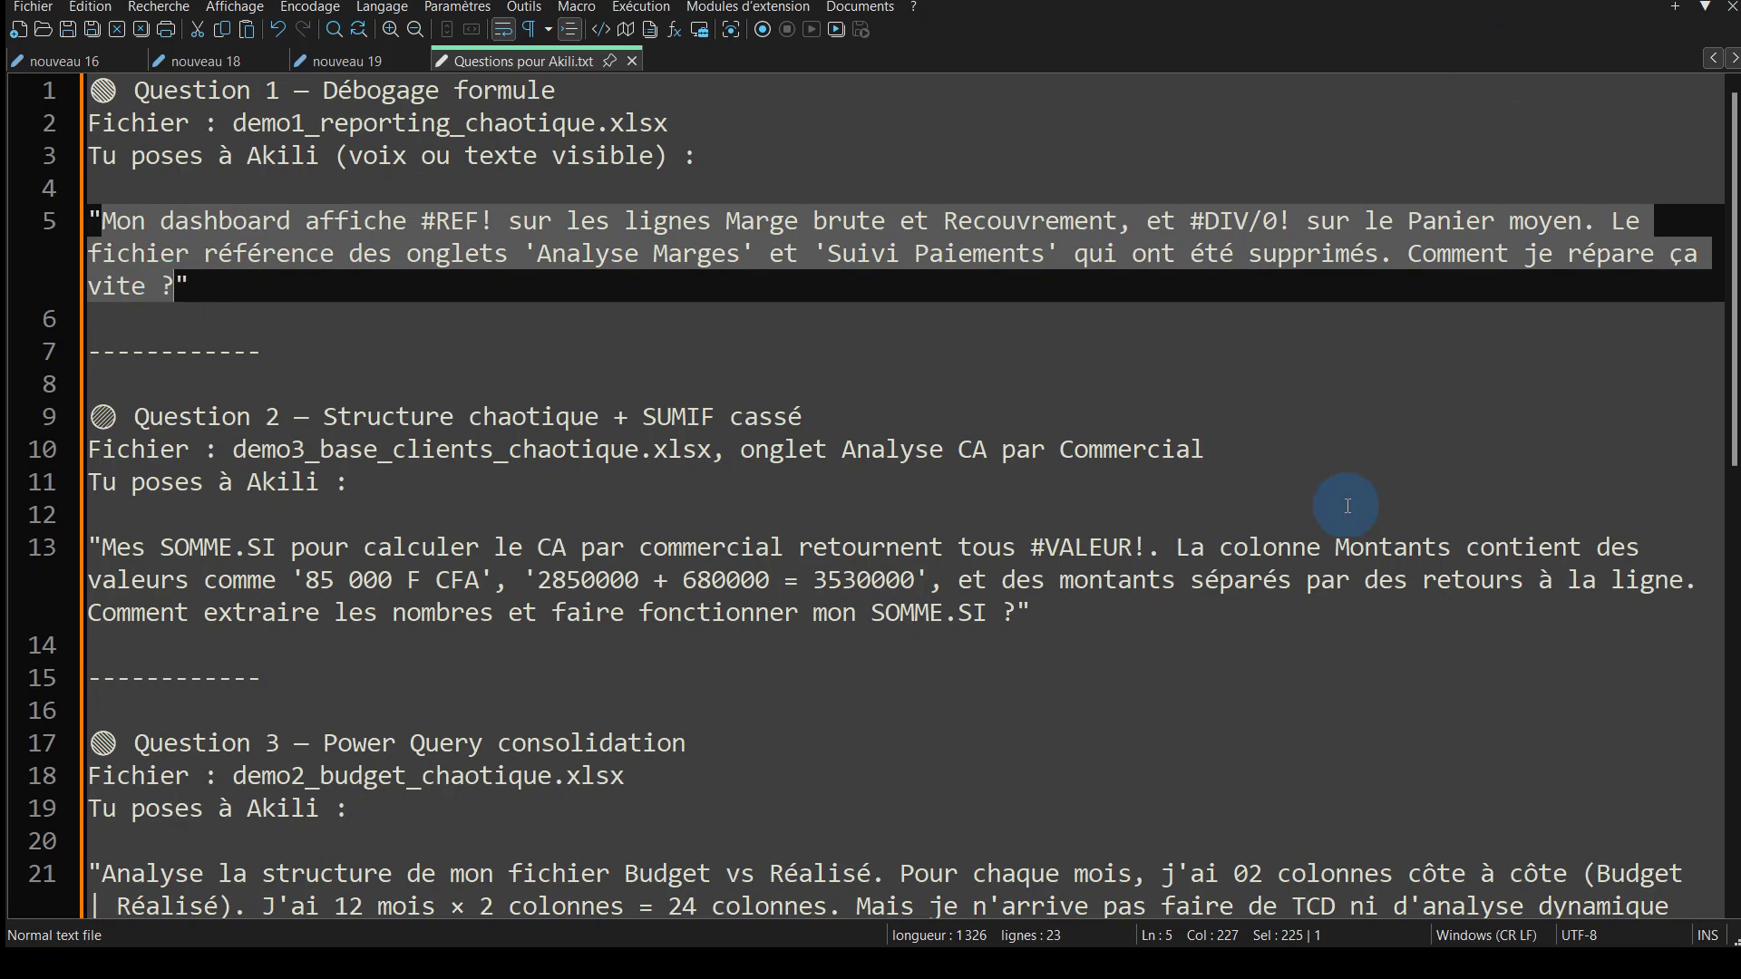
key(alt+Tab)
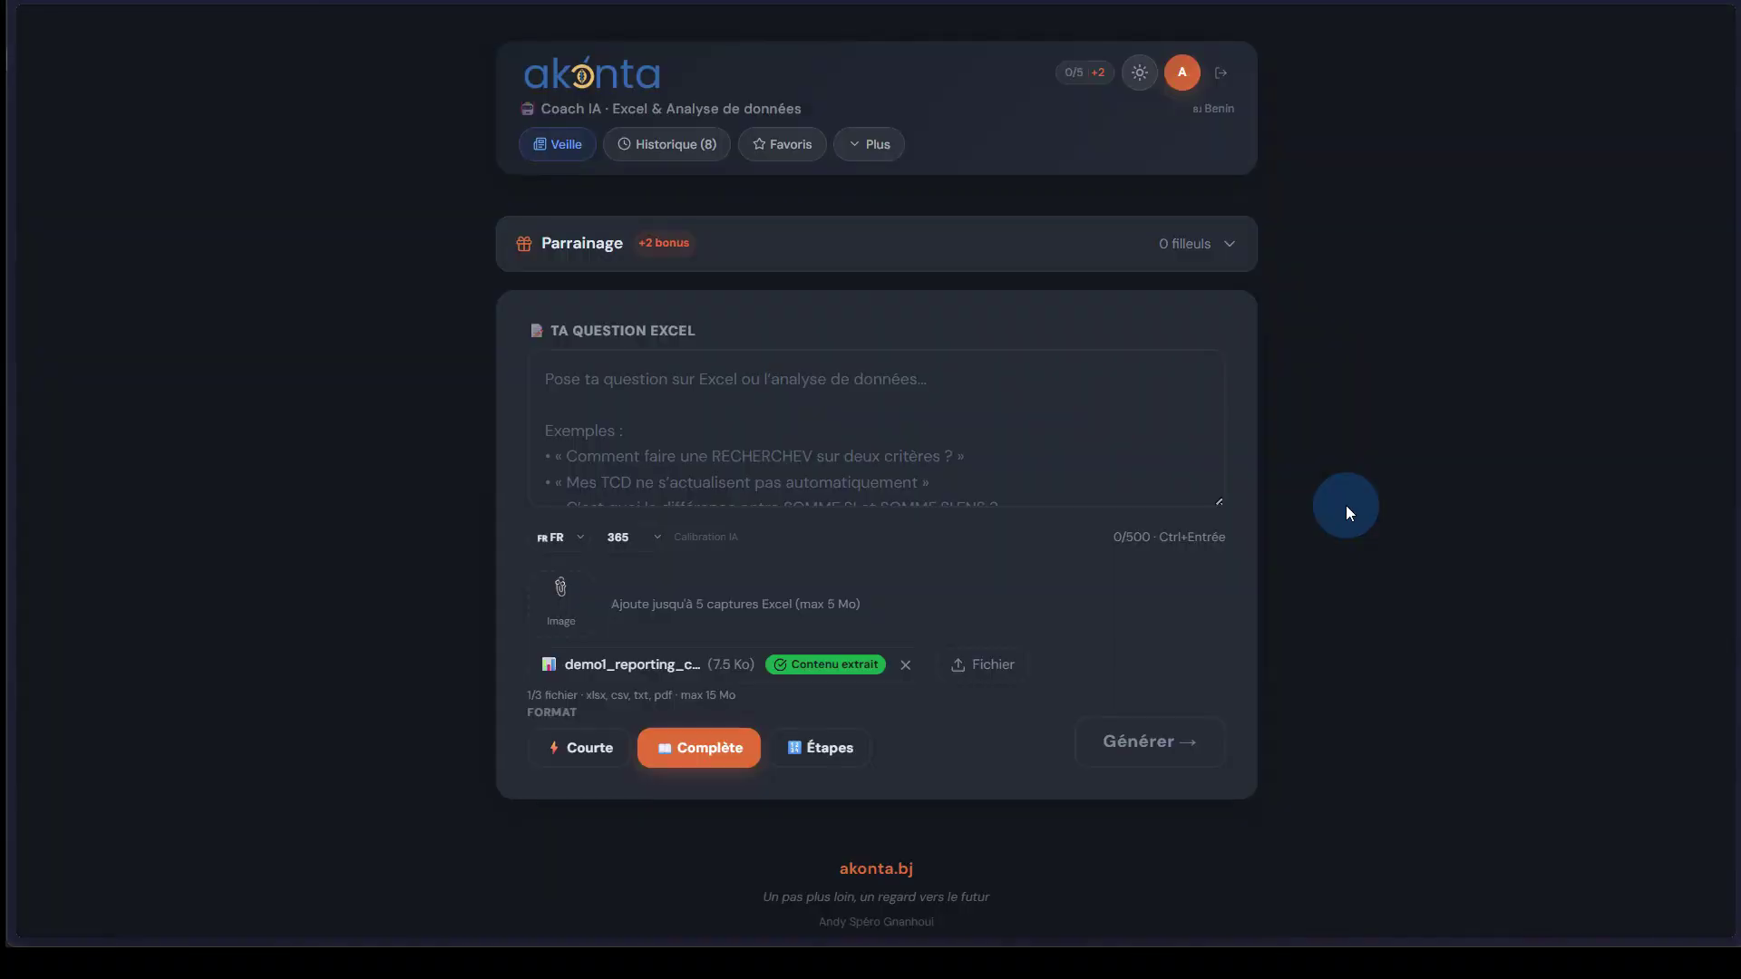
click(934, 419)
key(ctrl+v)
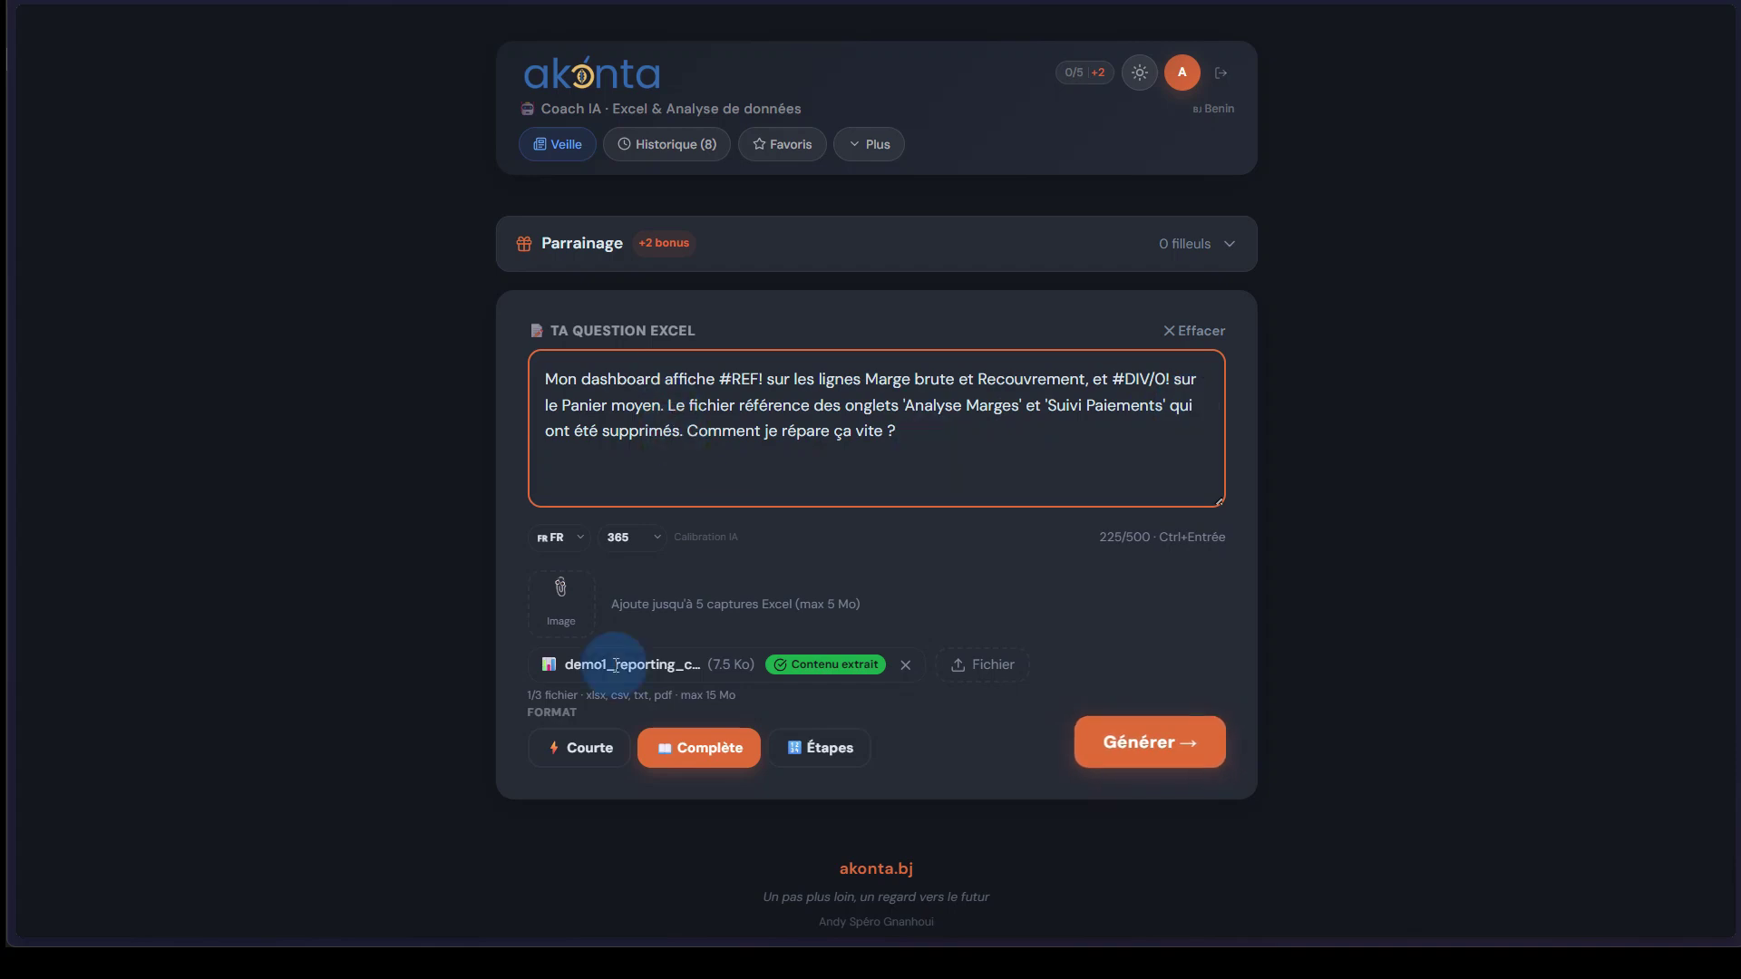
Check the Courte and Étapes answer formats, keep Complète, and generate the answer to the dashboard question.
click(581, 753)
click(698, 748)
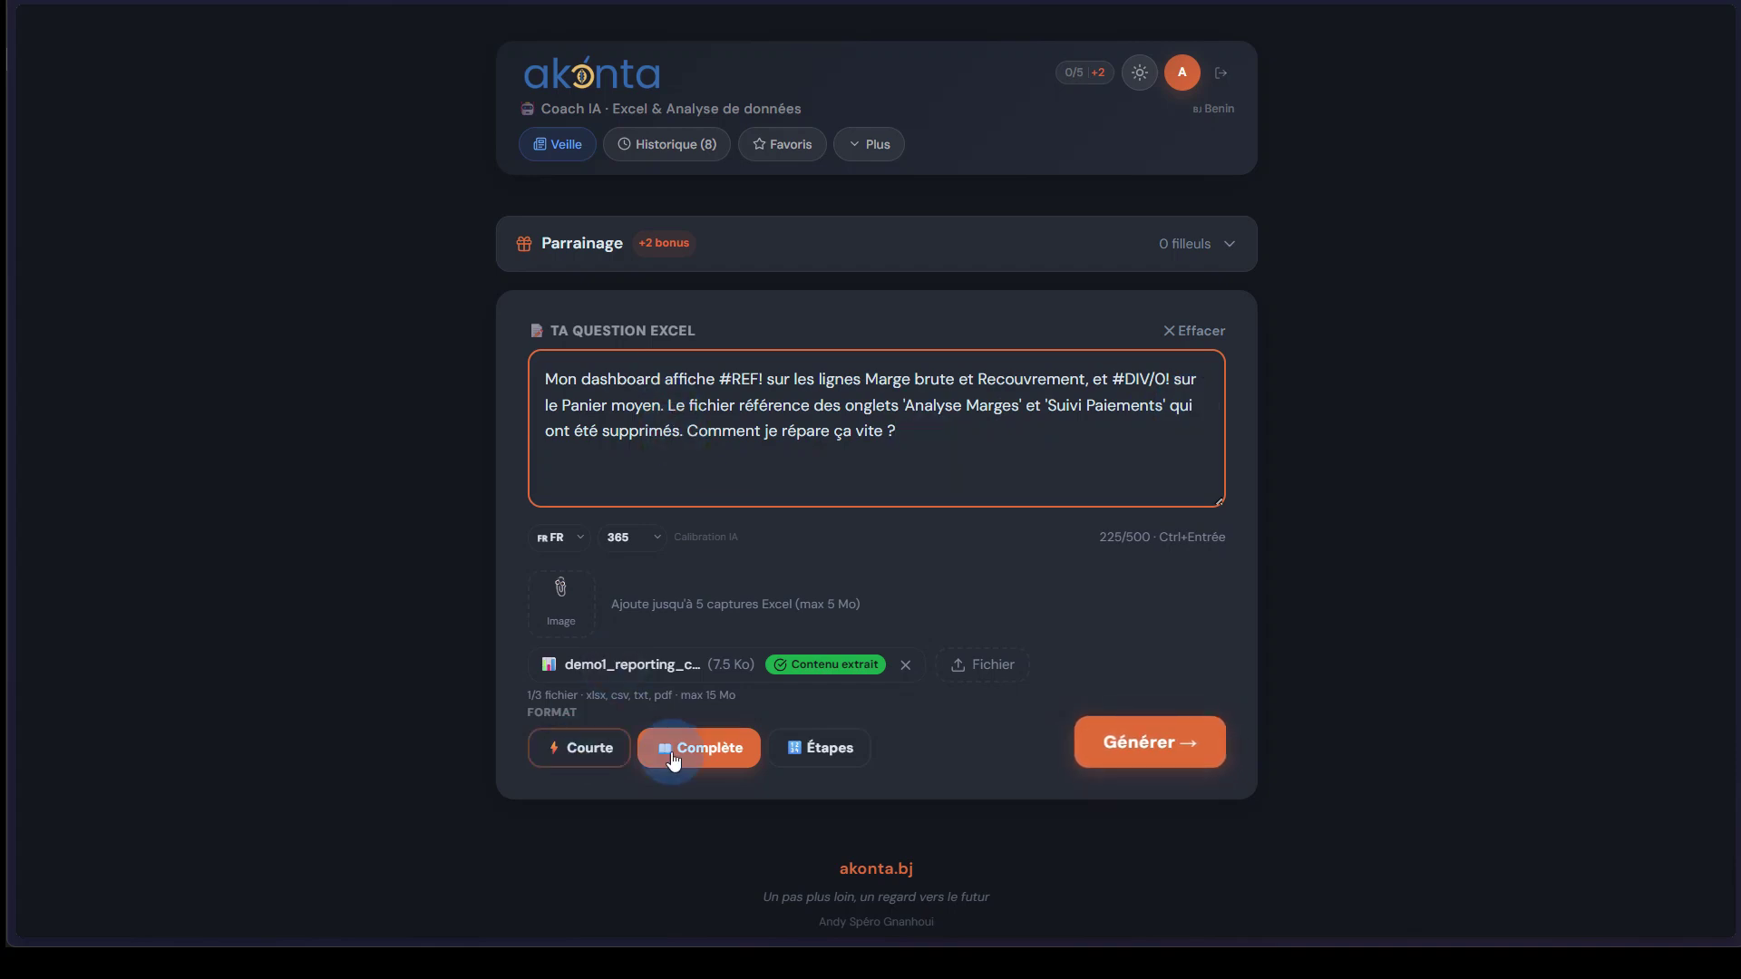
click(829, 753)
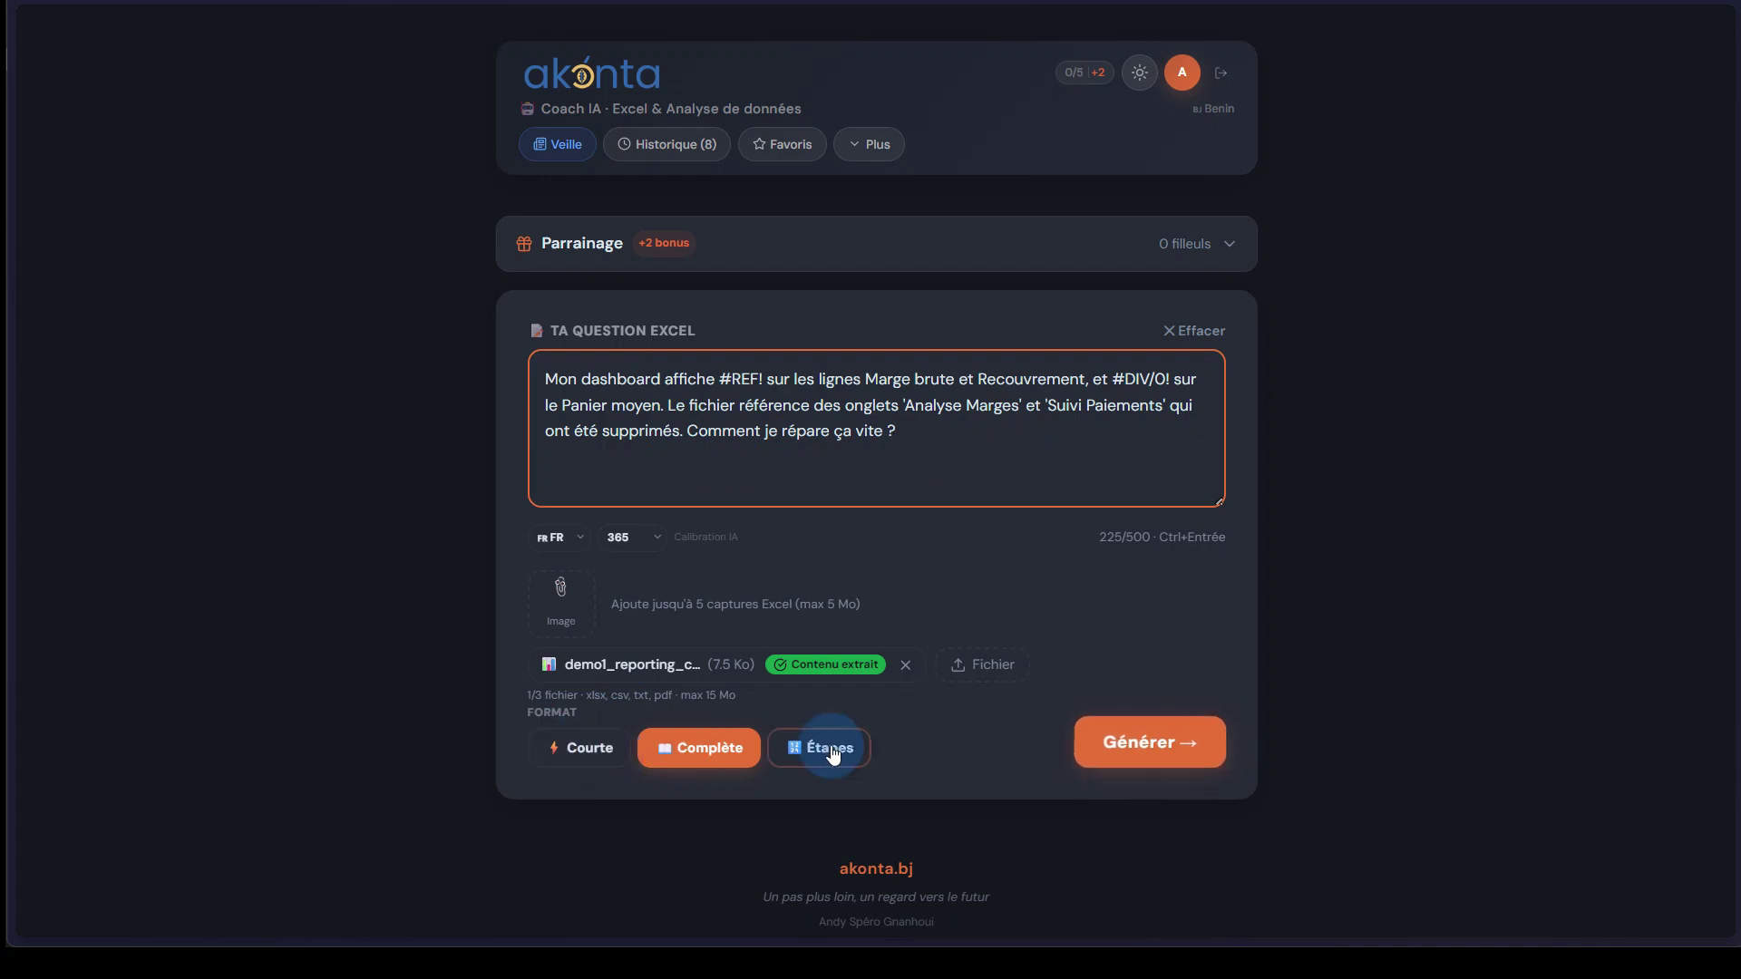
click(694, 756)
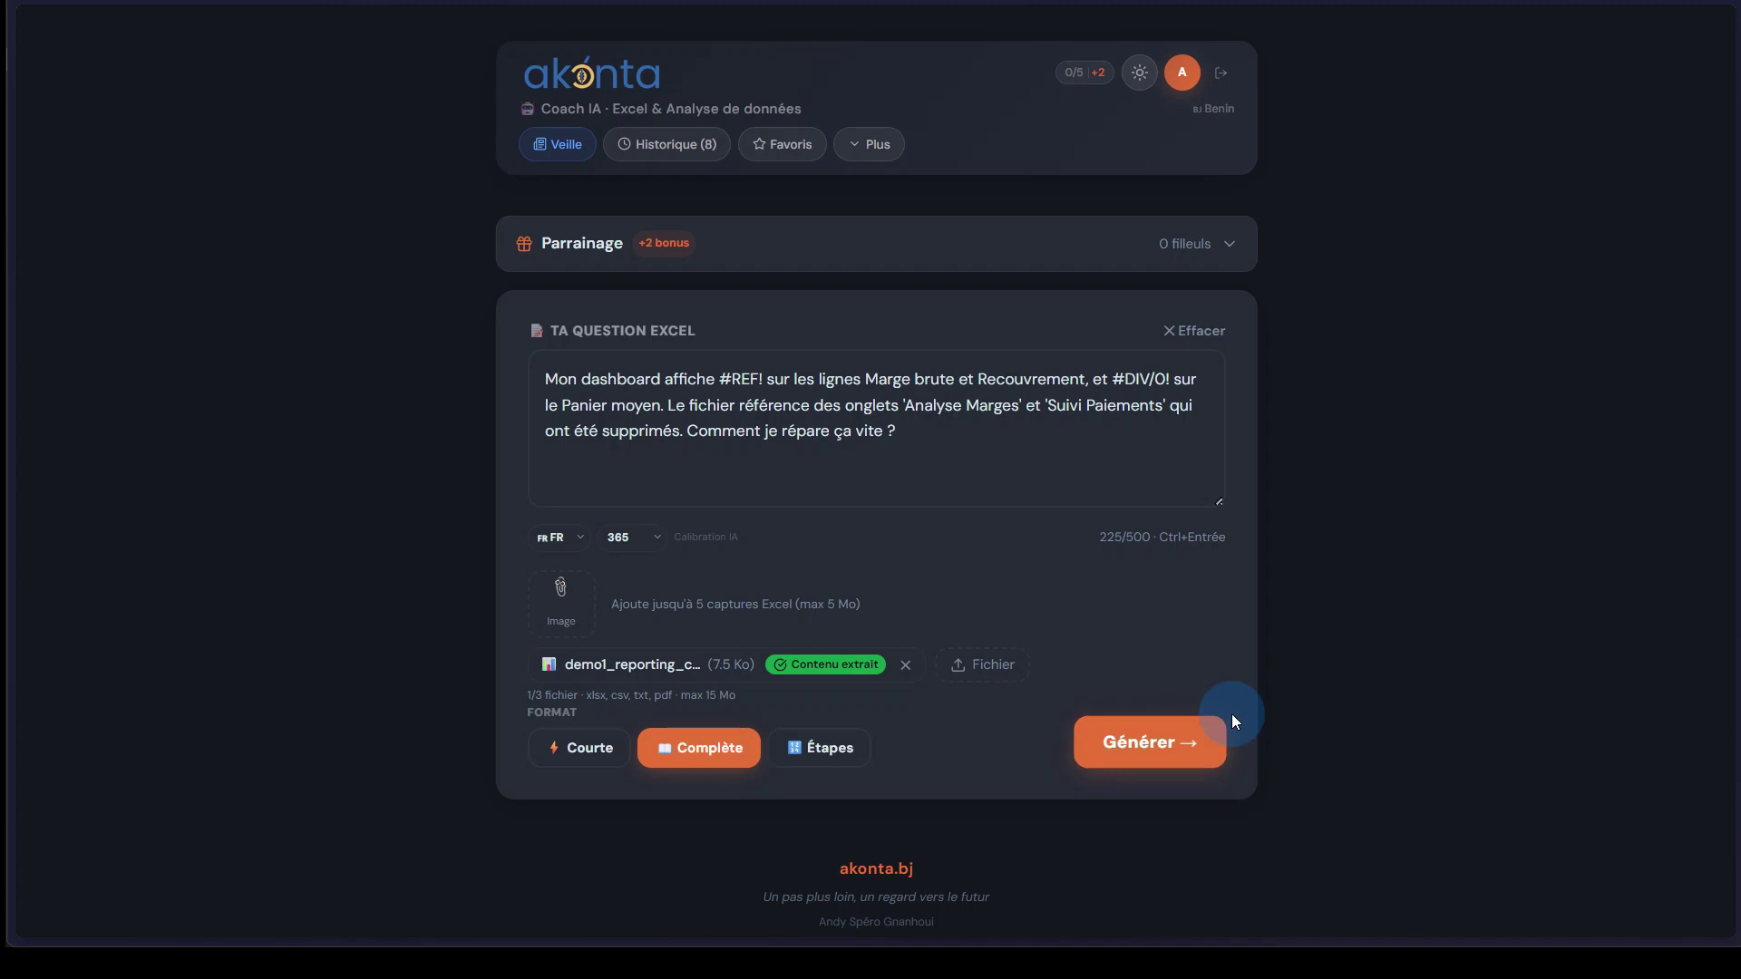
click(1138, 745)
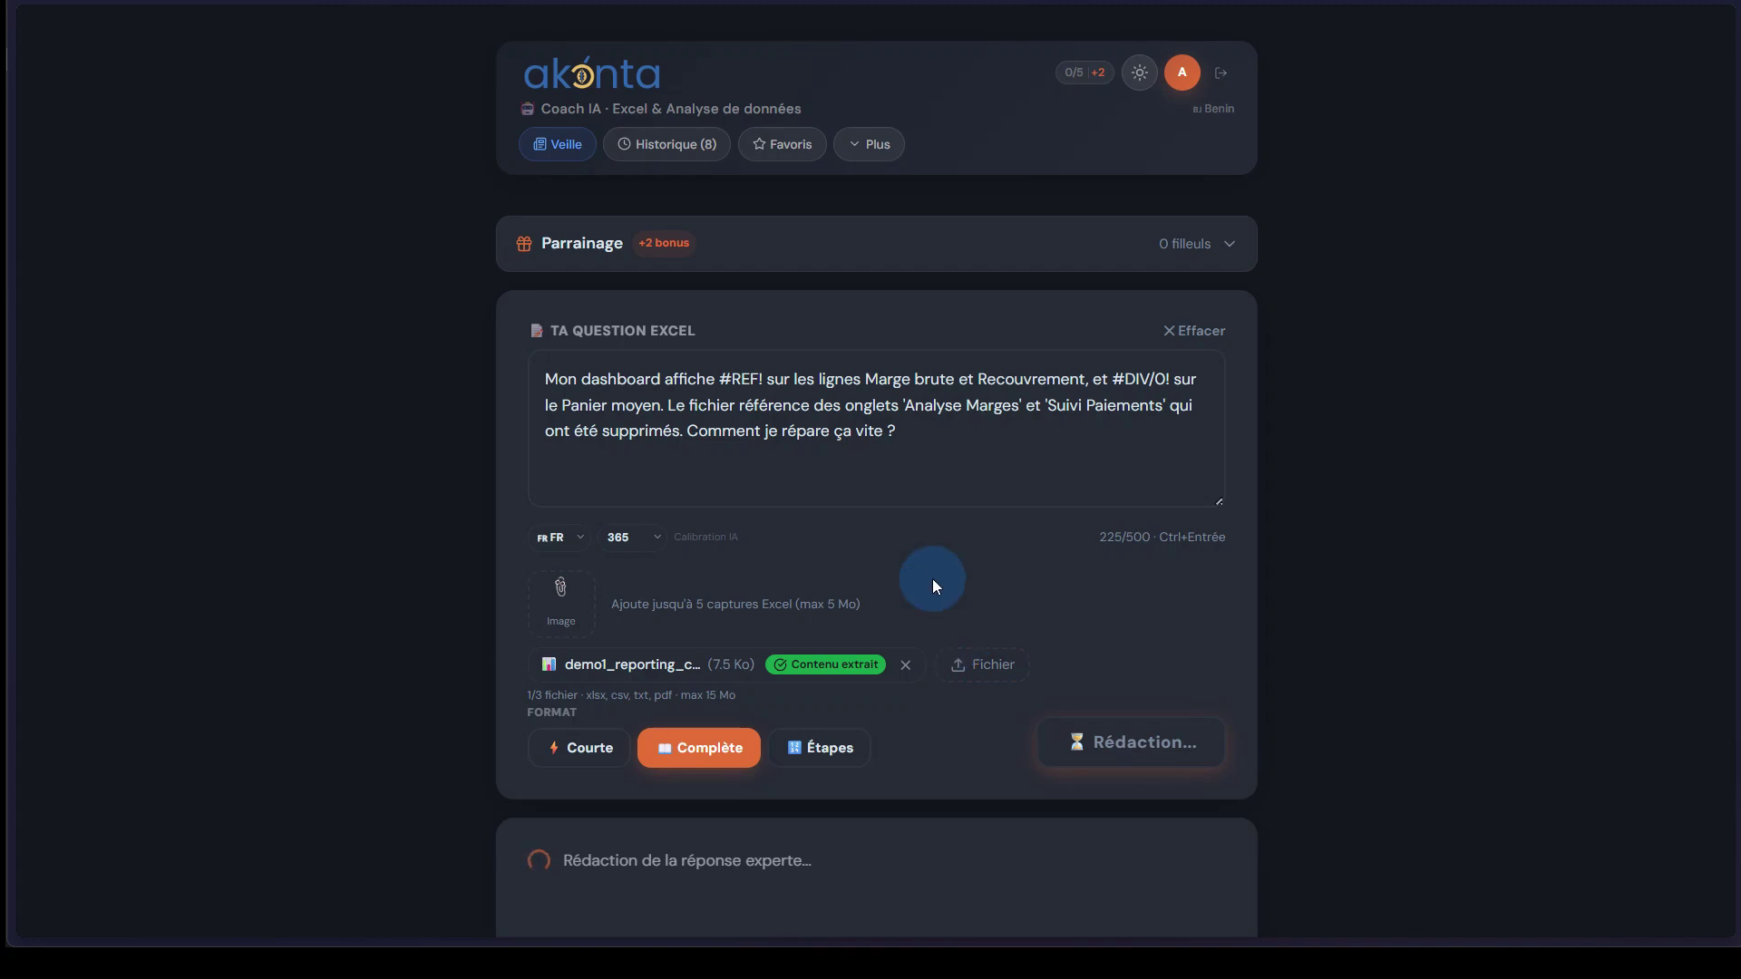
Read through the generated Complète answer, covering the error explanations, solutions and the advice for the Ventes Brutes sheet.
scroll(932, 579, down, 3)
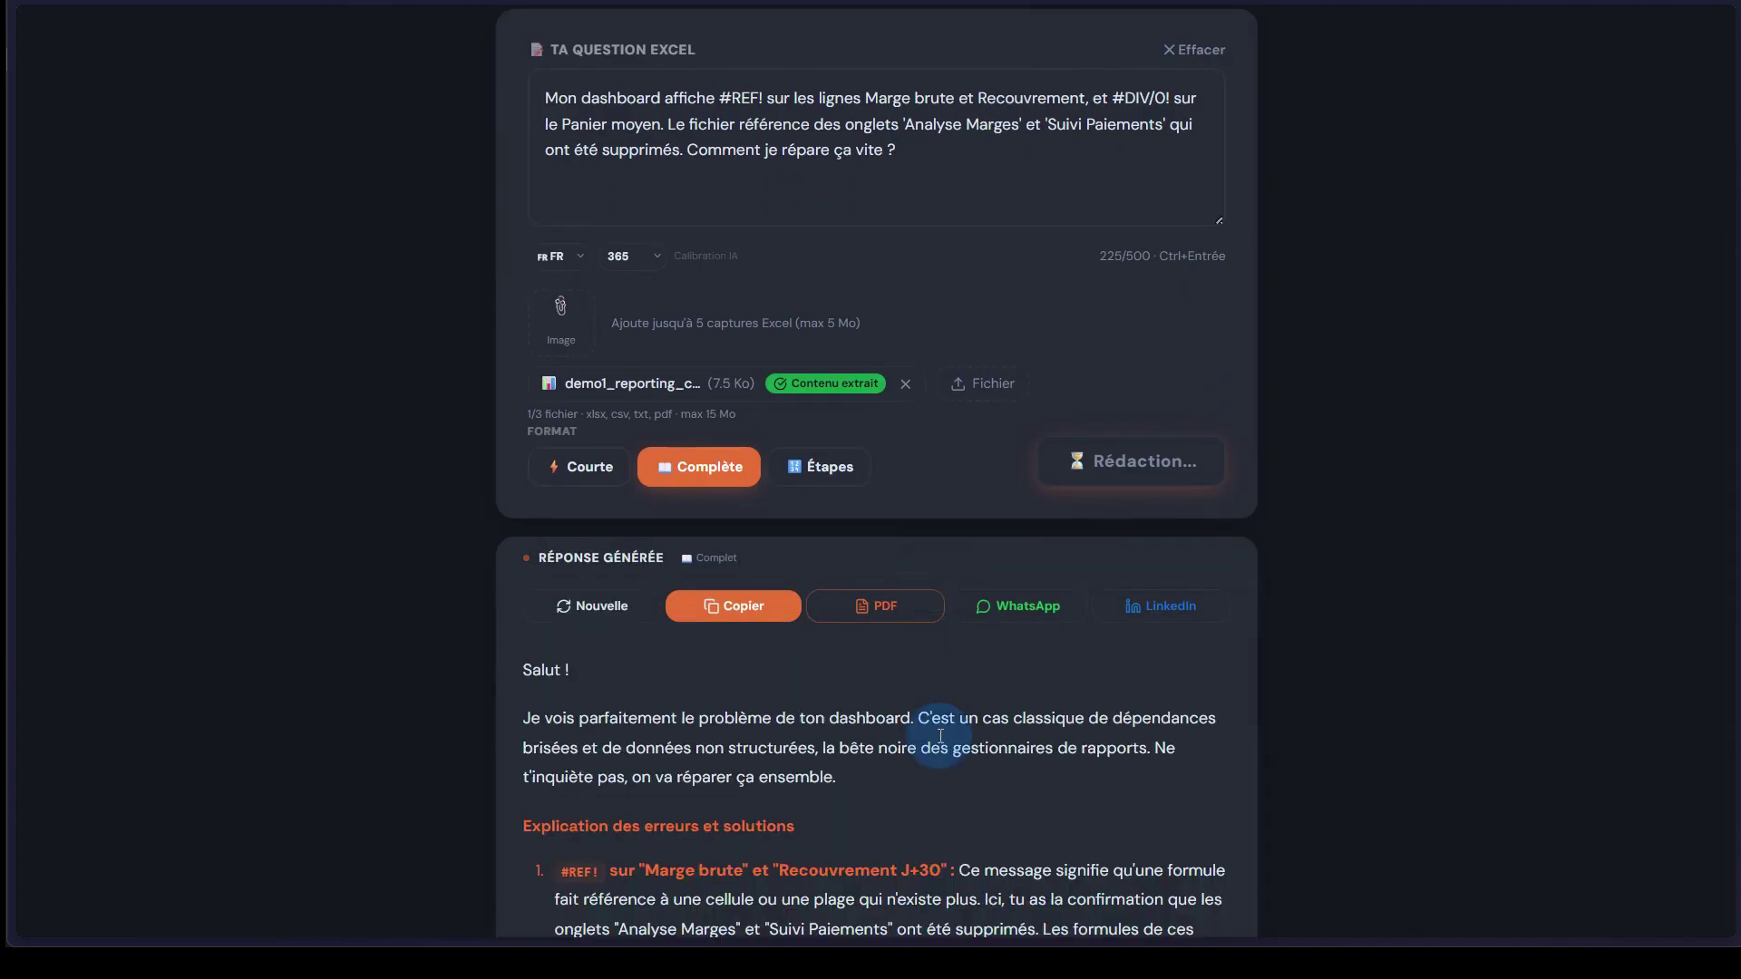
scroll(940, 759, down, 4)
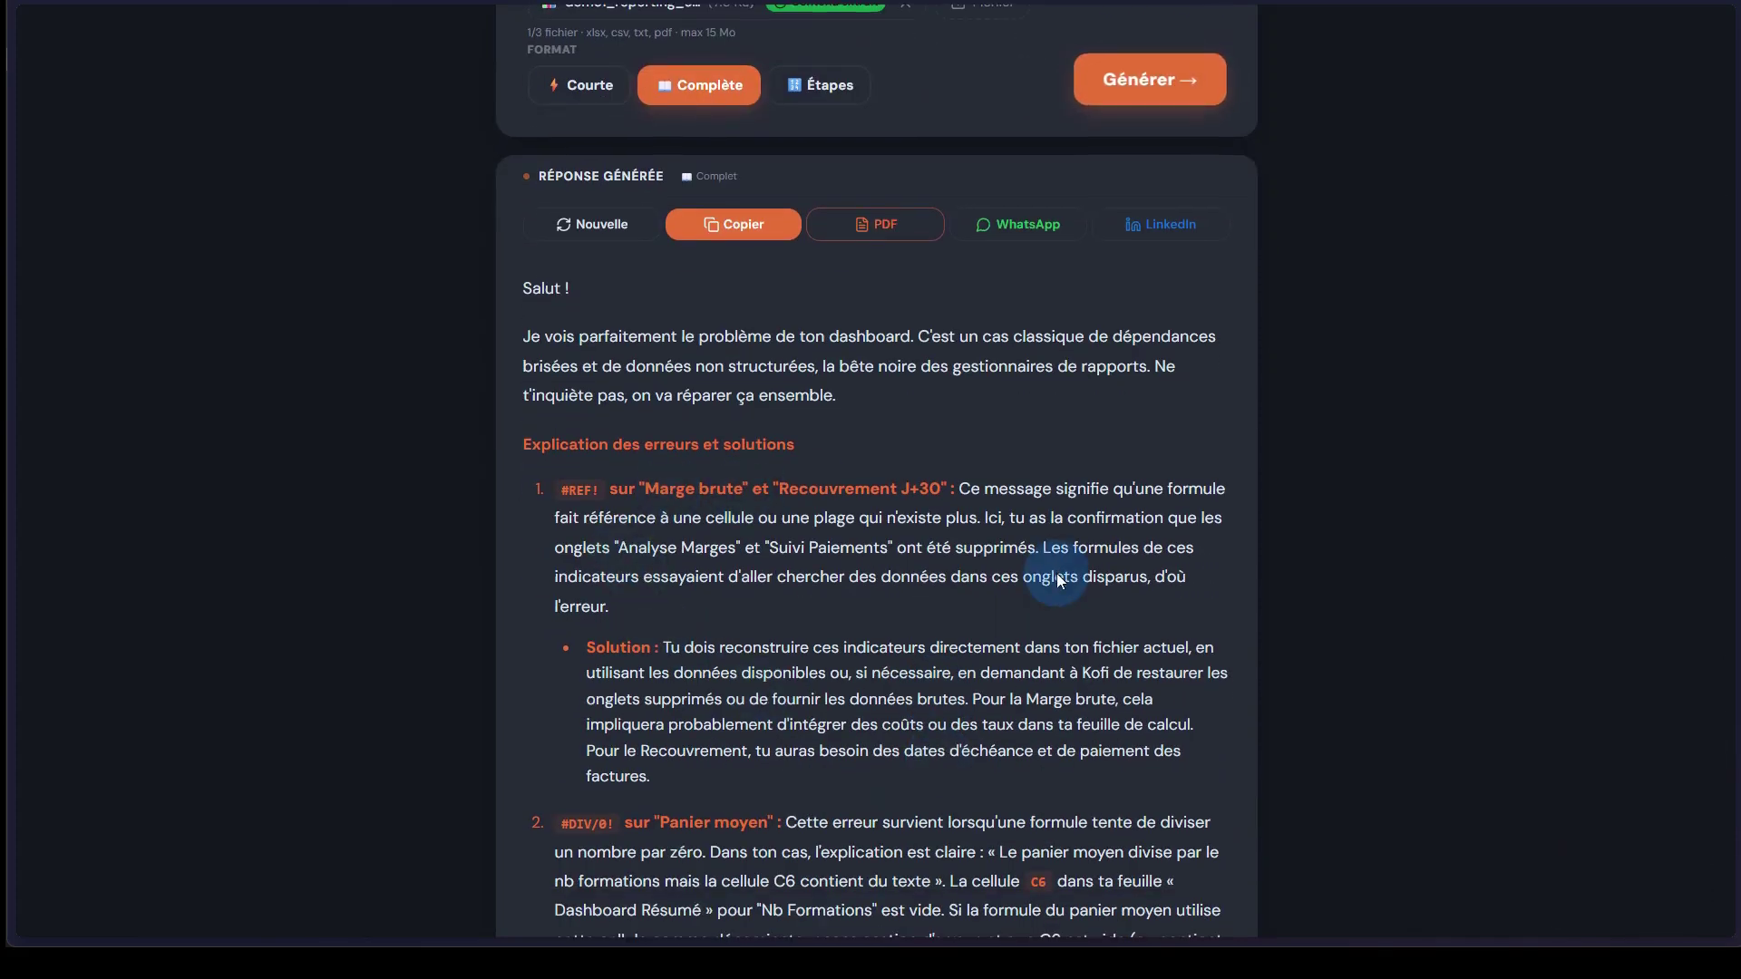
scroll(1057, 574, down, 4)
scroll(1058, 573, down, 2)
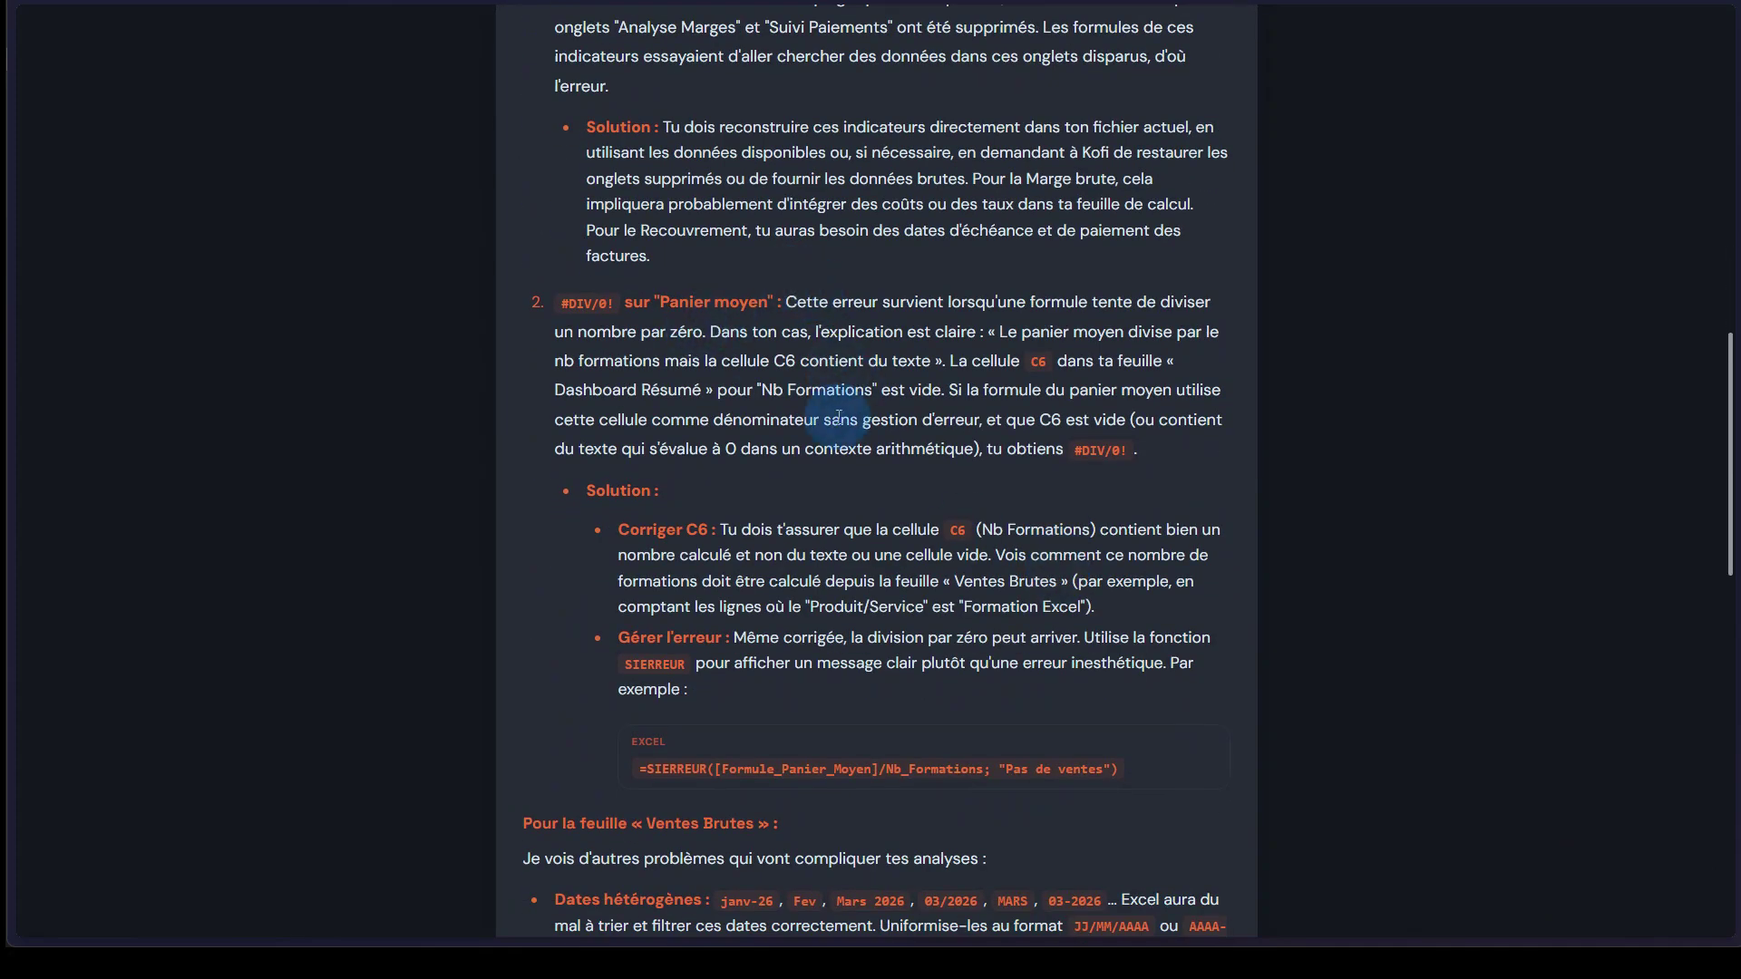
scroll(836, 416, down, 2)
scroll(837, 417, down, 4)
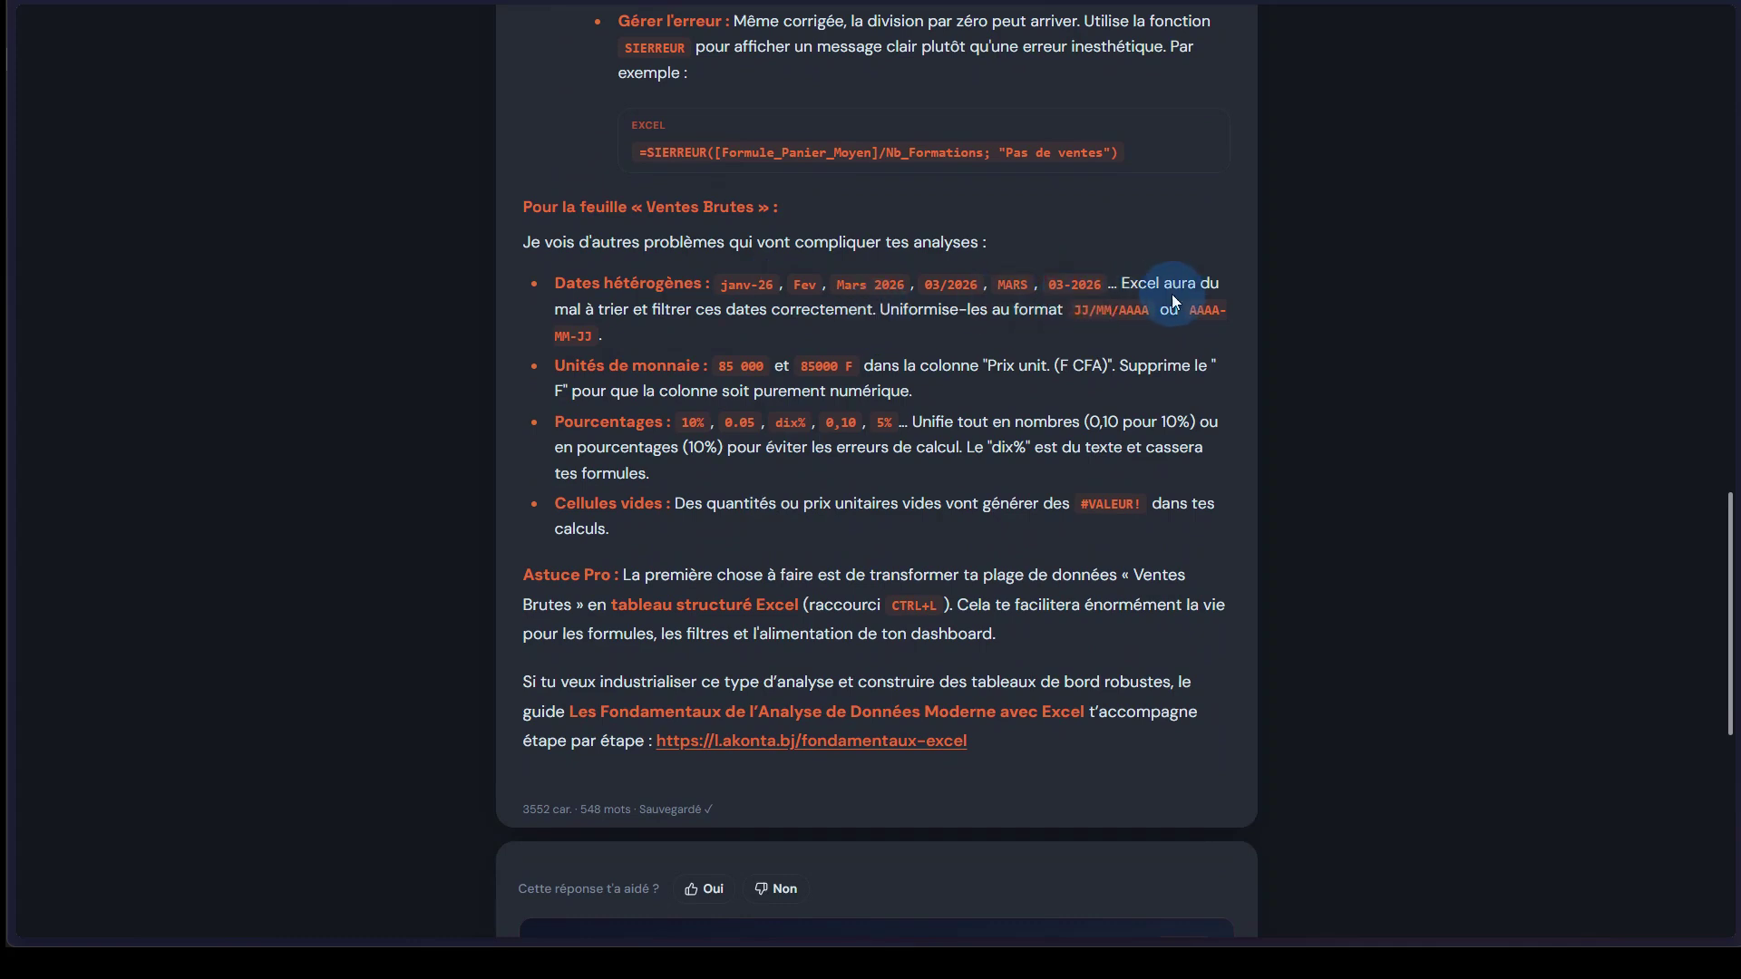
Generate the answer to the same dashboard question again in the Étapes format and look back over it.
scroll(694, 444, up, 15)
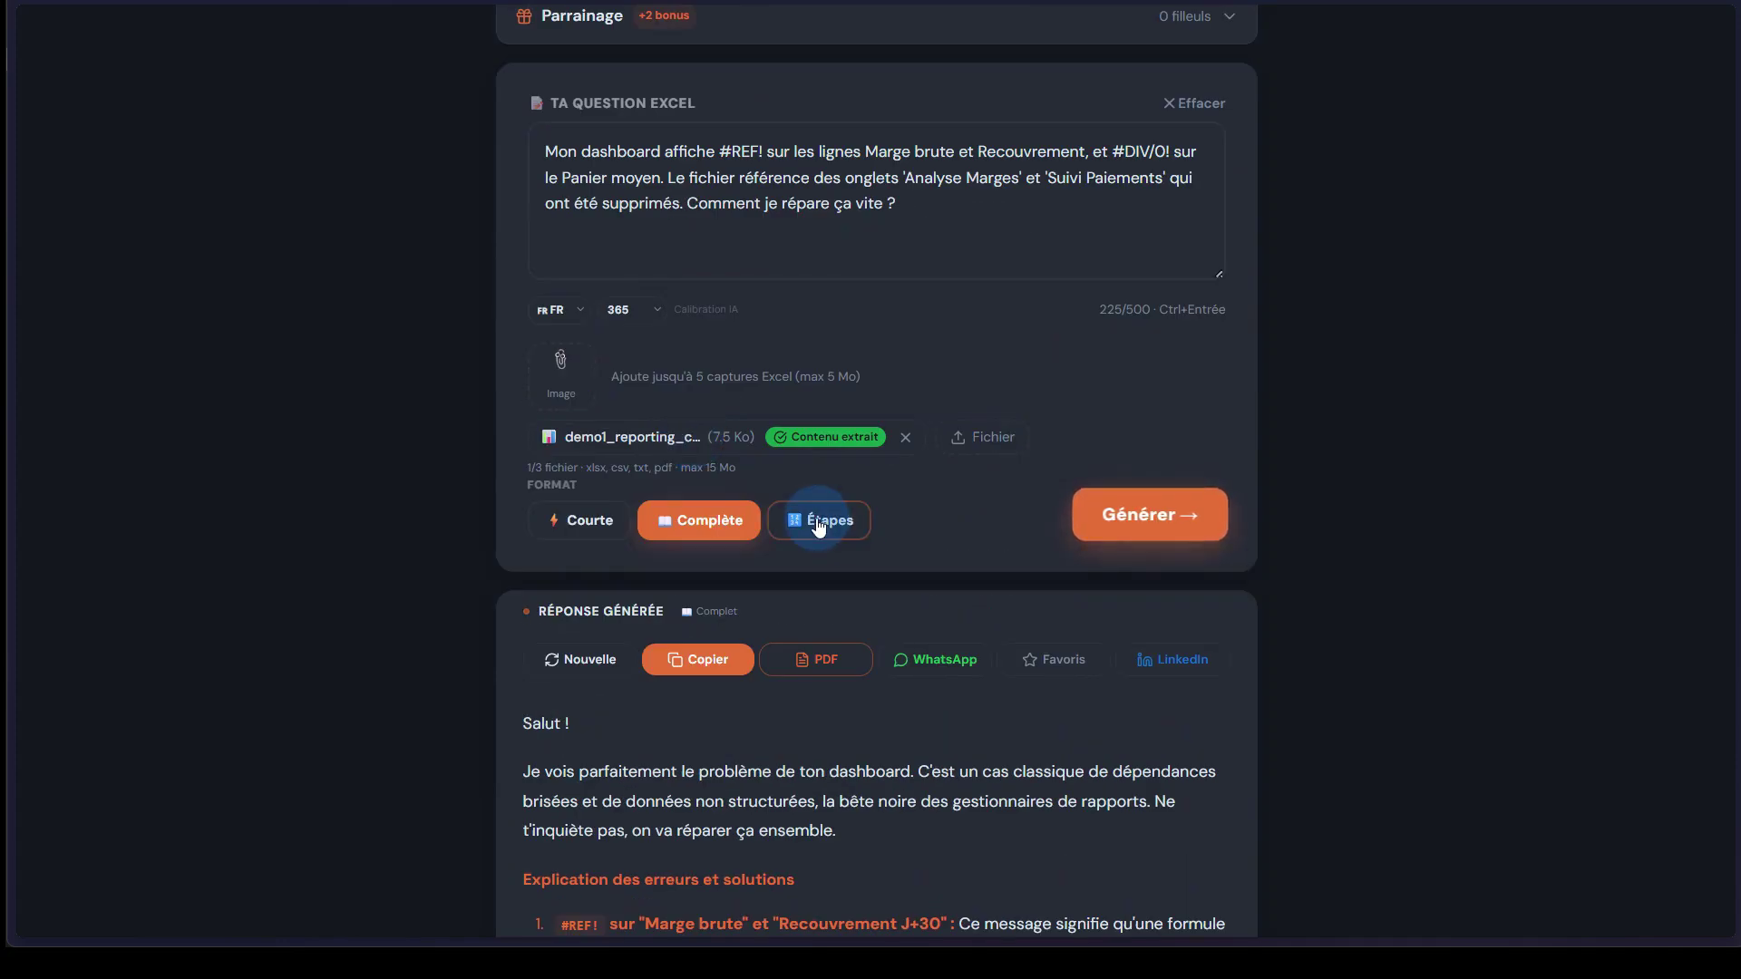
click(819, 524)
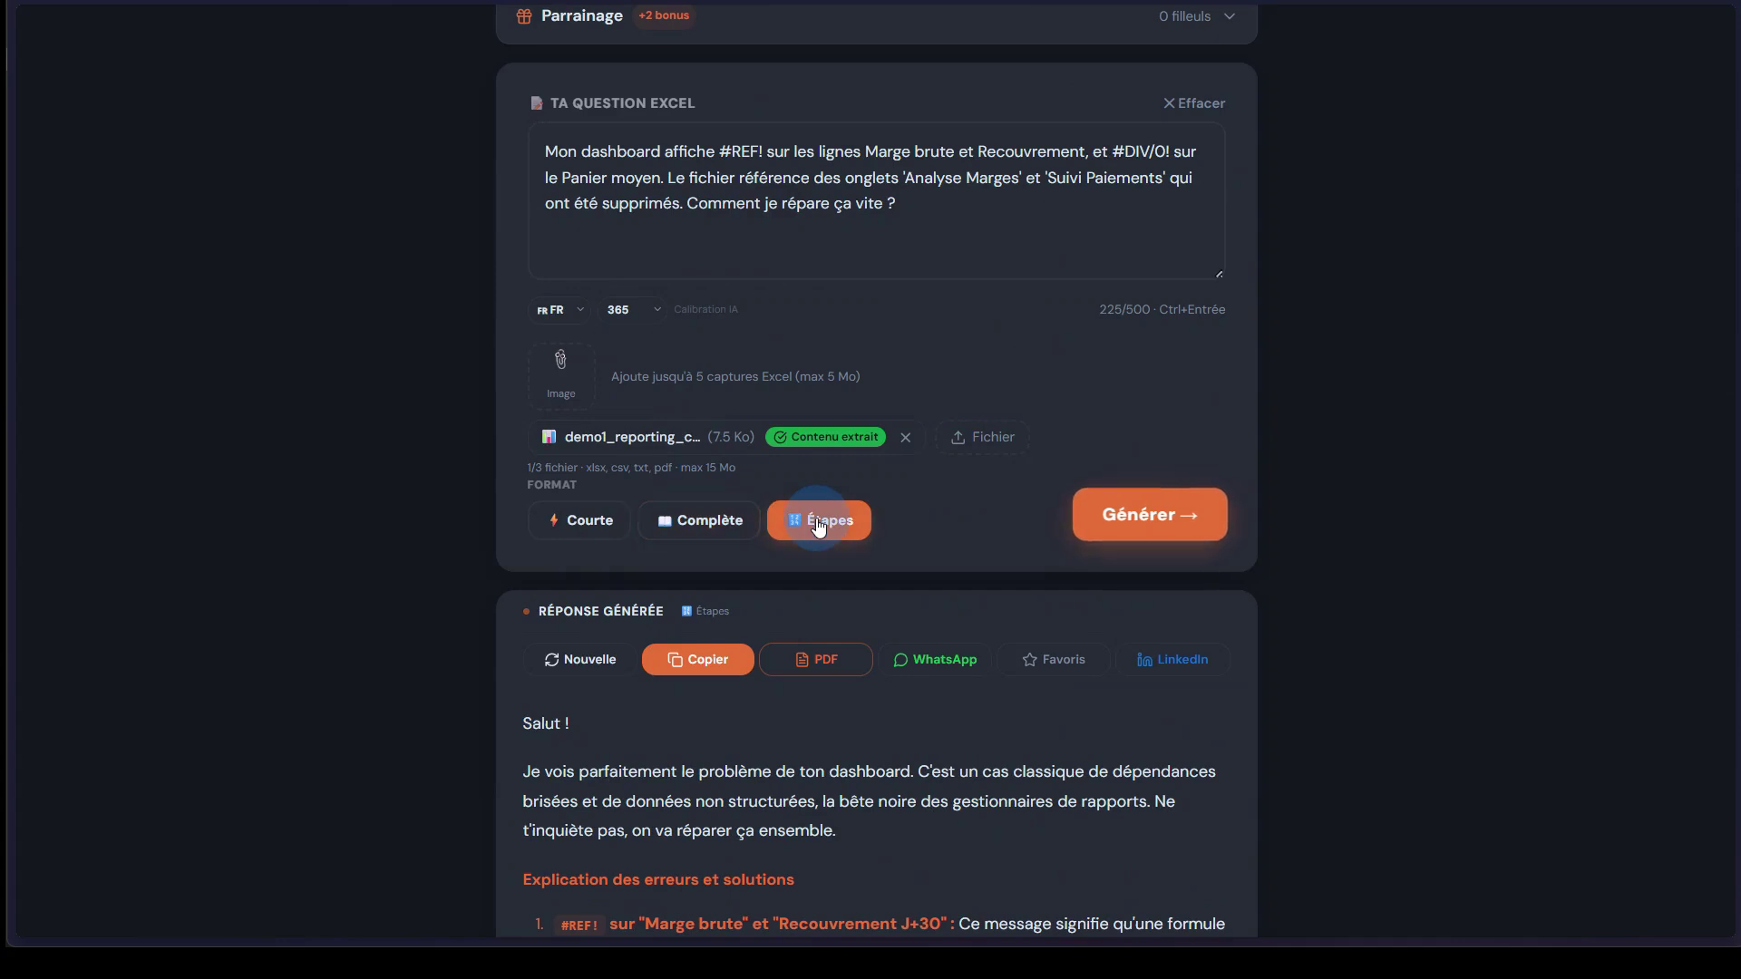
click(1153, 522)
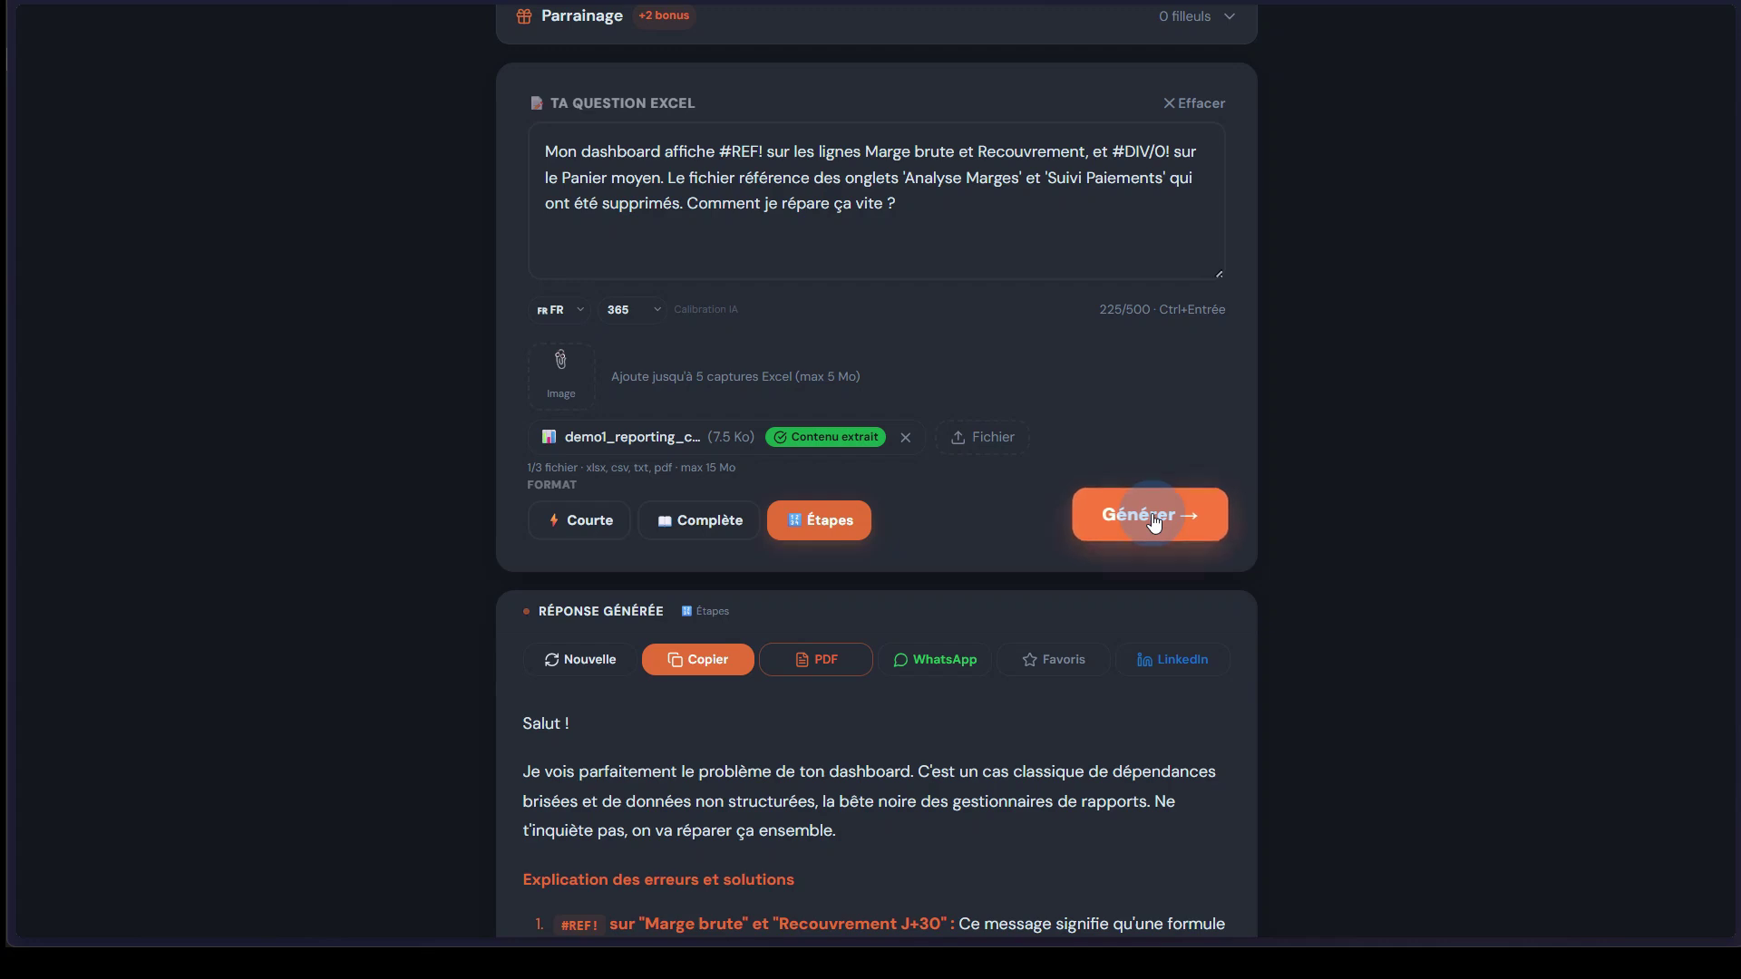
click(1153, 521)
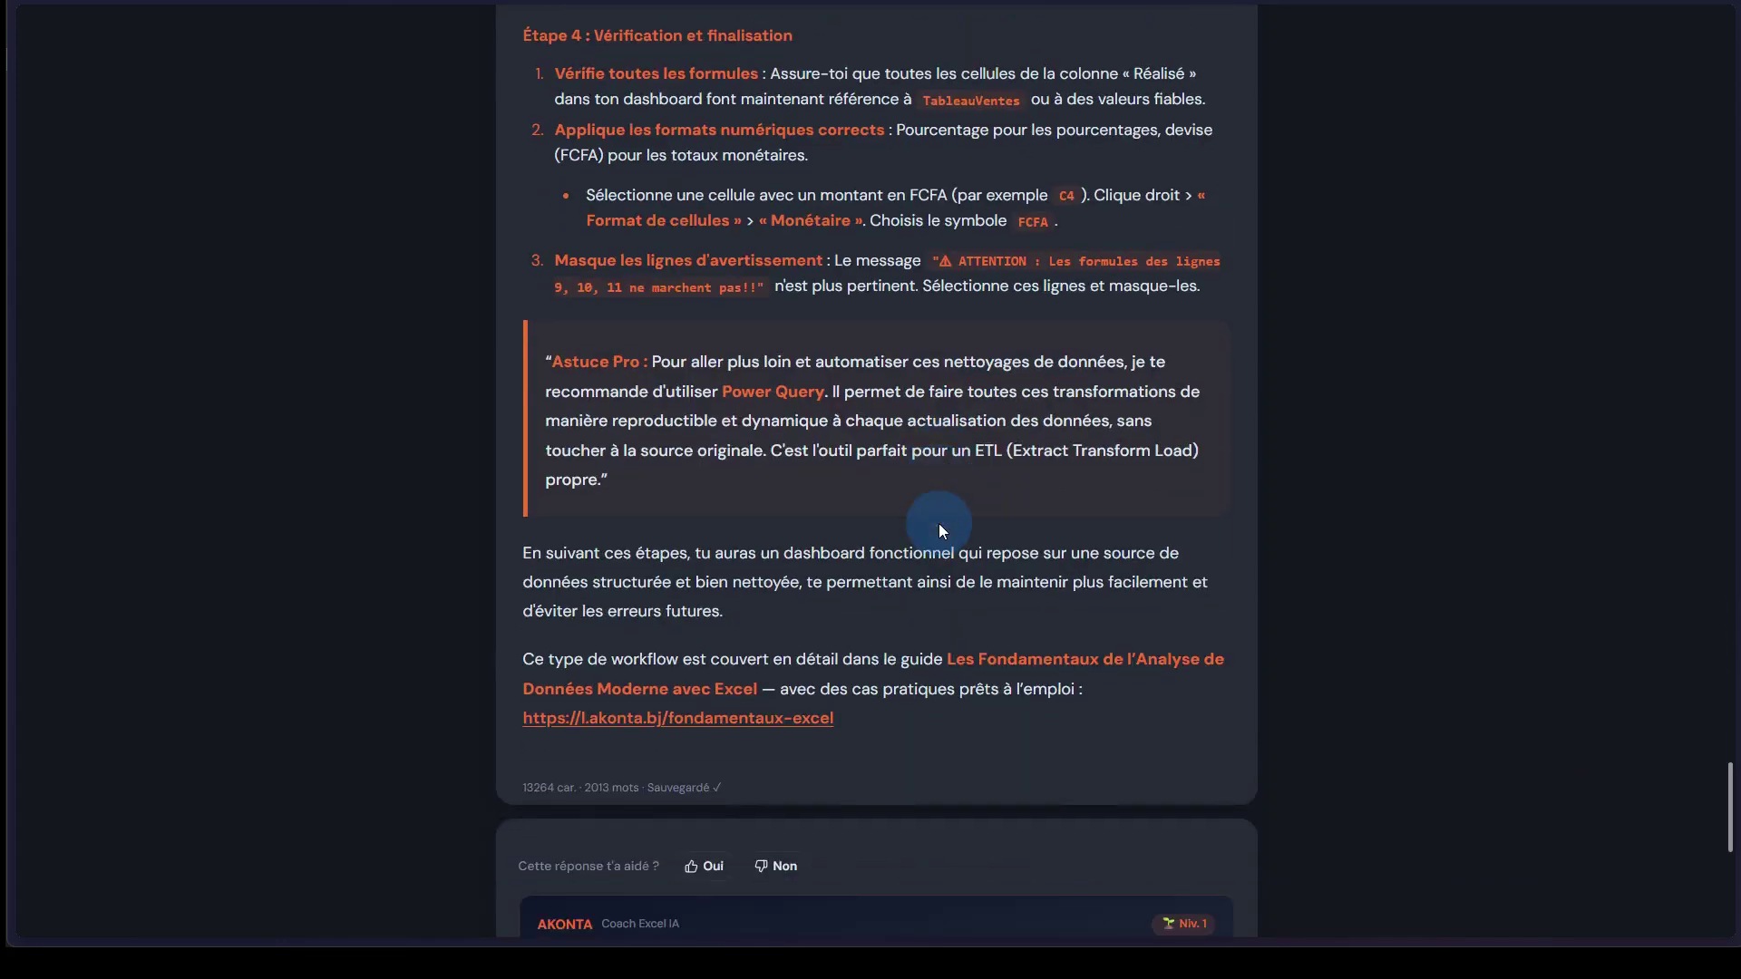
scroll(939, 525, up, 15)
scroll(940, 524, up, 20)
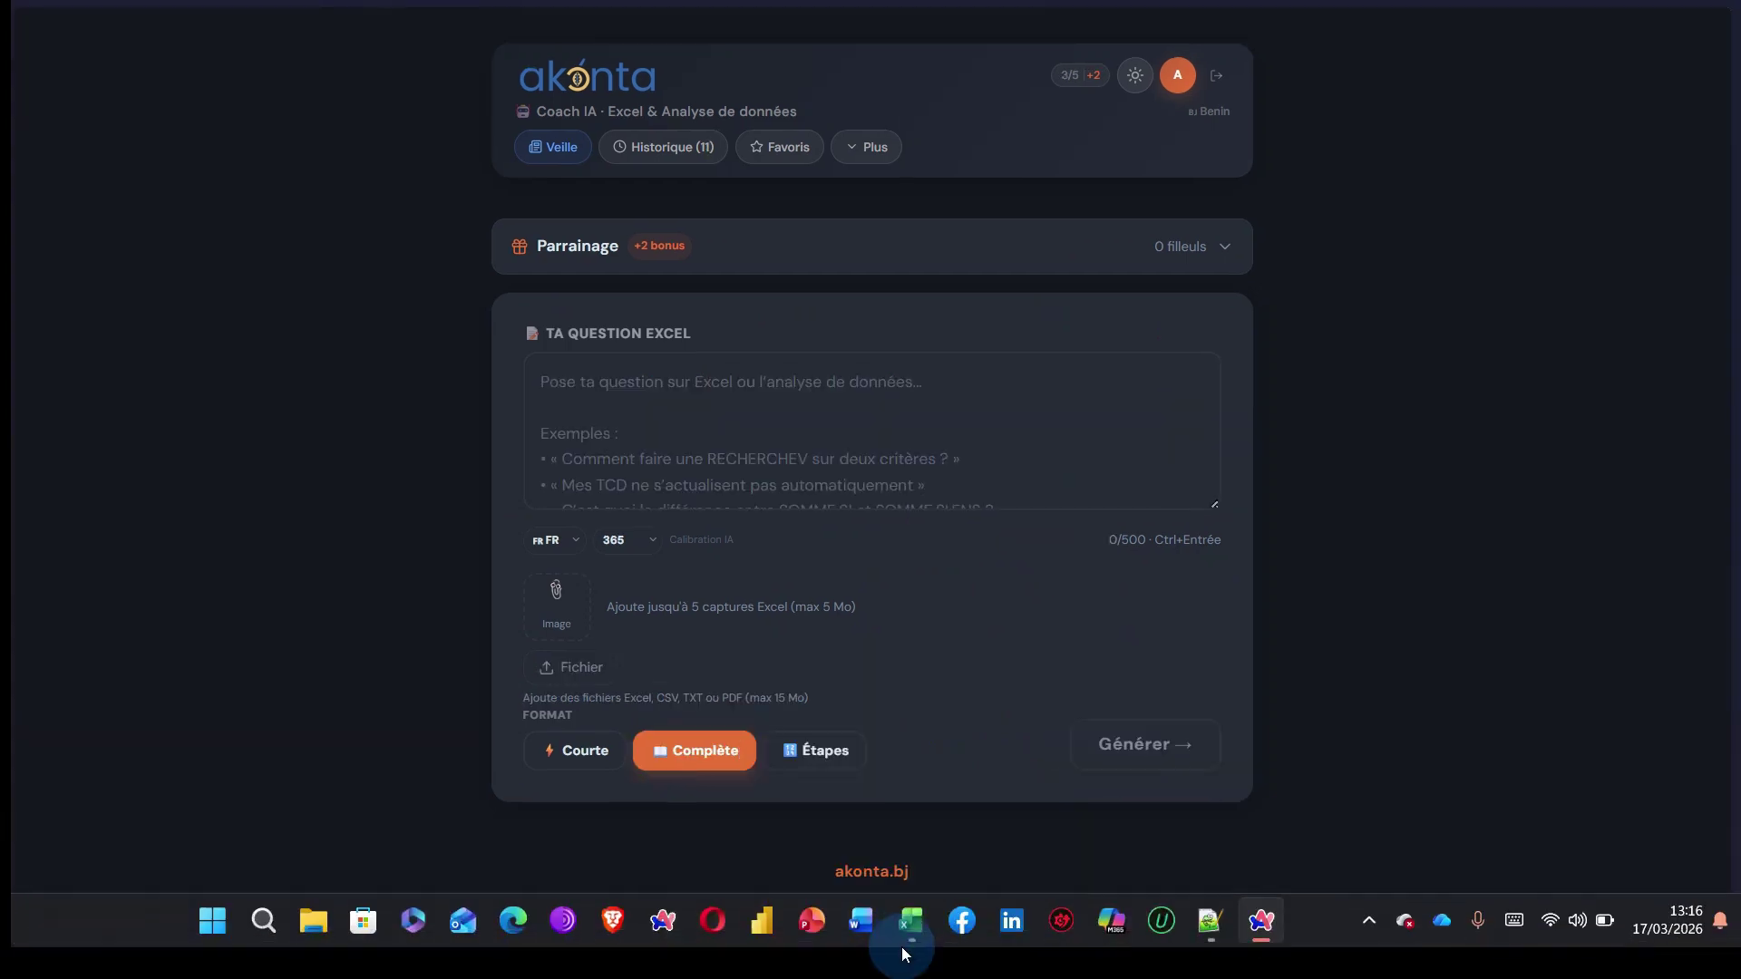
In Excel, review the Base Clients and Analyse CA par Commercial sheets of demo3_base_clients_chaotique and close the workbook.
mouse_move(910, 921)
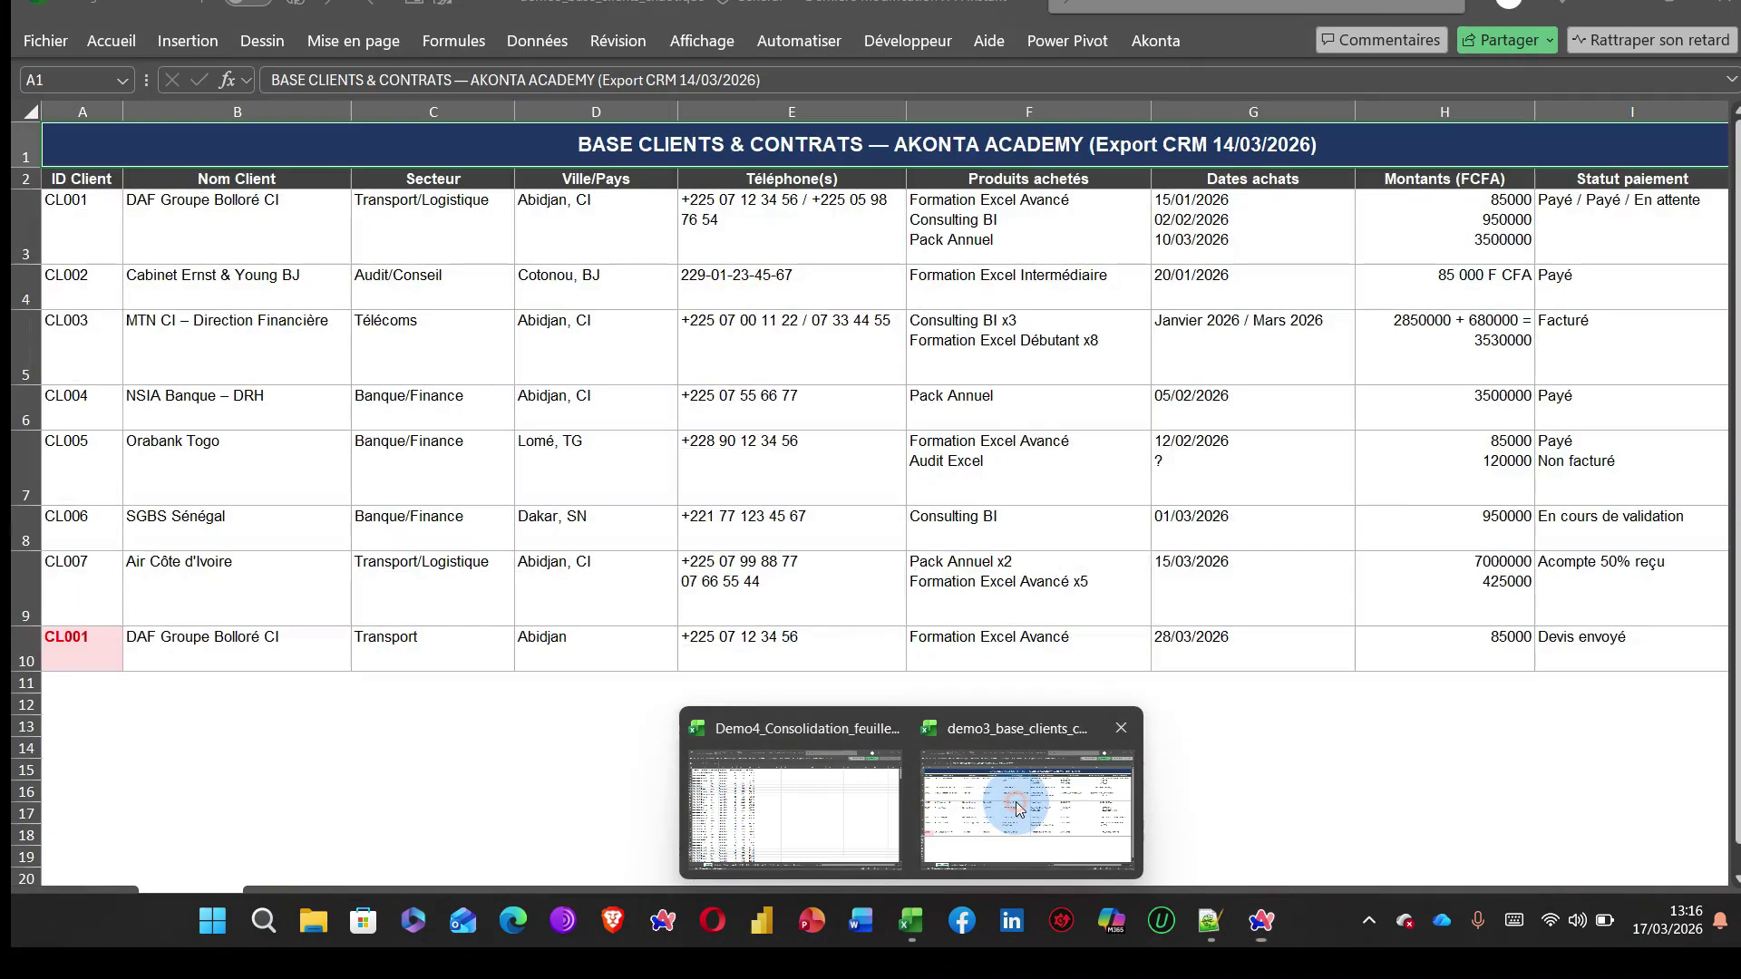
click(1015, 802)
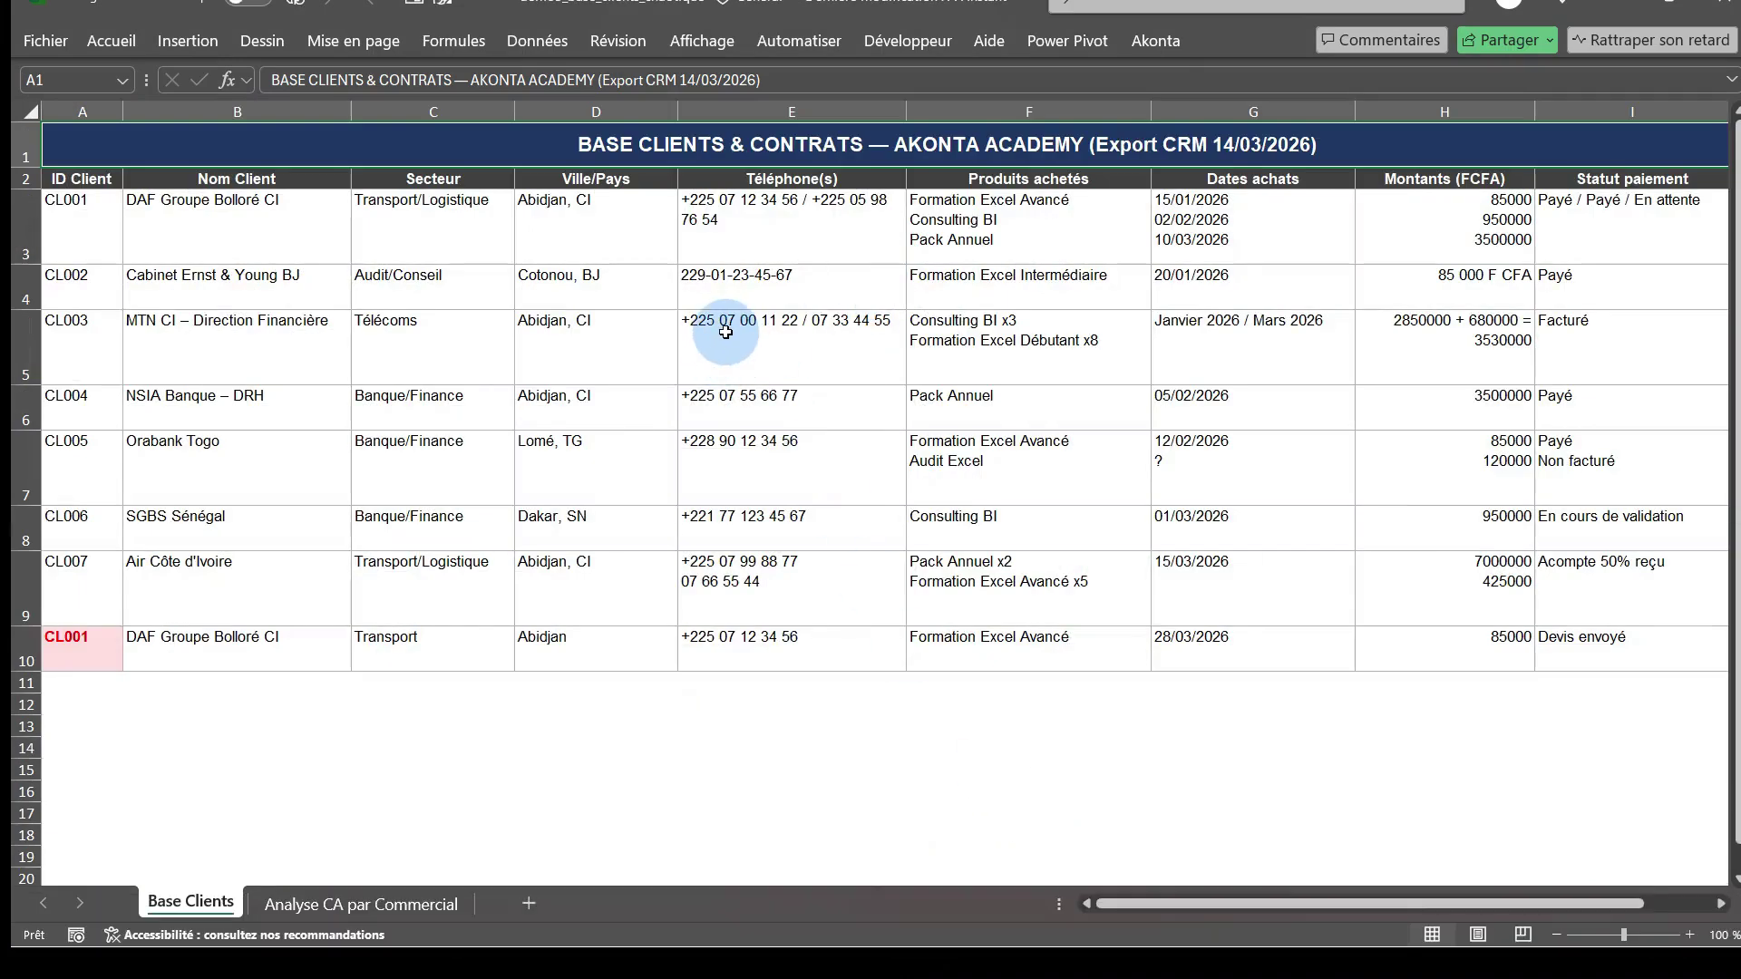
click(405, 905)
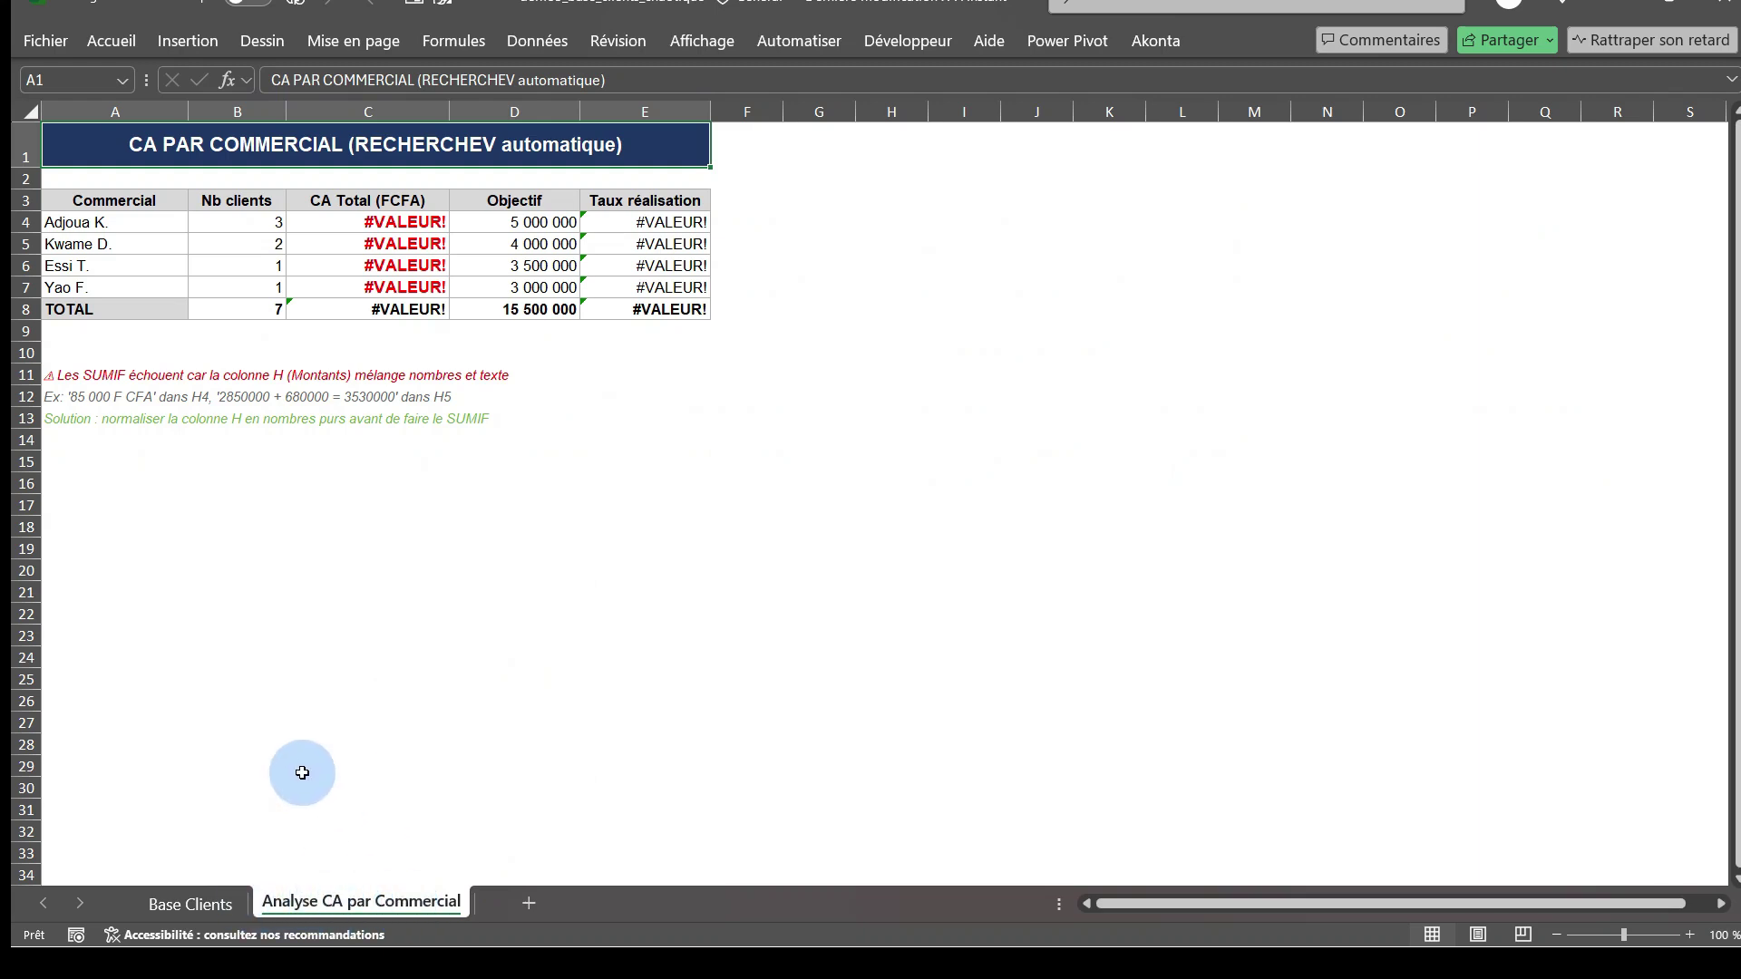
click(215, 906)
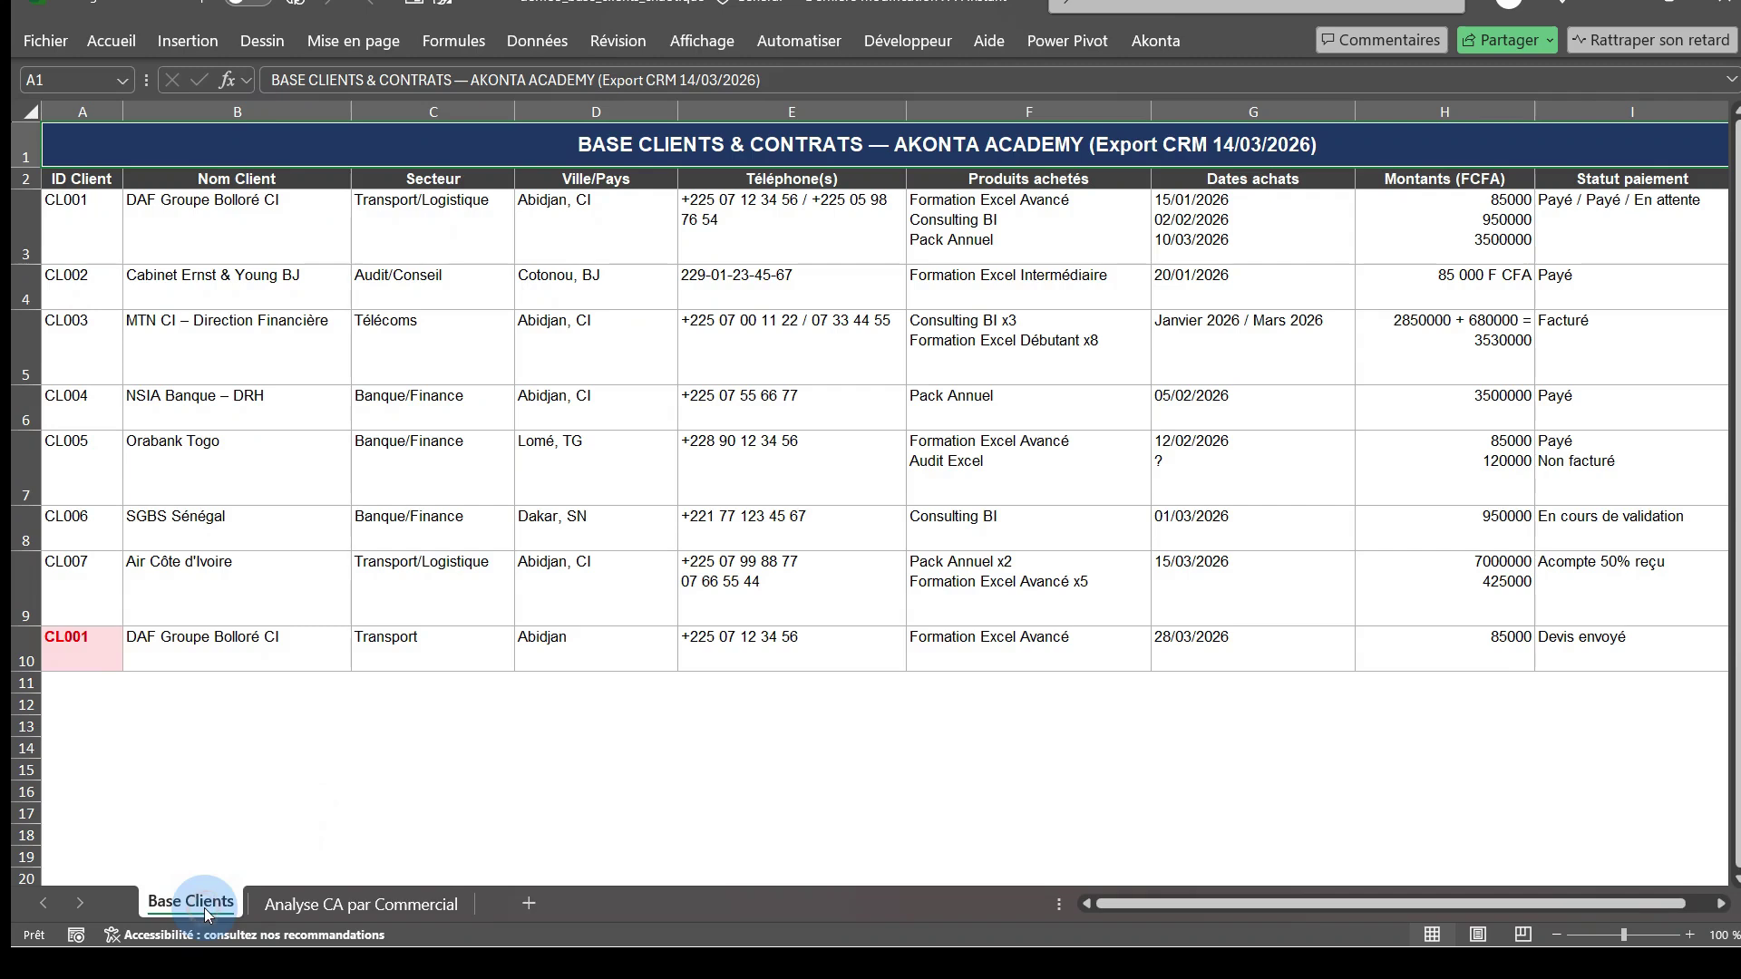
click(327, 905)
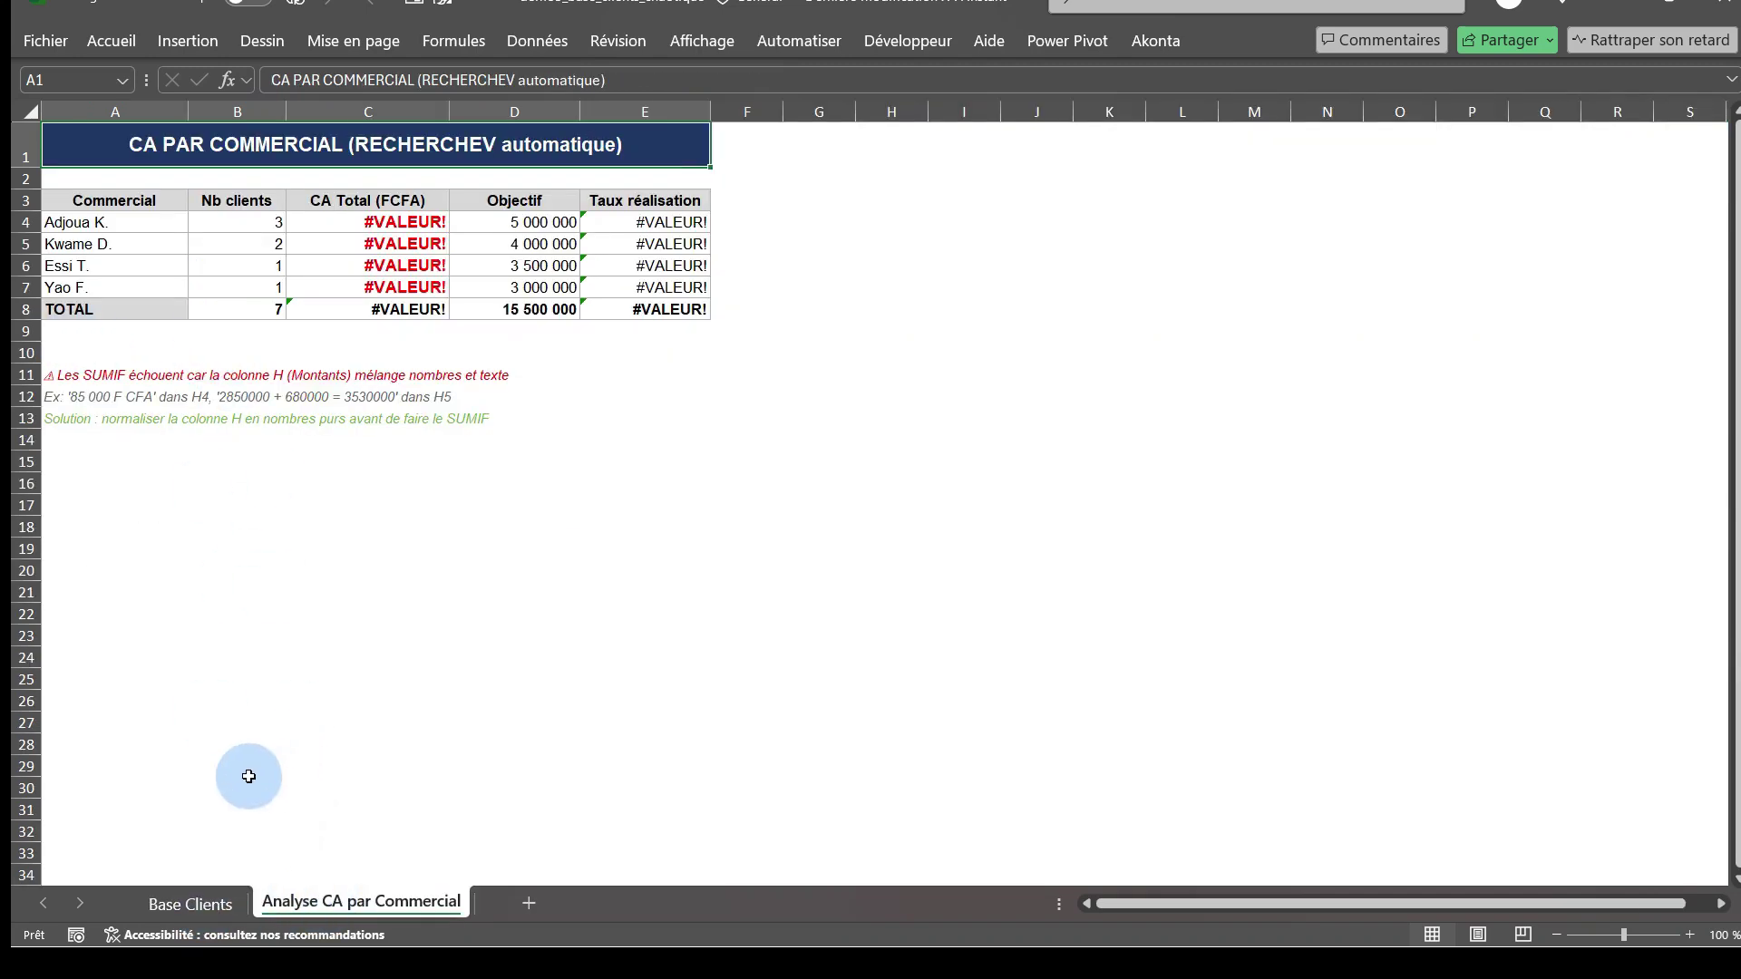
click(200, 913)
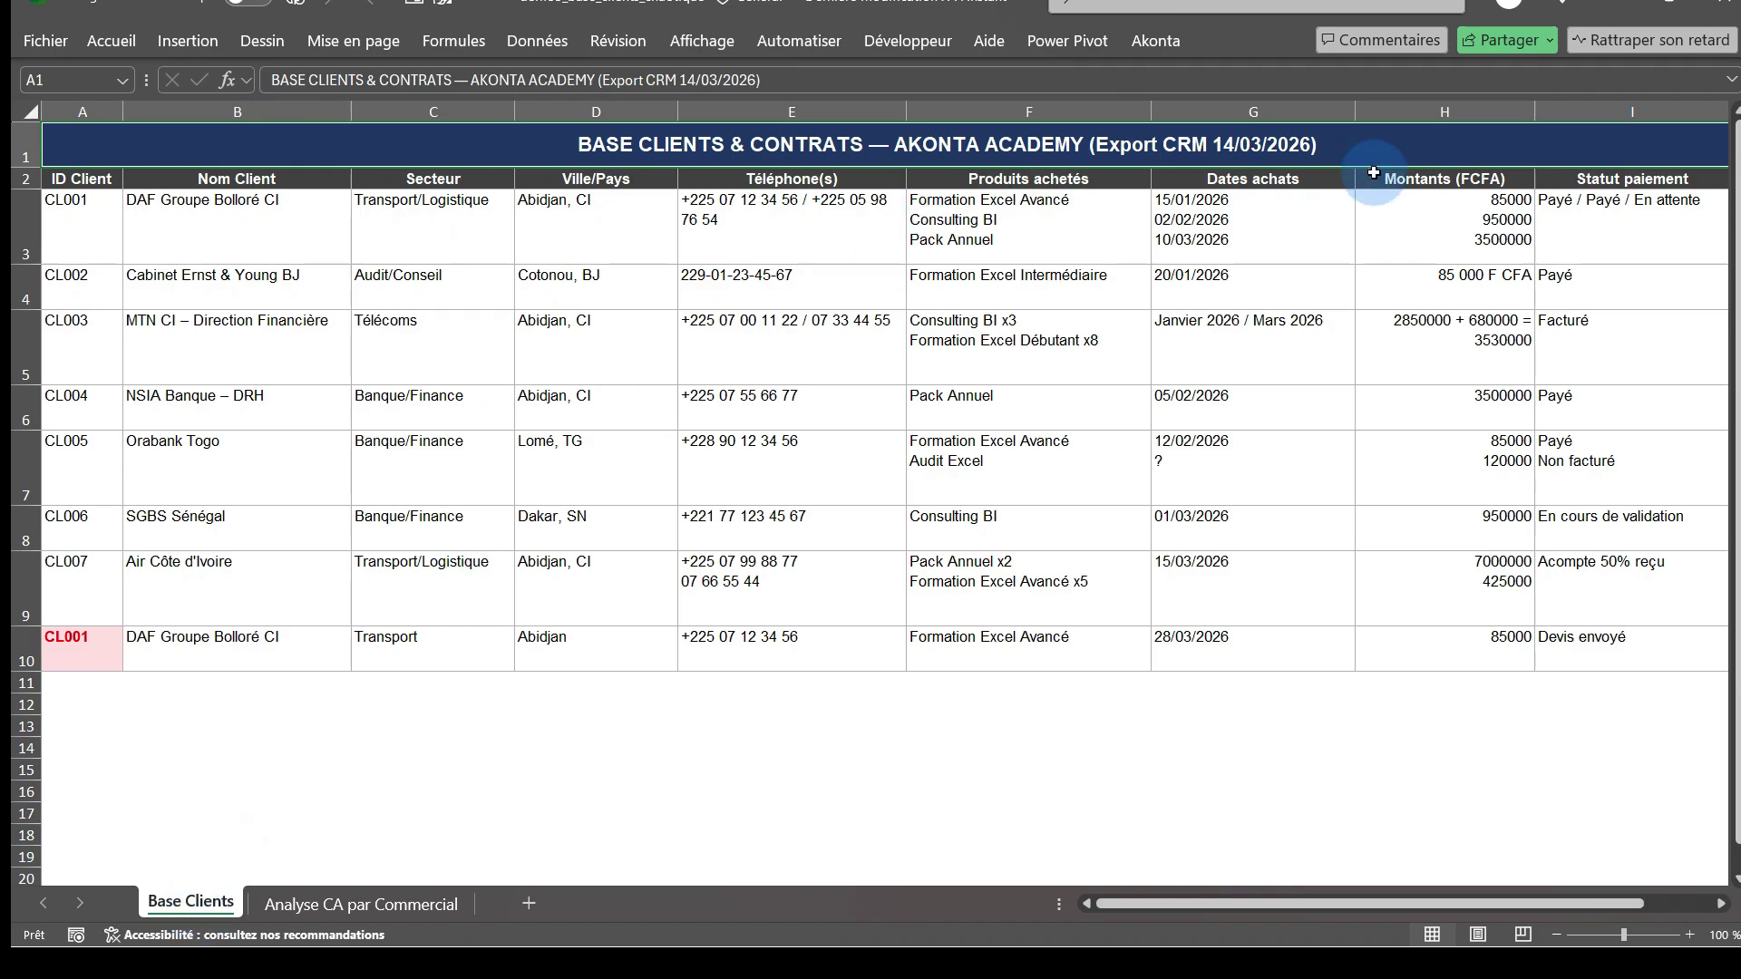
click(1728, 14)
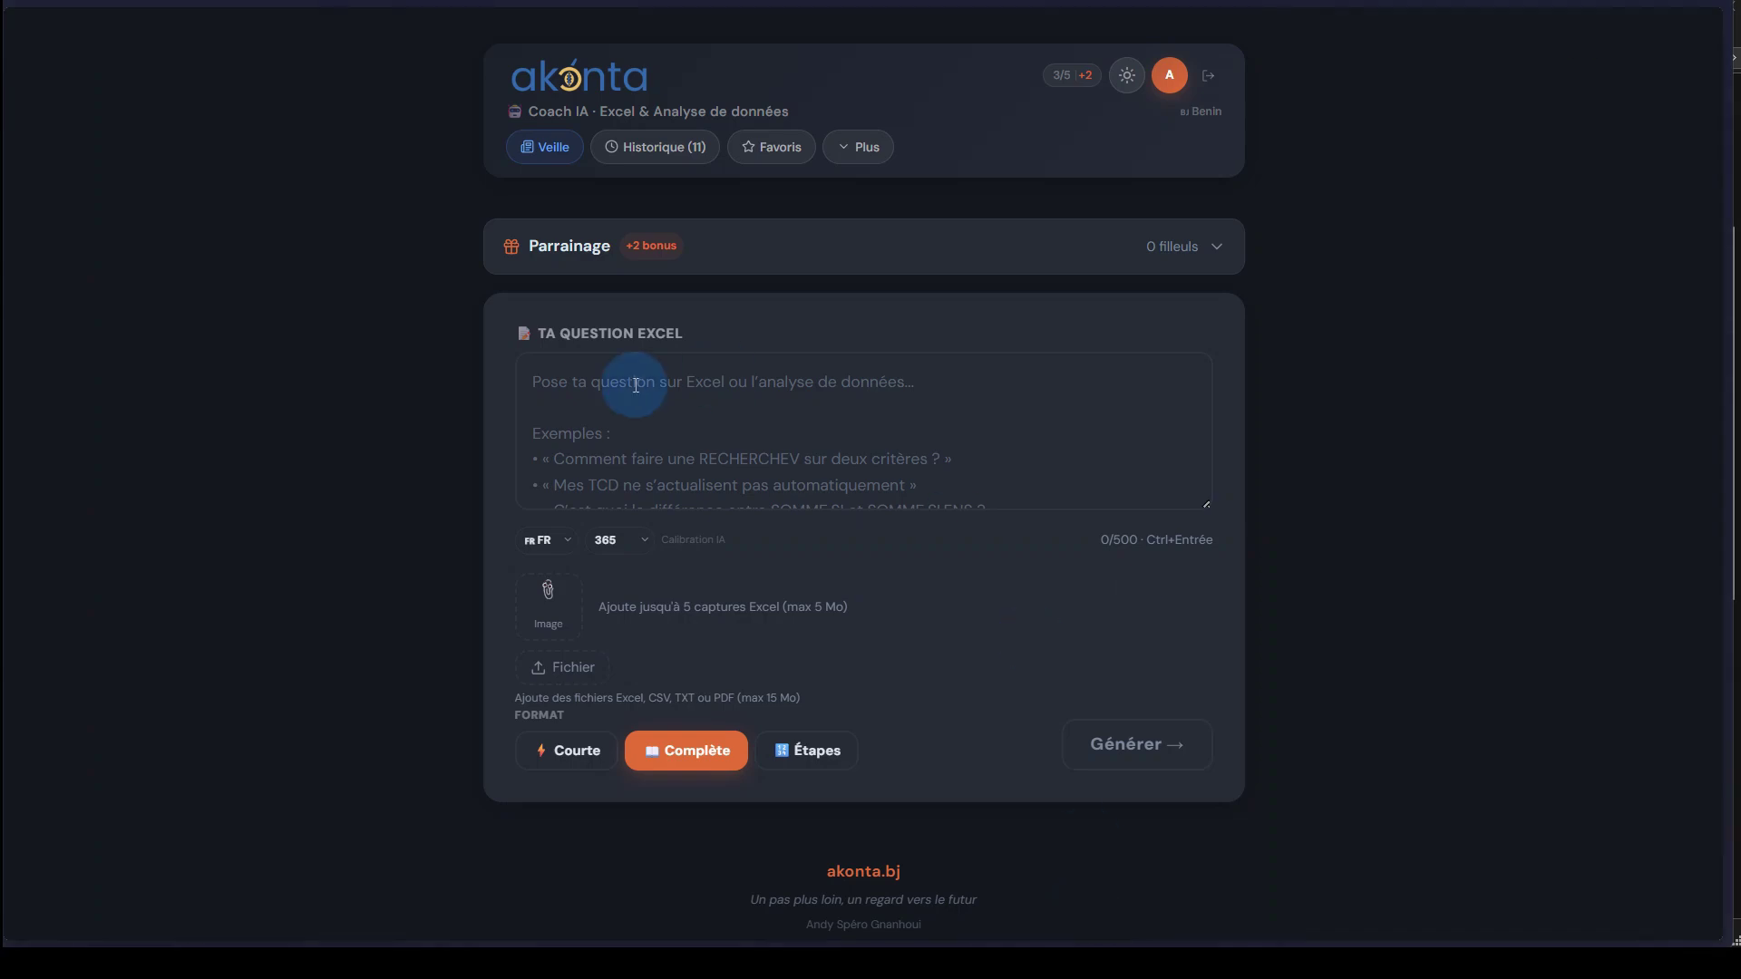
Attach the demo3_base_clients_chaotique workbook from the Démo AKILI folder to the new Akili question.
click(563, 676)
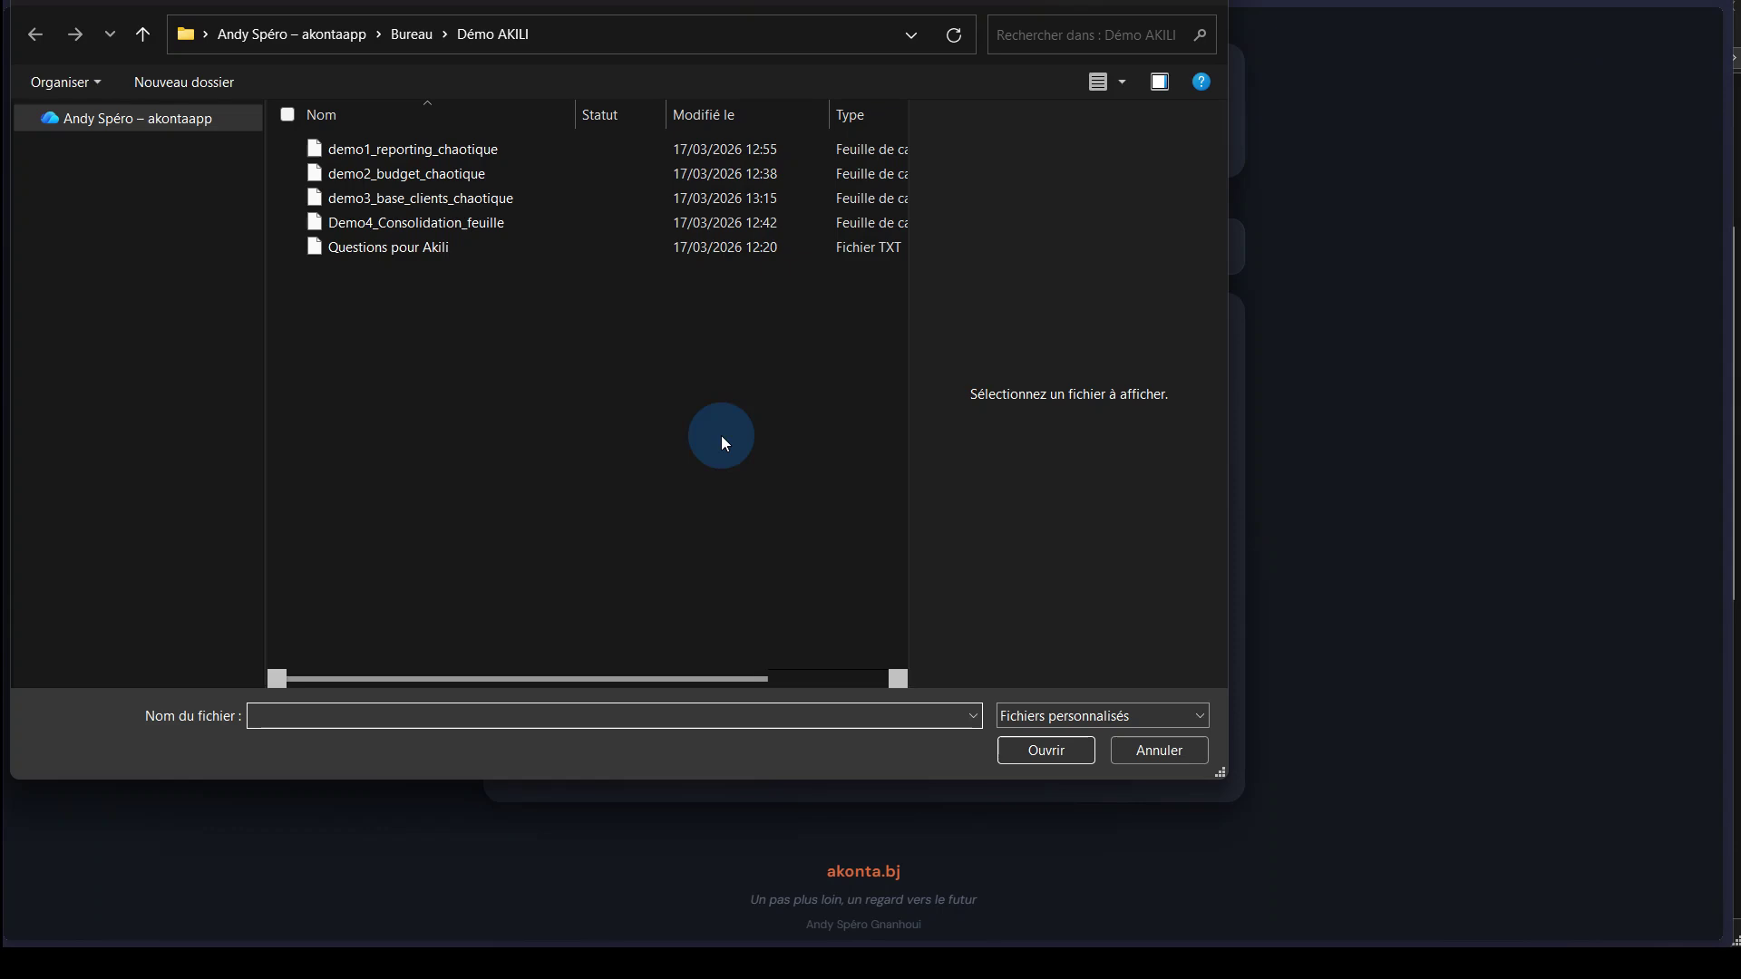
click(437, 199)
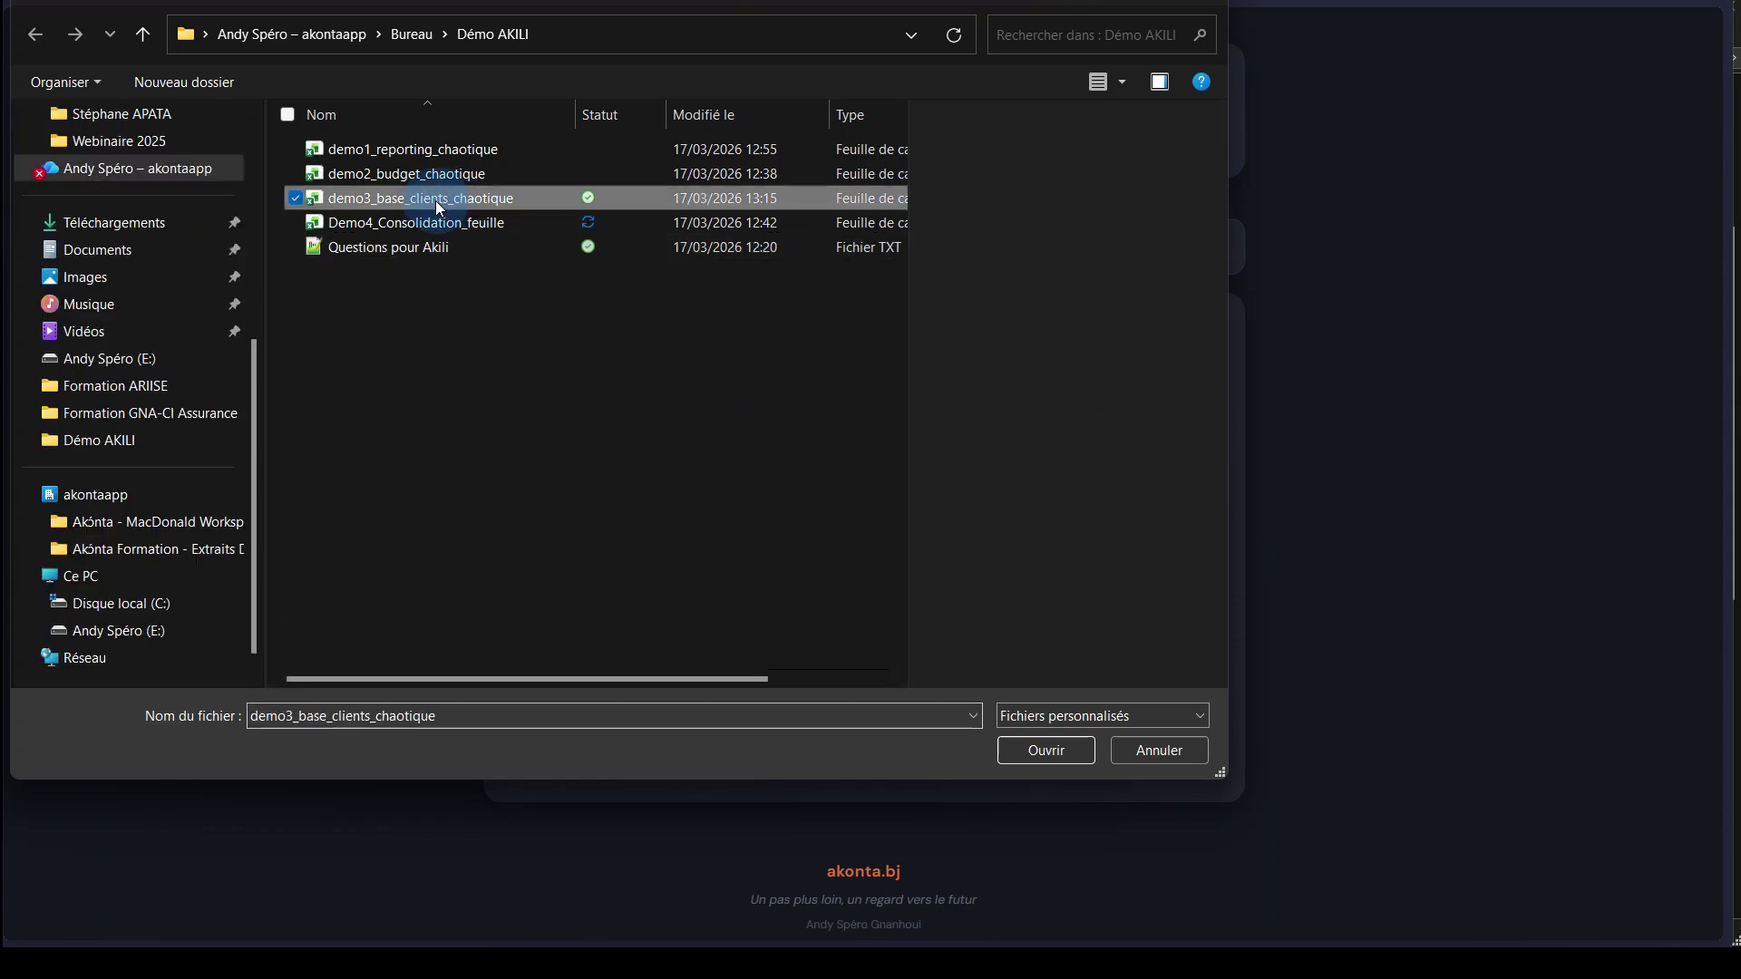
click(1064, 753)
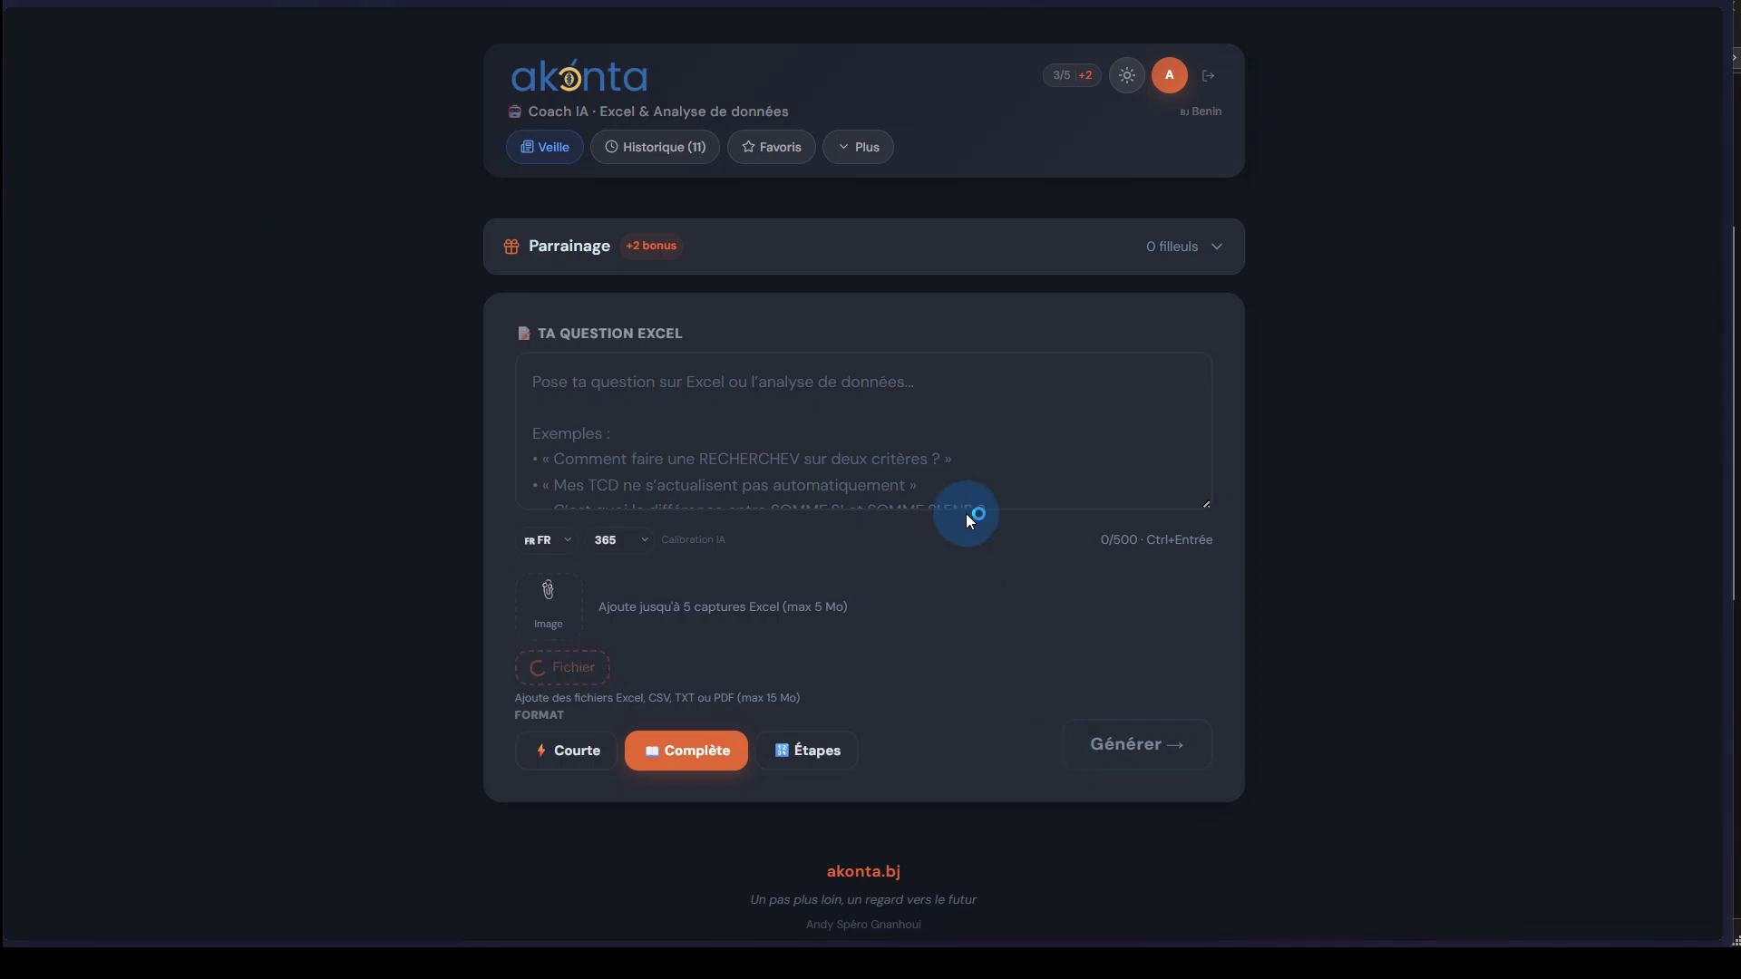
Fill the question field with the Question 2 text from Questions pour Akili.txt about SOMME.SI returning #VALEUR! and extracting the numbers.
click(723, 397)
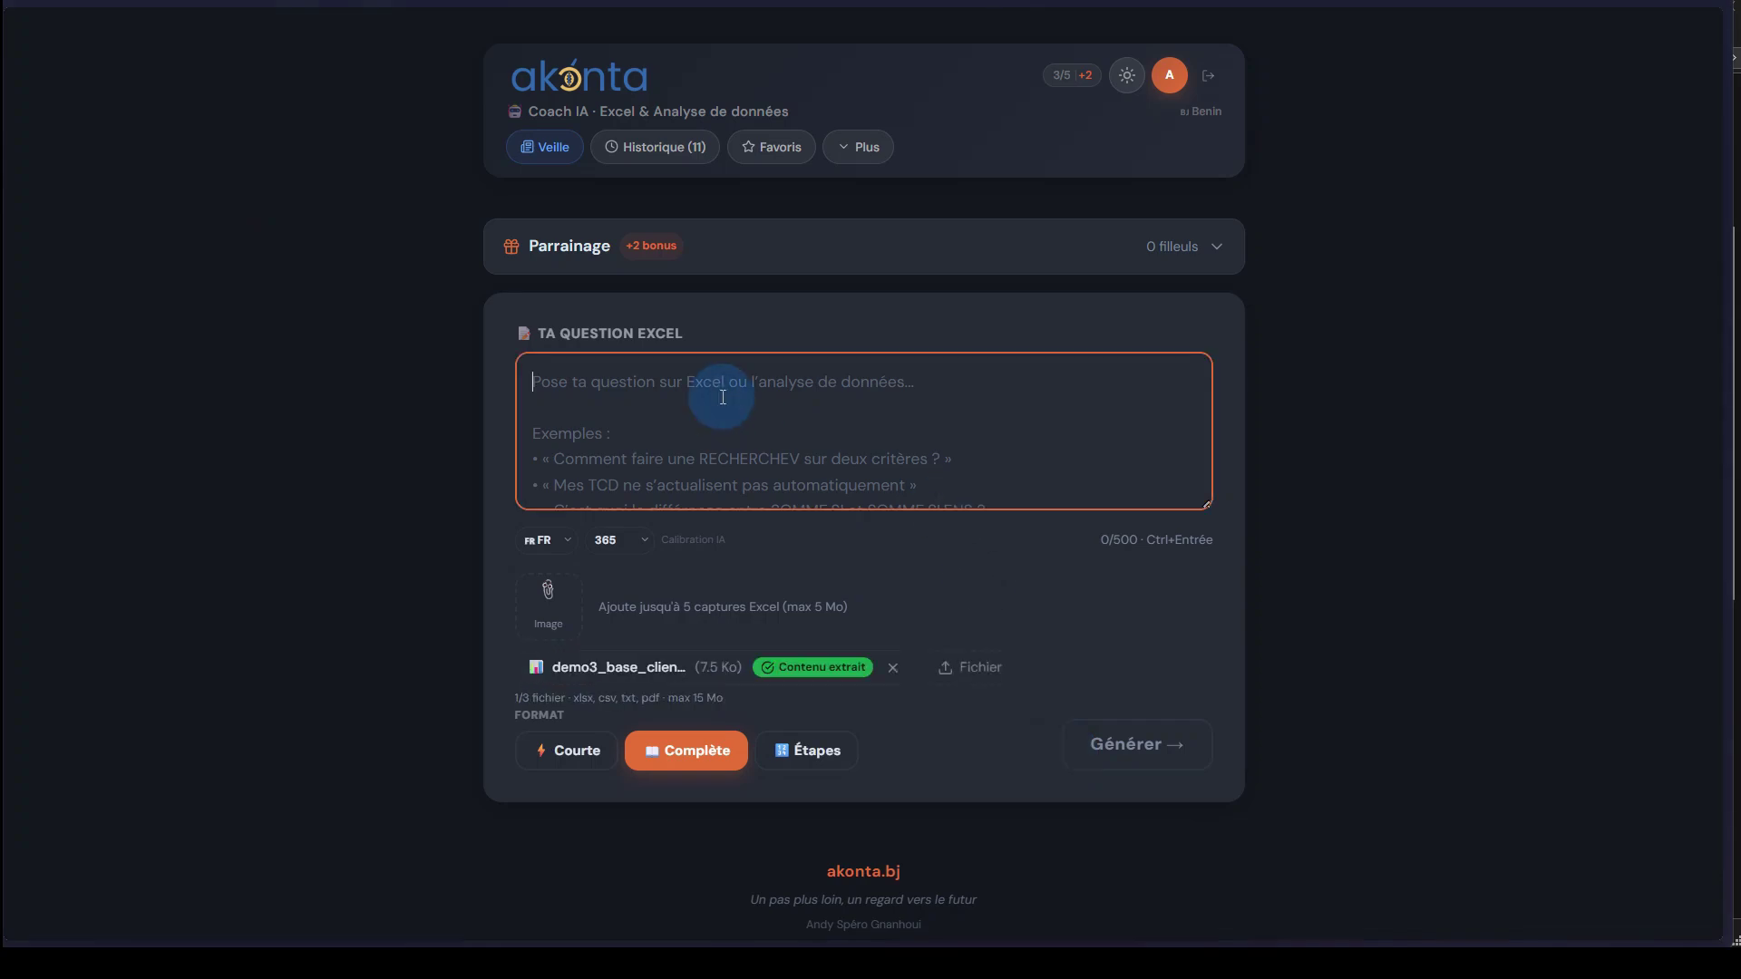
key(alt+Tab)
key(alt+Tab)
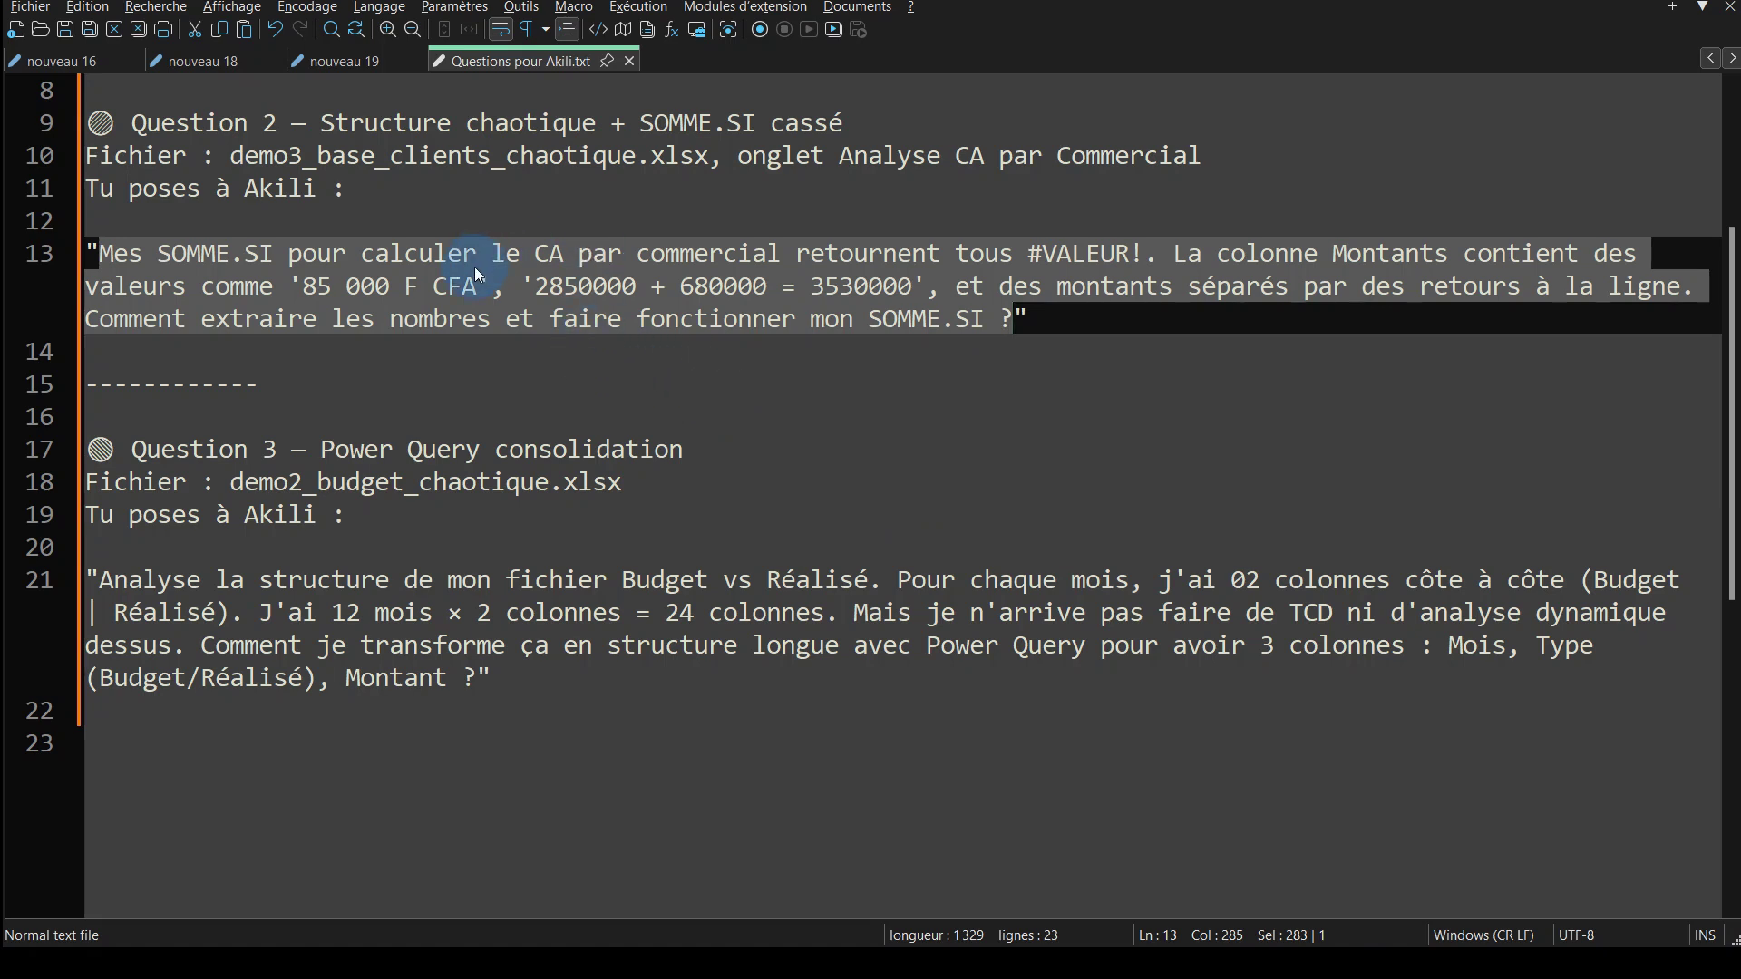
key(alt+Tab)
key(alt+Tab)
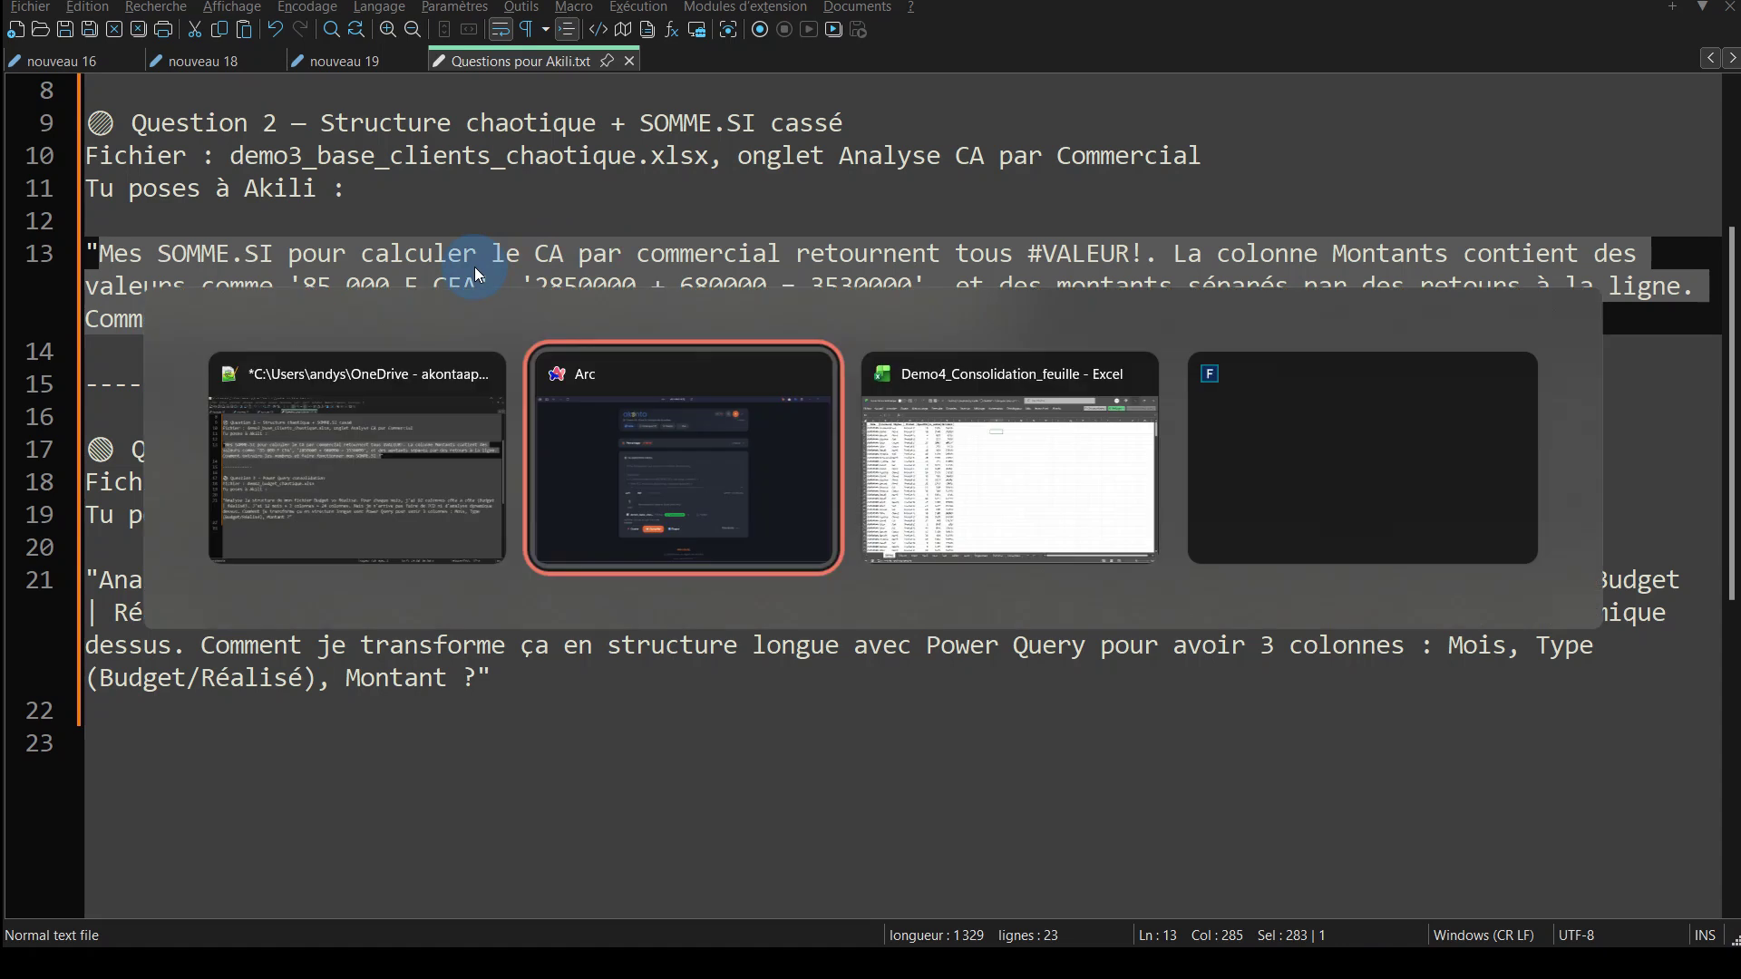
key(alt+shift+Tab)
text(Mes SOMME.SI pour calculer le CA par commercial retournent tous #VALEUR!. La colonne Montants contient des valeurs comme '85 000 F CFA', '2850000 + 680000 = 3530000', et des montants séparés par des retours à la ligne. Comment extraire les nombres et faire fonctionner mon SOMME.SI ?)
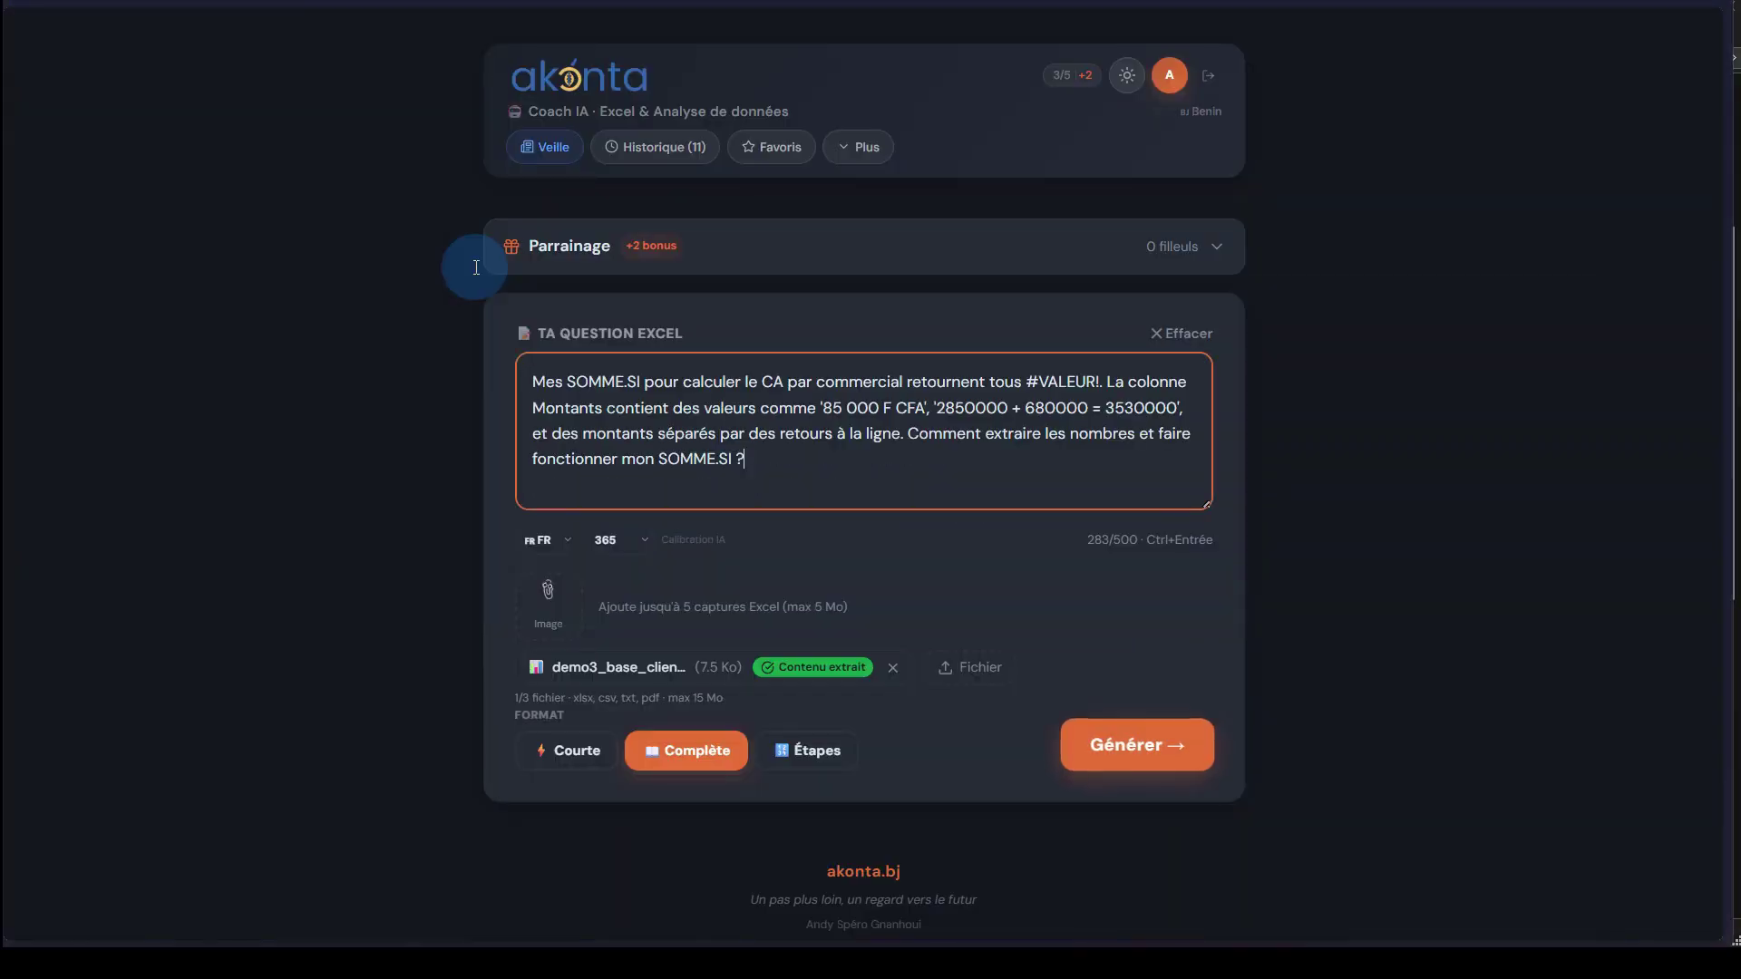
Generate the SOMME.SI answer in the Étapes format and examine the full width of its LAMBDA number-extraction formula.
click(807, 762)
click(1148, 745)
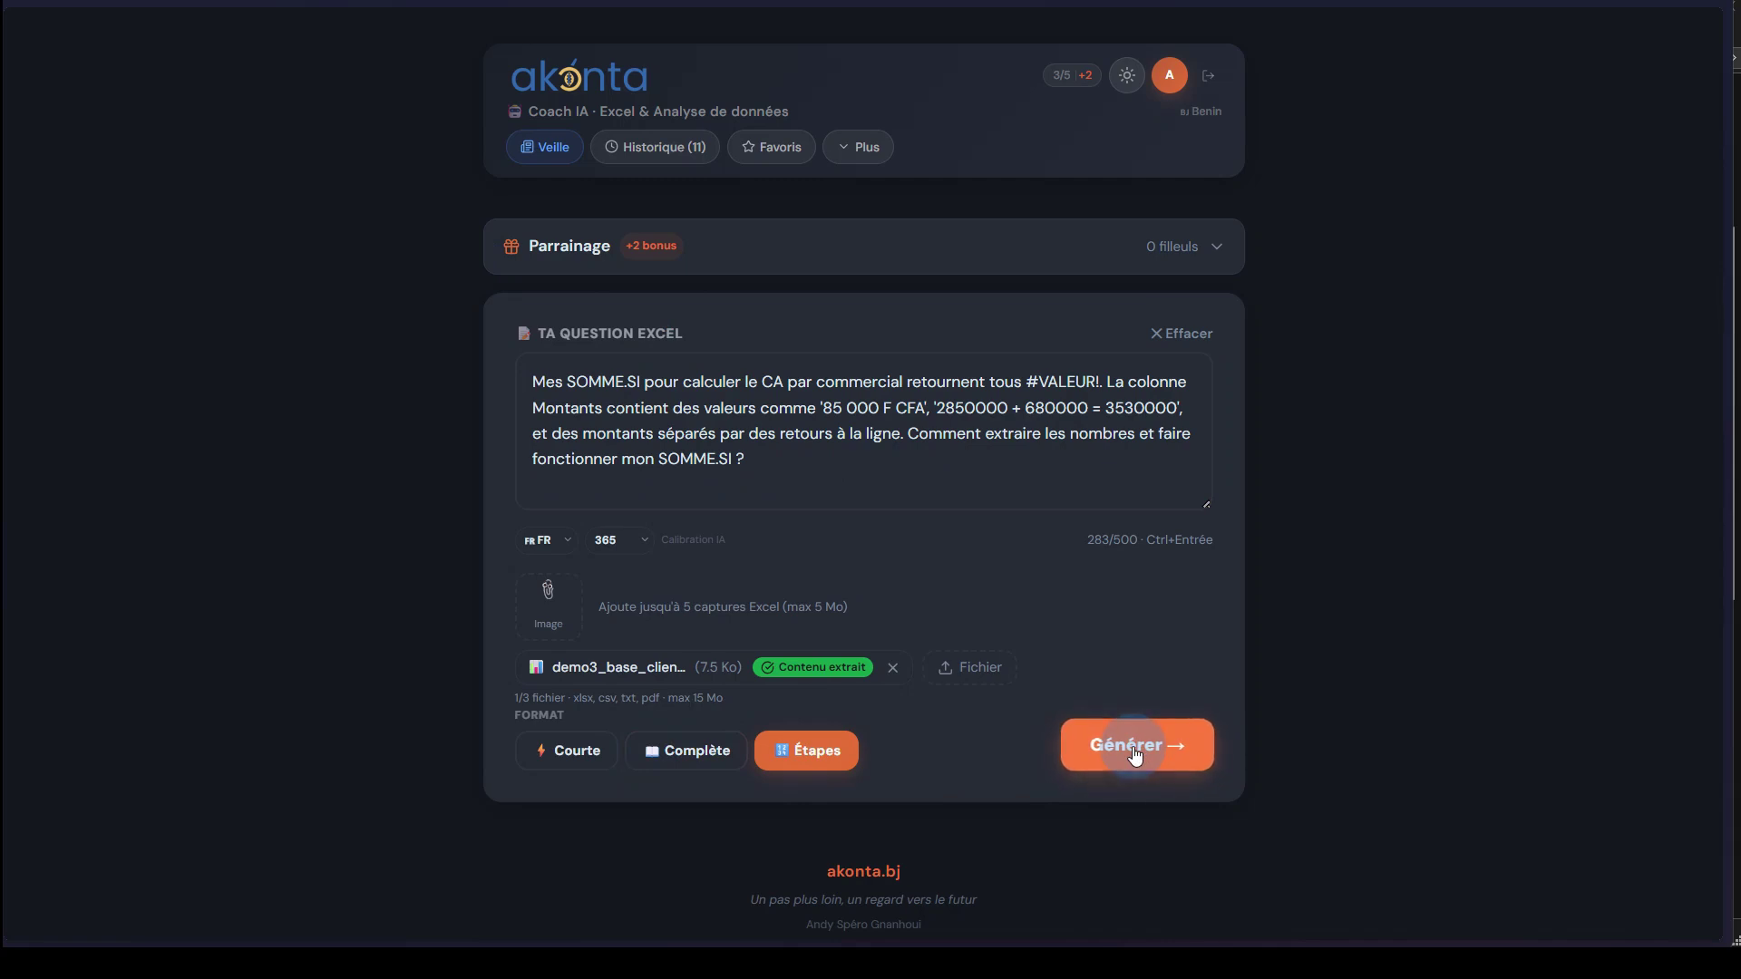
click(1135, 751)
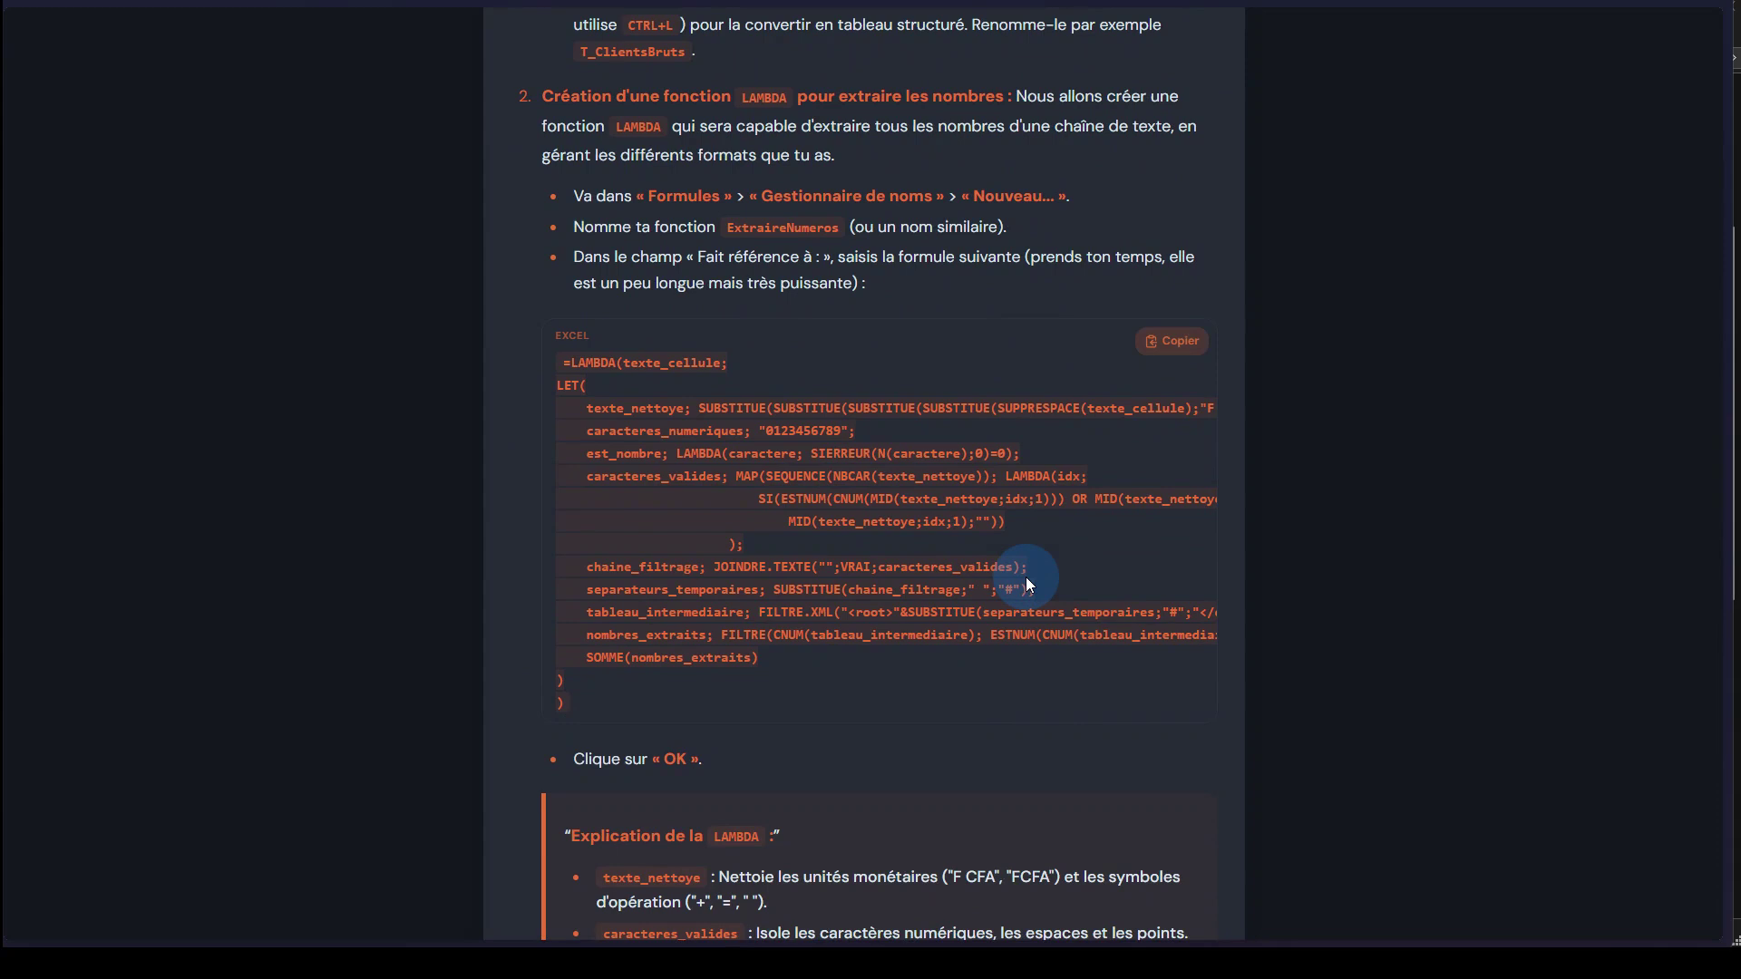
scroll(1026, 576, down, 2)
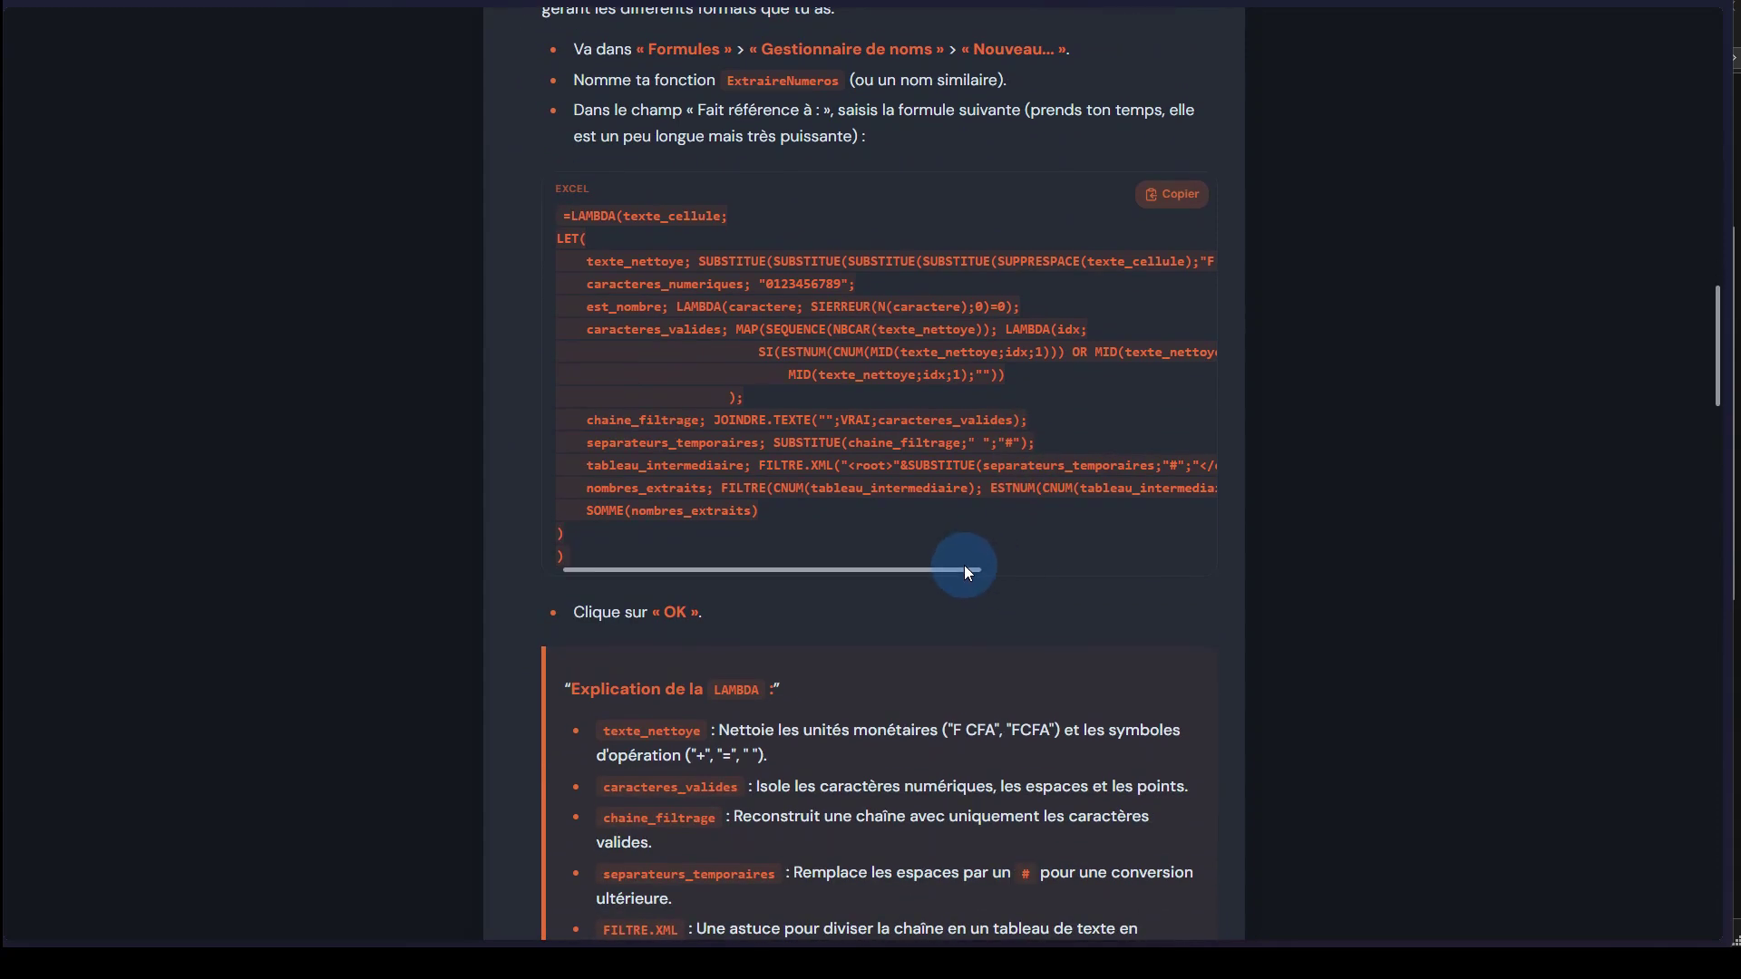
drag(863, 566, 1127, 562)
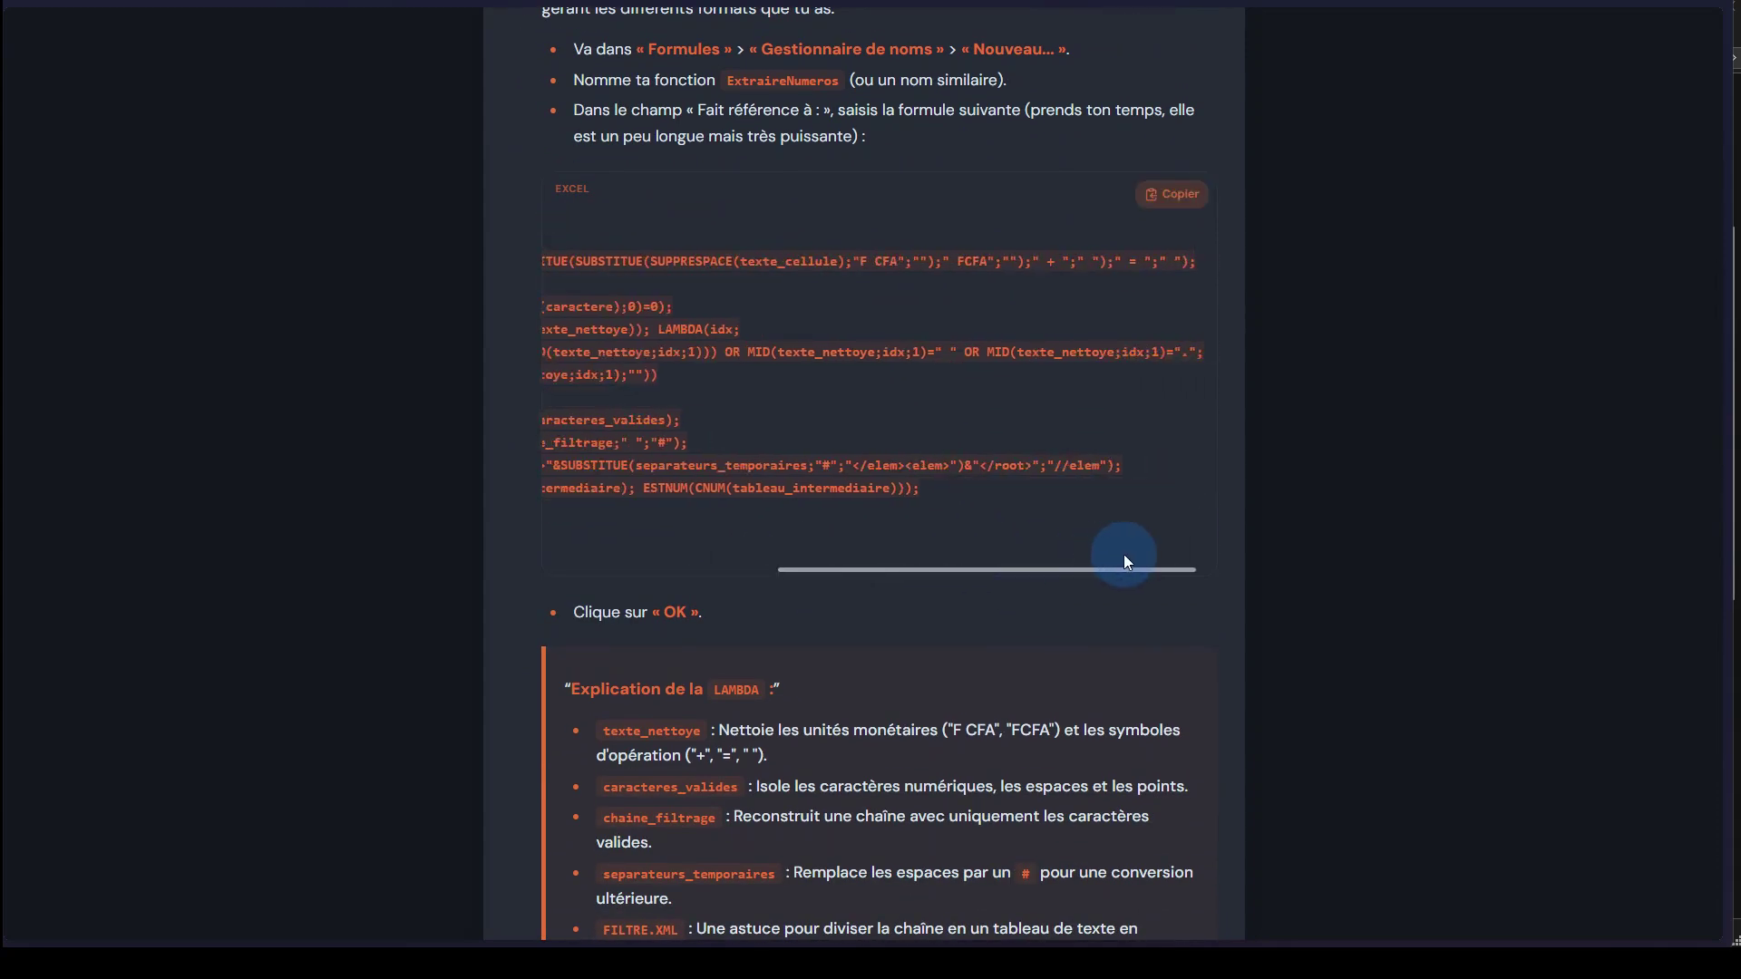
Read the LAMBDA explanation, the ExtraireNumeros application steps, the SOMME.SI formula and the opening of the Power Query approach in the answer.
scroll(1078, 567, down, 7)
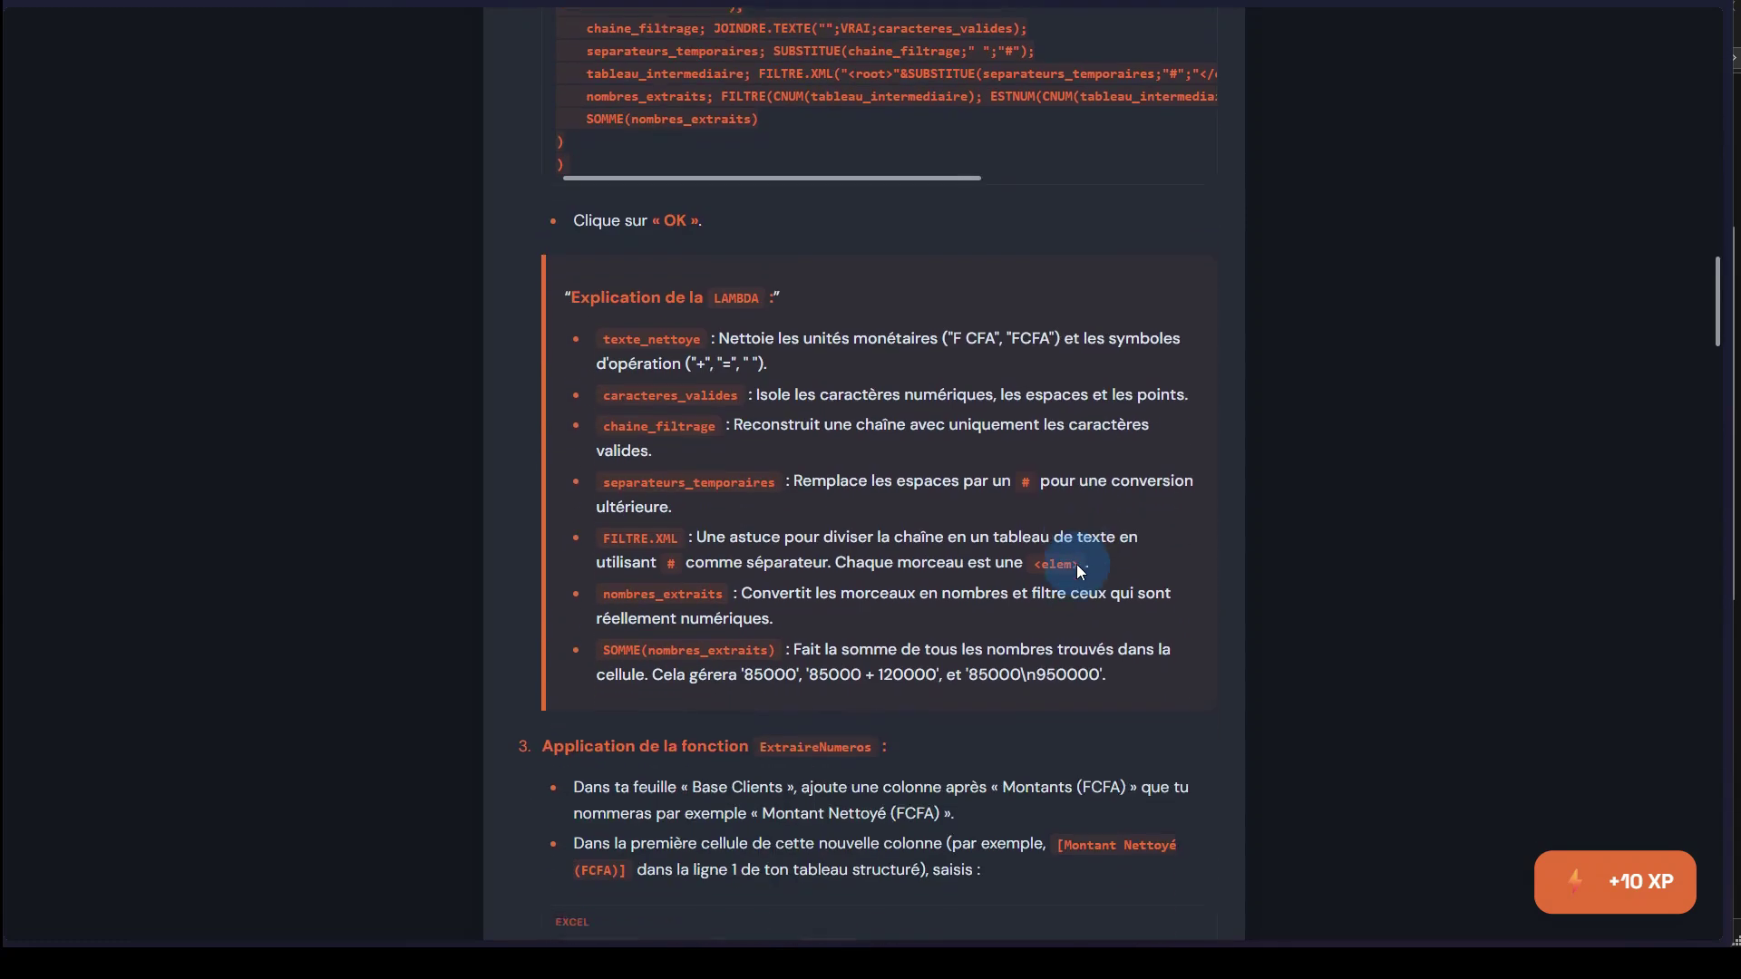
scroll(1078, 565, down, 5)
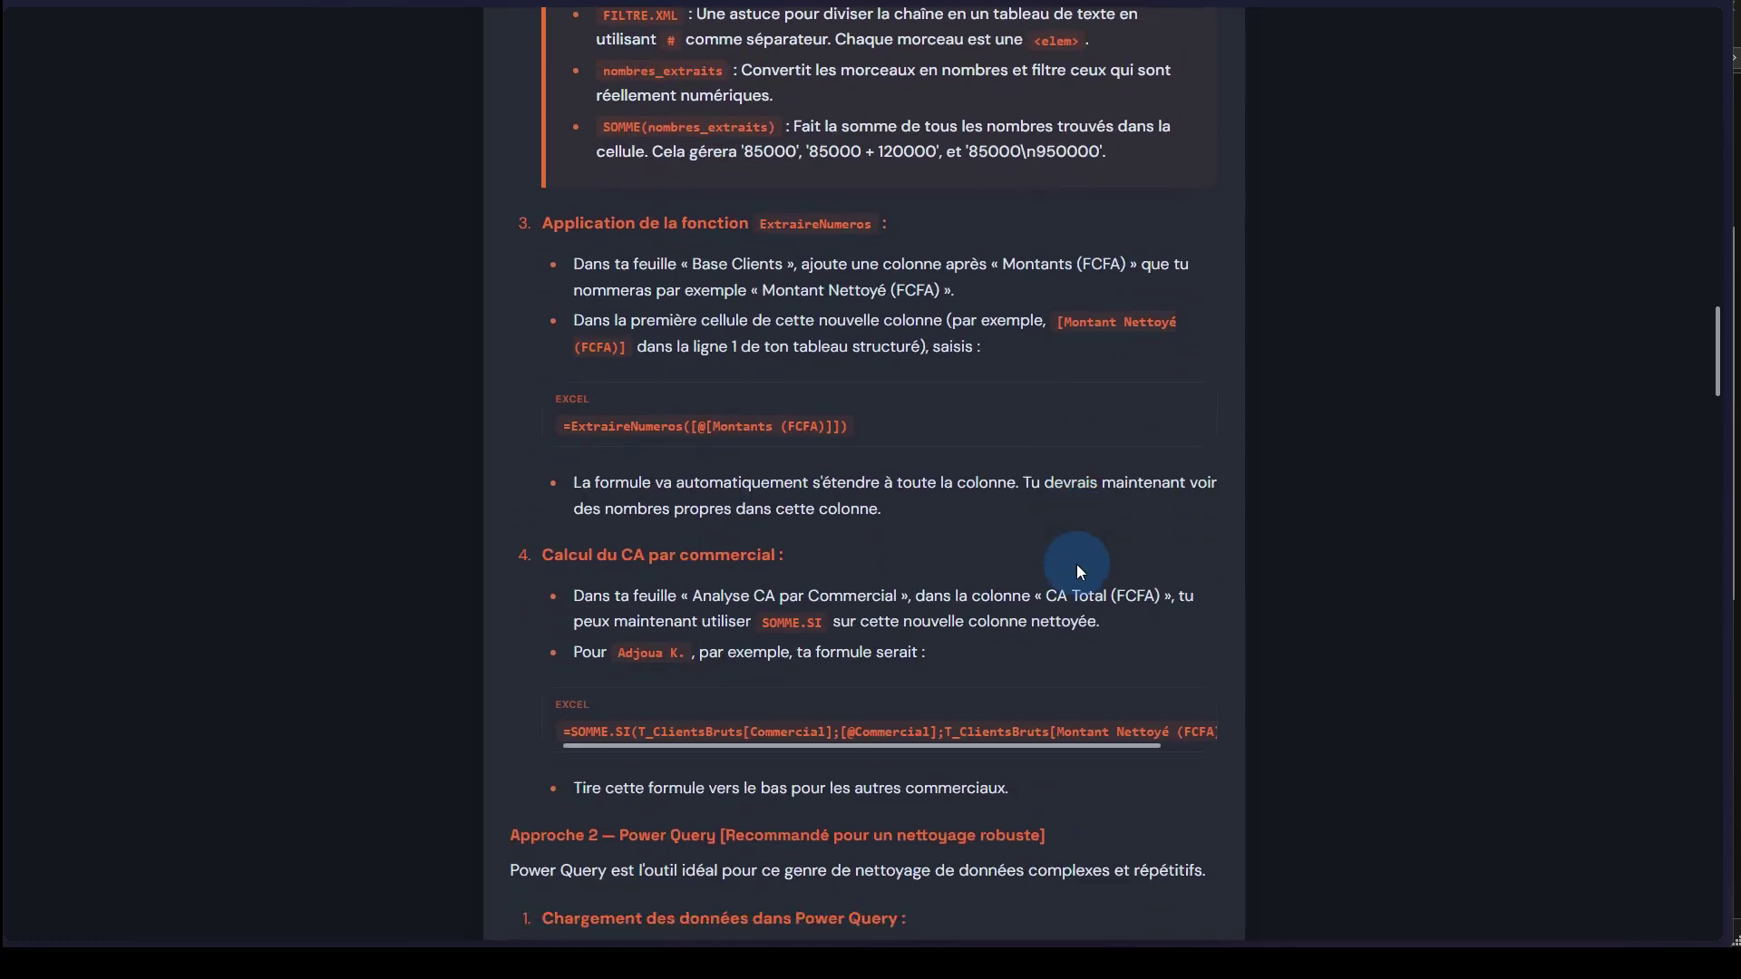
scroll(1080, 572, down, 4)
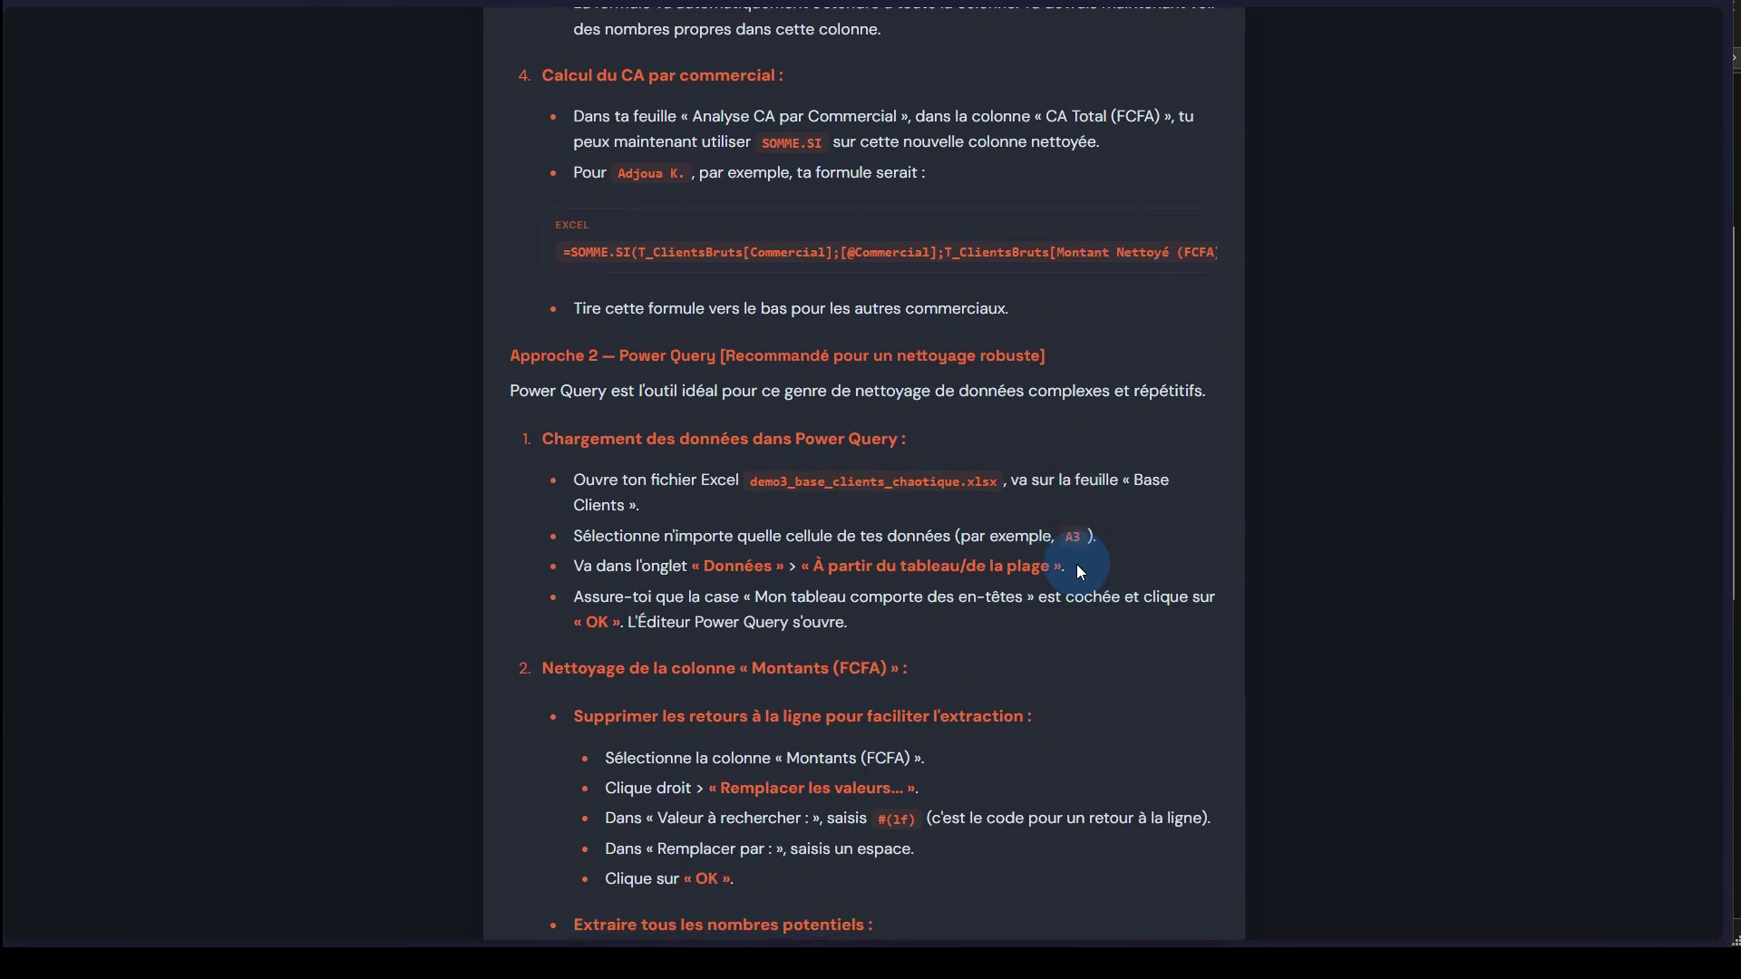
scroll(1080, 572, down, 2)
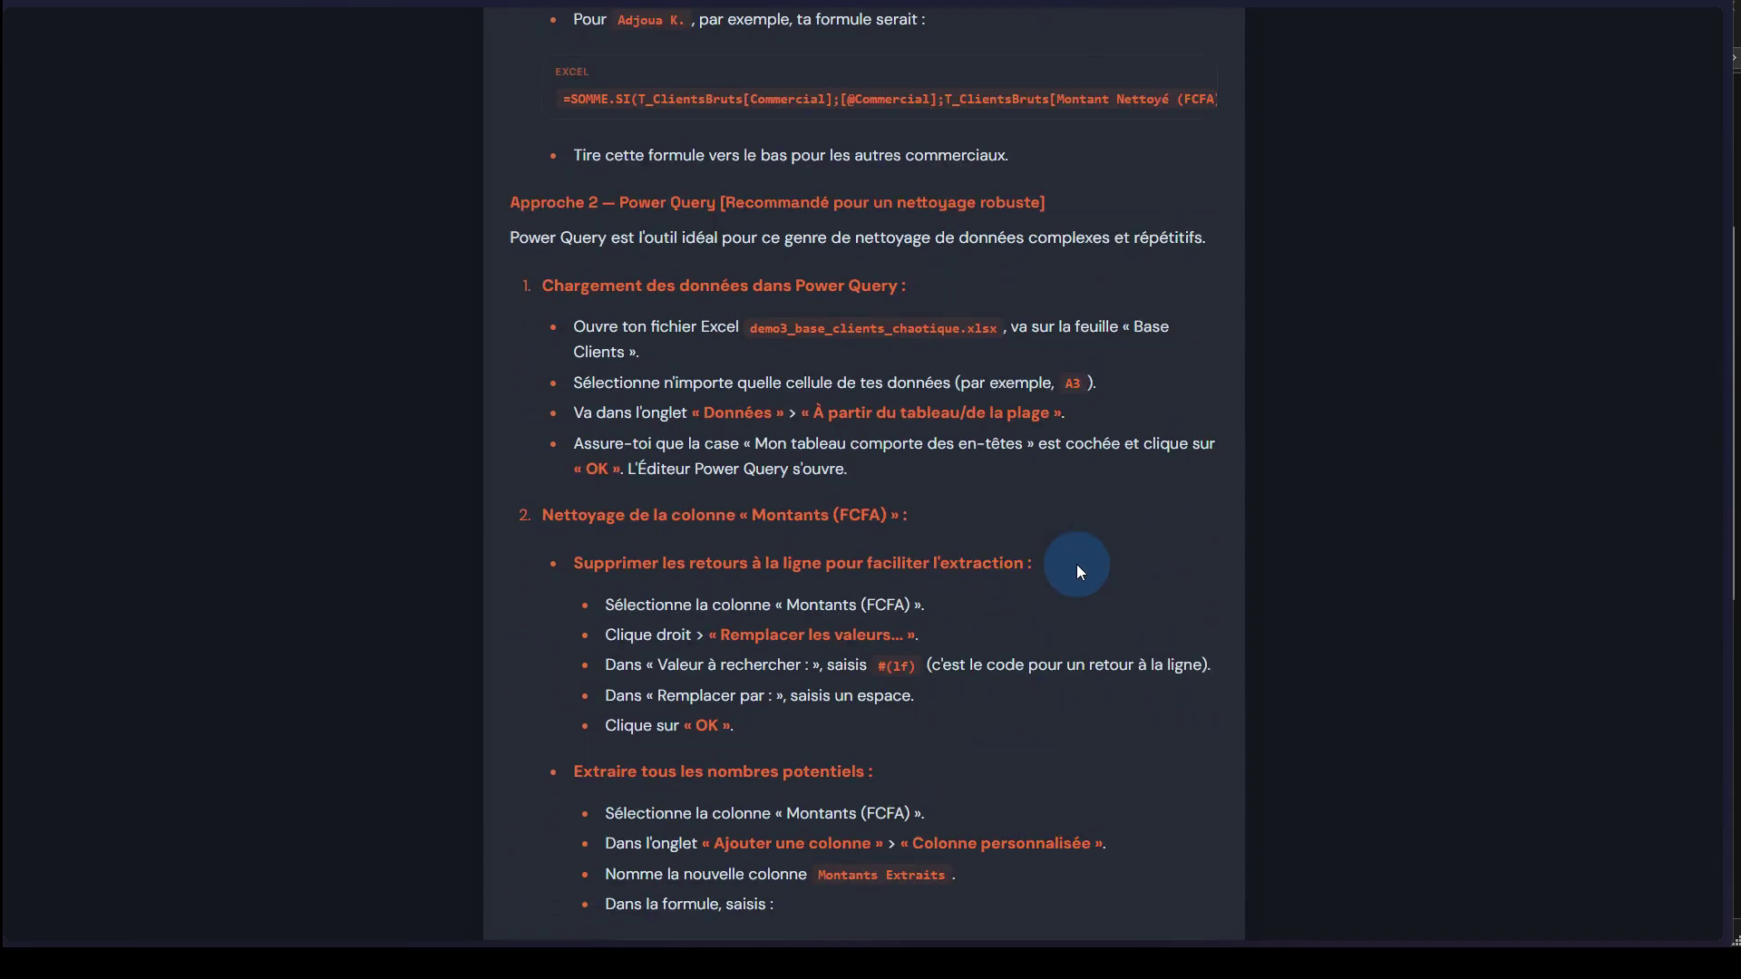
scroll(1077, 572, up, 3)
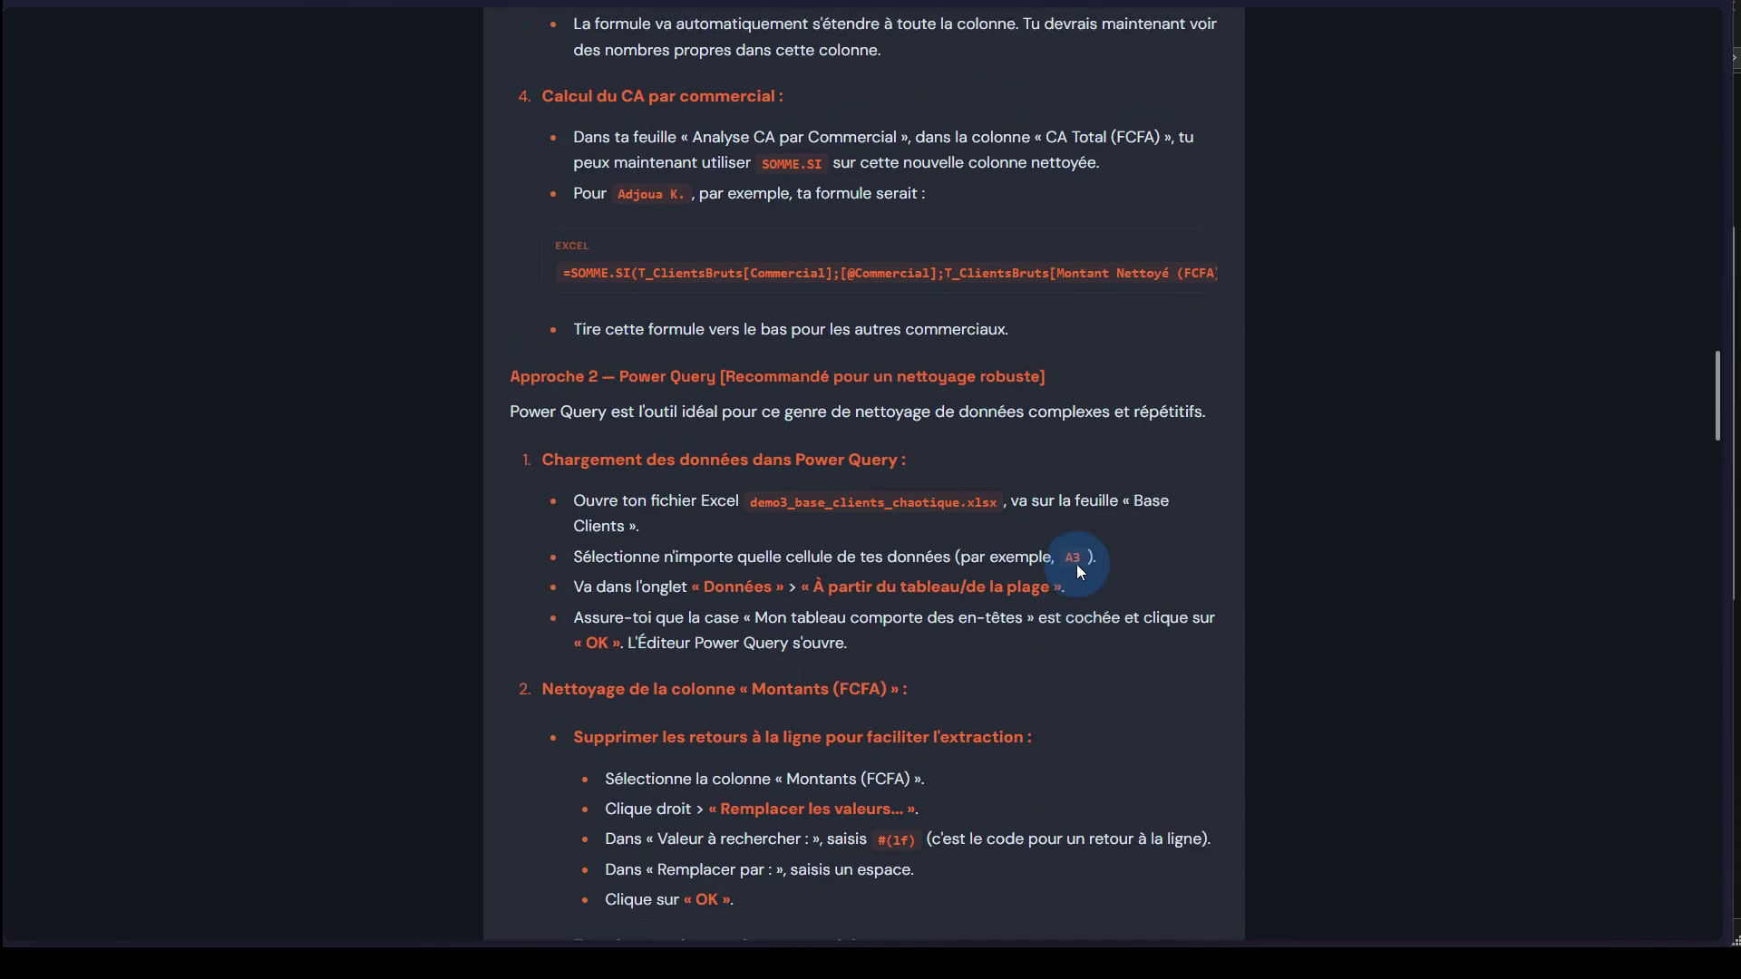
scroll(1075, 569, down, 2)
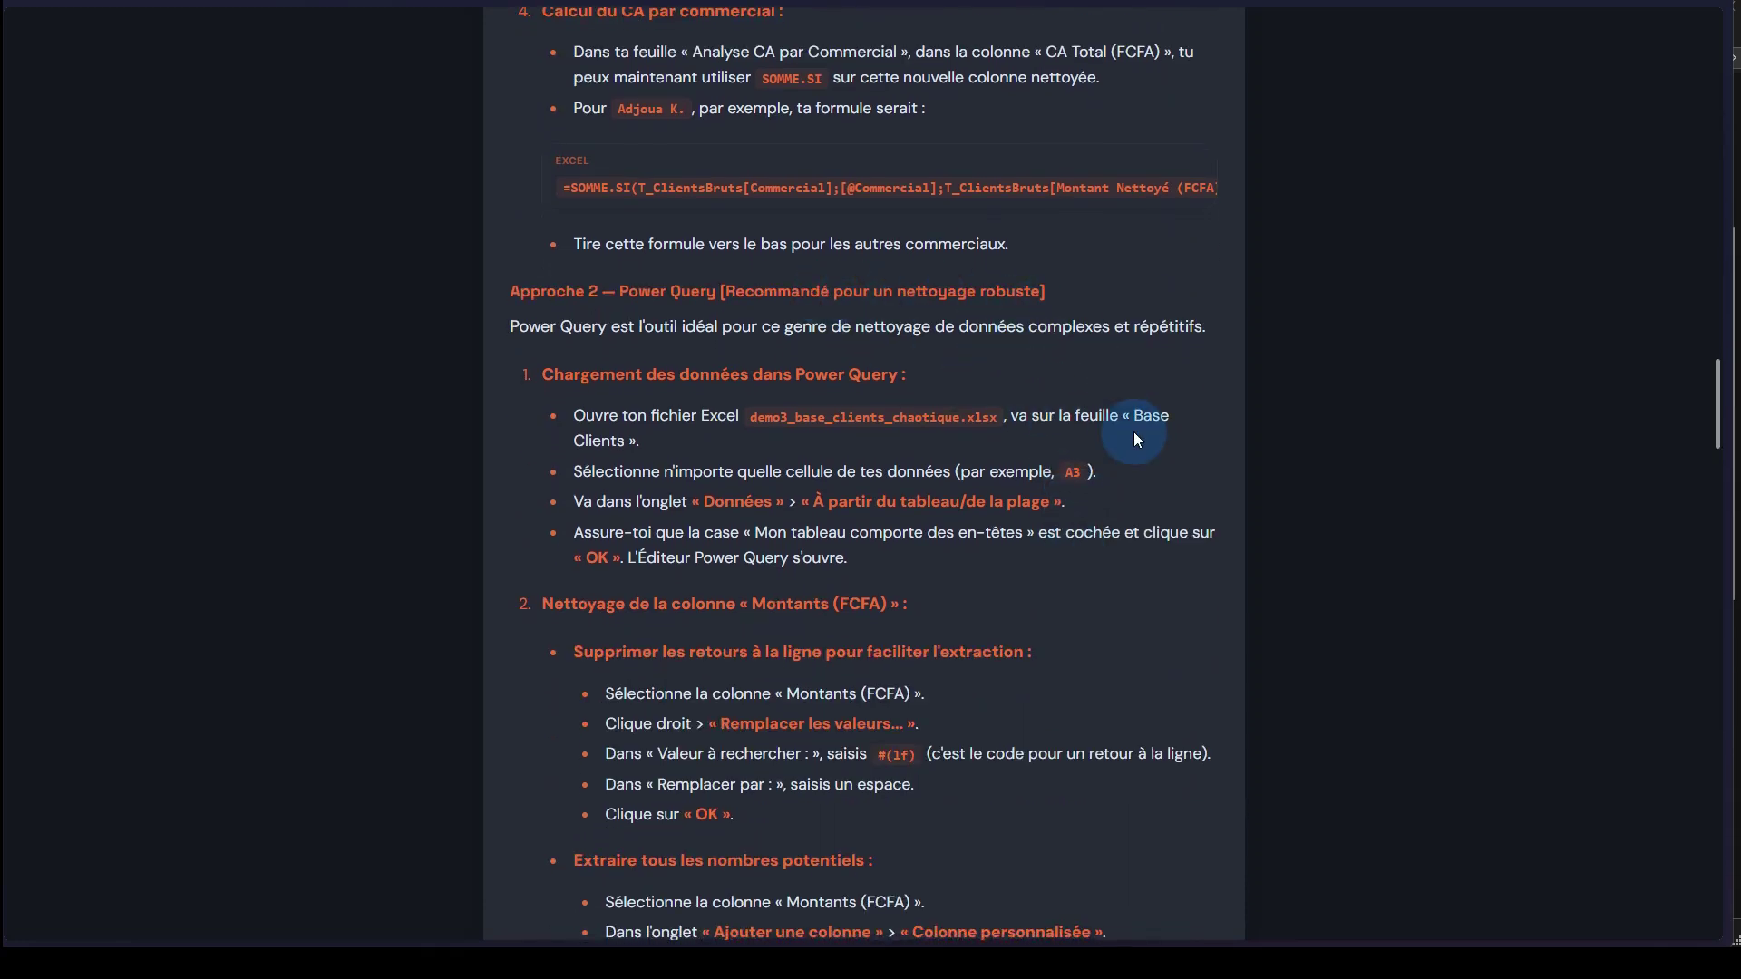
Examine the answer's Power Query cleaning steps for the Montants (FCFA) column and its Power Pivot and DAX approach.
scroll(1137, 439, down, 3)
scroll(1133, 432, down, 7)
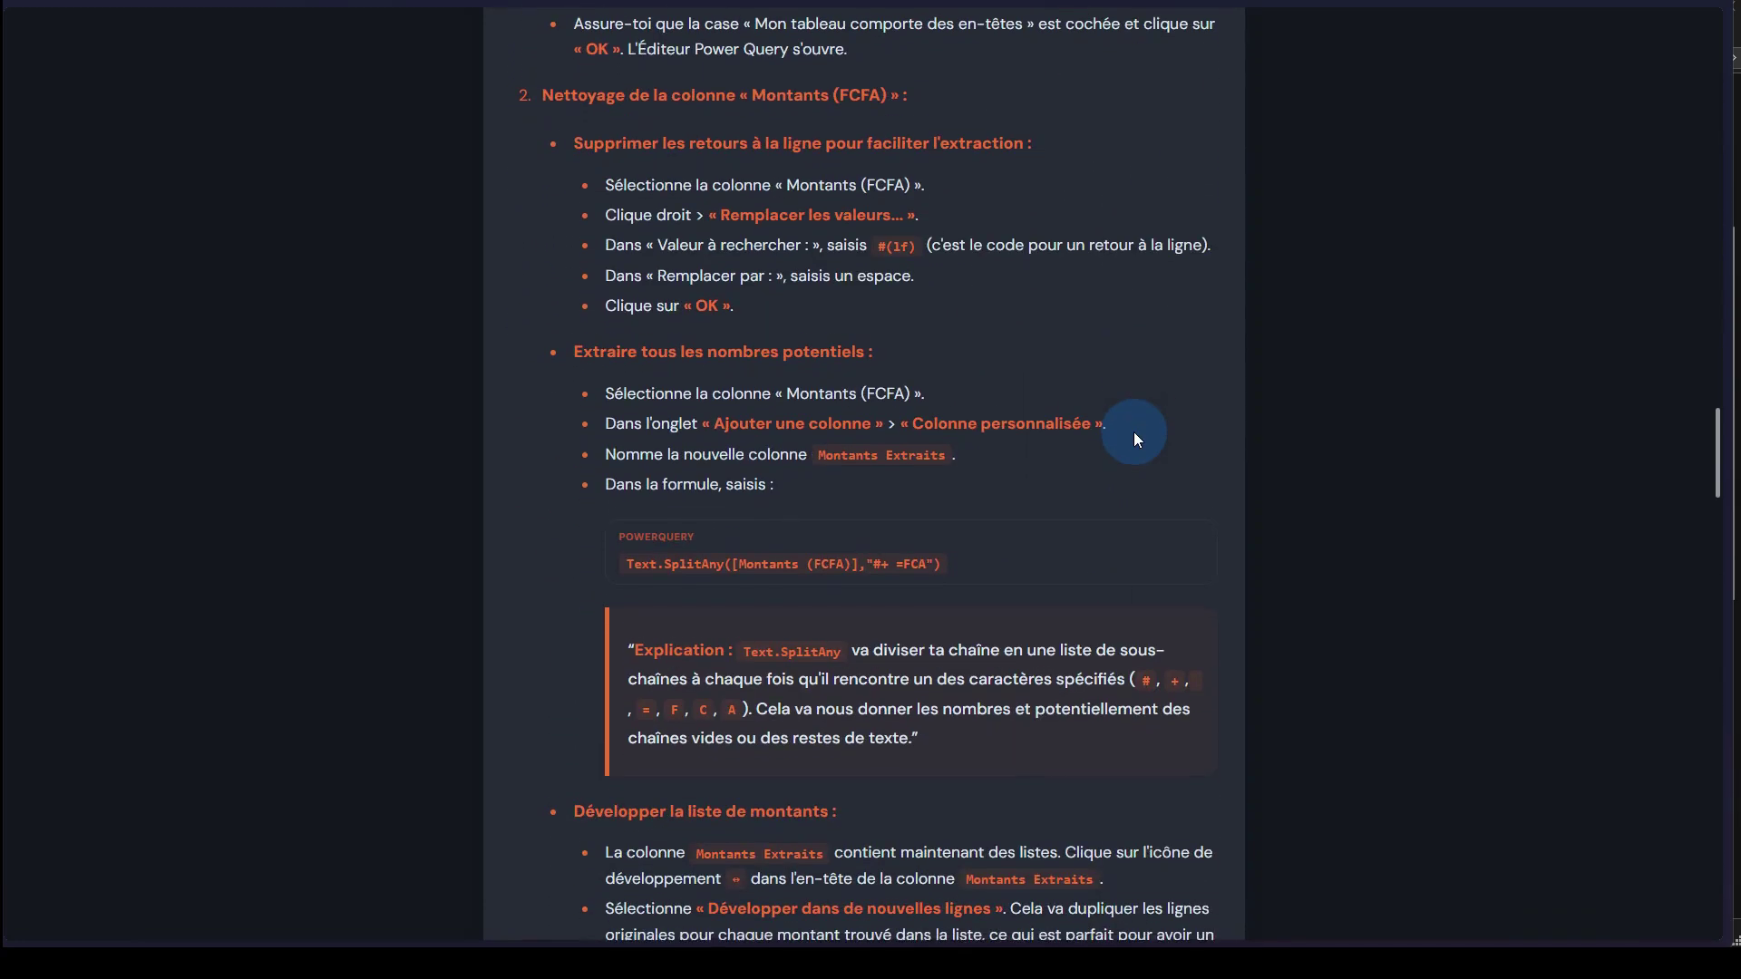
scroll(1133, 432, down, 11)
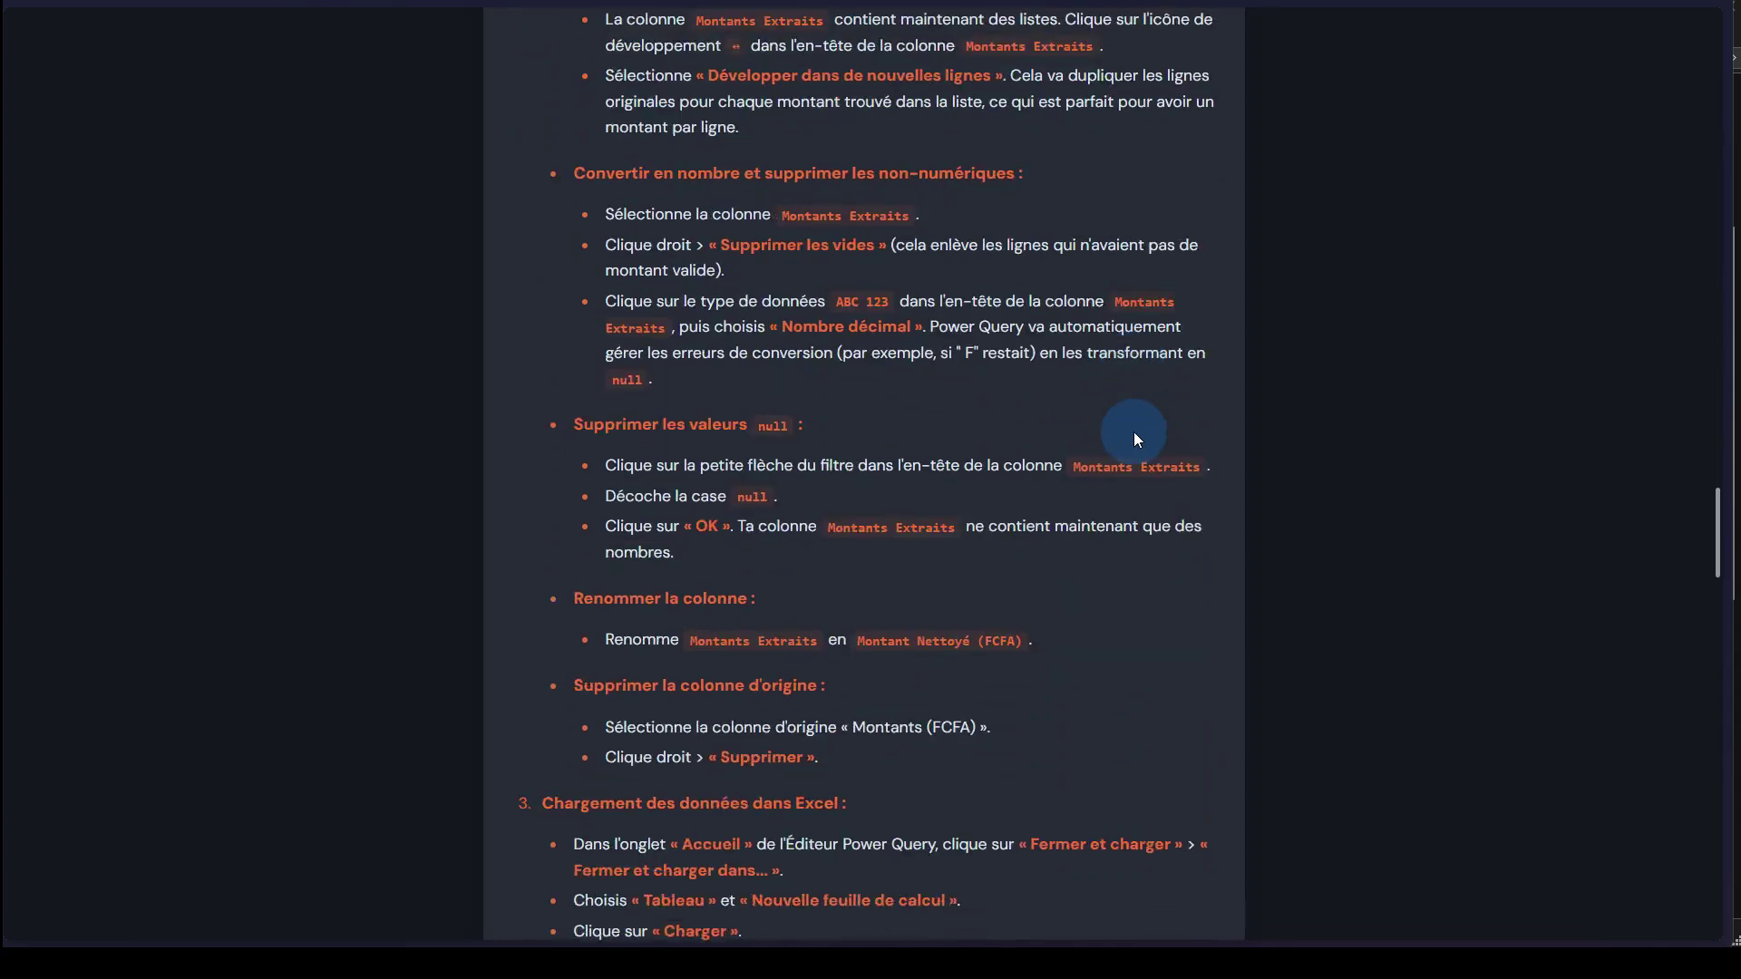
scroll(1135, 435, down, 7)
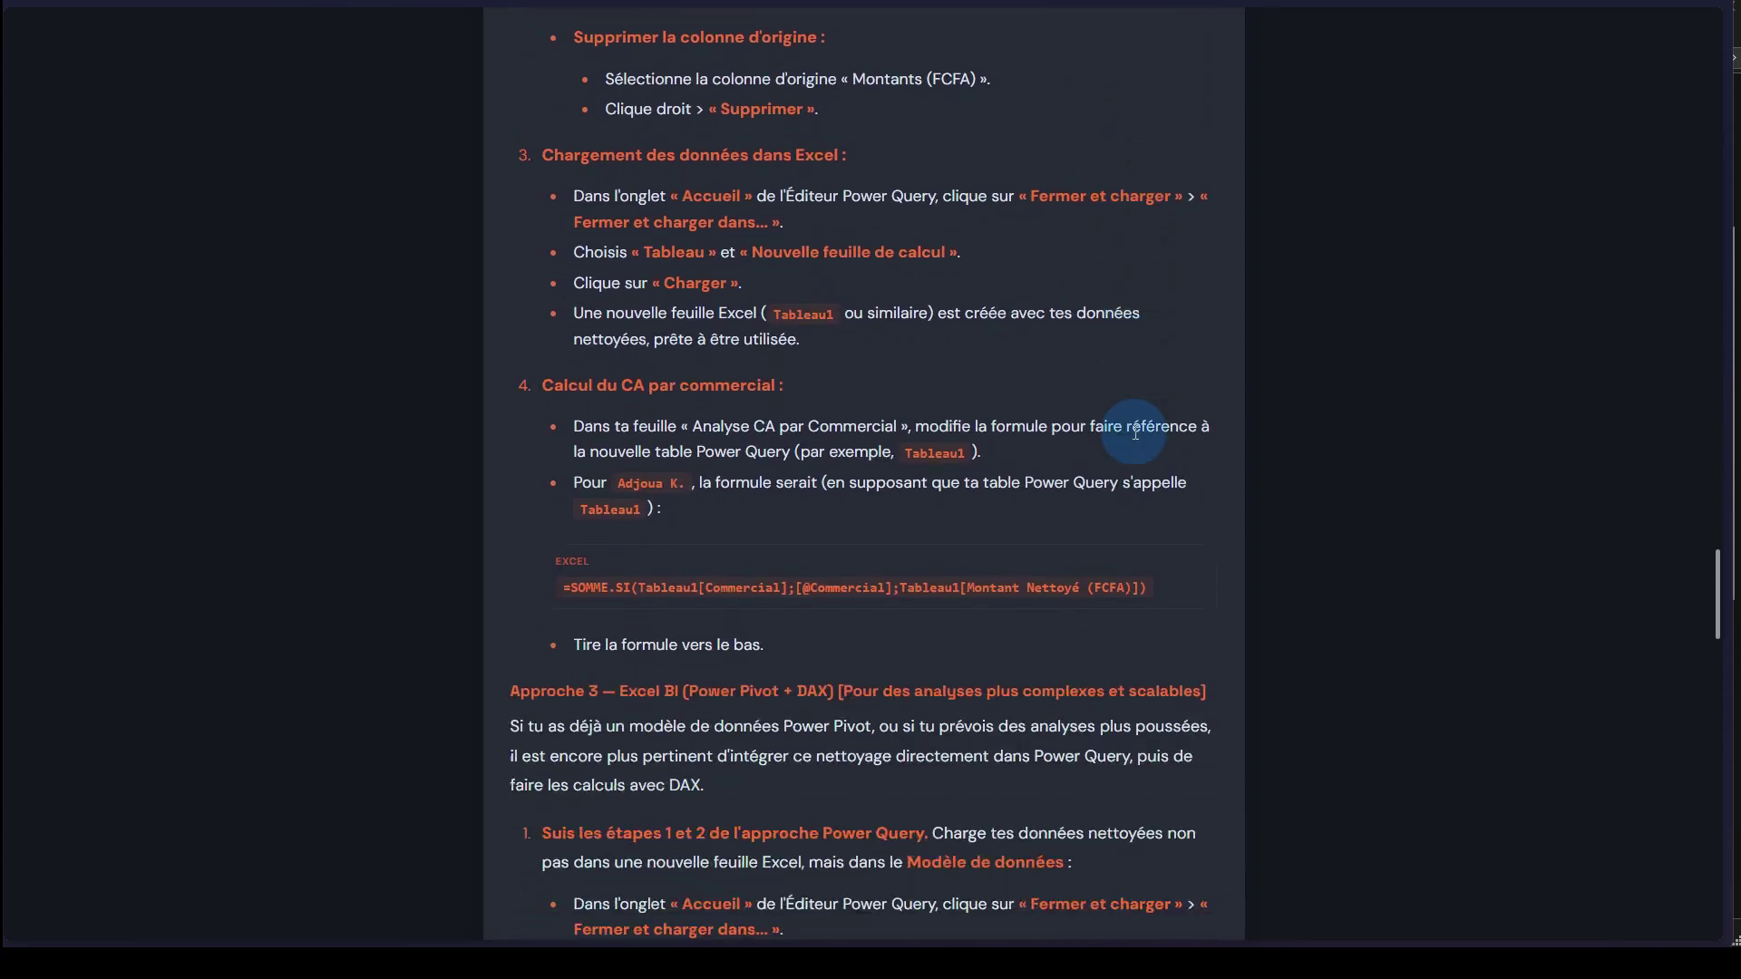
scroll(1135, 434, down, 2)
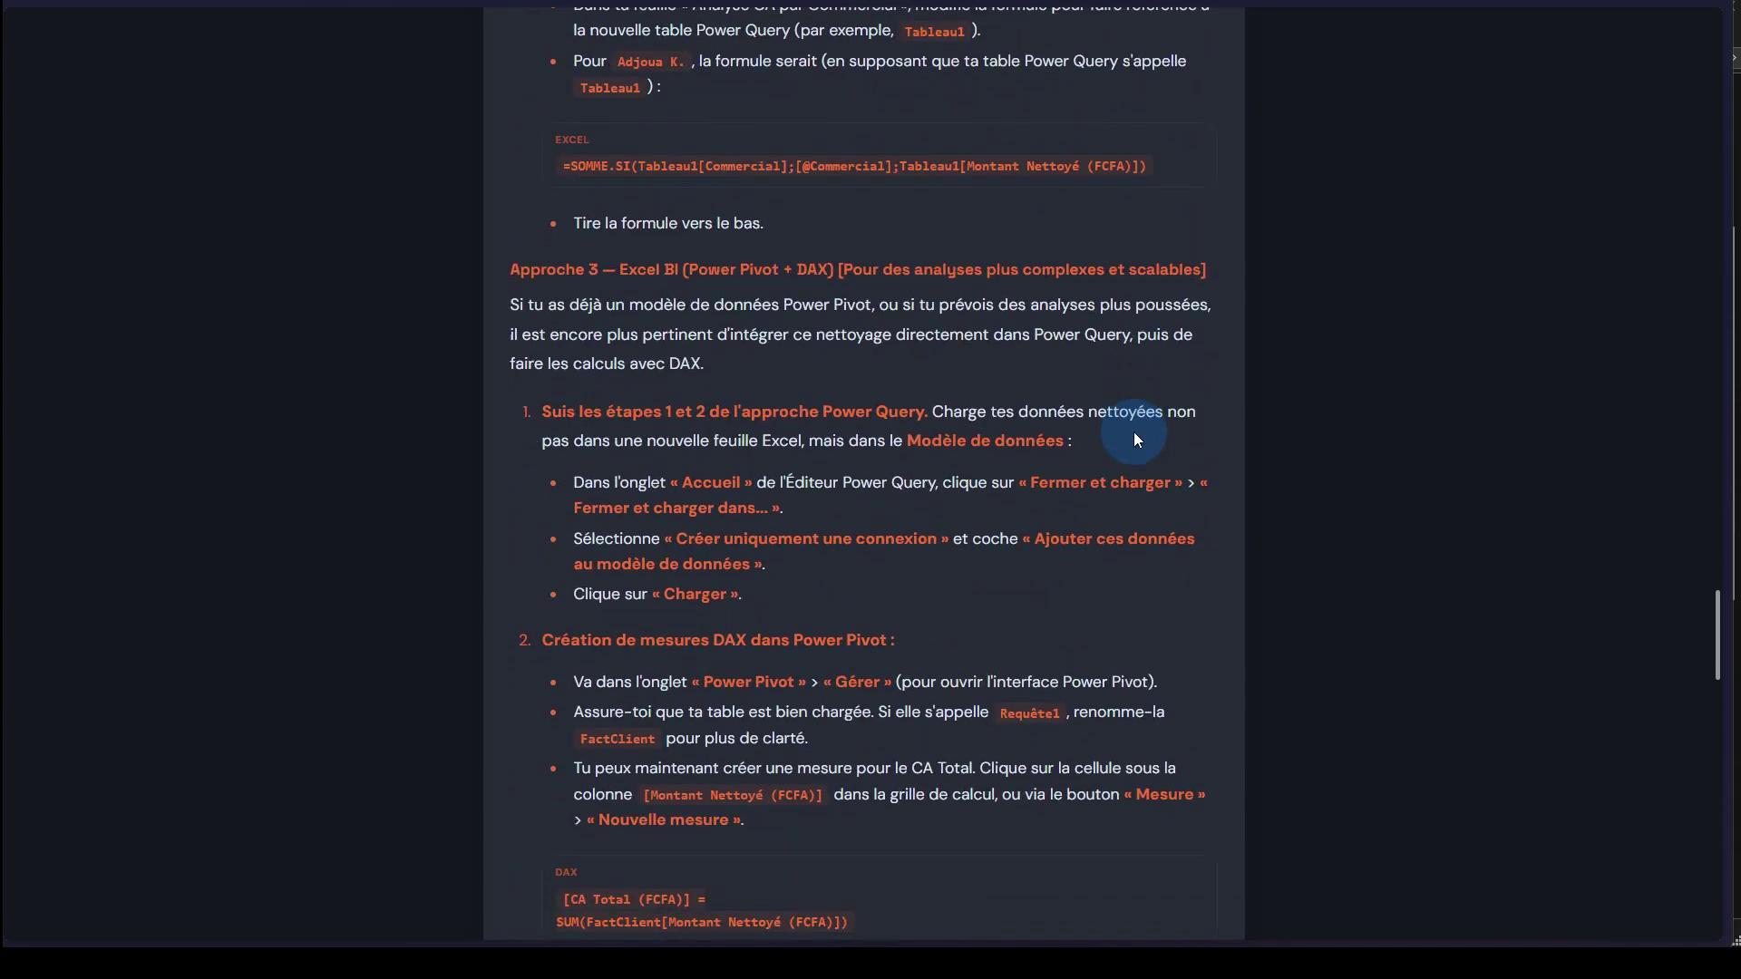
scroll(1135, 435, down, 3)
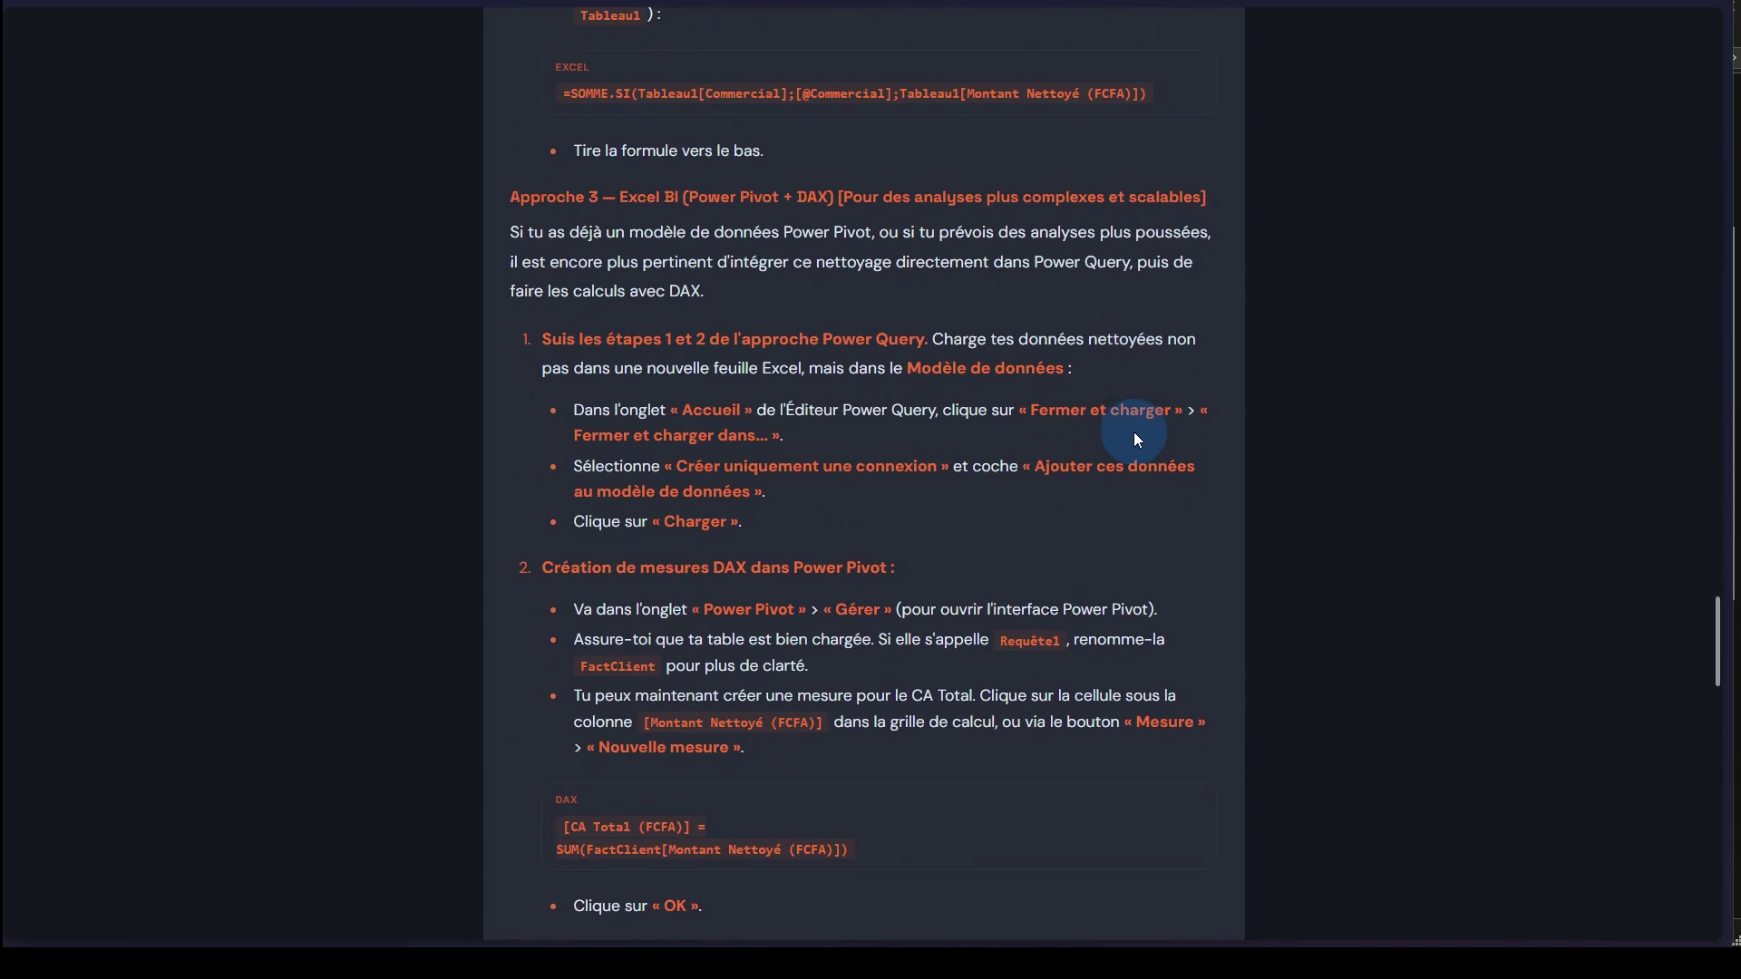
scroll(1136, 437, down, 9)
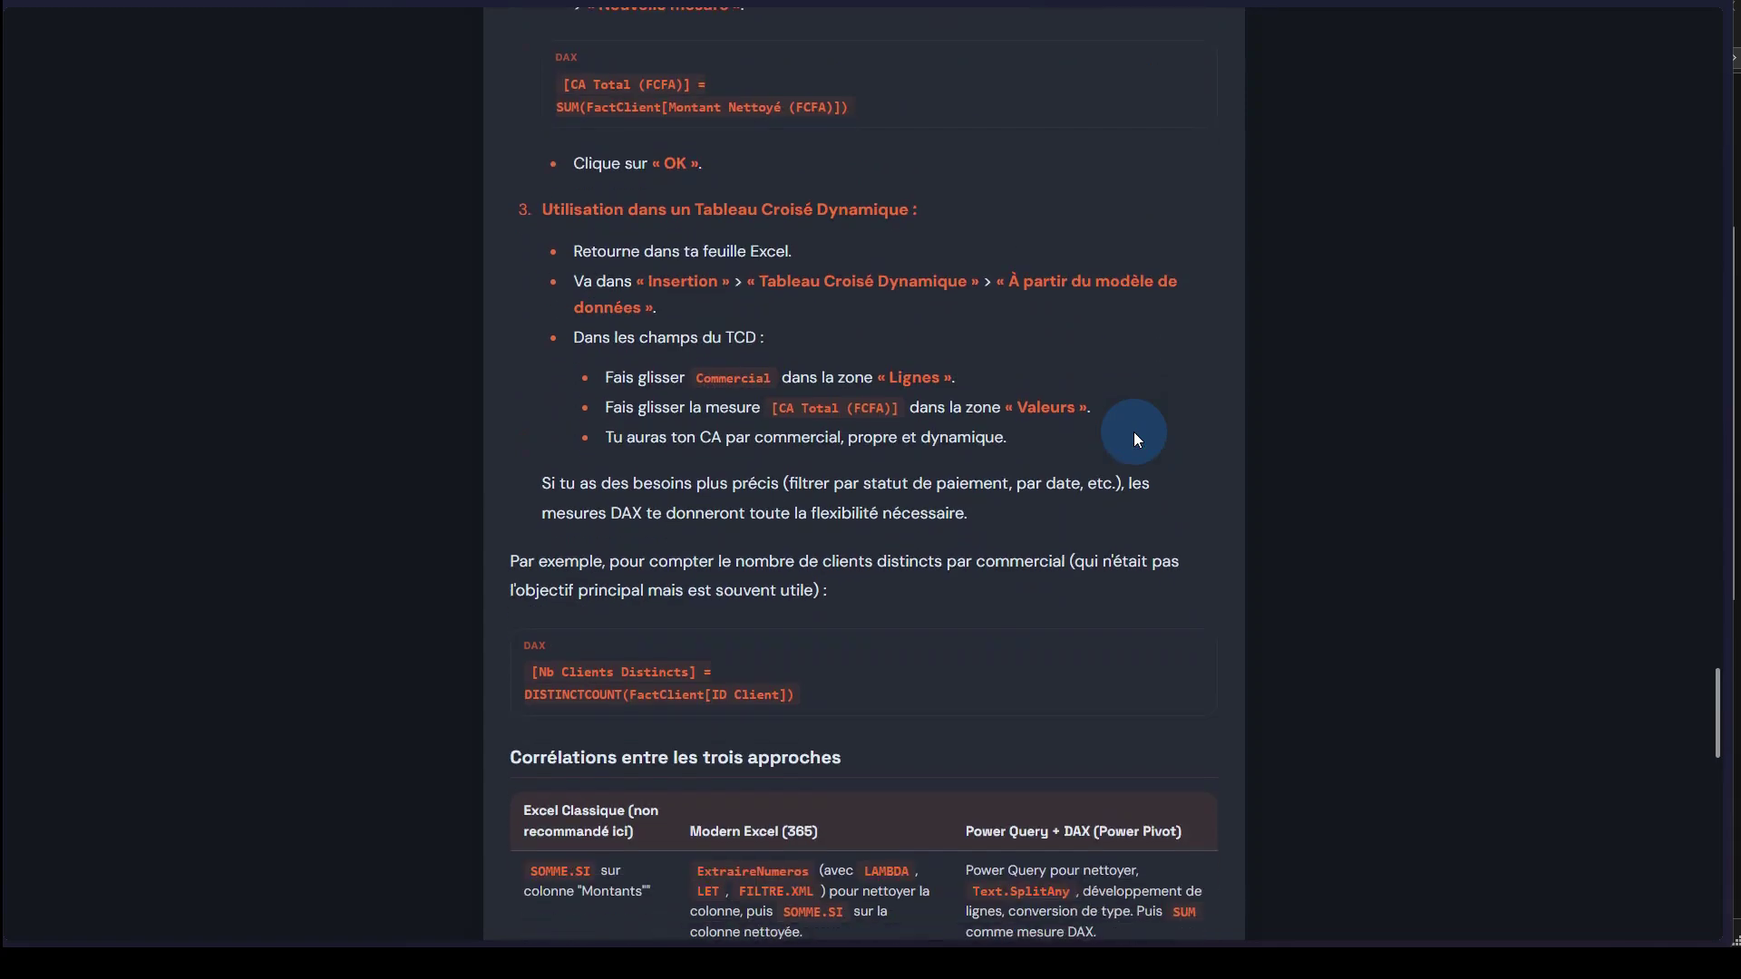
Review the comparison of the three approaches, the Pièges fréquents and the Optimisation recommandée, and return to the start of the answer.
scroll(1134, 432, down, 4)
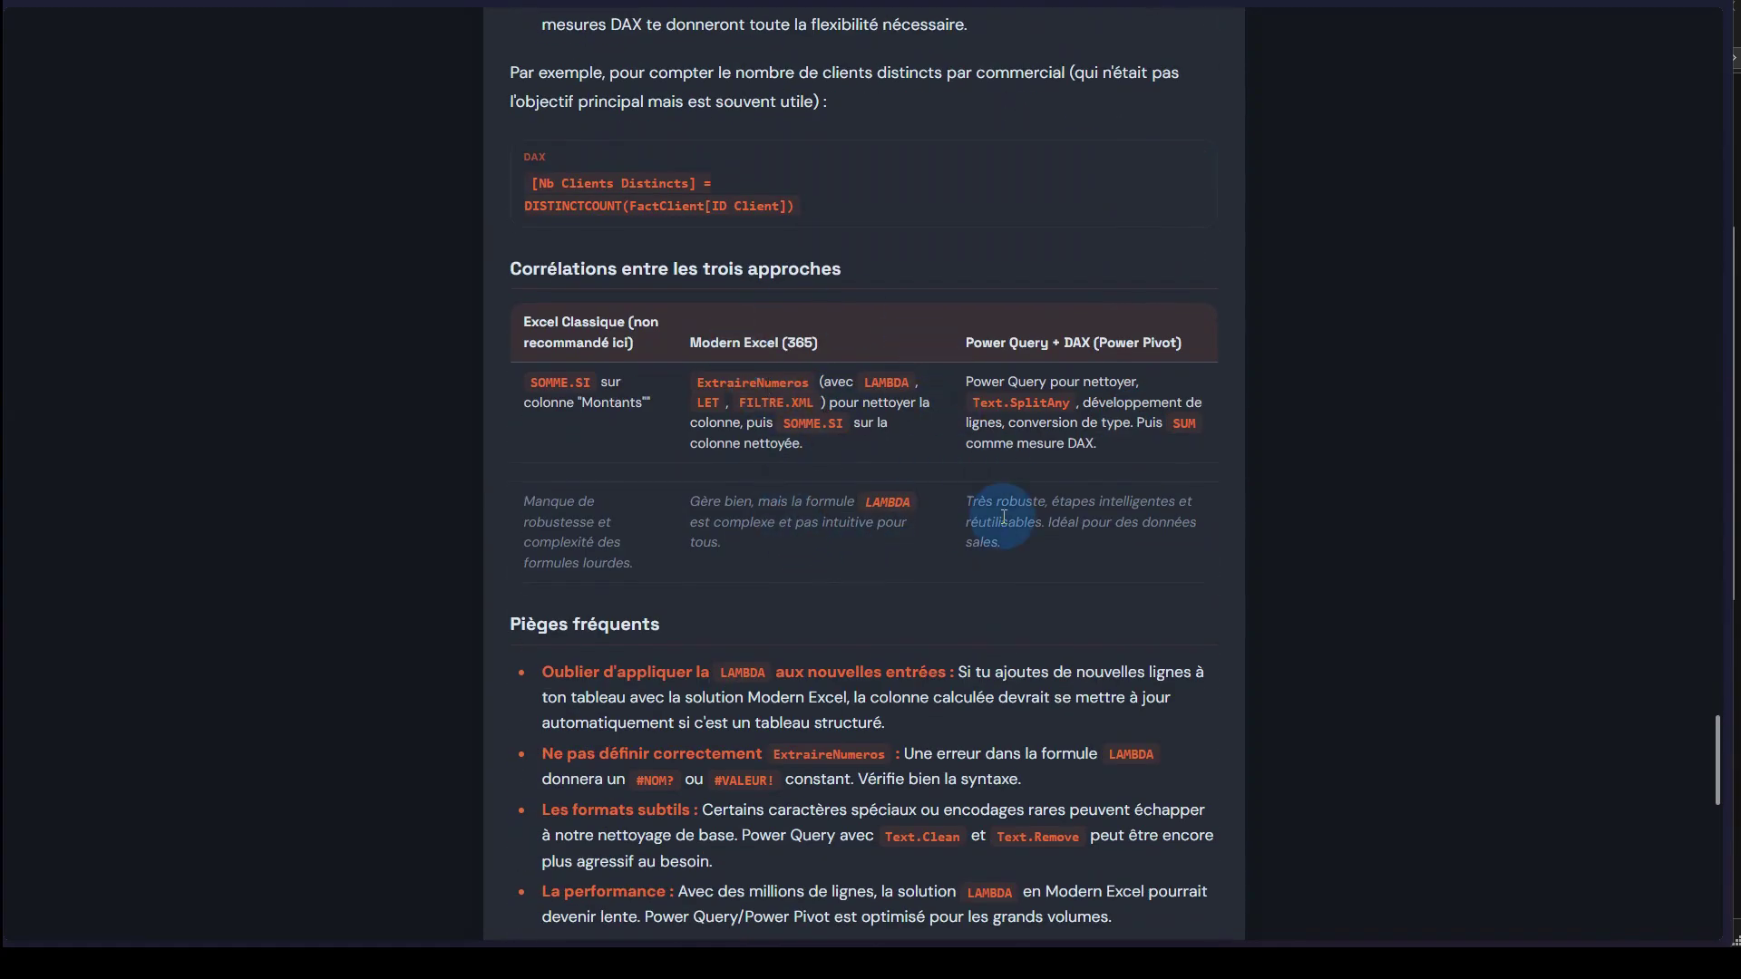
scroll(1004, 515, down, 6)
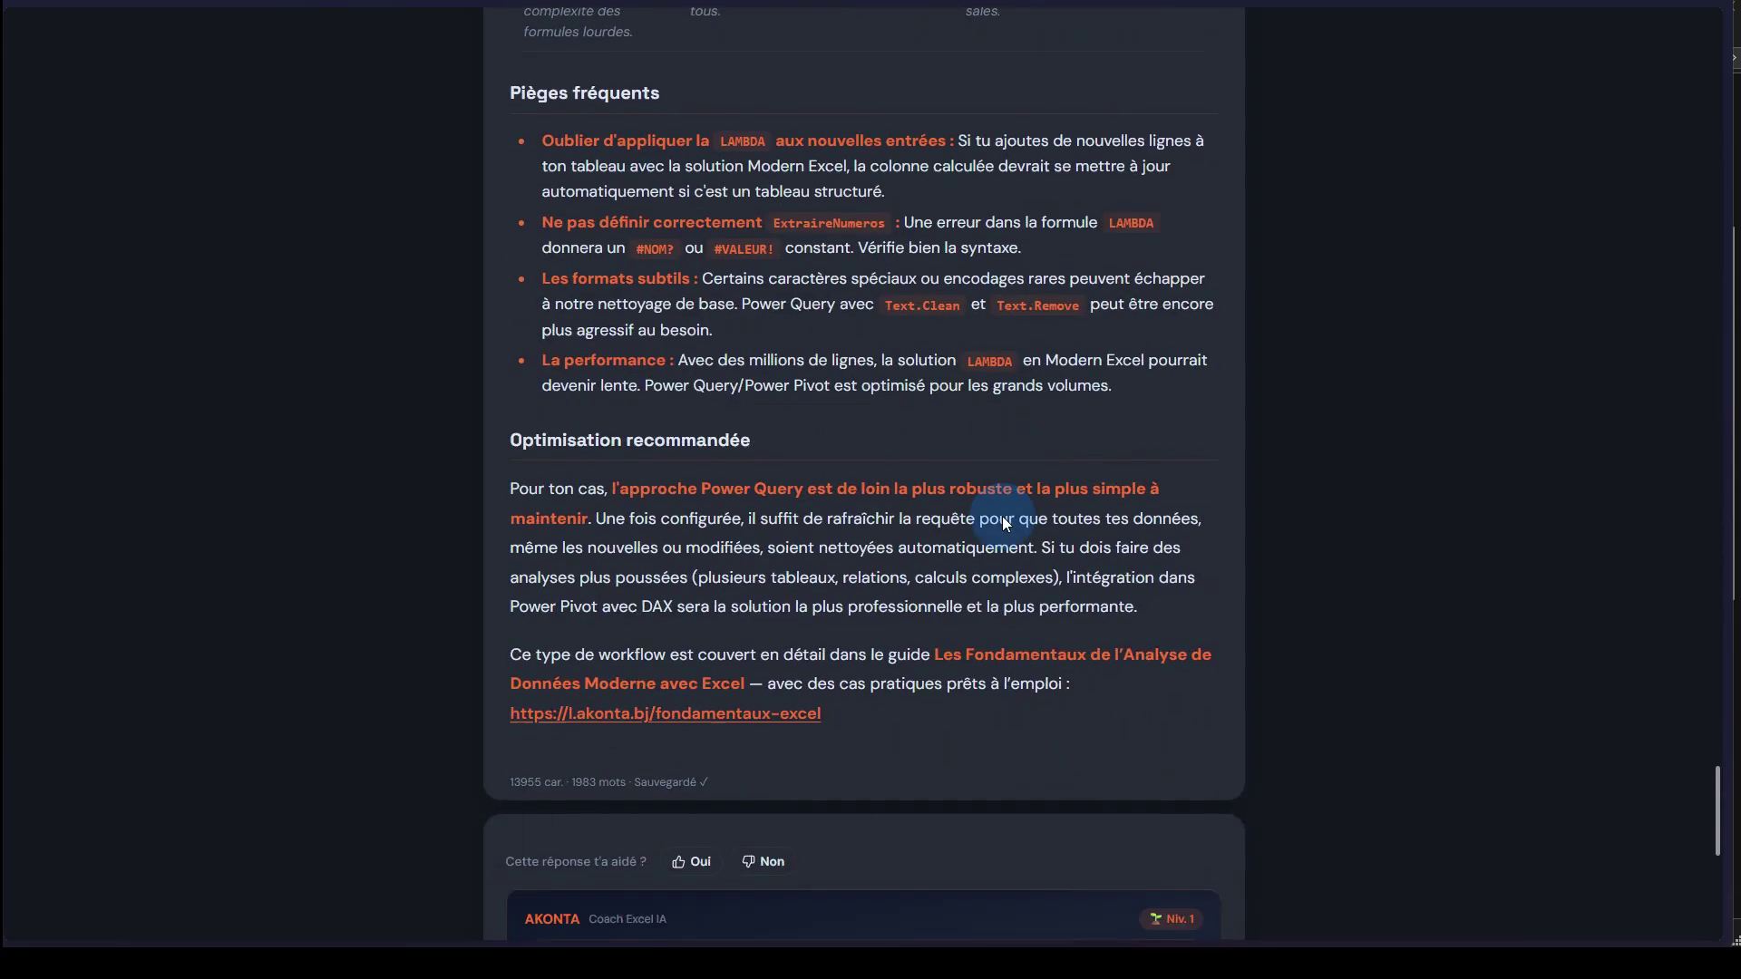
scroll(1003, 515, up, 5)
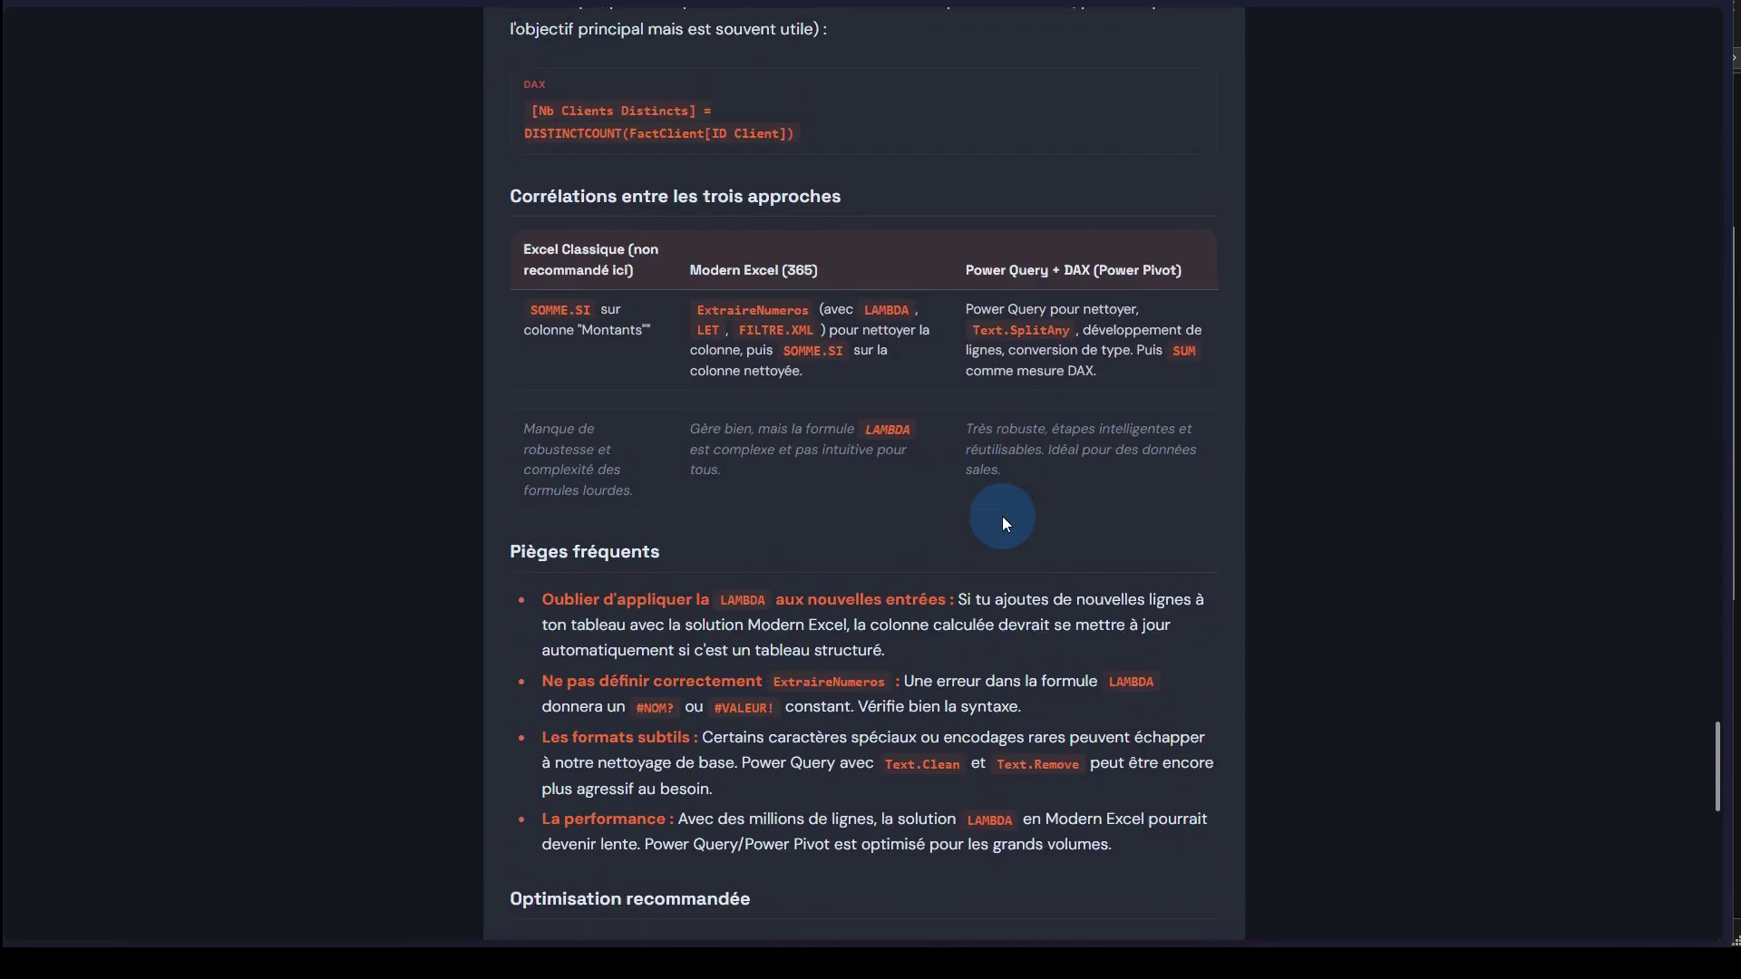
scroll(1003, 515, up, 20)
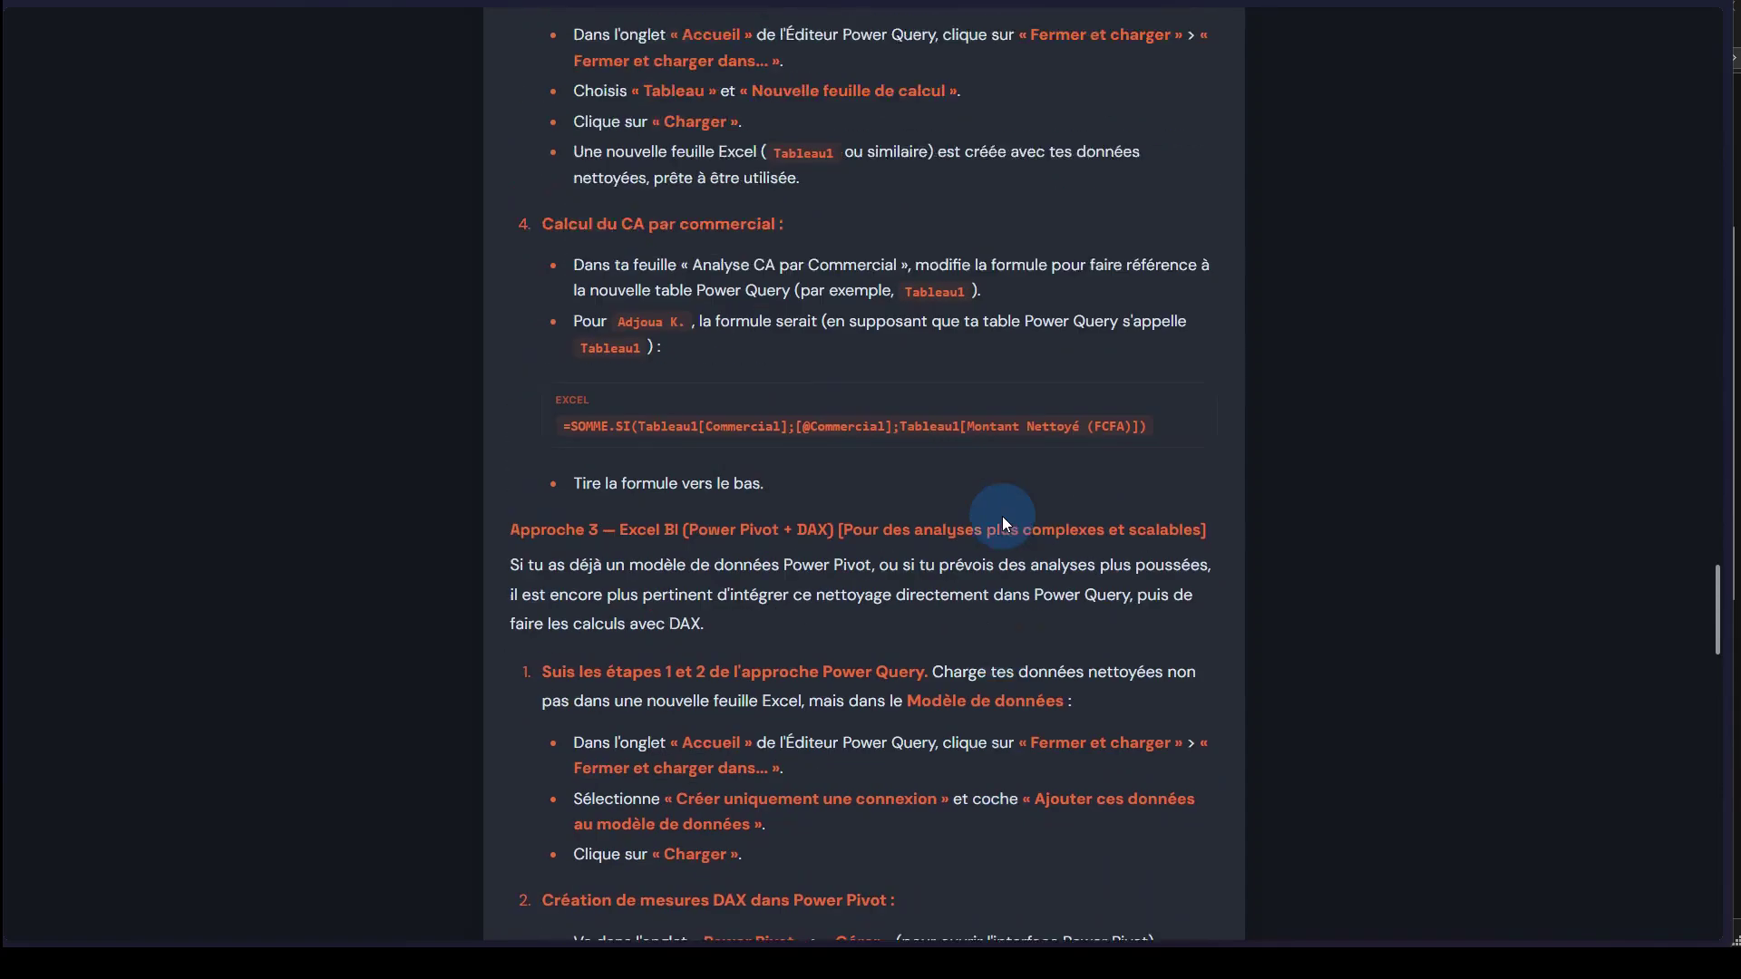
scroll(1003, 515, up, 20)
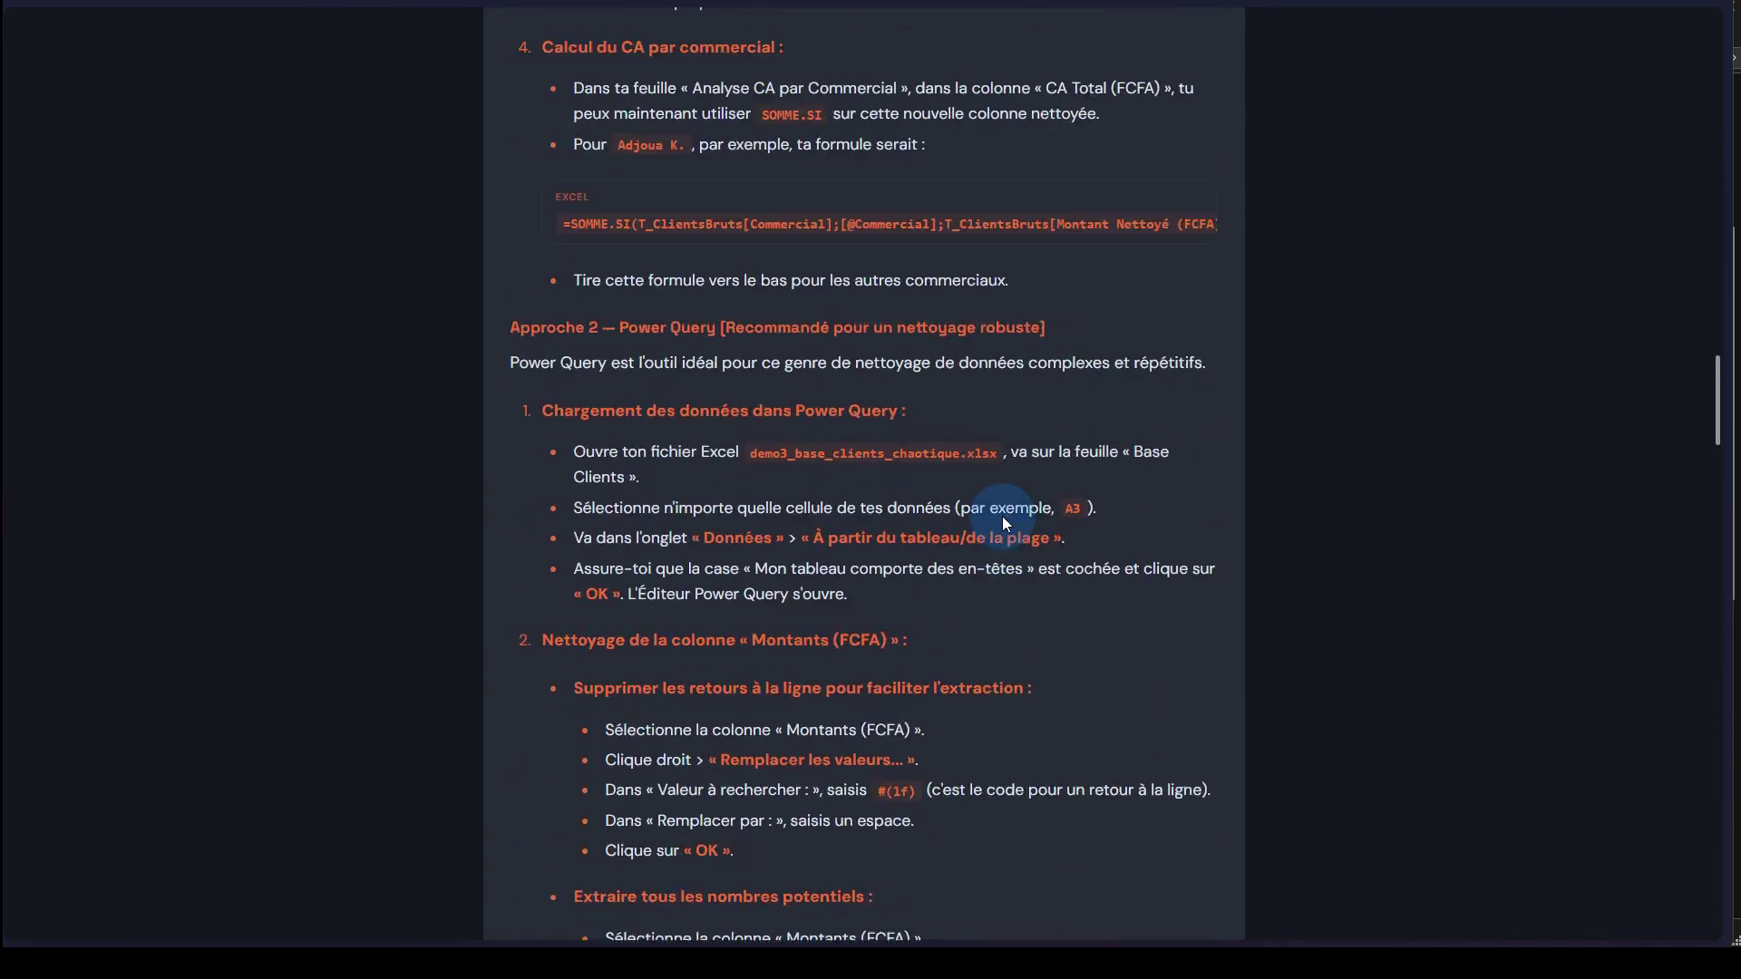
scroll(1003, 515, up, 20)
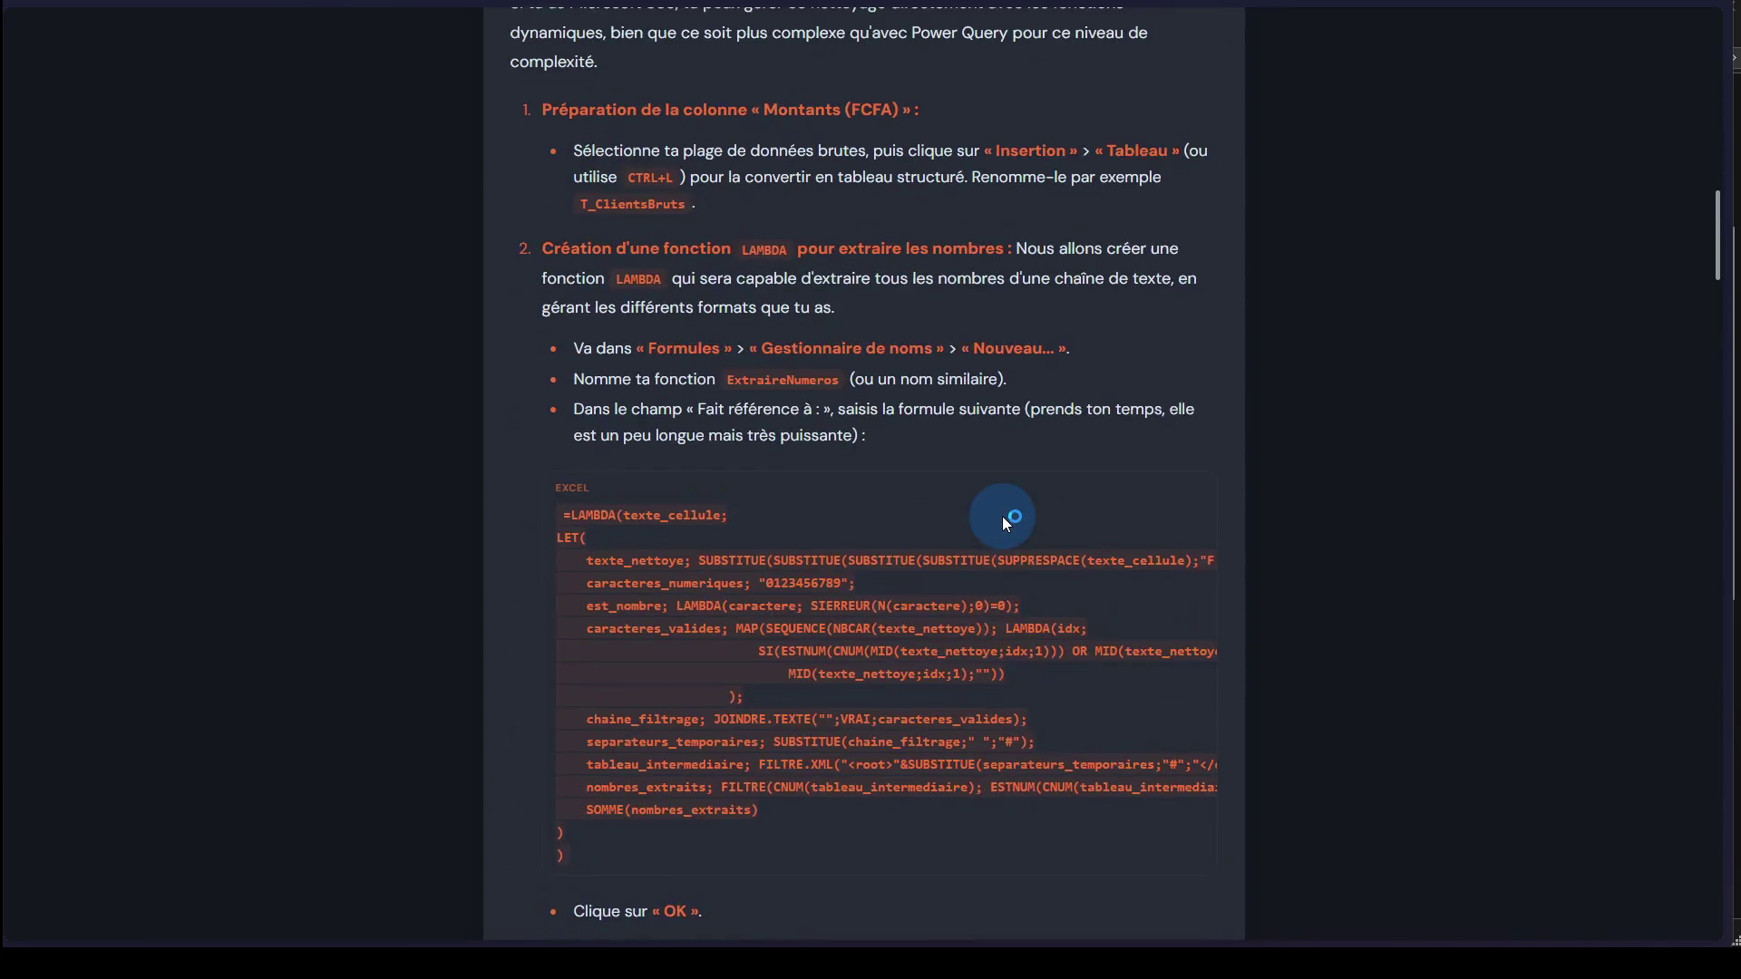
scroll(1003, 515, up, 10)
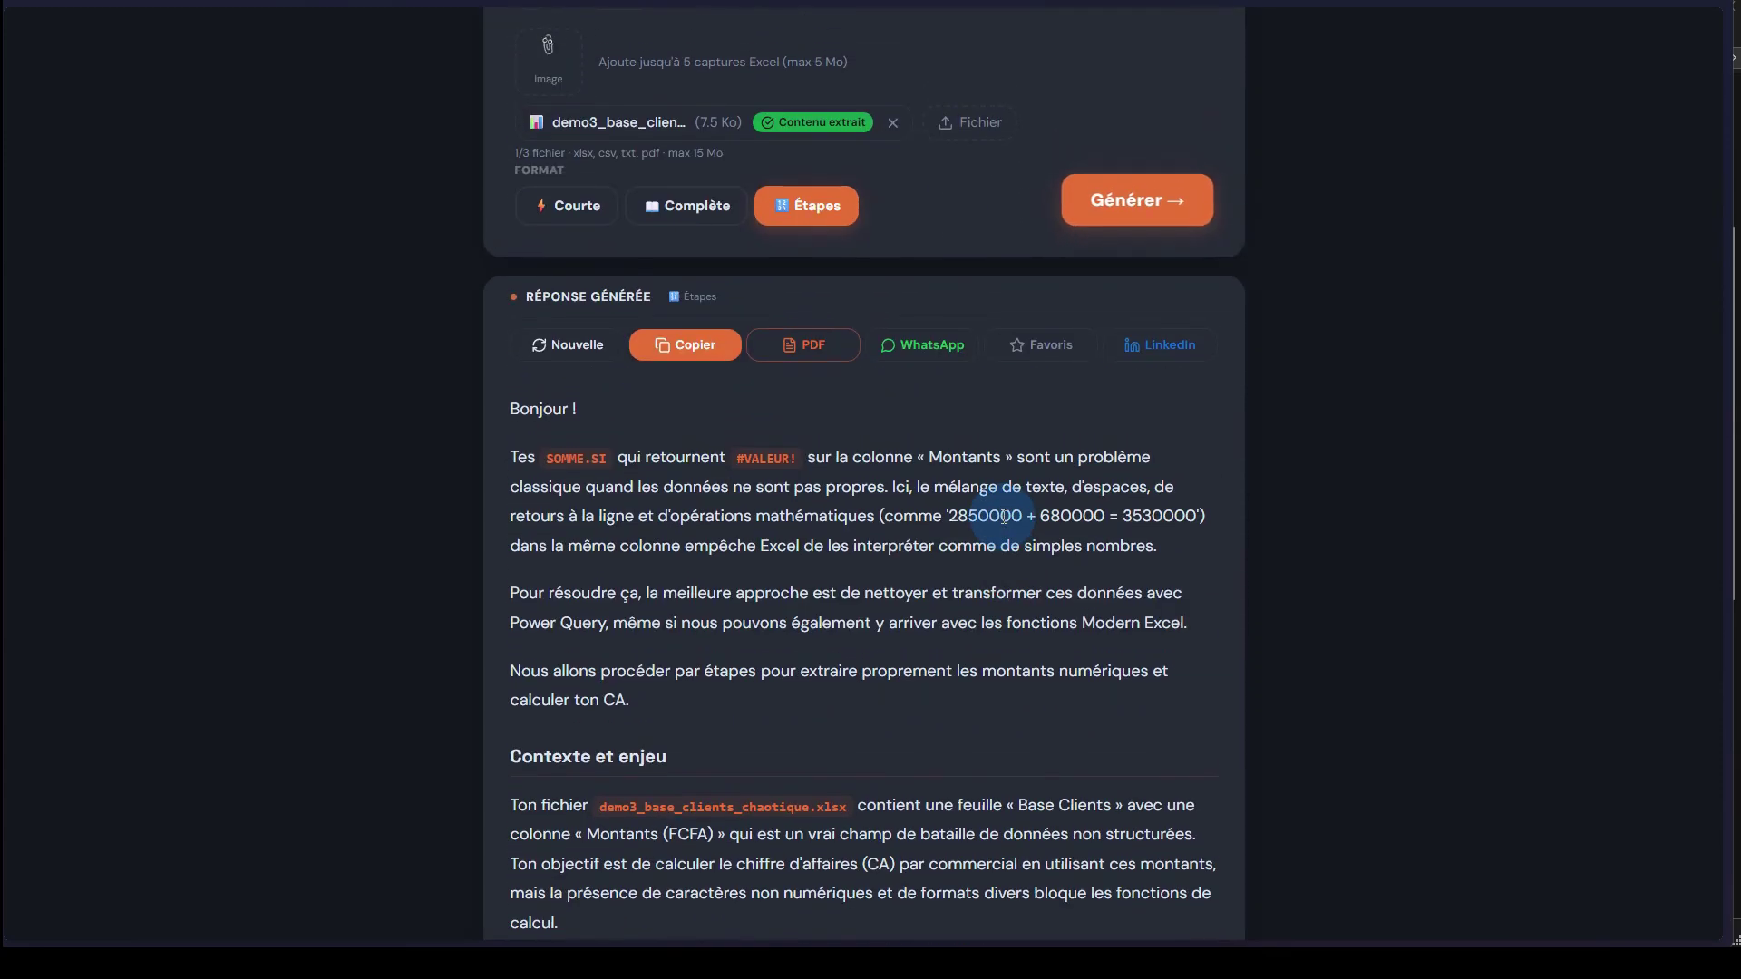
scroll(1003, 515, down, 3)
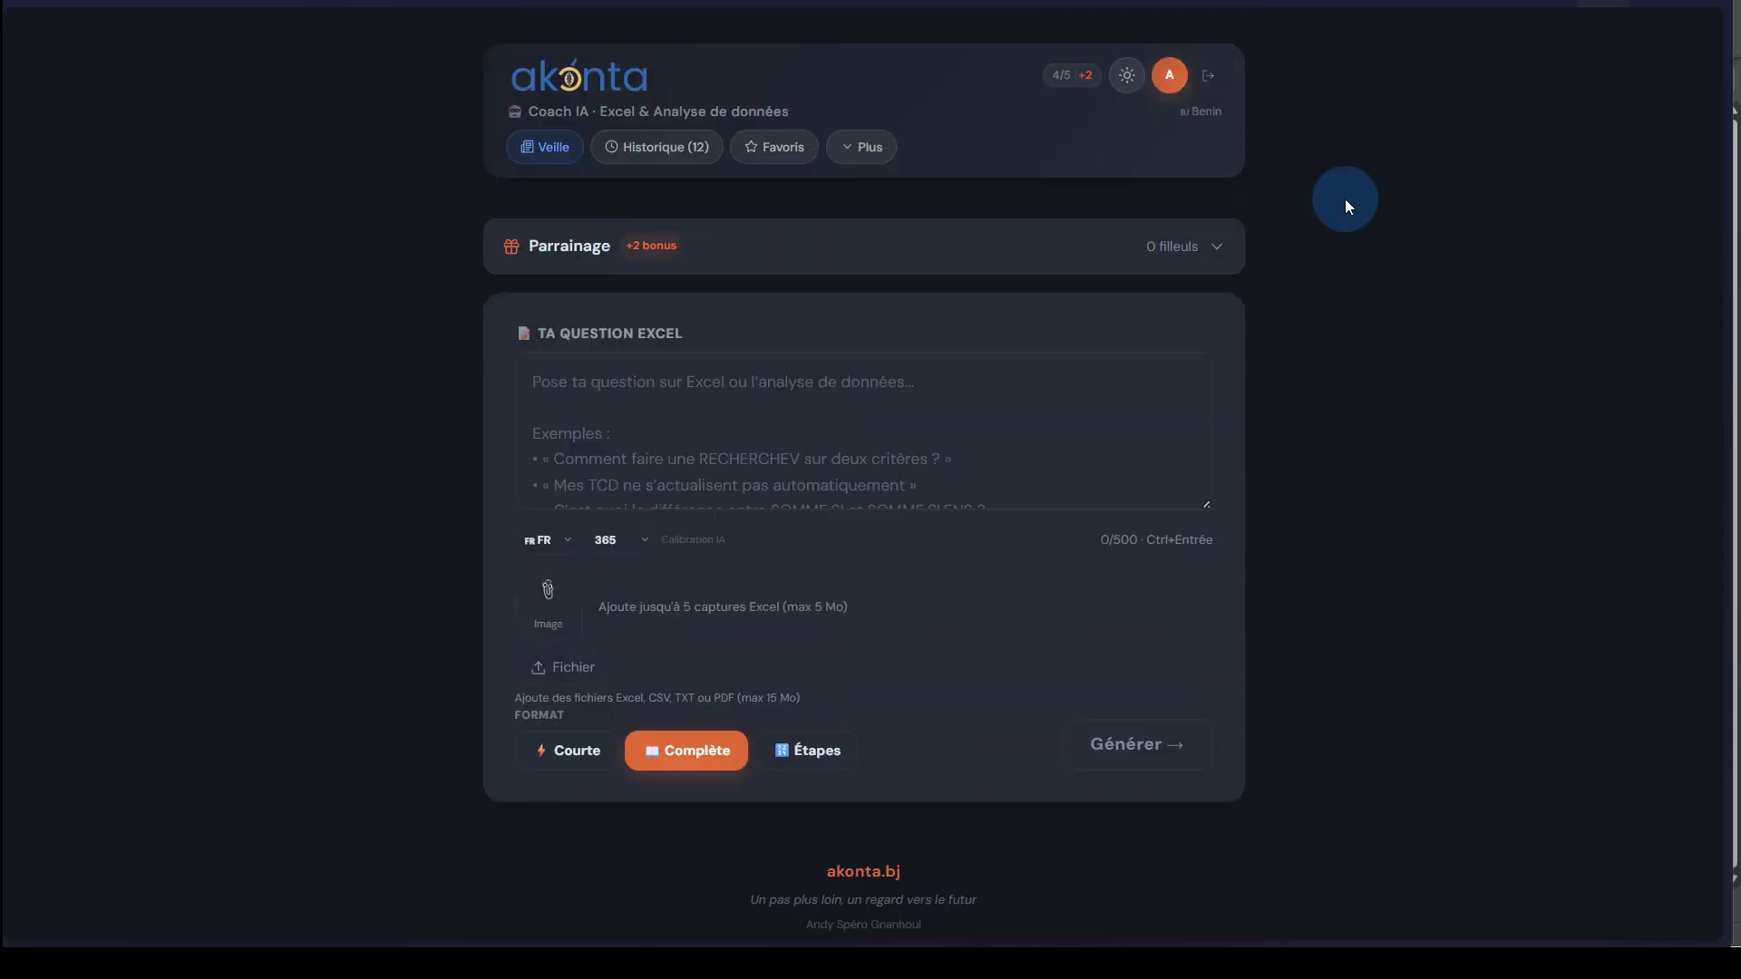
In Excel, review the Budget vs Réalisé sheet of demo2_budget_chaotique and close the workbook without saving.
key(alt+Tab)
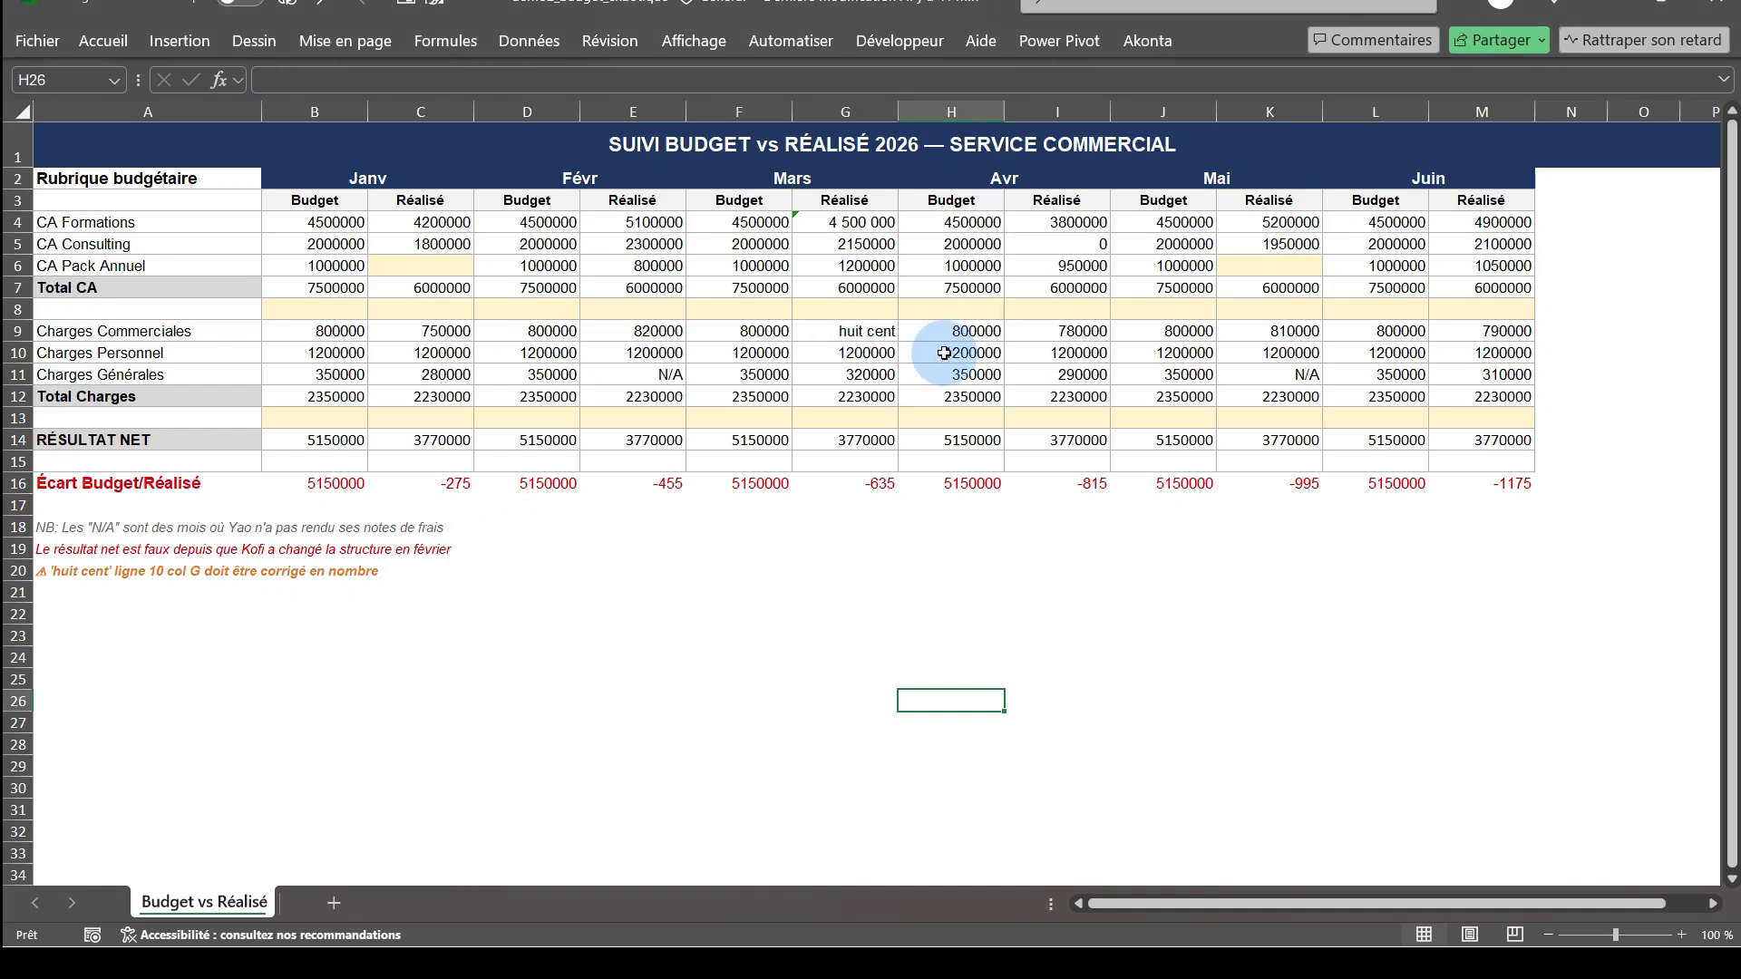
scroll(765, 454, down, 1)
scroll(778, 458, up, 2)
scroll(778, 458, up, 1)
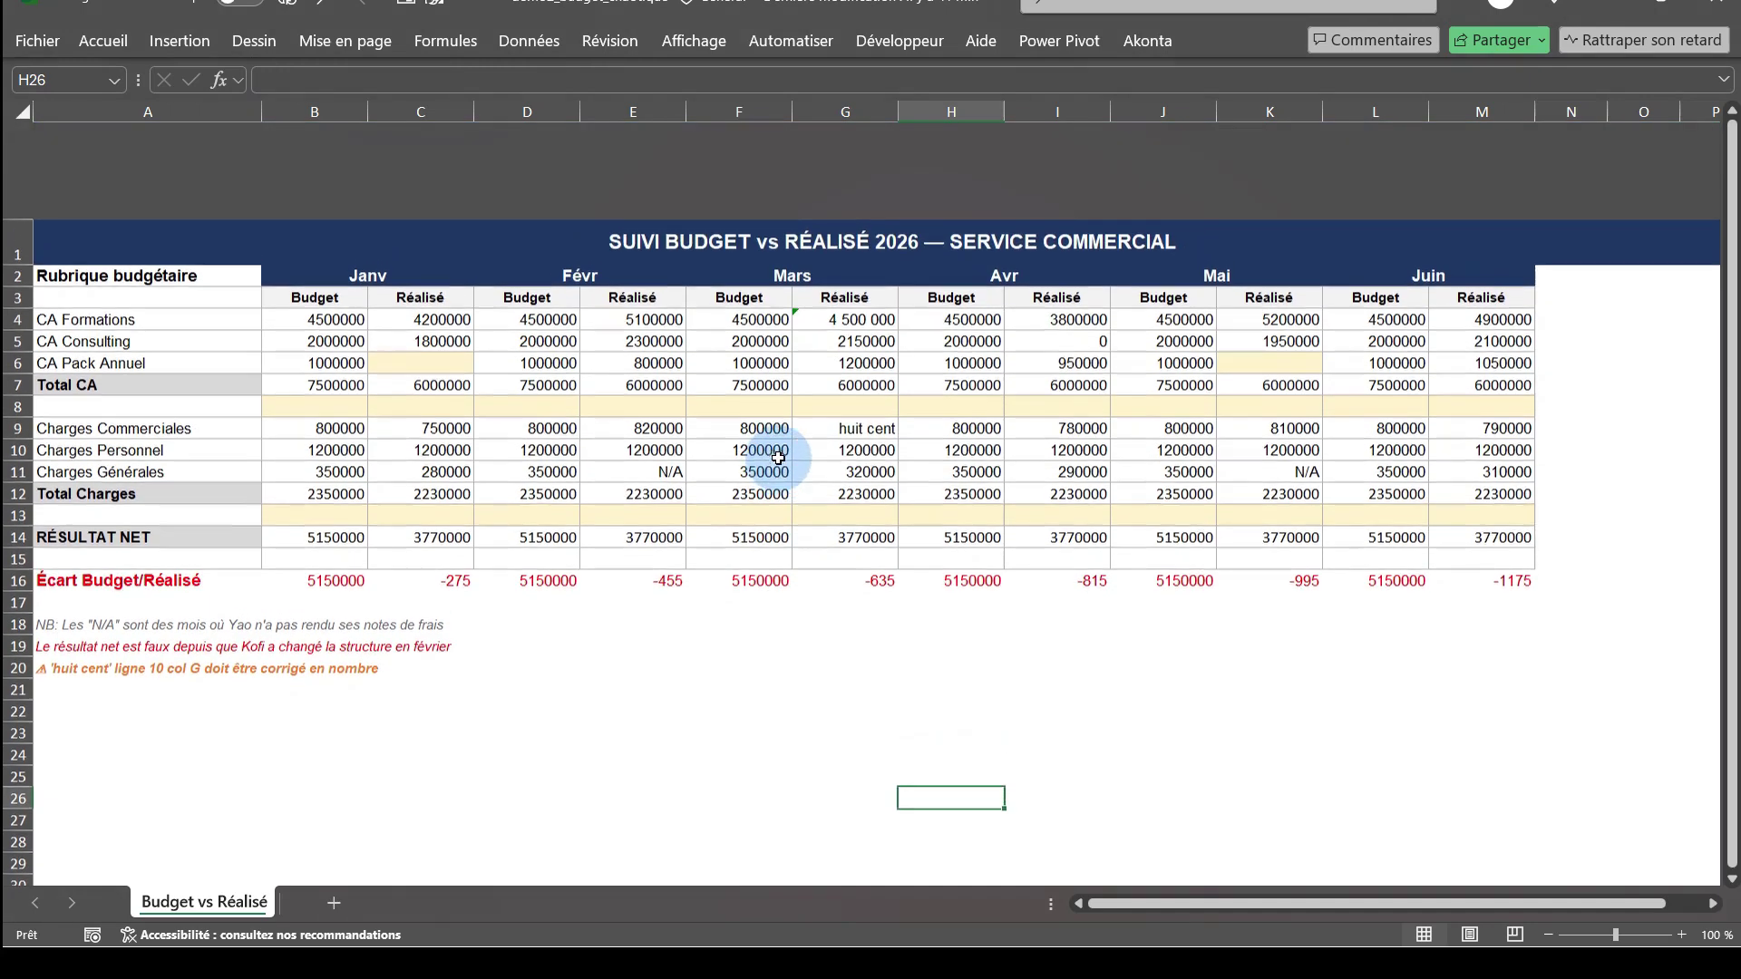
scroll(940, 448, right, 1)
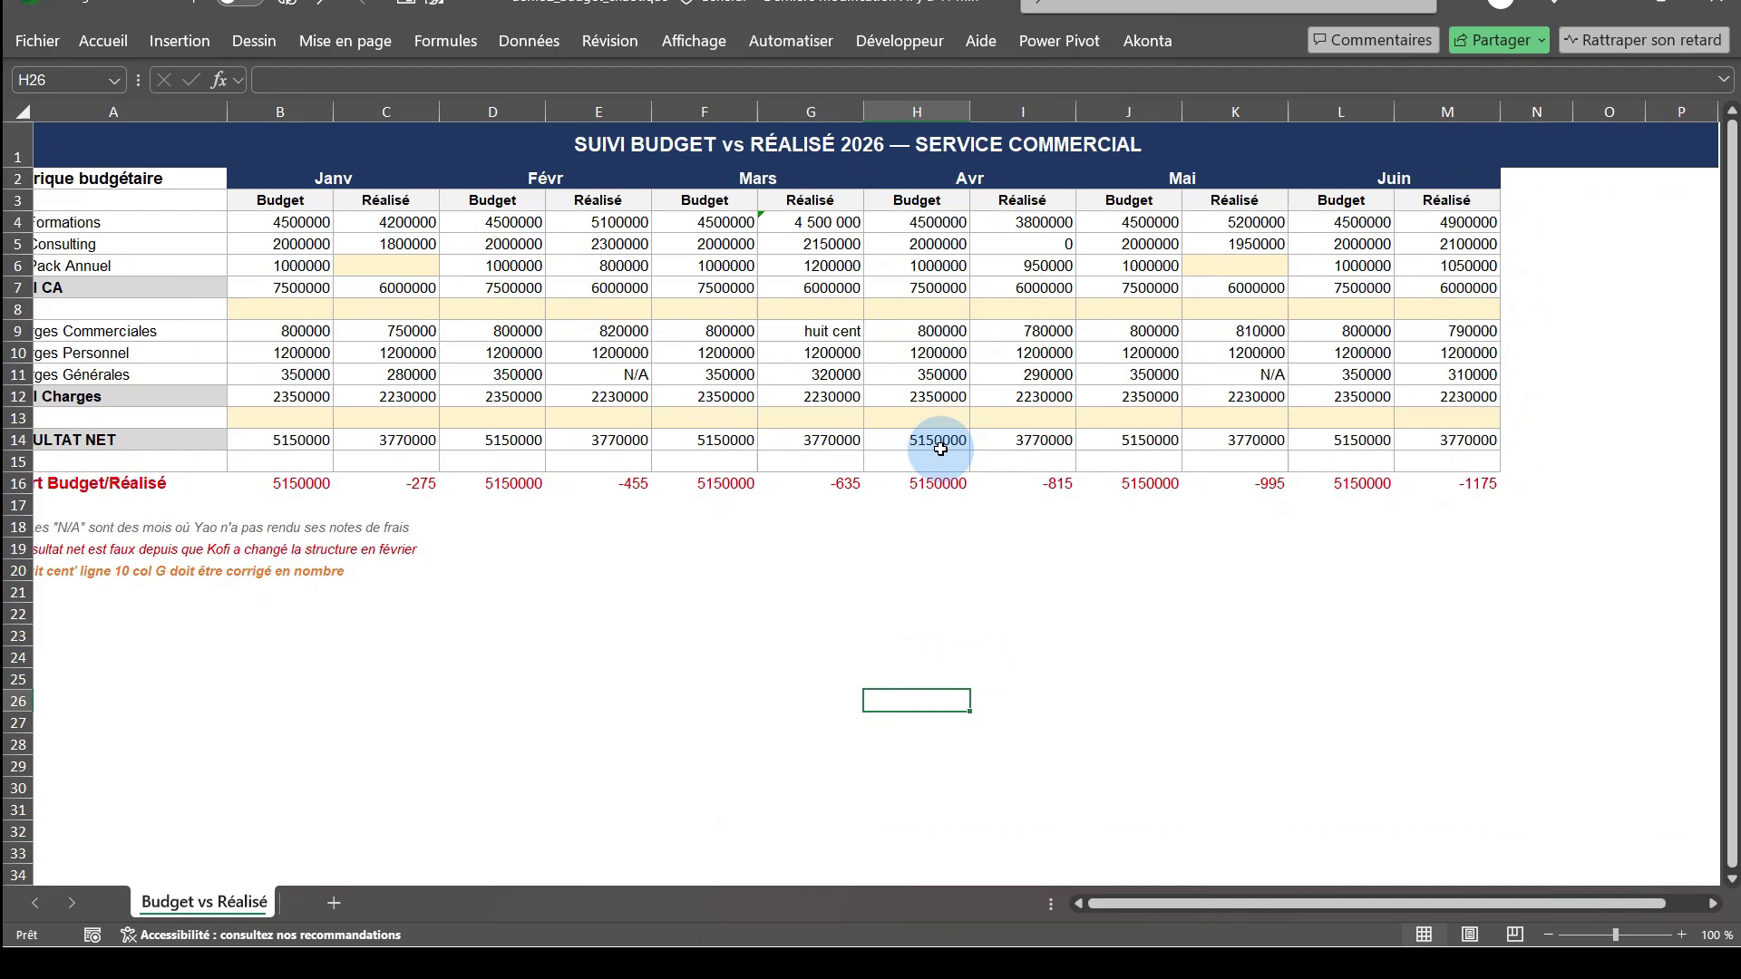
scroll(674, 383, left, 2)
scroll(526, 300, up, 1)
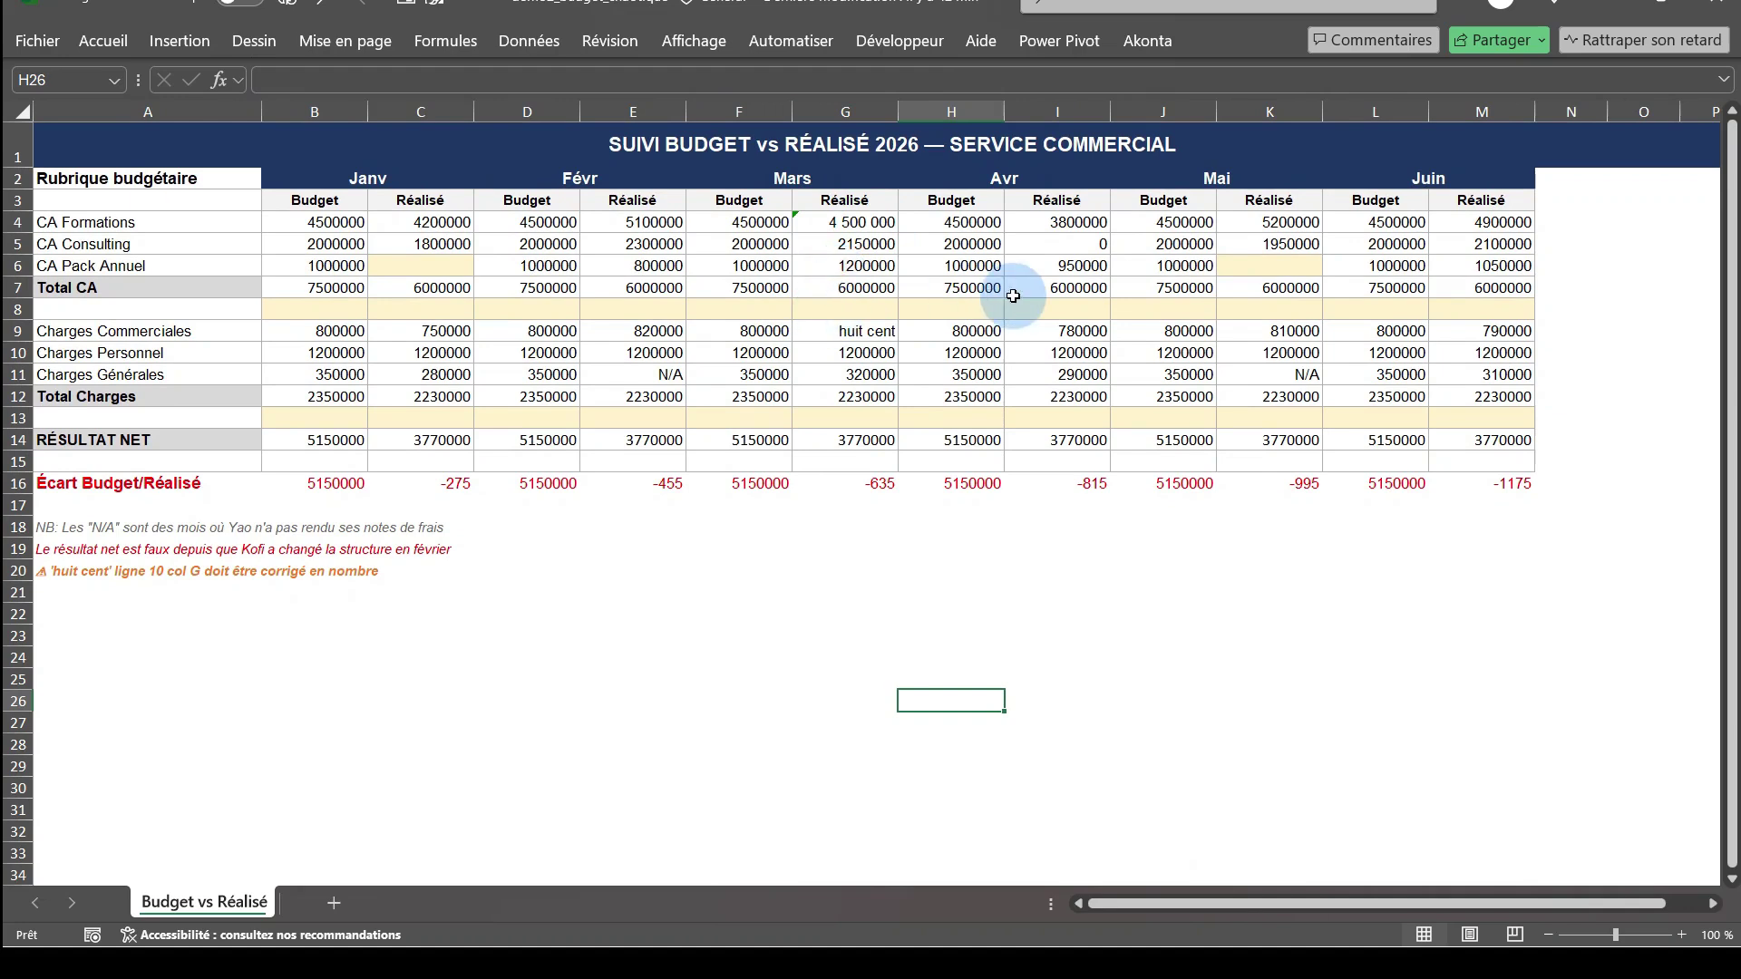
scroll(1173, 383, right, 1)
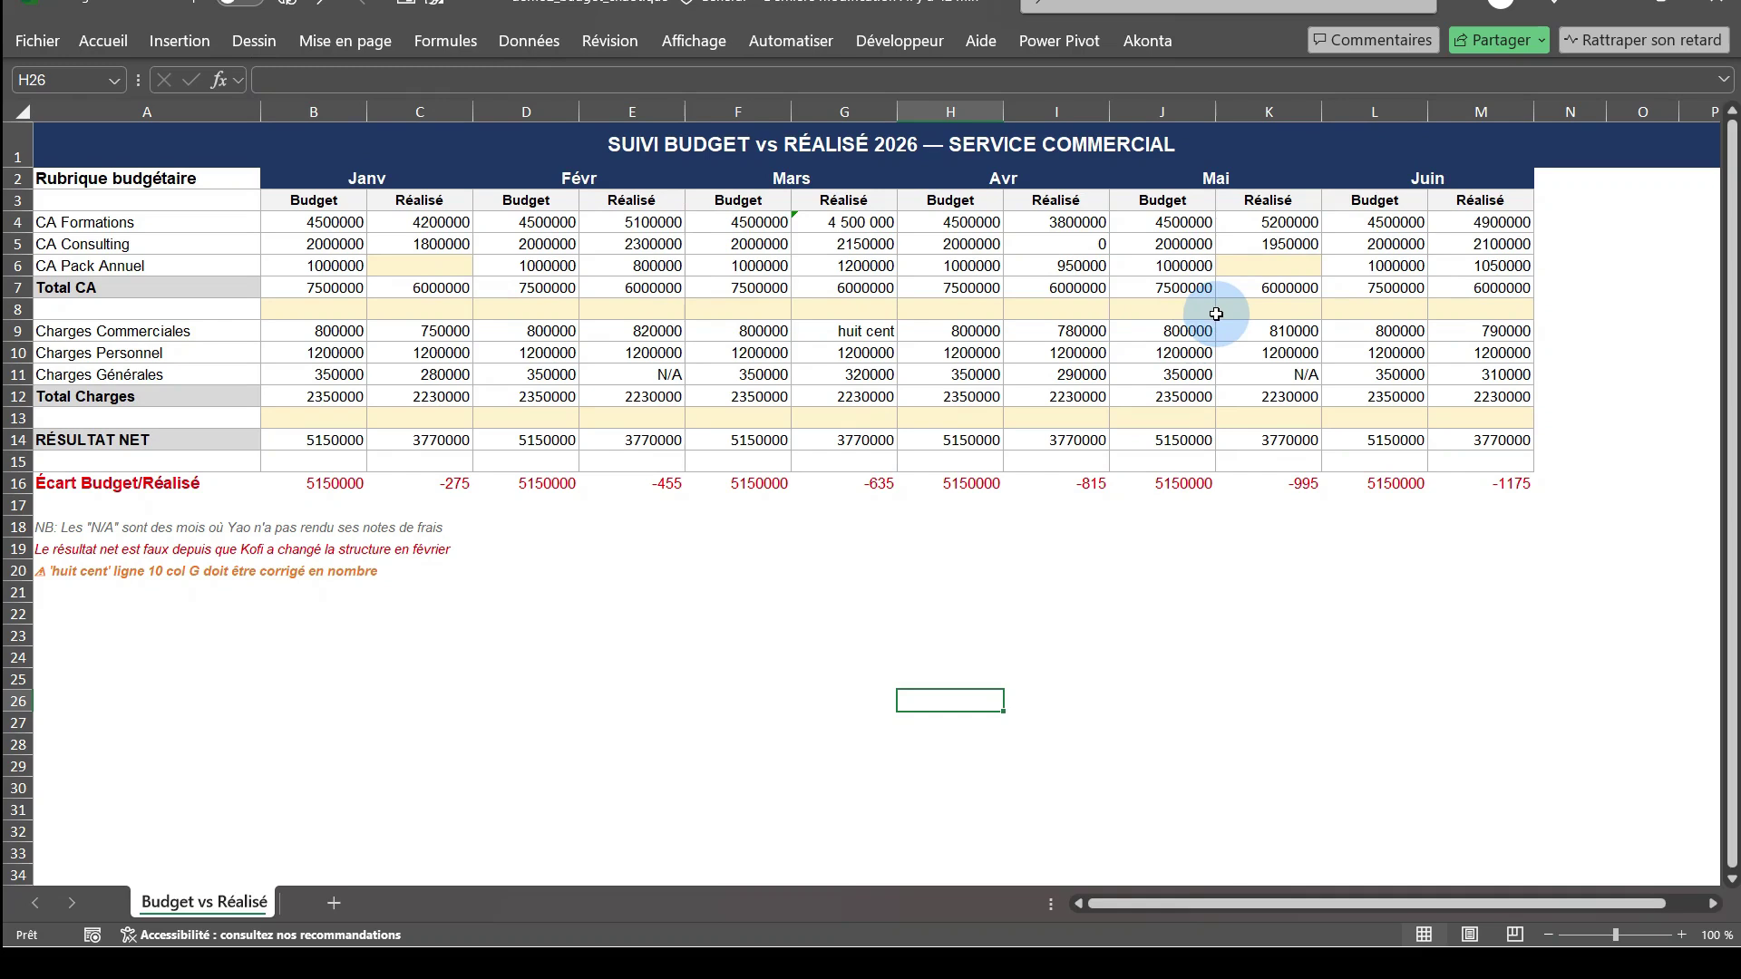
click(1729, 13)
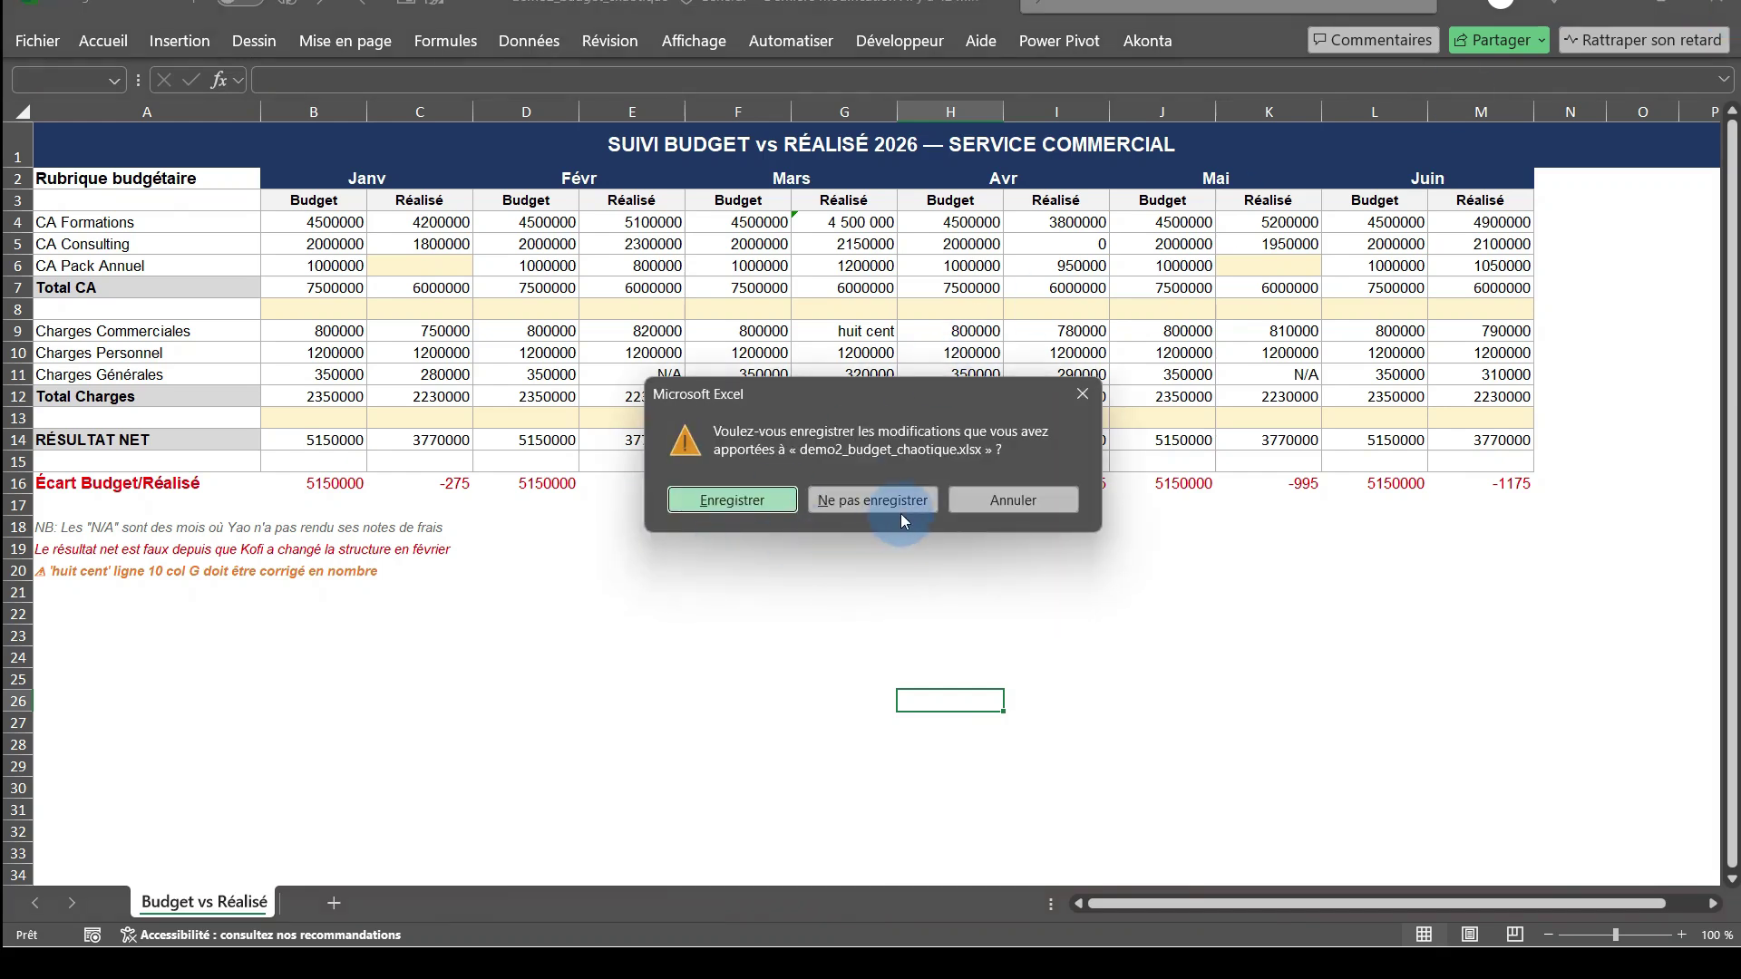
click(902, 510)
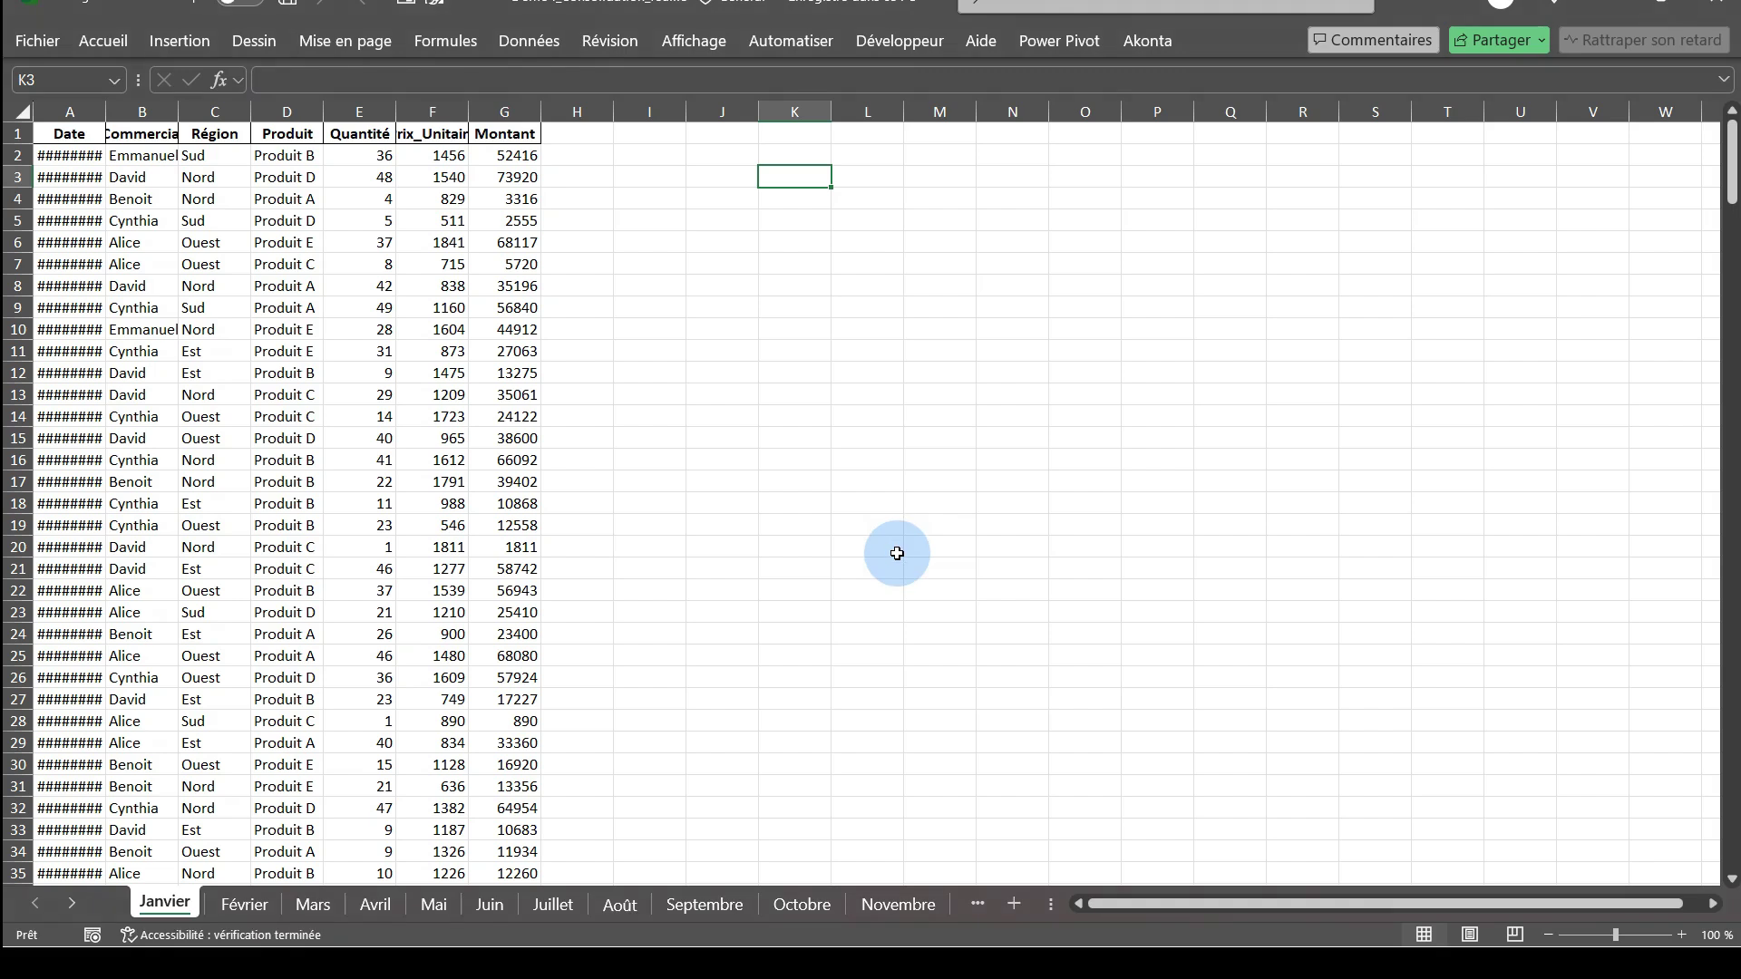
Return to Akili in the browser and attach the demo2_budget_chaotique workbook from the Démo AKILI folder to the new question.
key(alt+Tab)
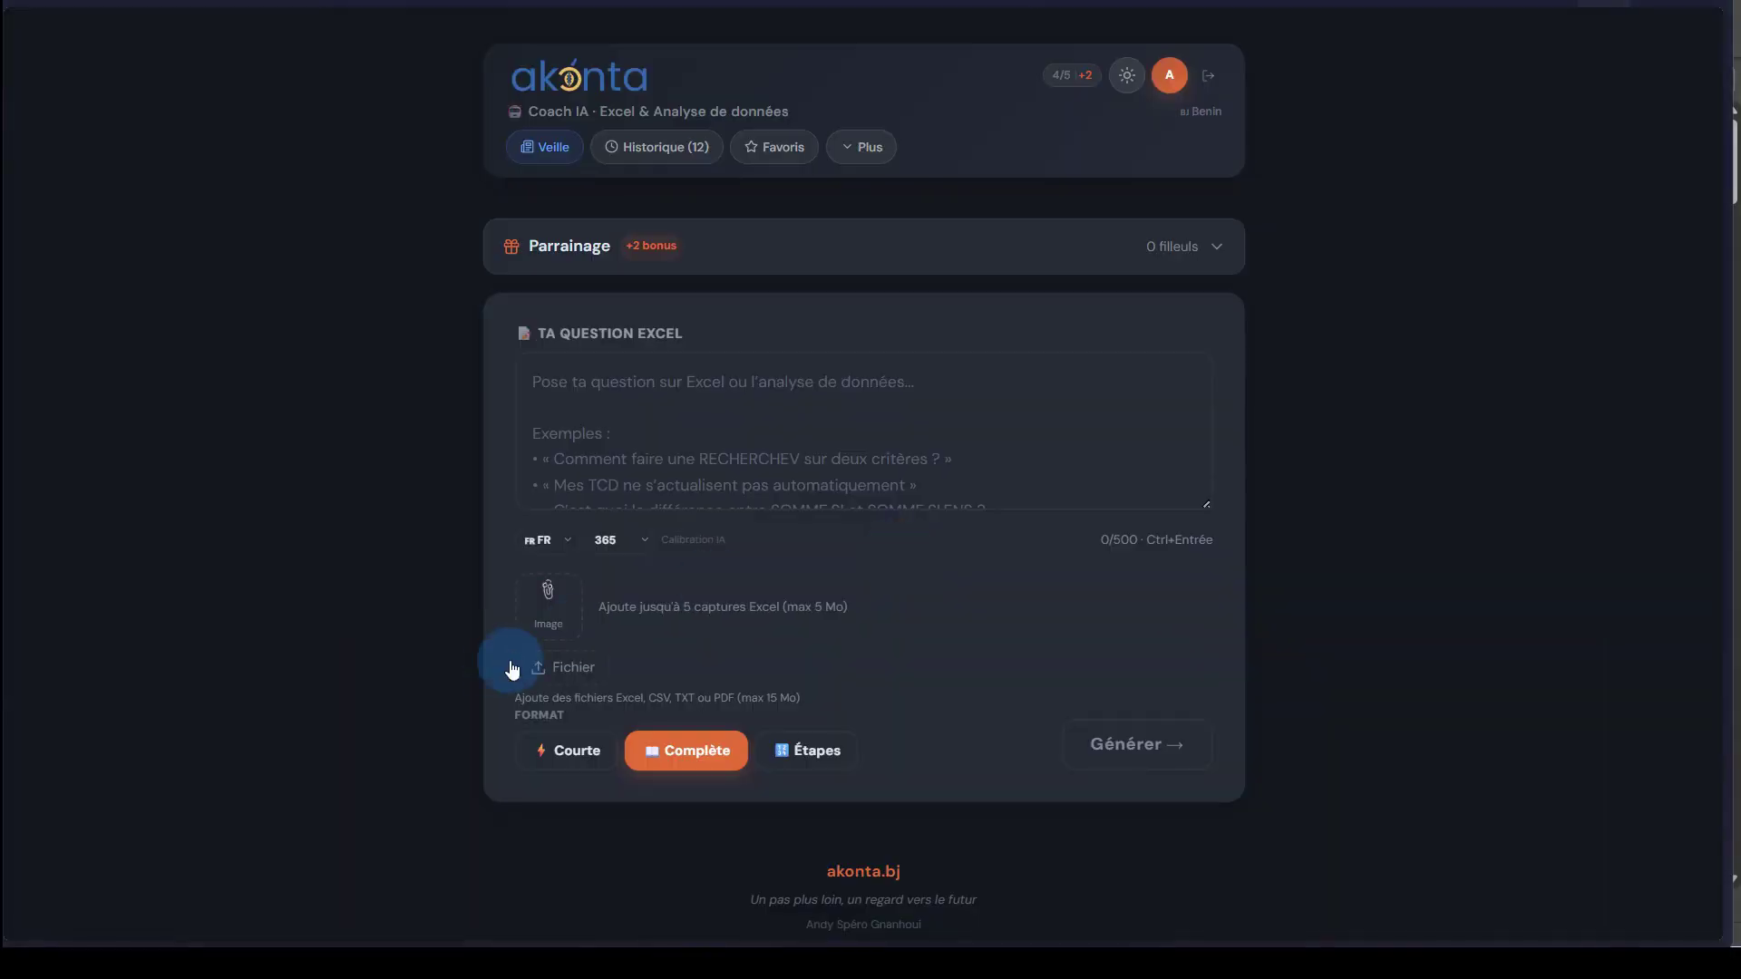
click(583, 675)
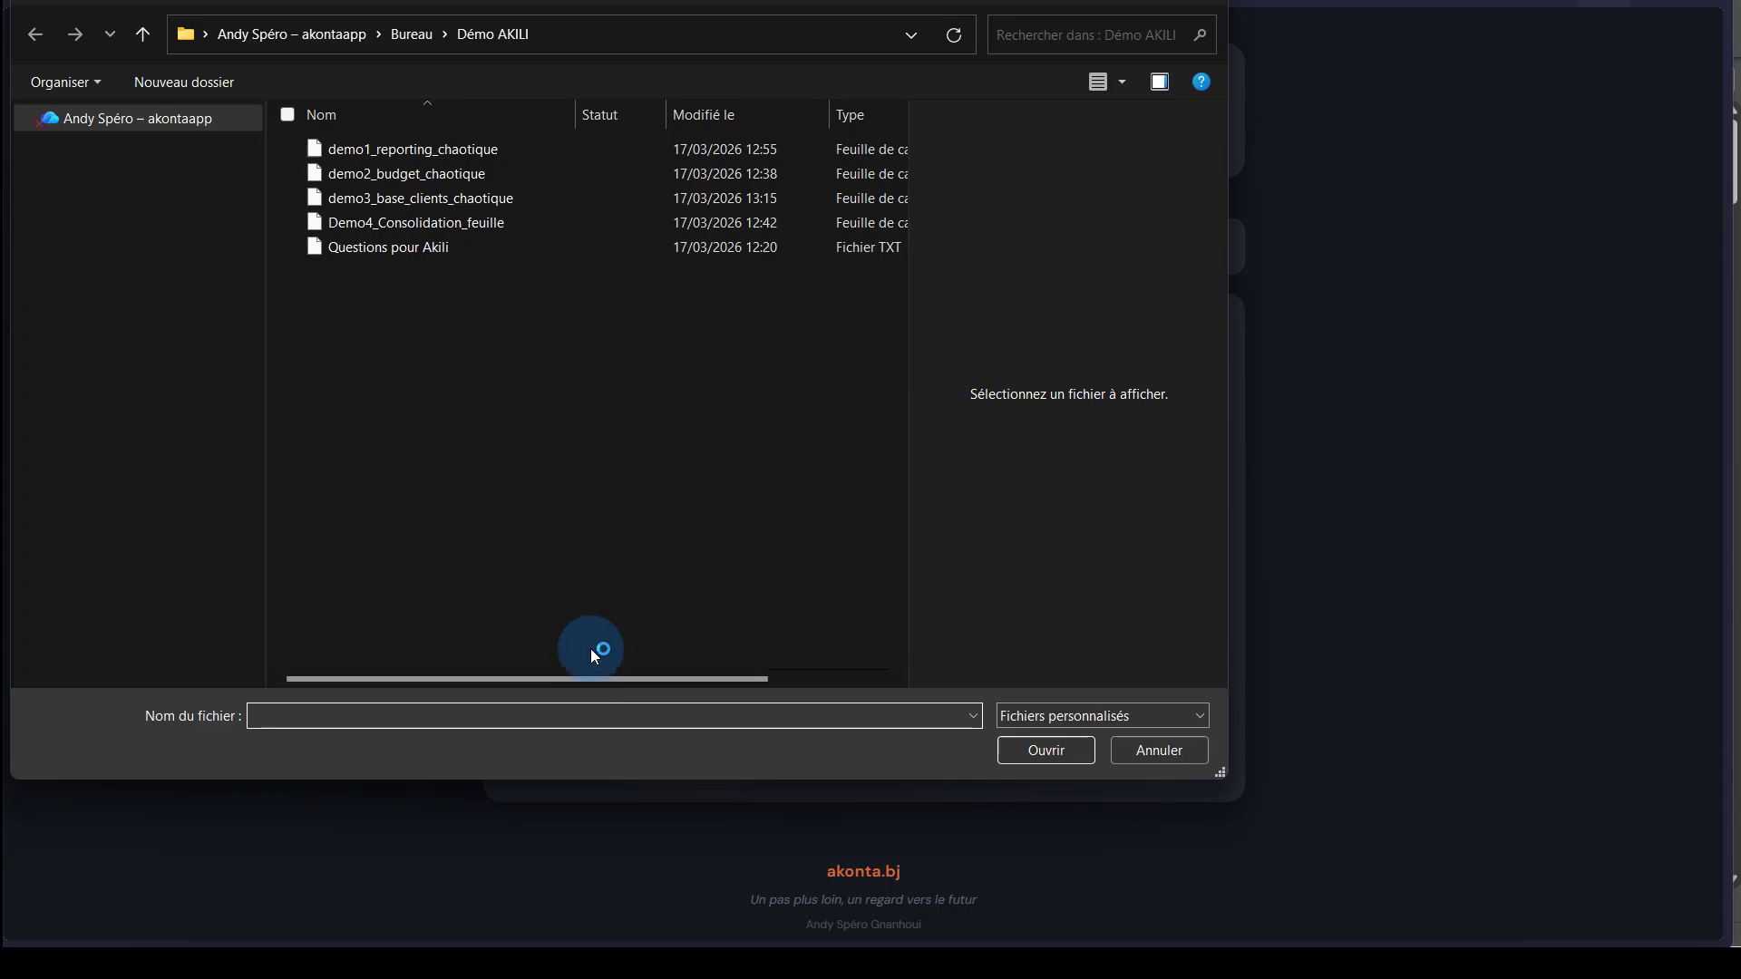
click(450, 182)
click(1074, 750)
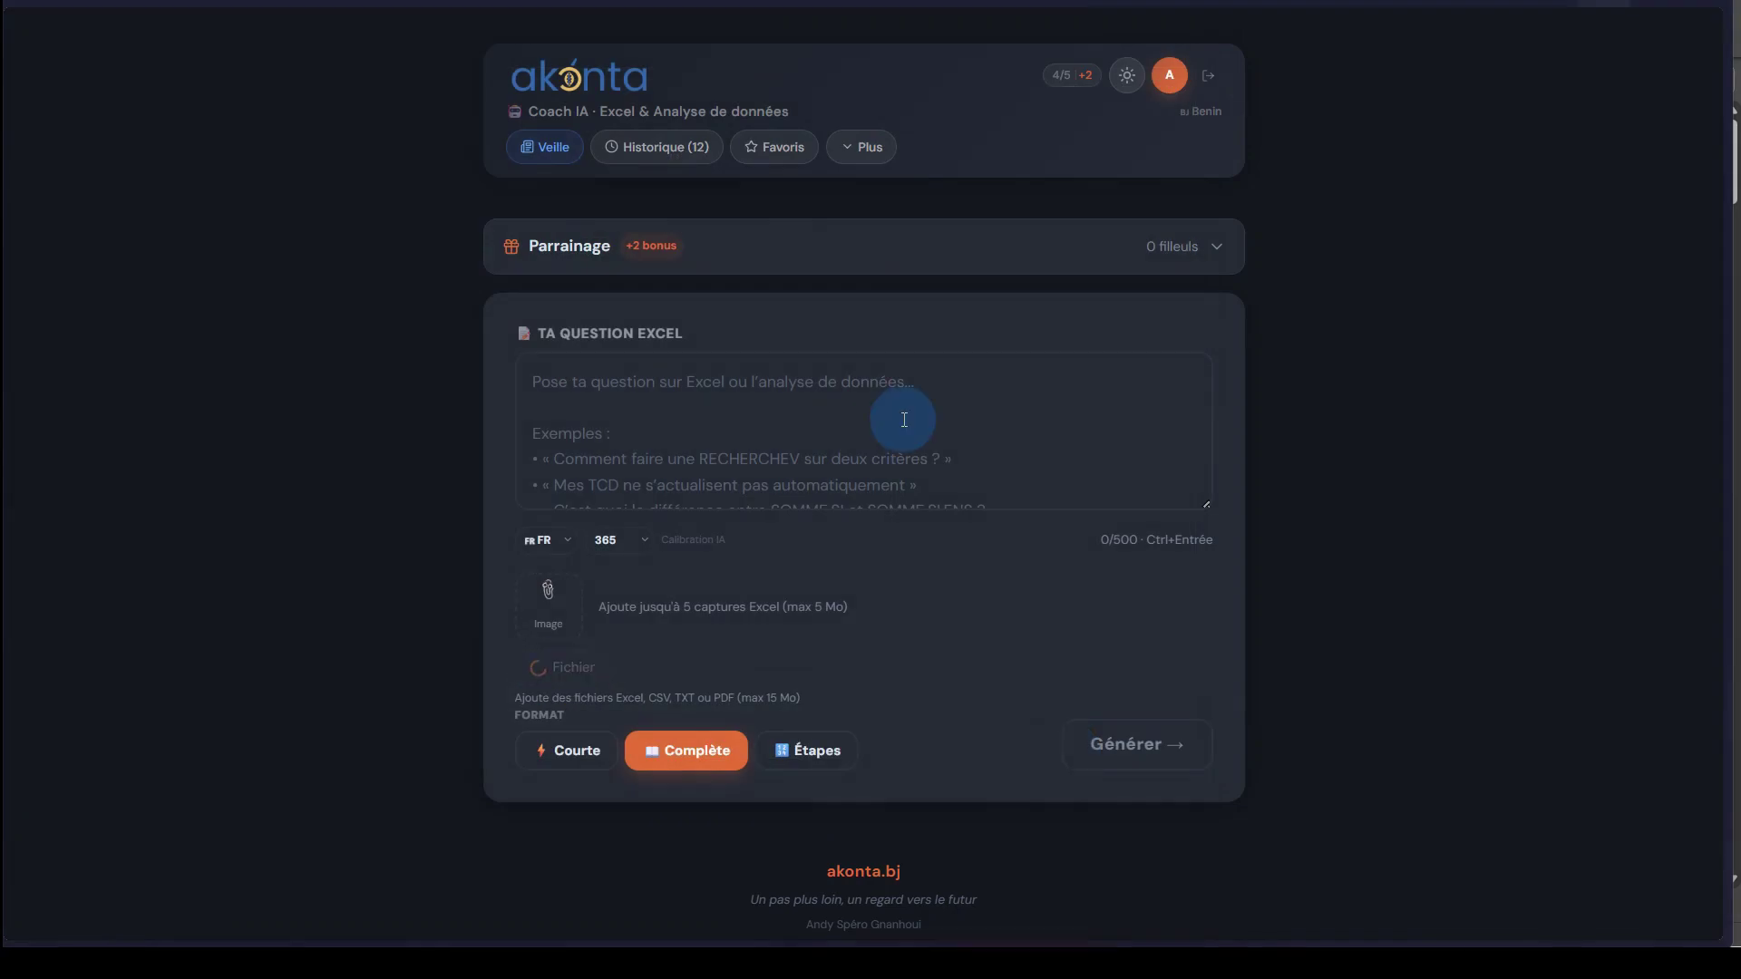
Fill the question field with the Question 3 text from Questions pour Akili.txt about restructuring Budget vs Réalisé into Mois, Type and Montant with Power Query.
click(905, 419)
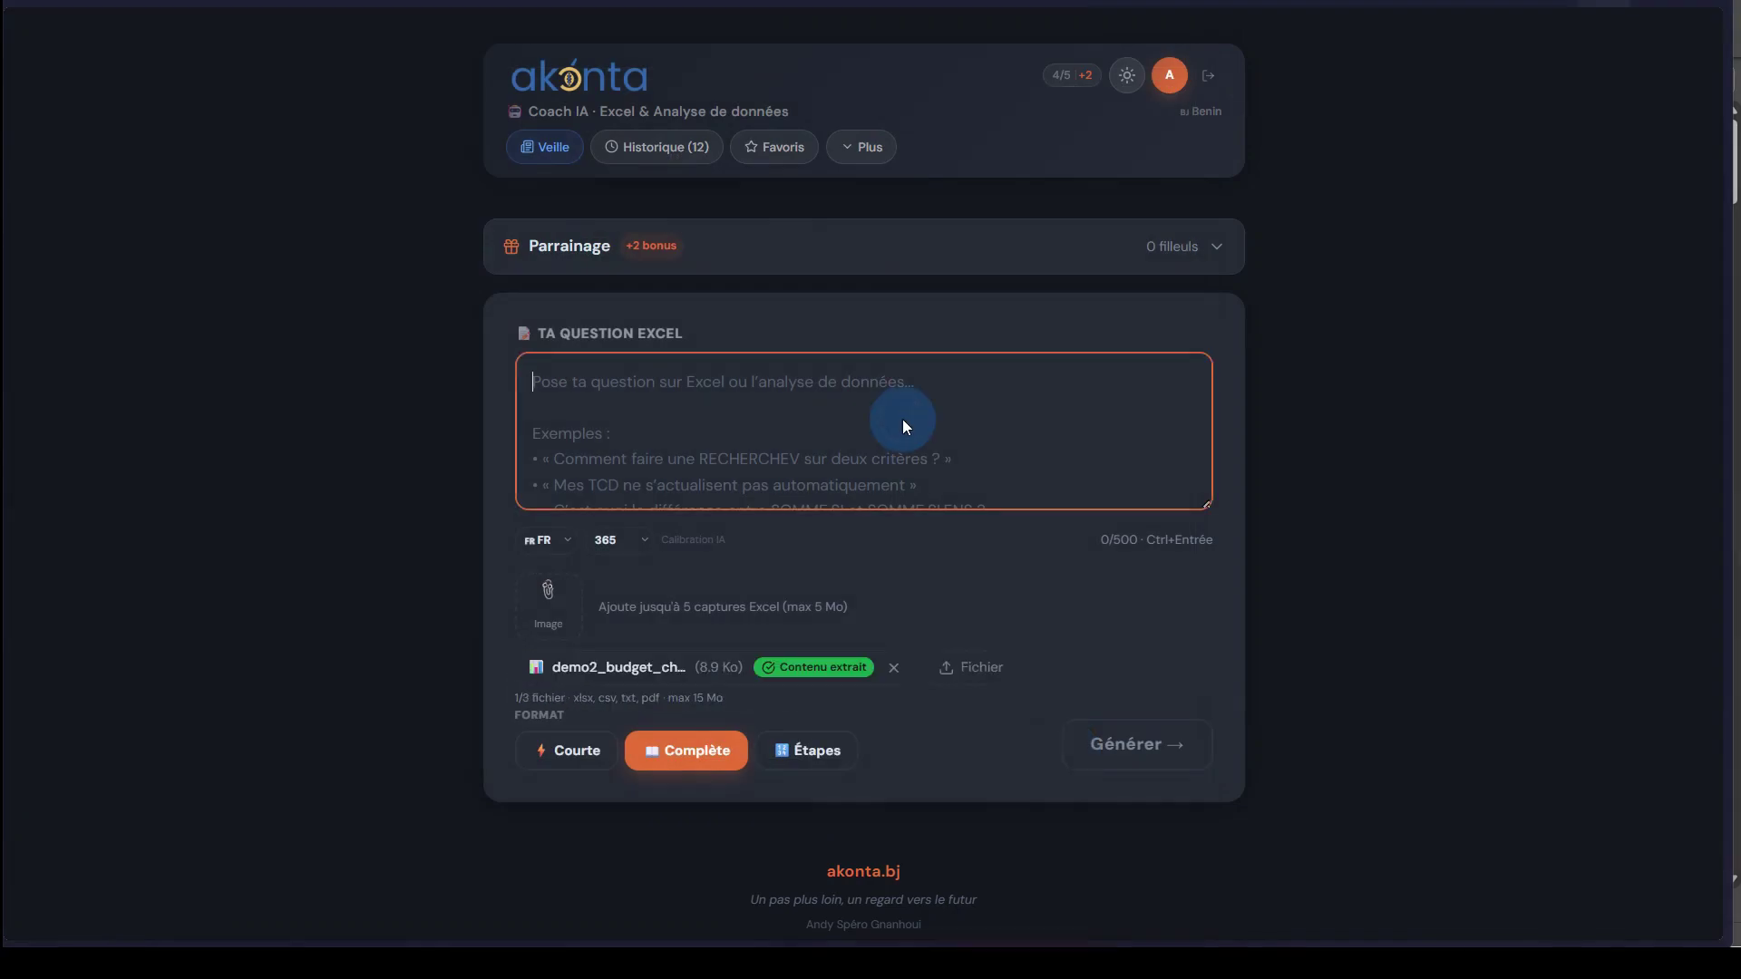
key(alt+Tab)
key(Tab)
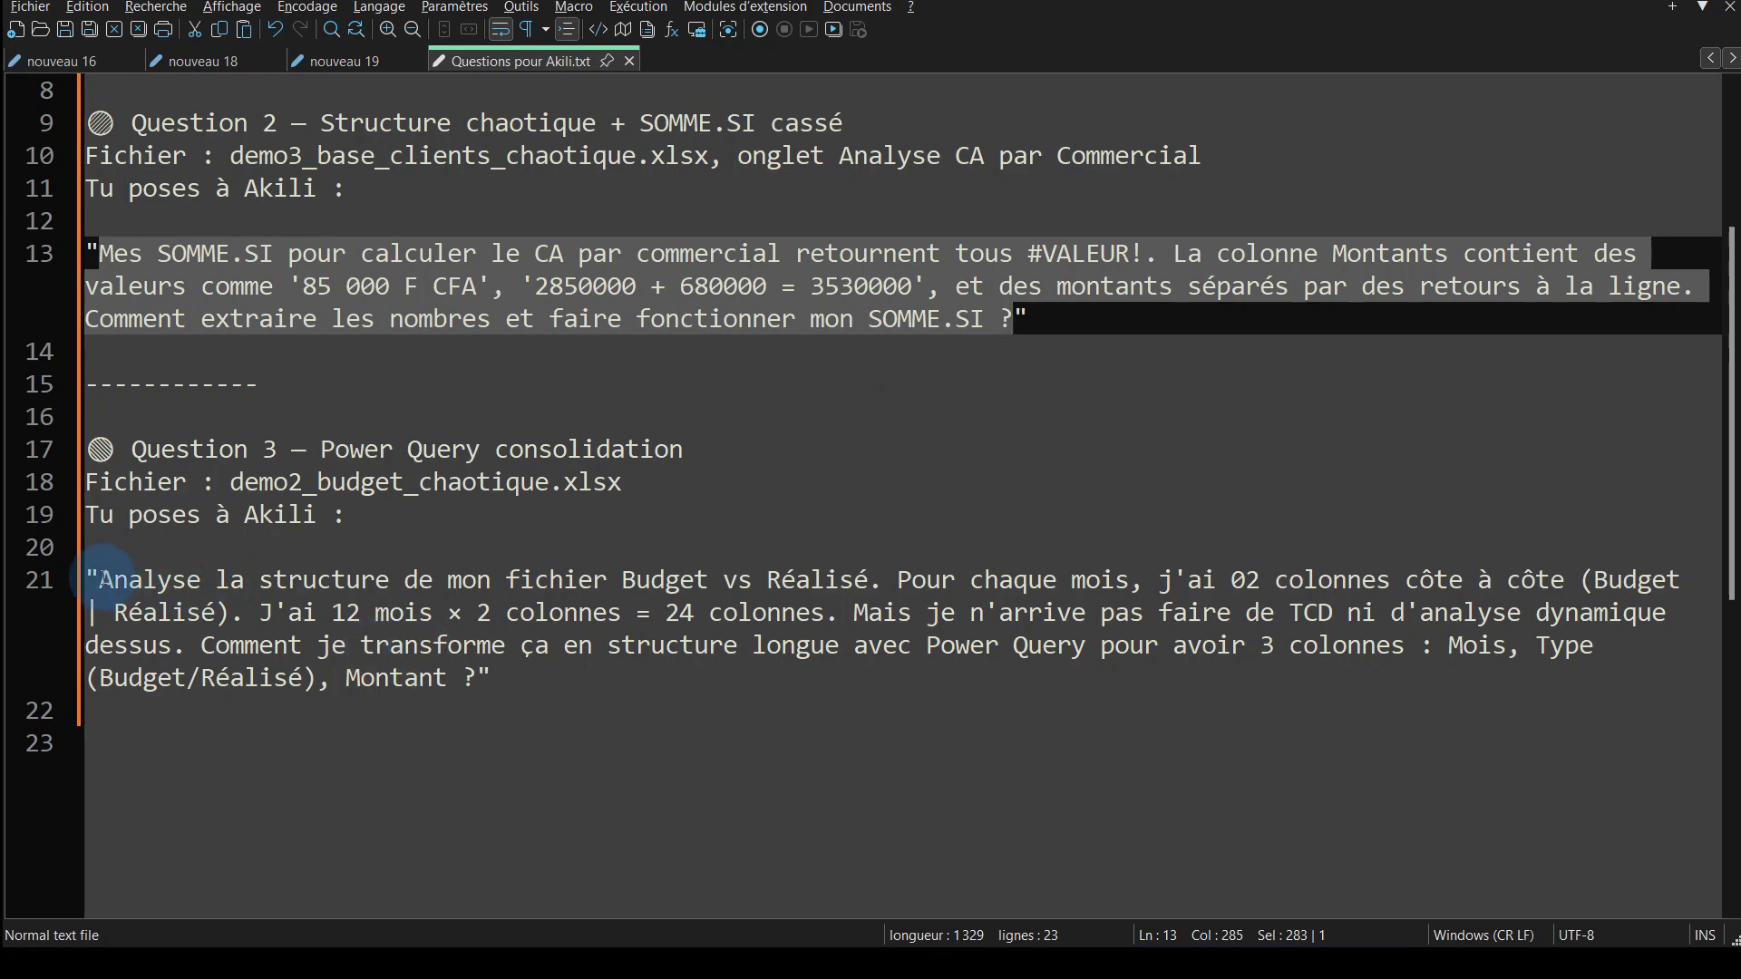
click(101, 580)
drag(101, 580, 470, 686)
key(ctrl+c)
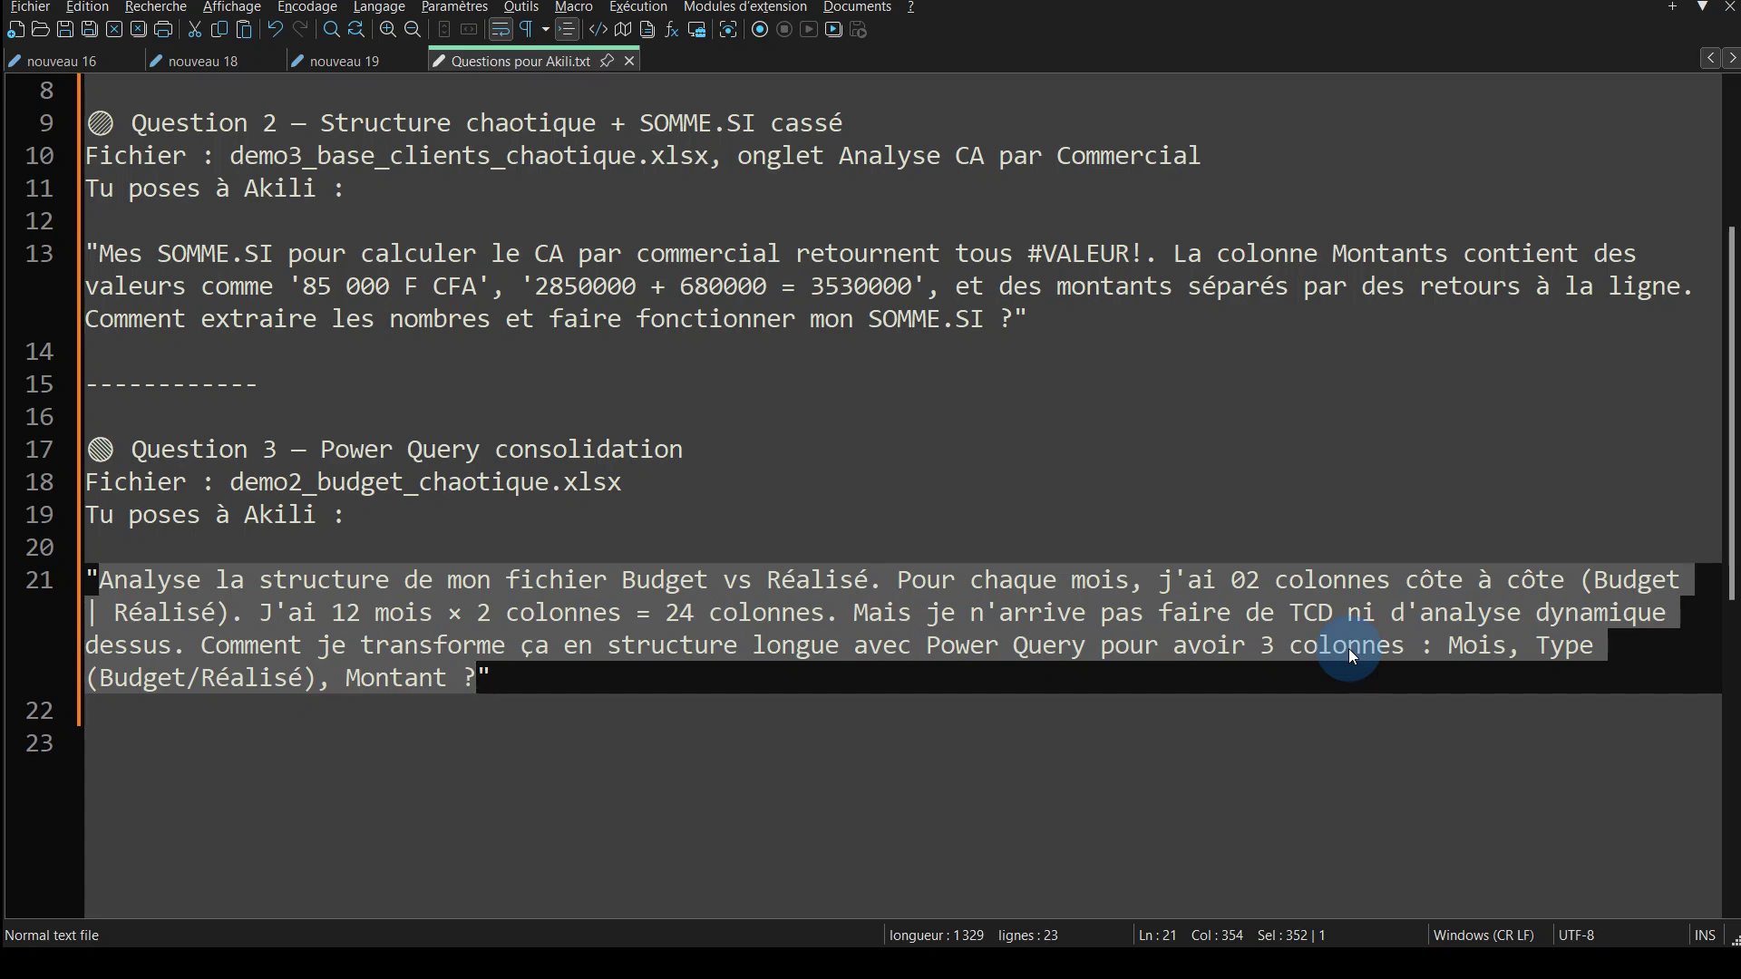
key(alt+Tab)
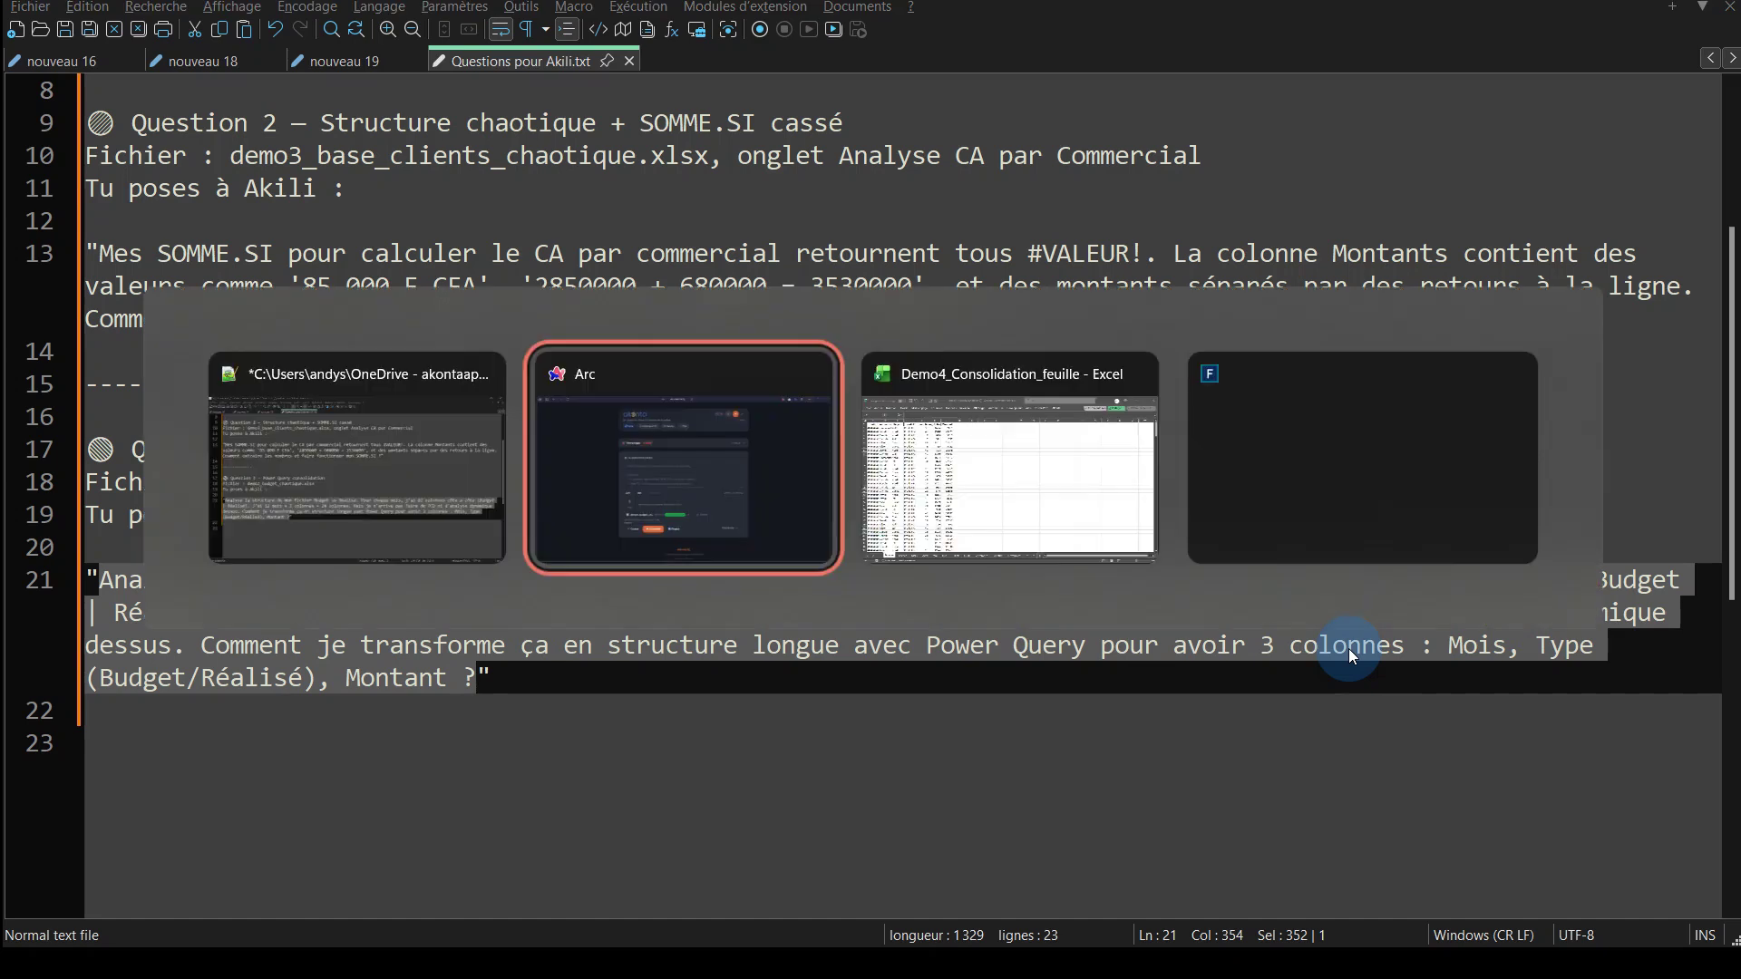
key(ctrl+v)
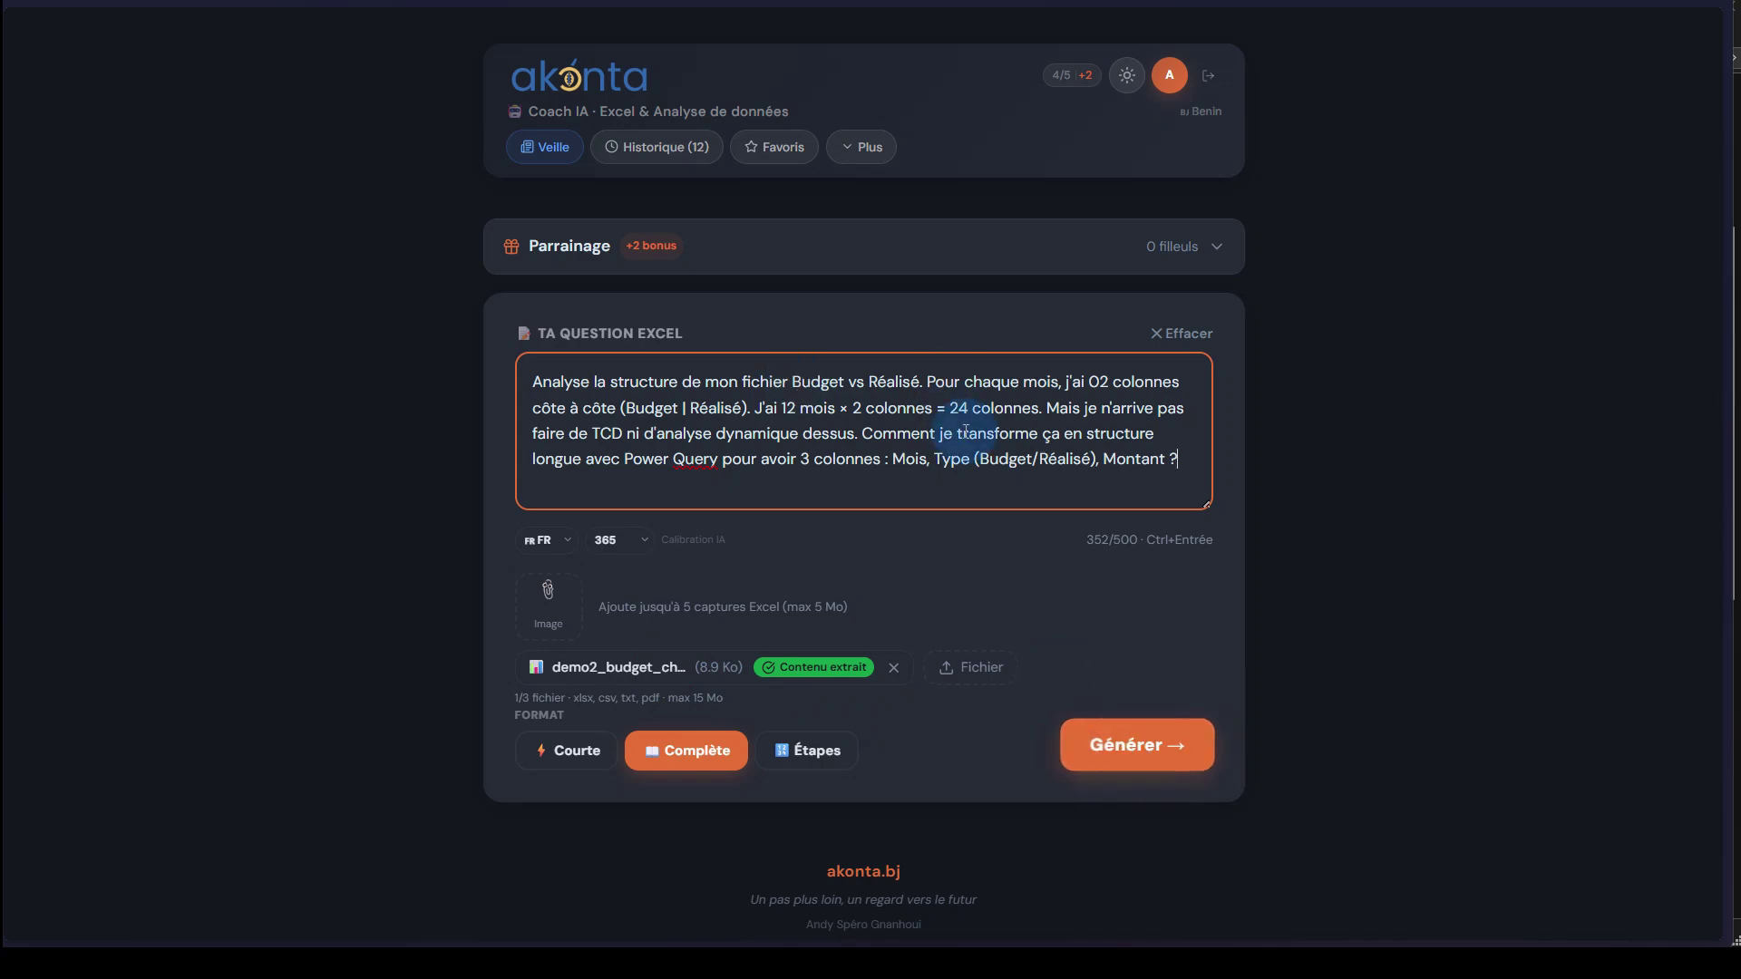
Set the answer format to Étapes, generate the answer to the budget restructuring question and dismiss the bonus credit notification.
click(804, 761)
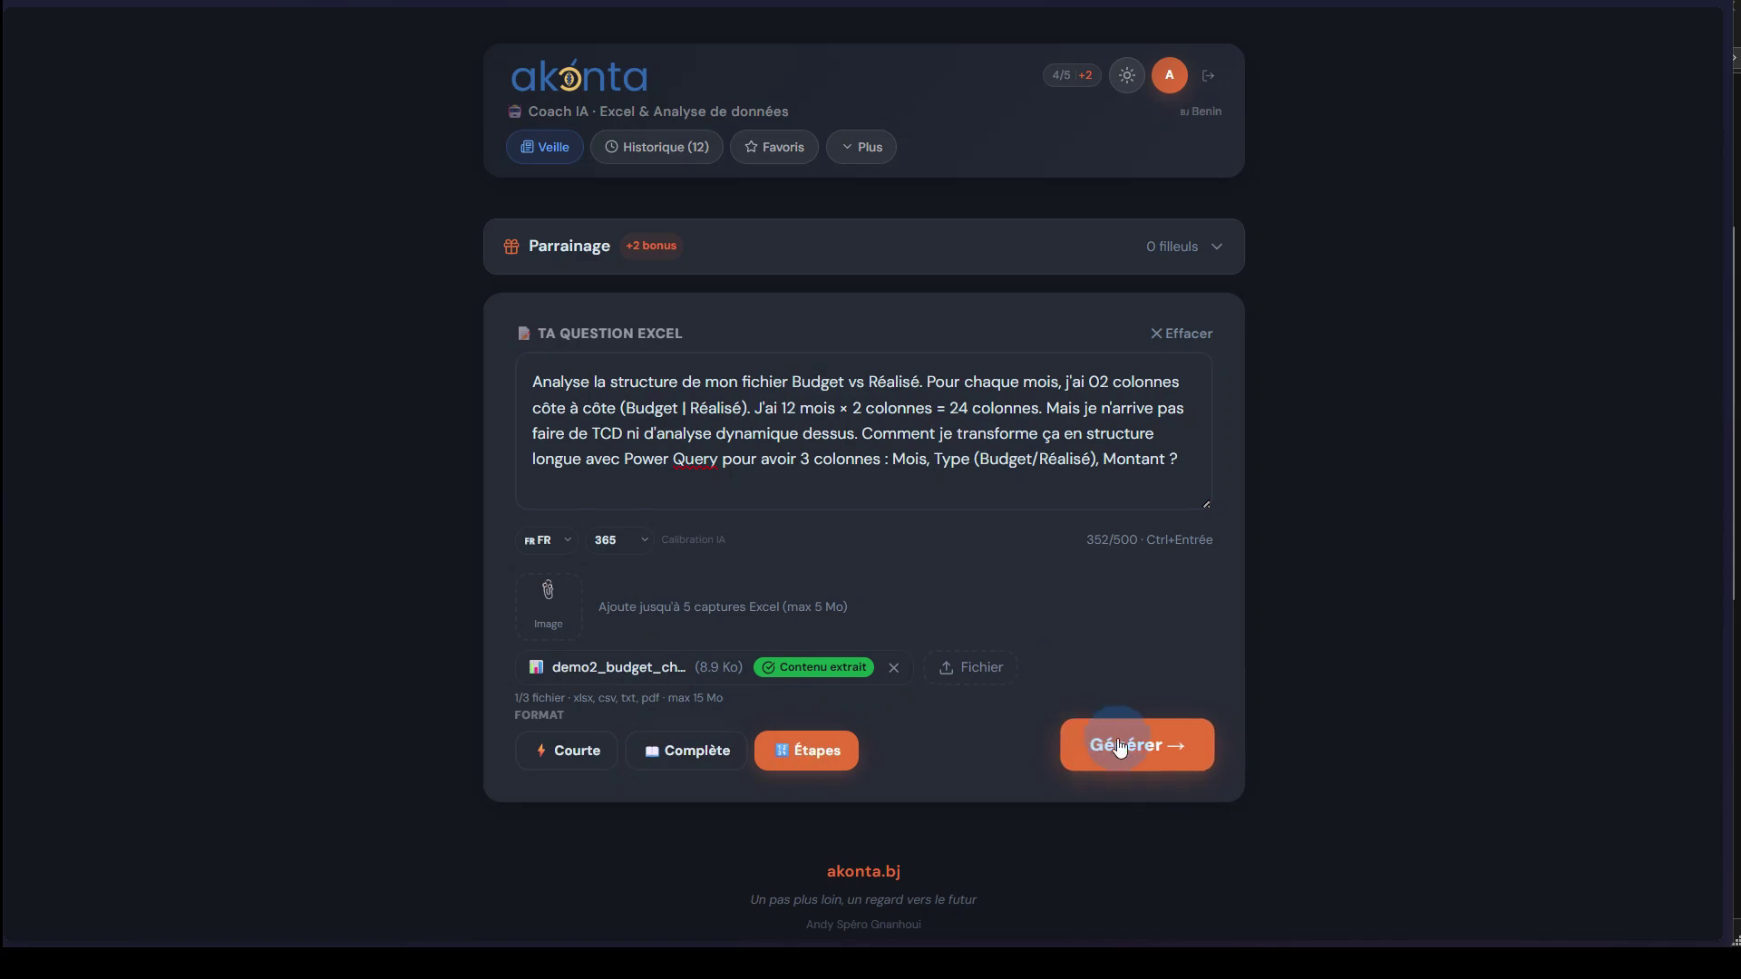
click(671, 758)
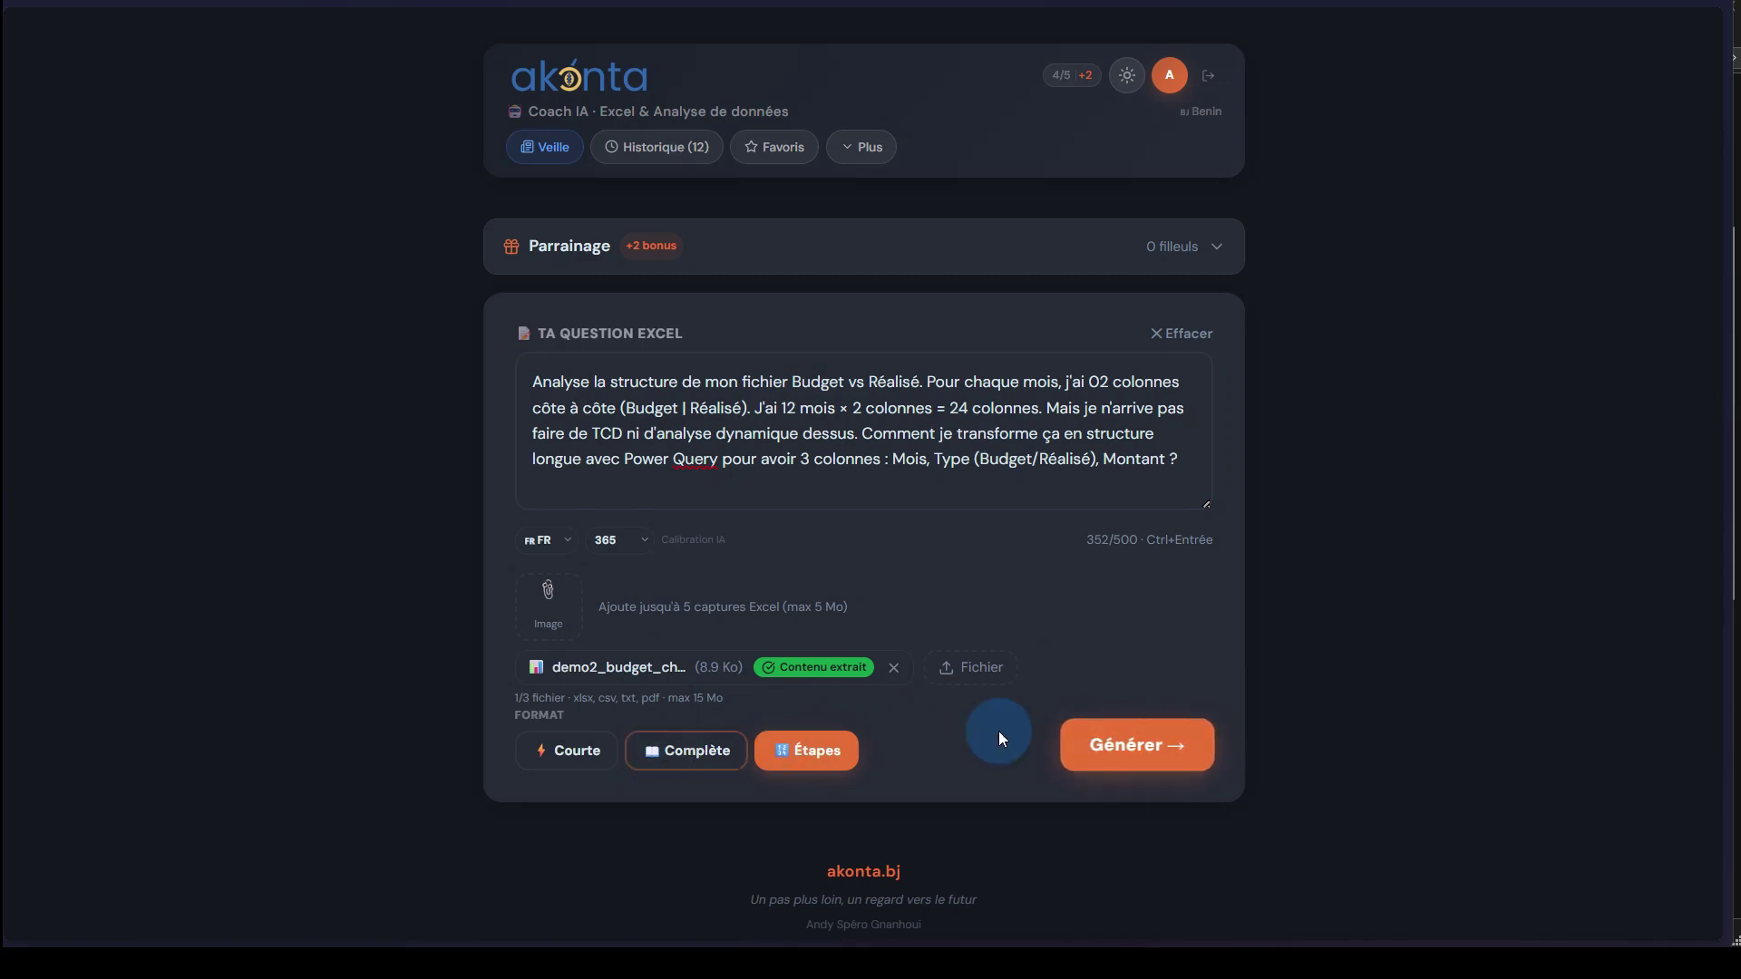
click(1124, 753)
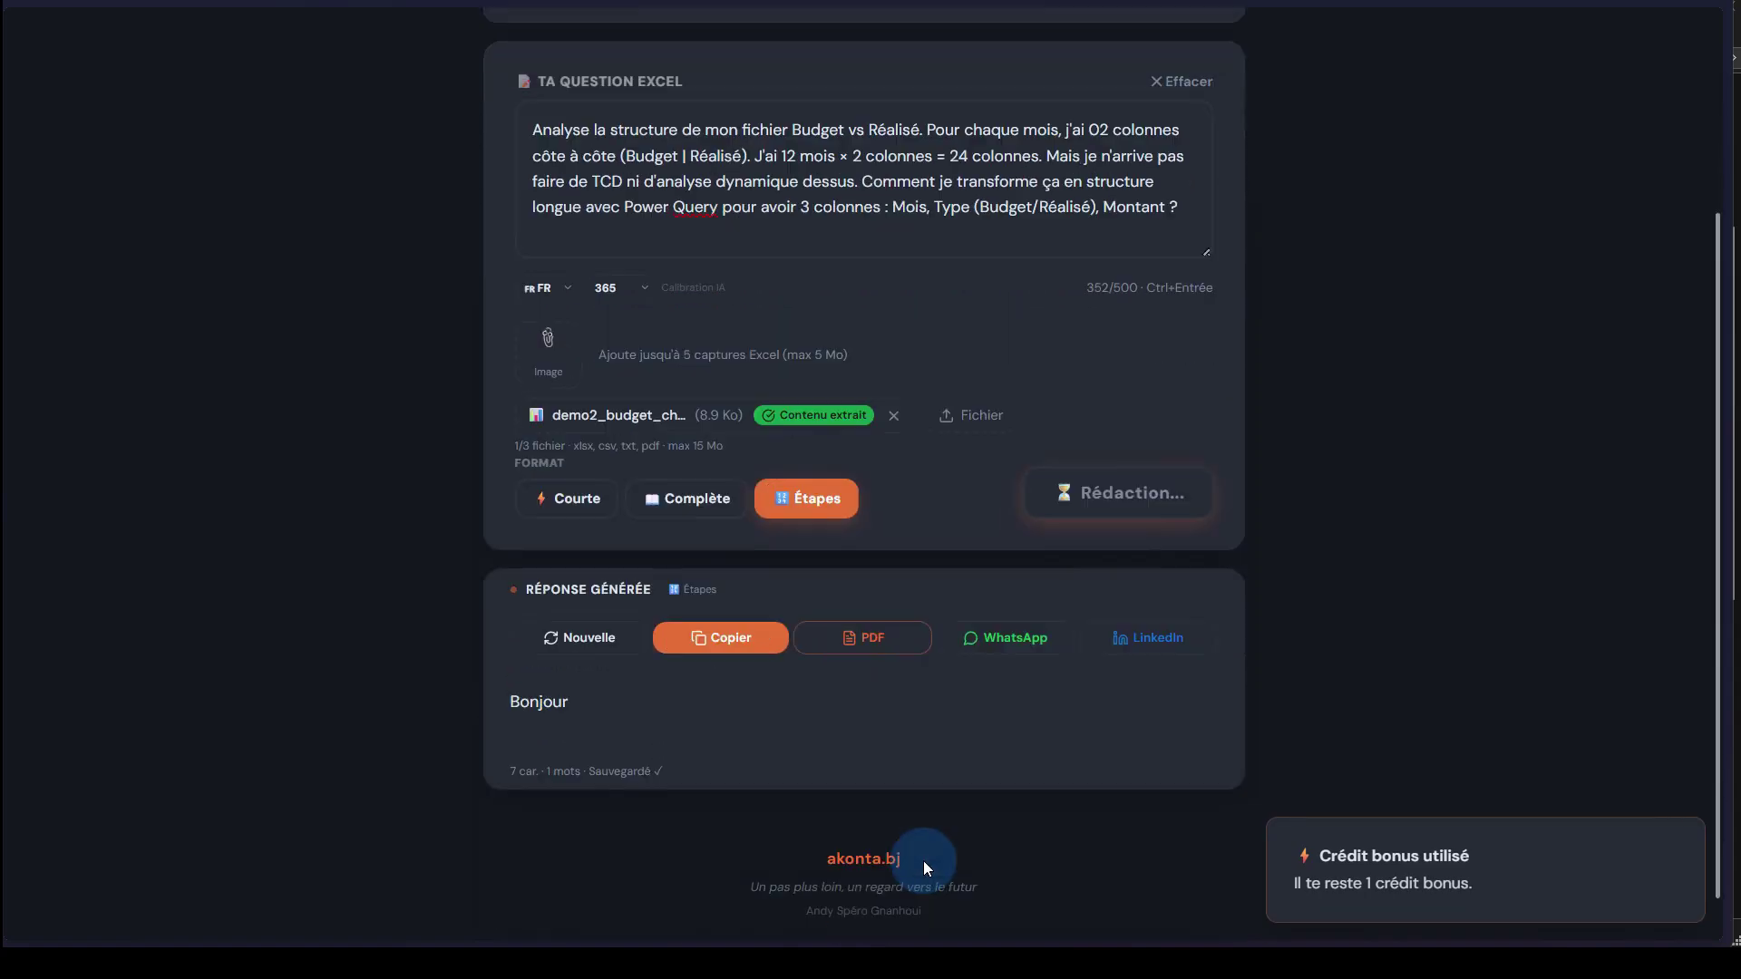
click(1691, 843)
Review the generated Power Query guide from Préparation initiale dans Excel through Charger les données dans Excel, the M code example and the Astuce de pro.
scroll(1134, 836, down, 3)
scroll(1135, 836, down, 5)
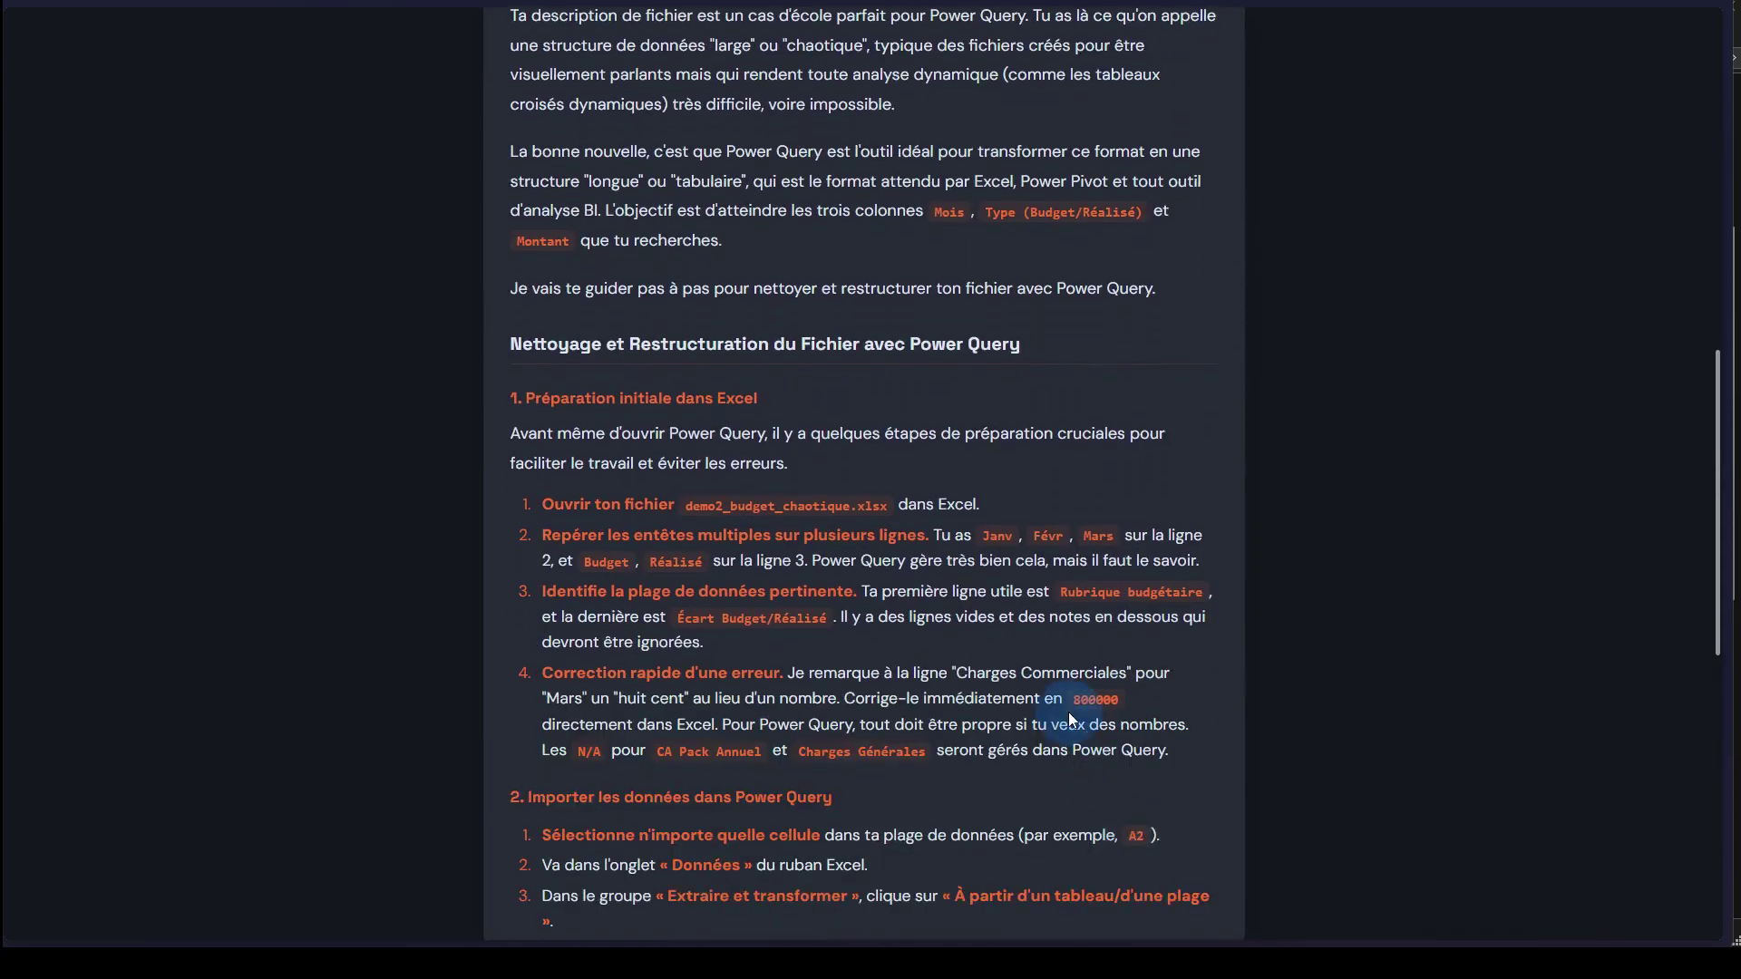
scroll(1068, 711, down, 9)
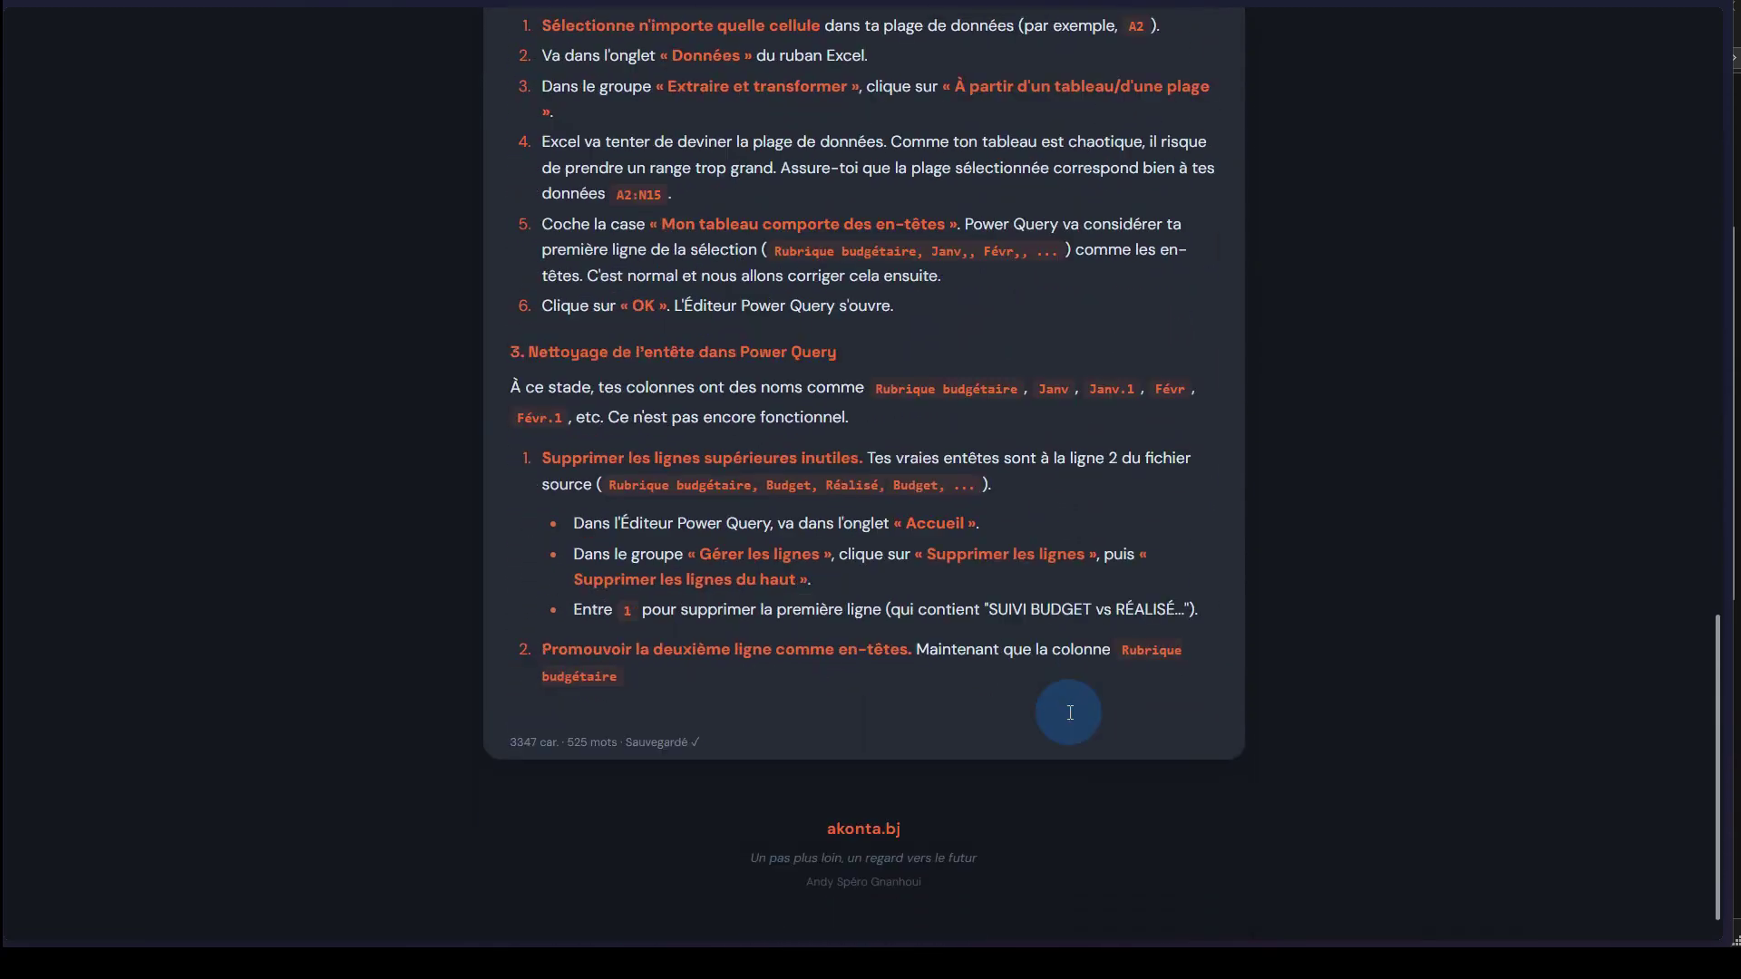
scroll(1068, 711, down, 5)
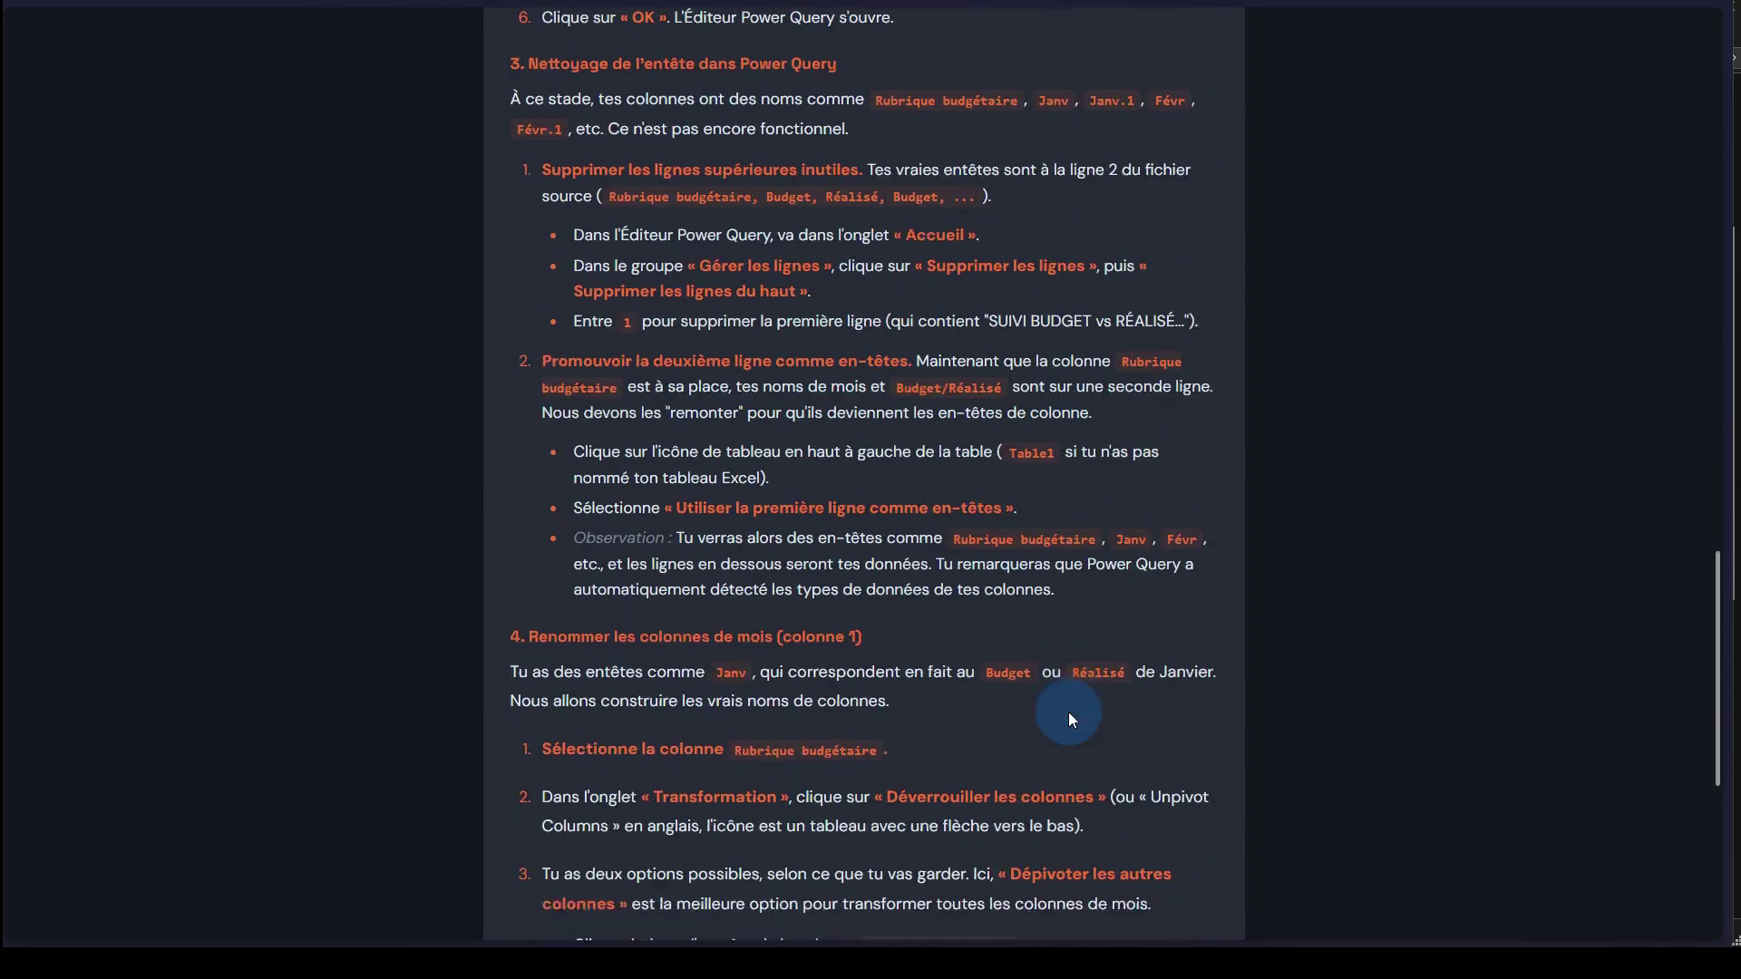
scroll(1071, 717, down, 5)
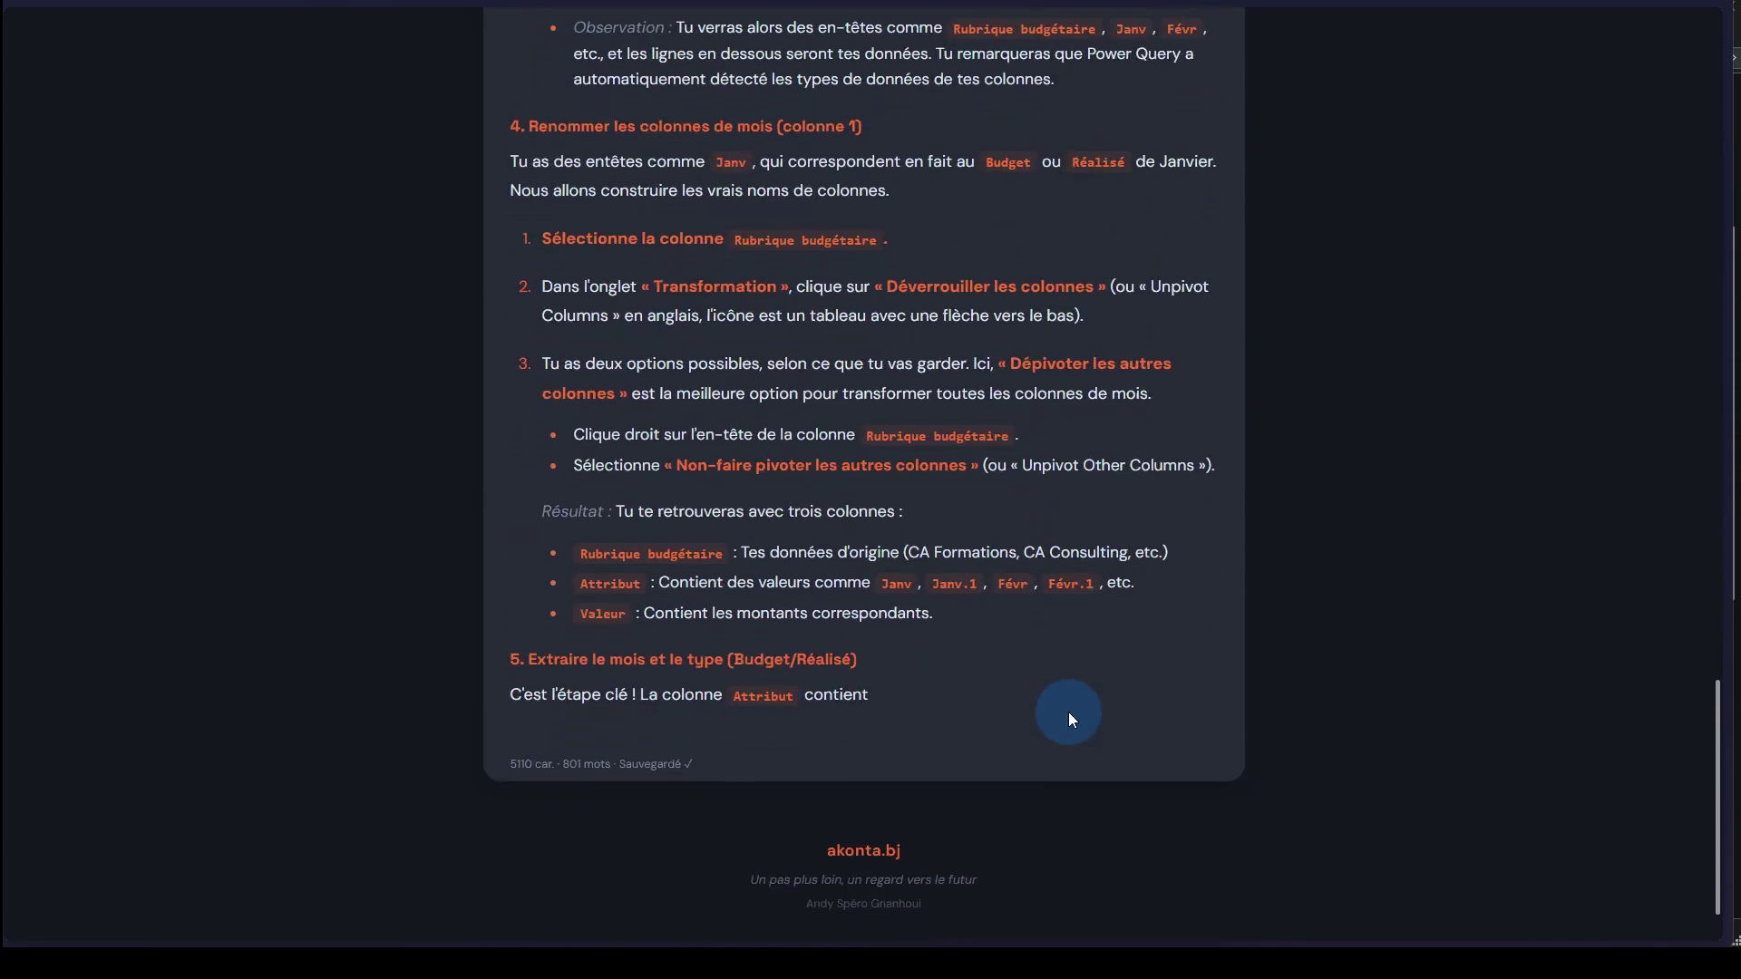
scroll(1072, 719, down, 7)
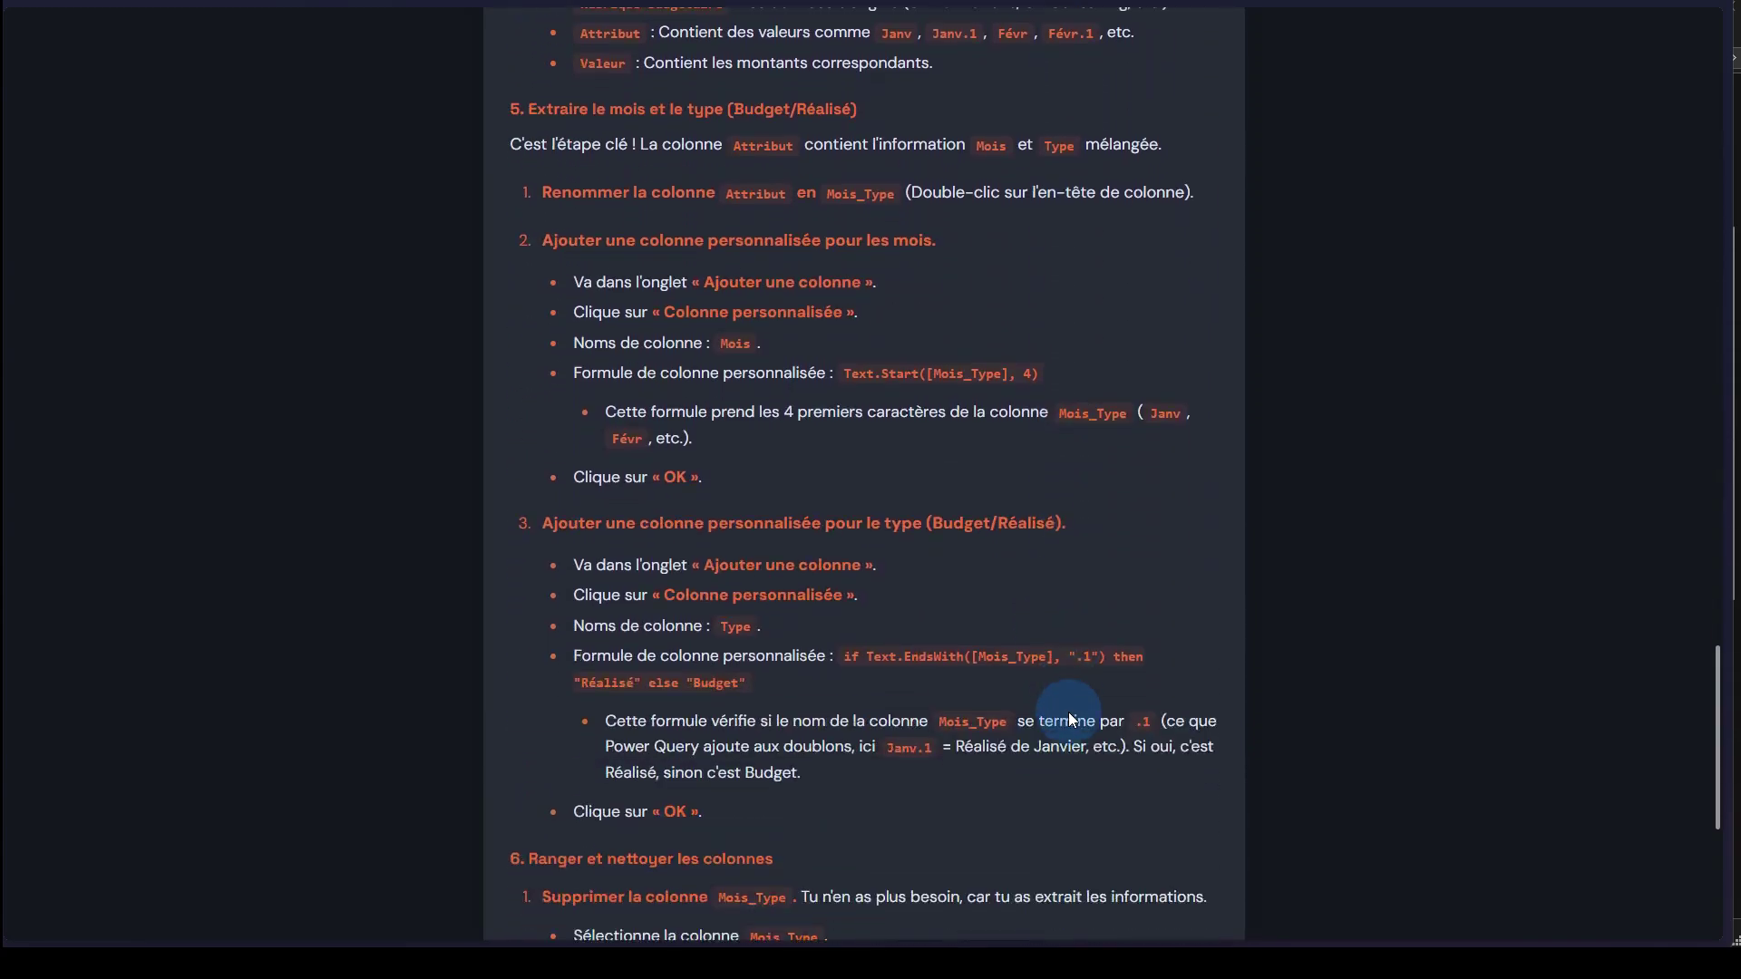
scroll(1068, 711, down, 9)
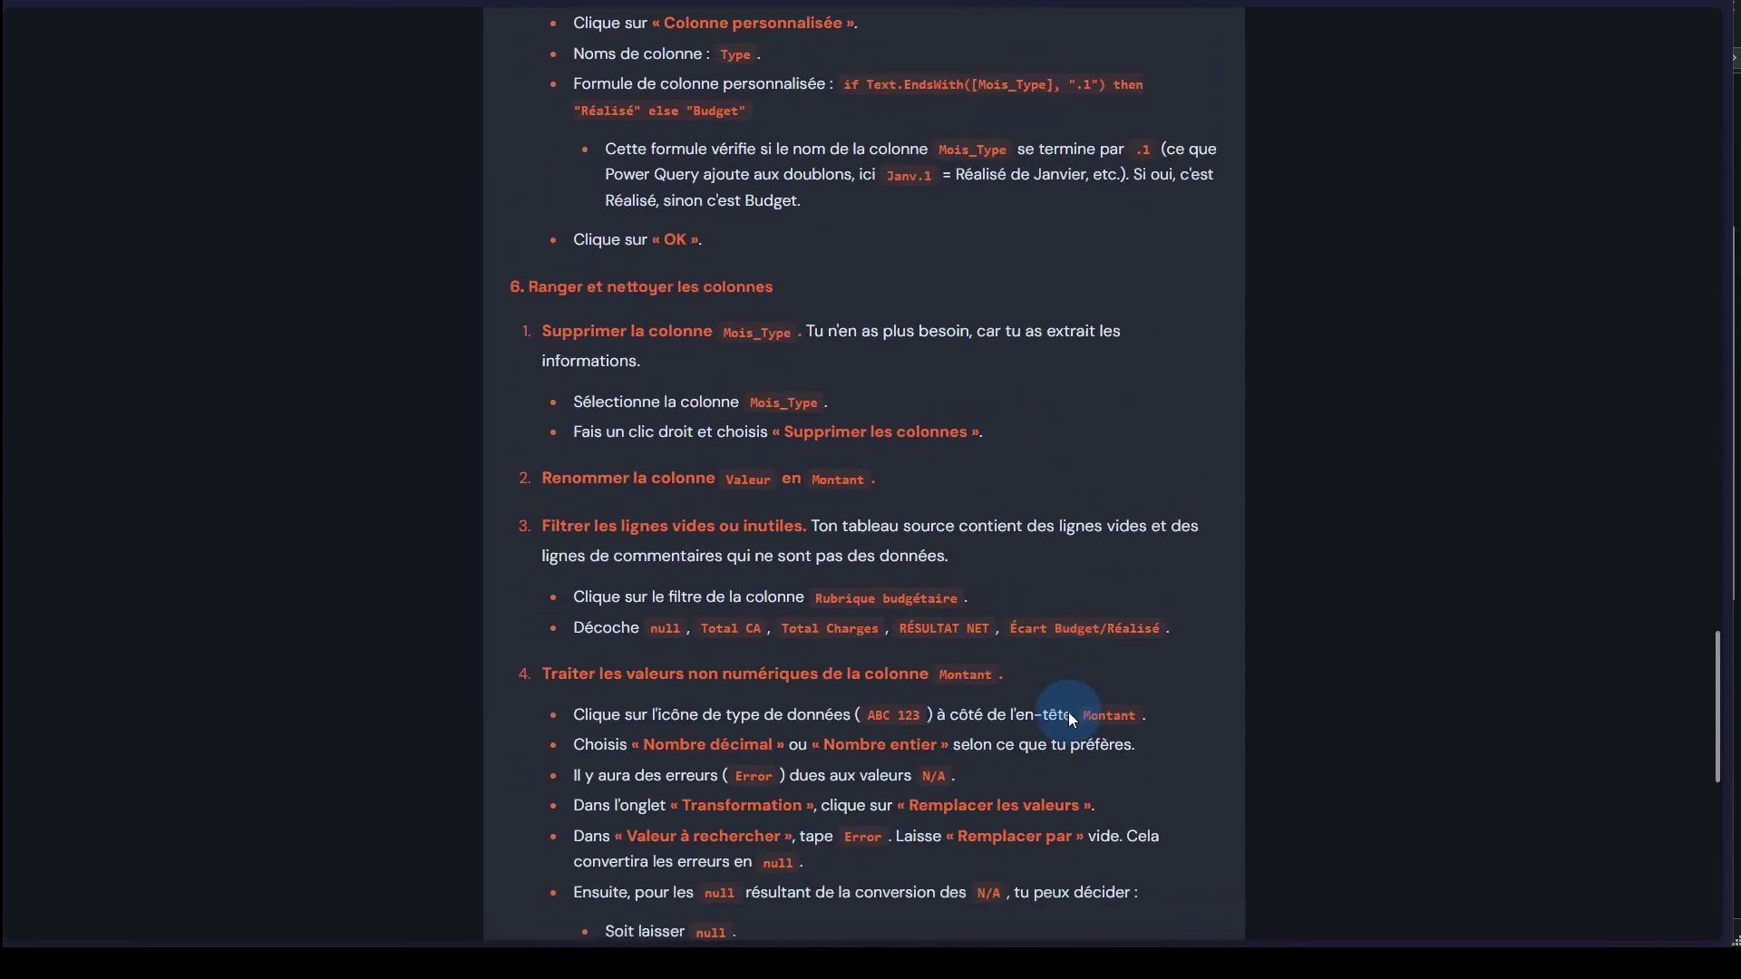
scroll(1068, 711, down, 6)
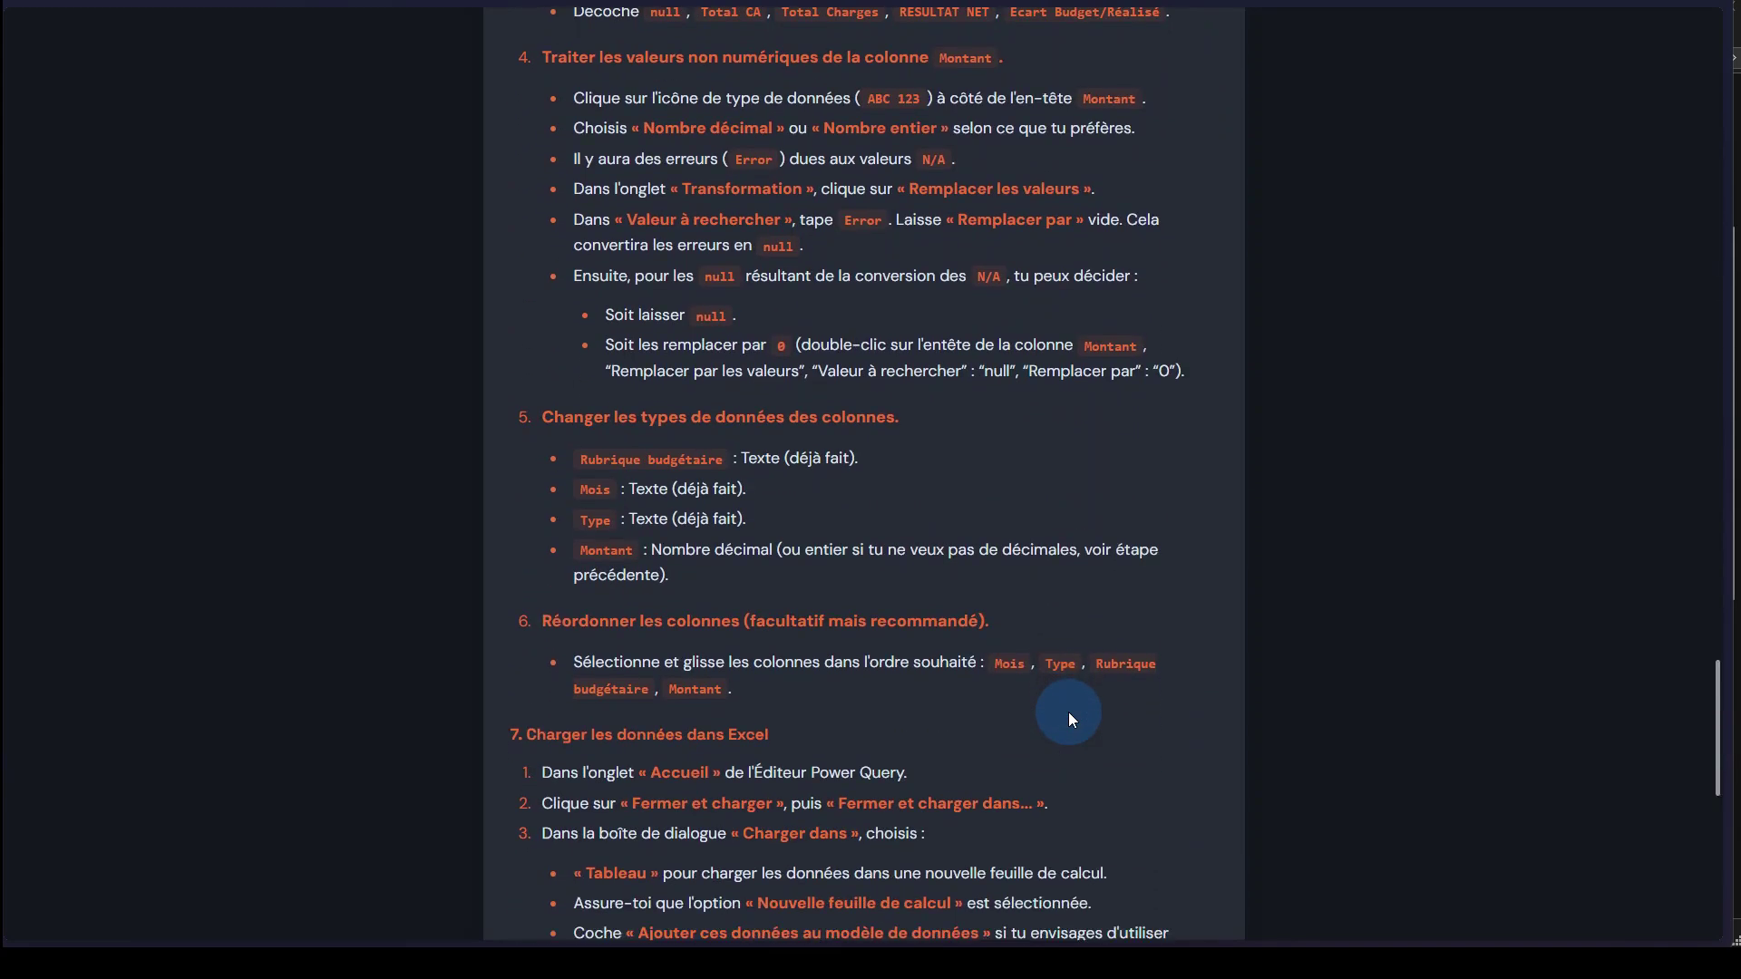
scroll(1068, 711, down, 1)
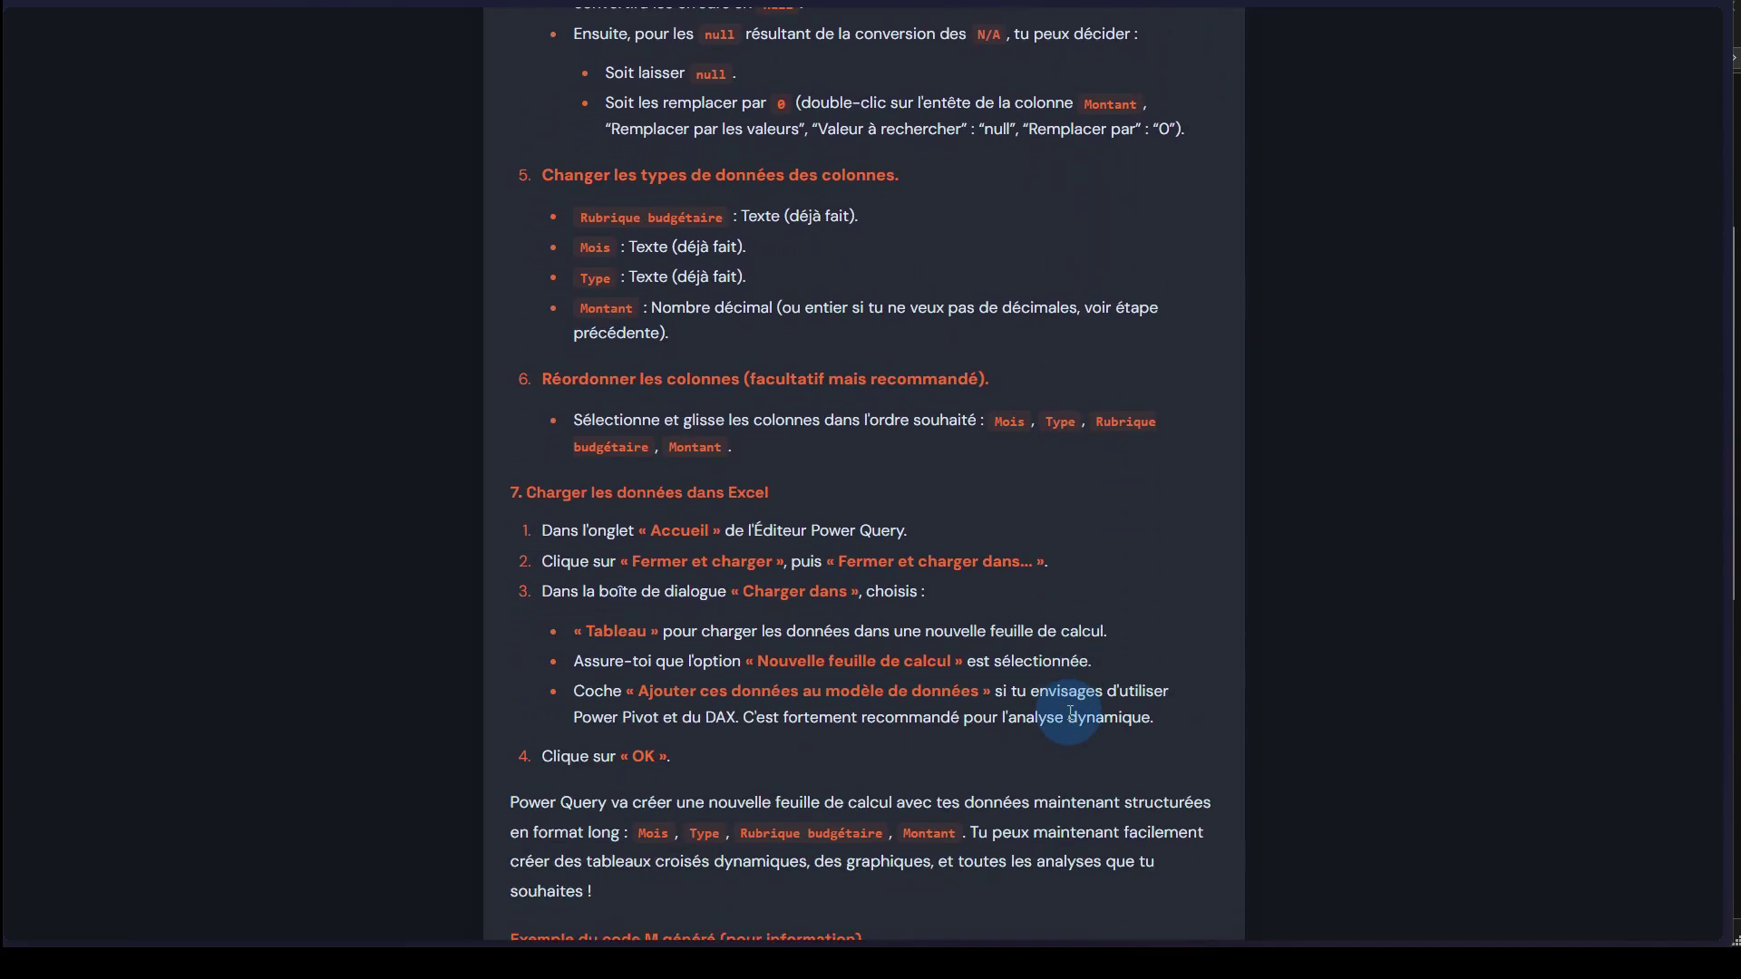
scroll(1070, 713, down, 5)
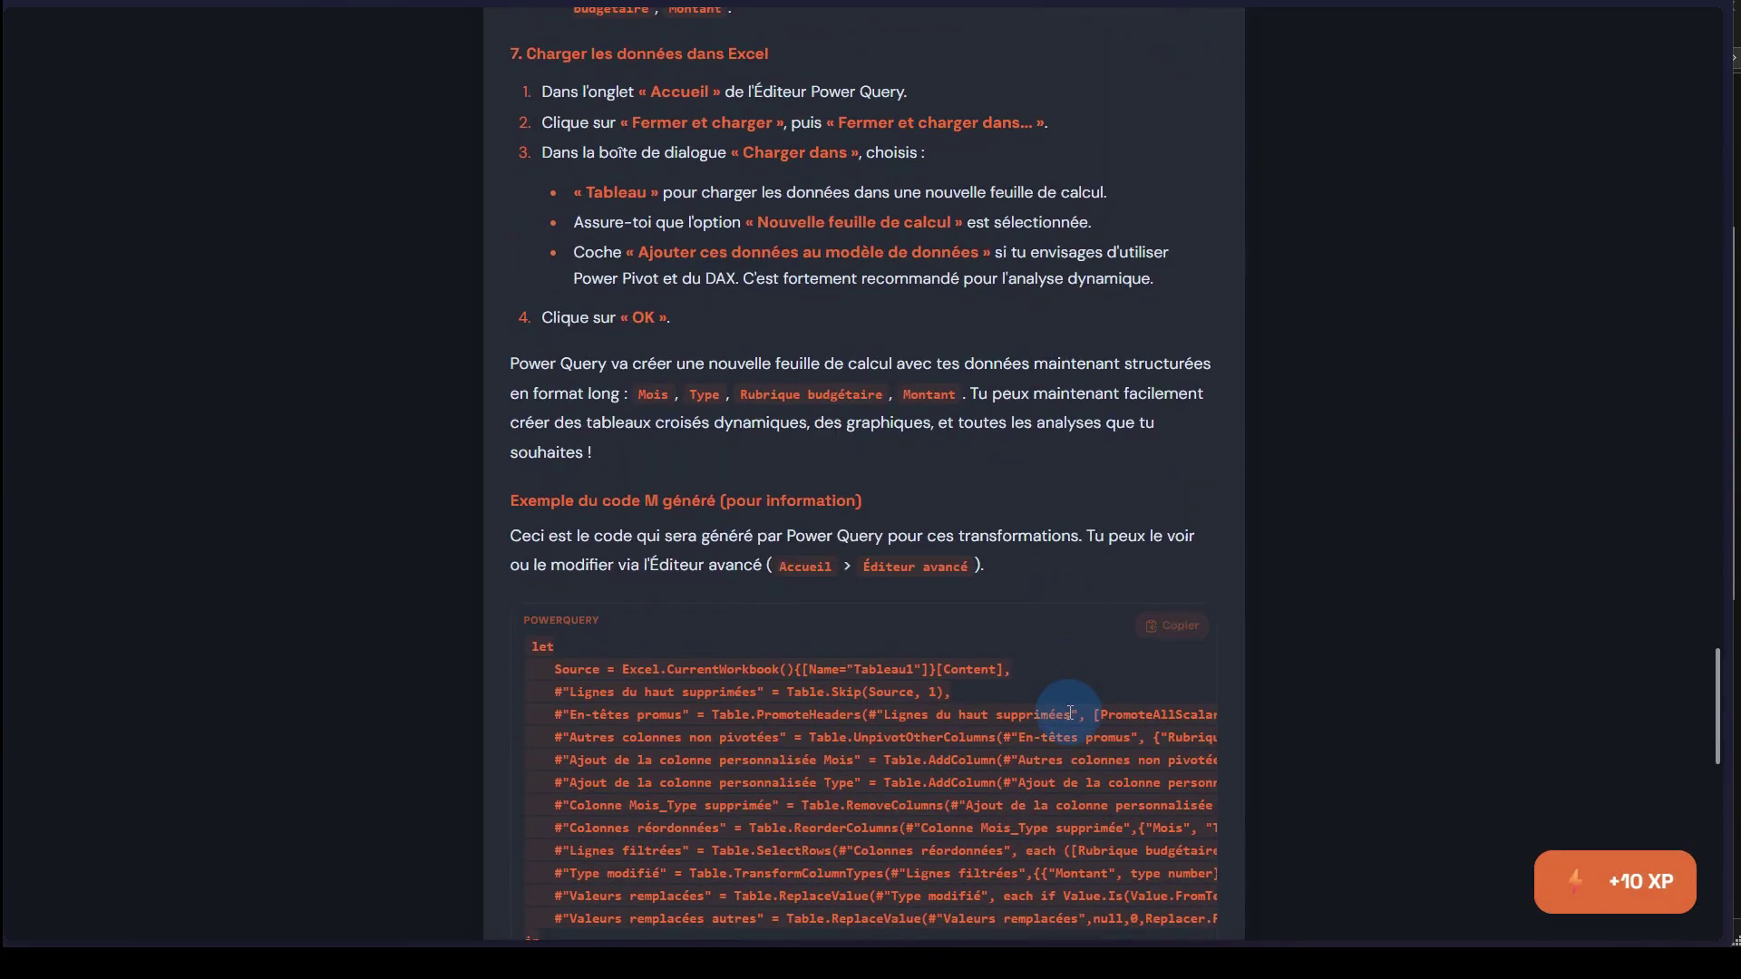
scroll(1070, 713, down, 2)
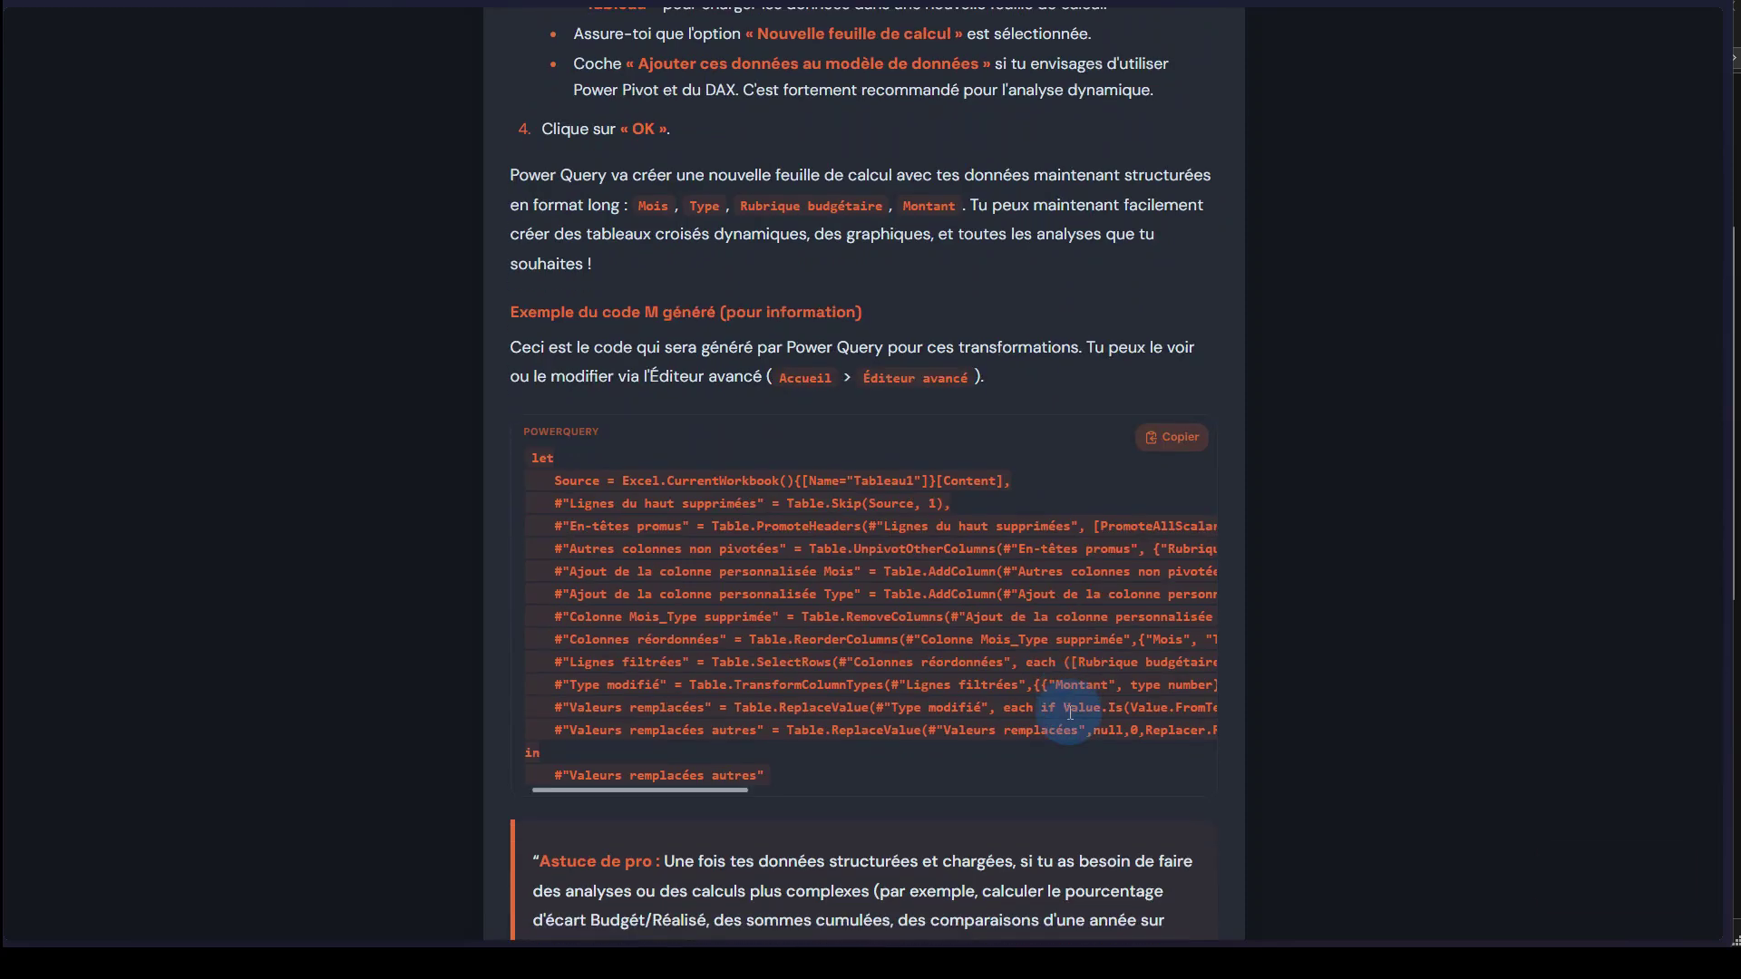
scroll(1071, 713, down, 6)
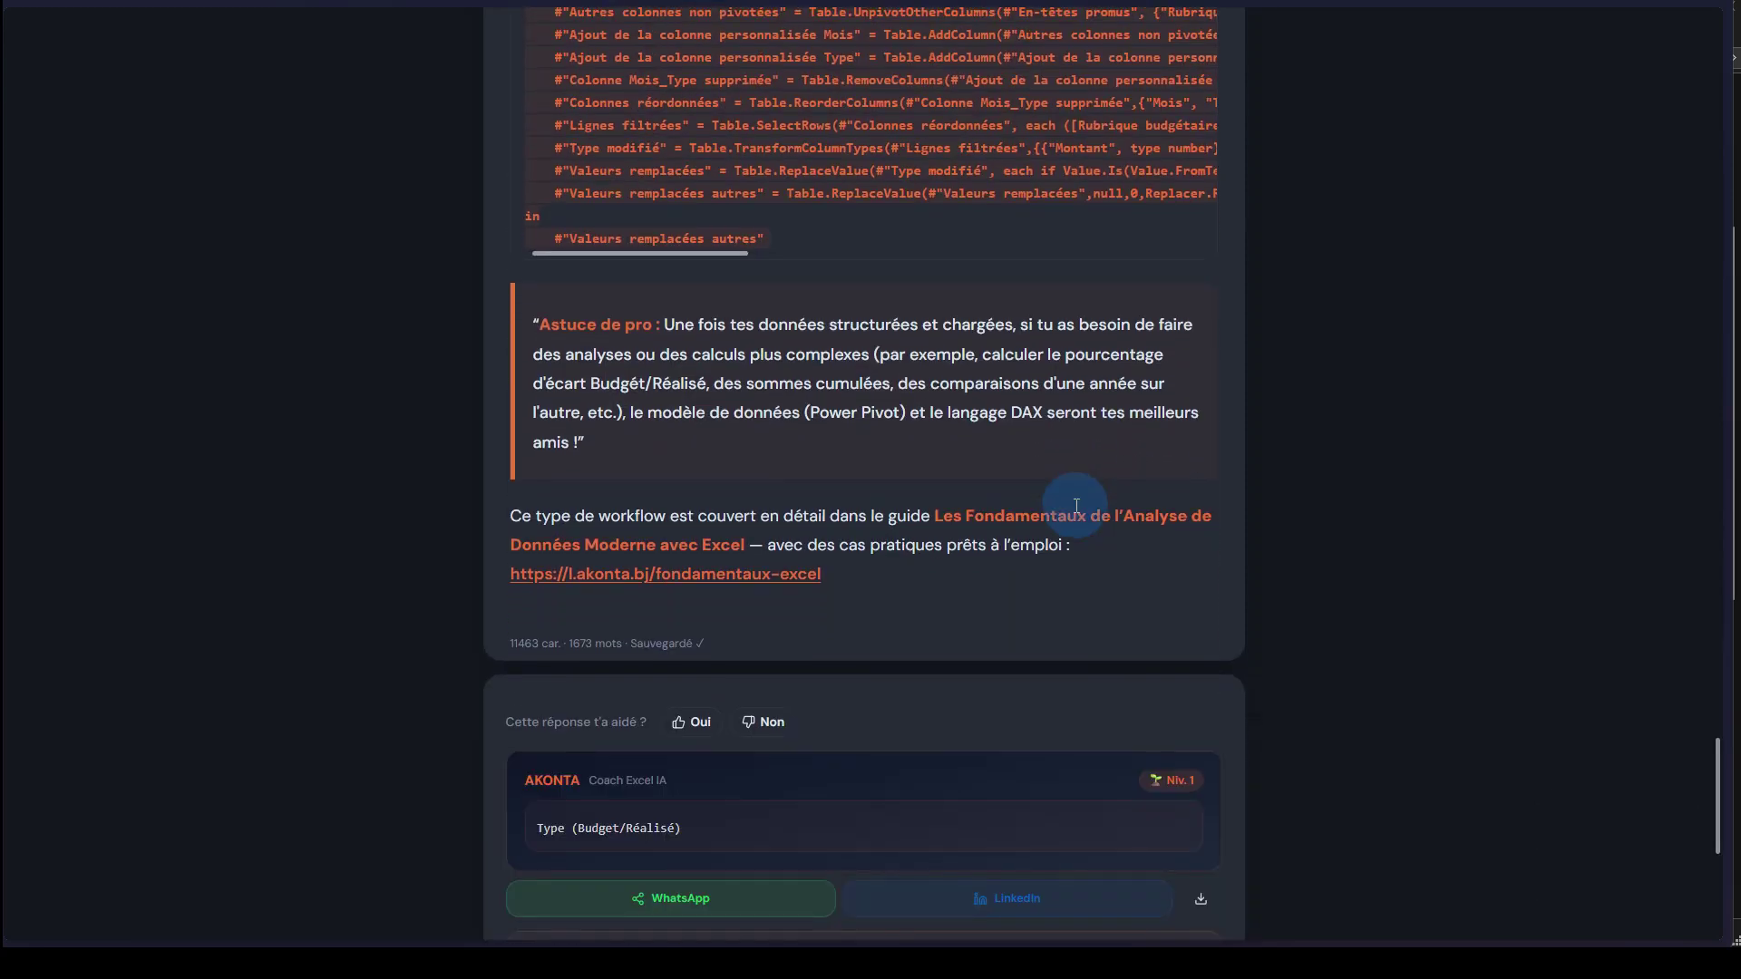
Go back through the answer, rereading the header cleanup, Renommer les colonnes de mois and Extraire le mois et le type sections.
scroll(1074, 351, up, 10)
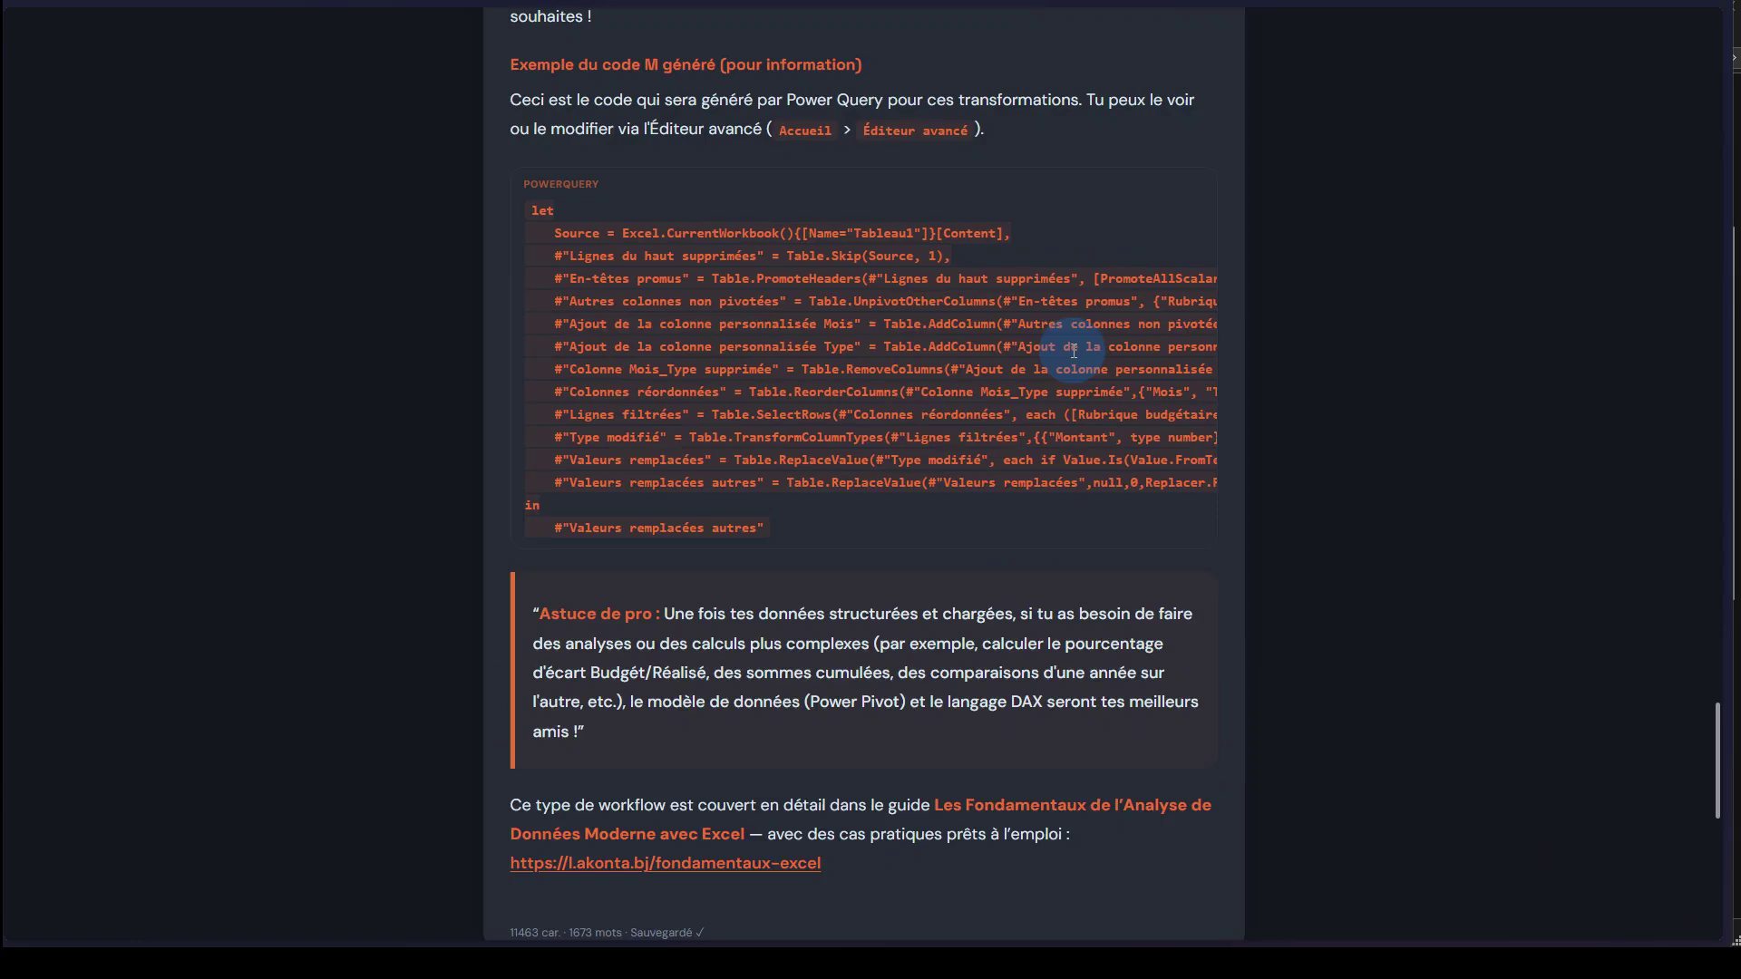
scroll(1074, 351, up, 15)
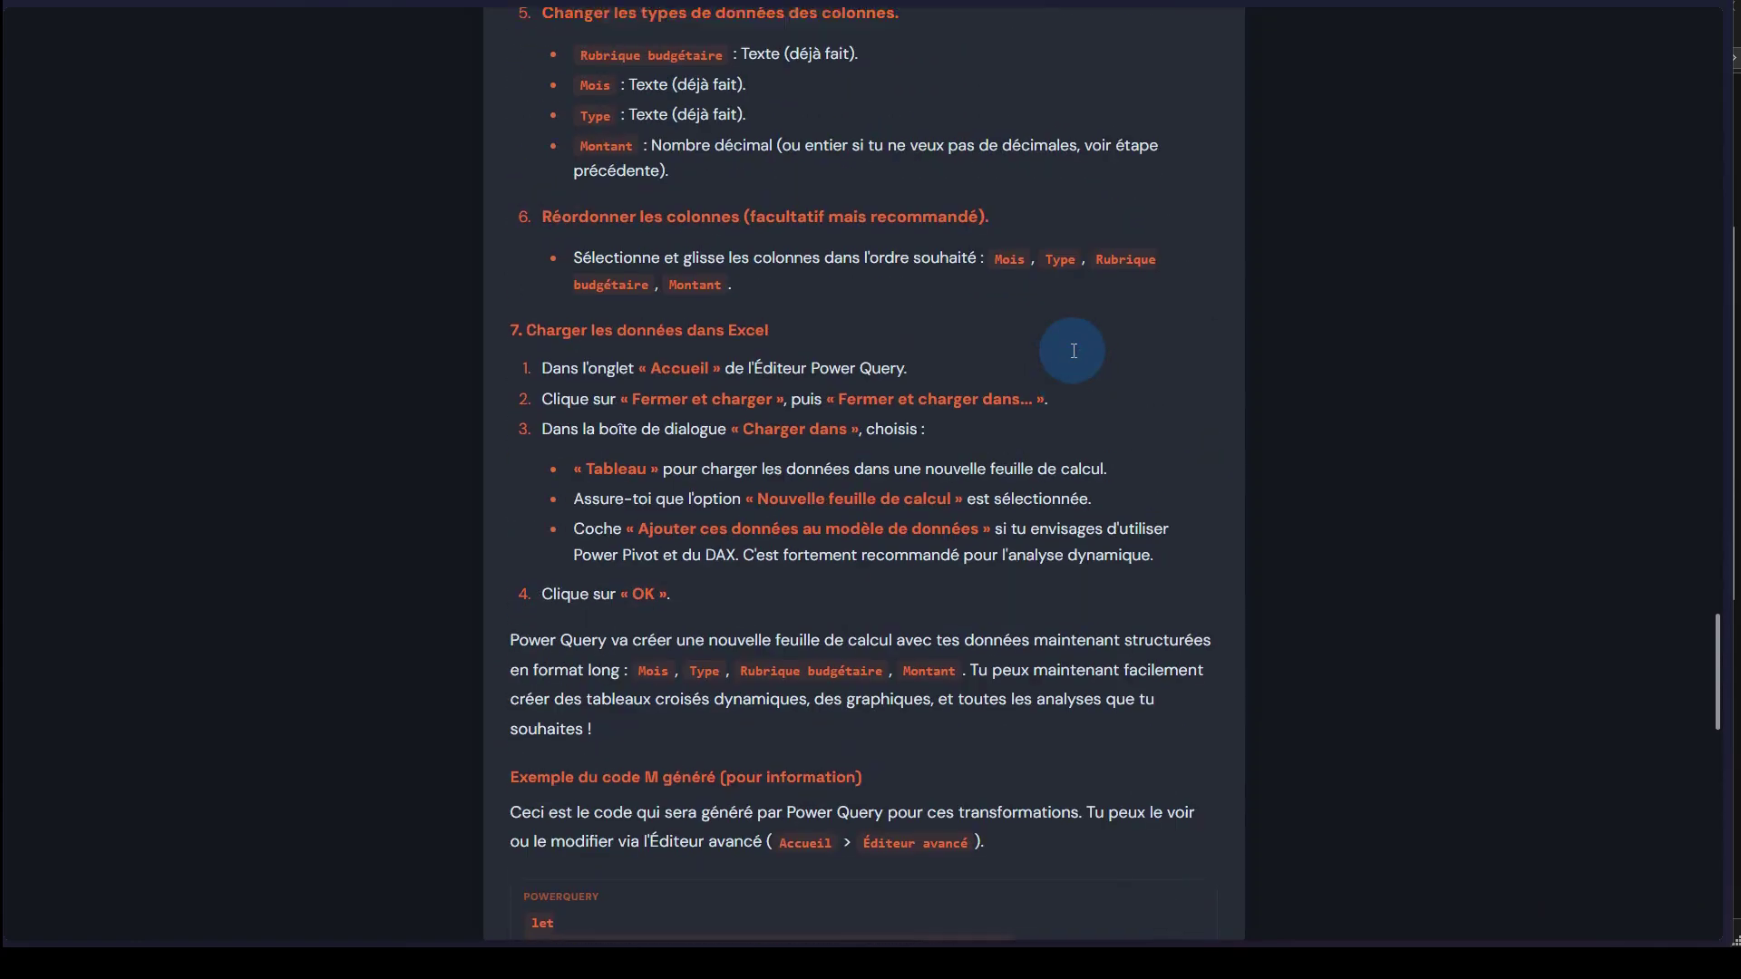
scroll(1074, 351, up, 9)
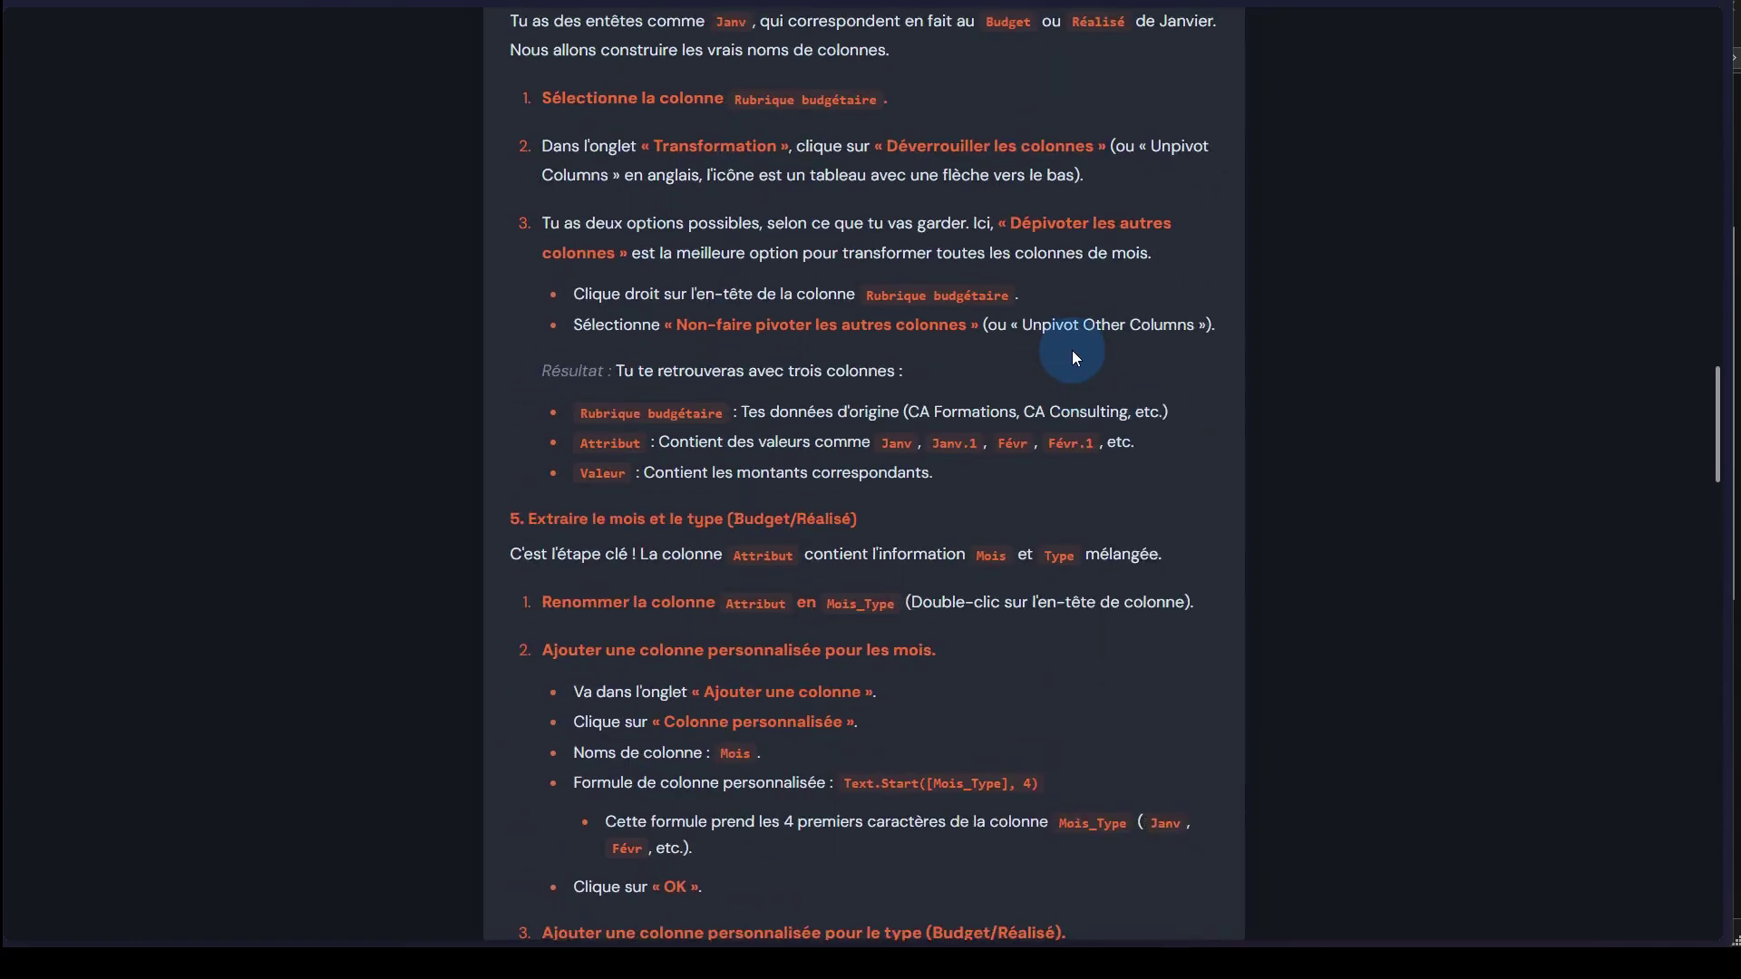
scroll(1073, 352, up, 13)
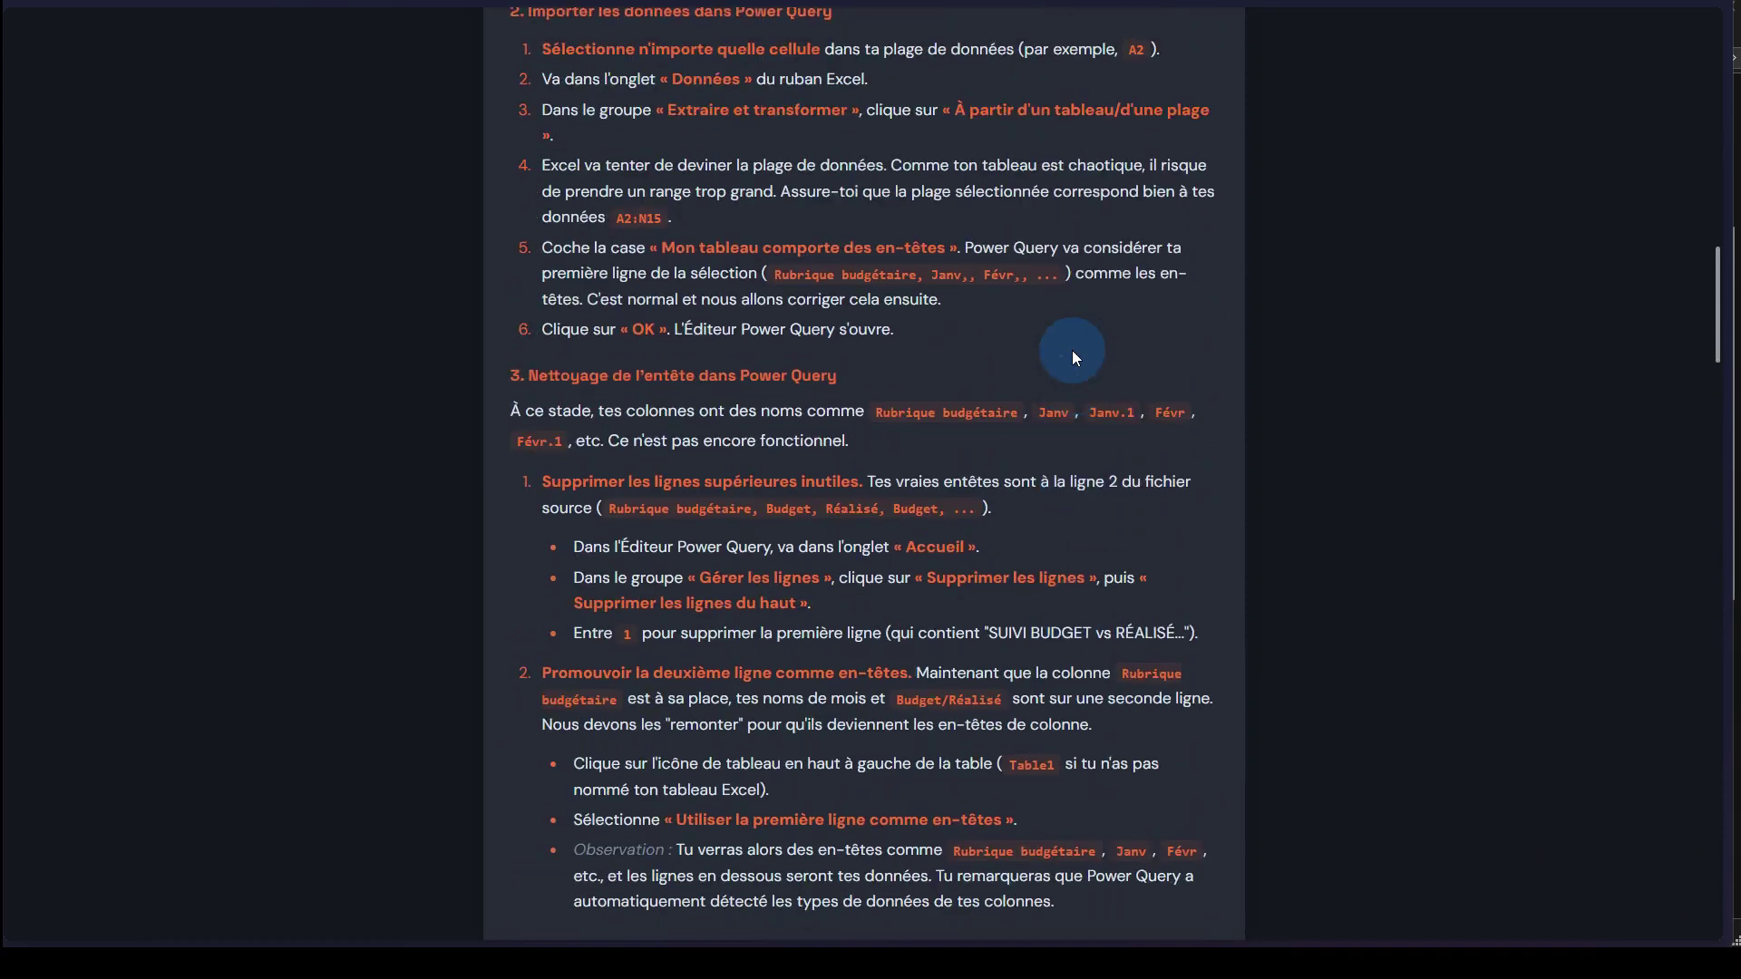
scroll(1072, 350, up, 3)
scroll(1072, 350, down, 20)
scroll(1072, 350, down, 8)
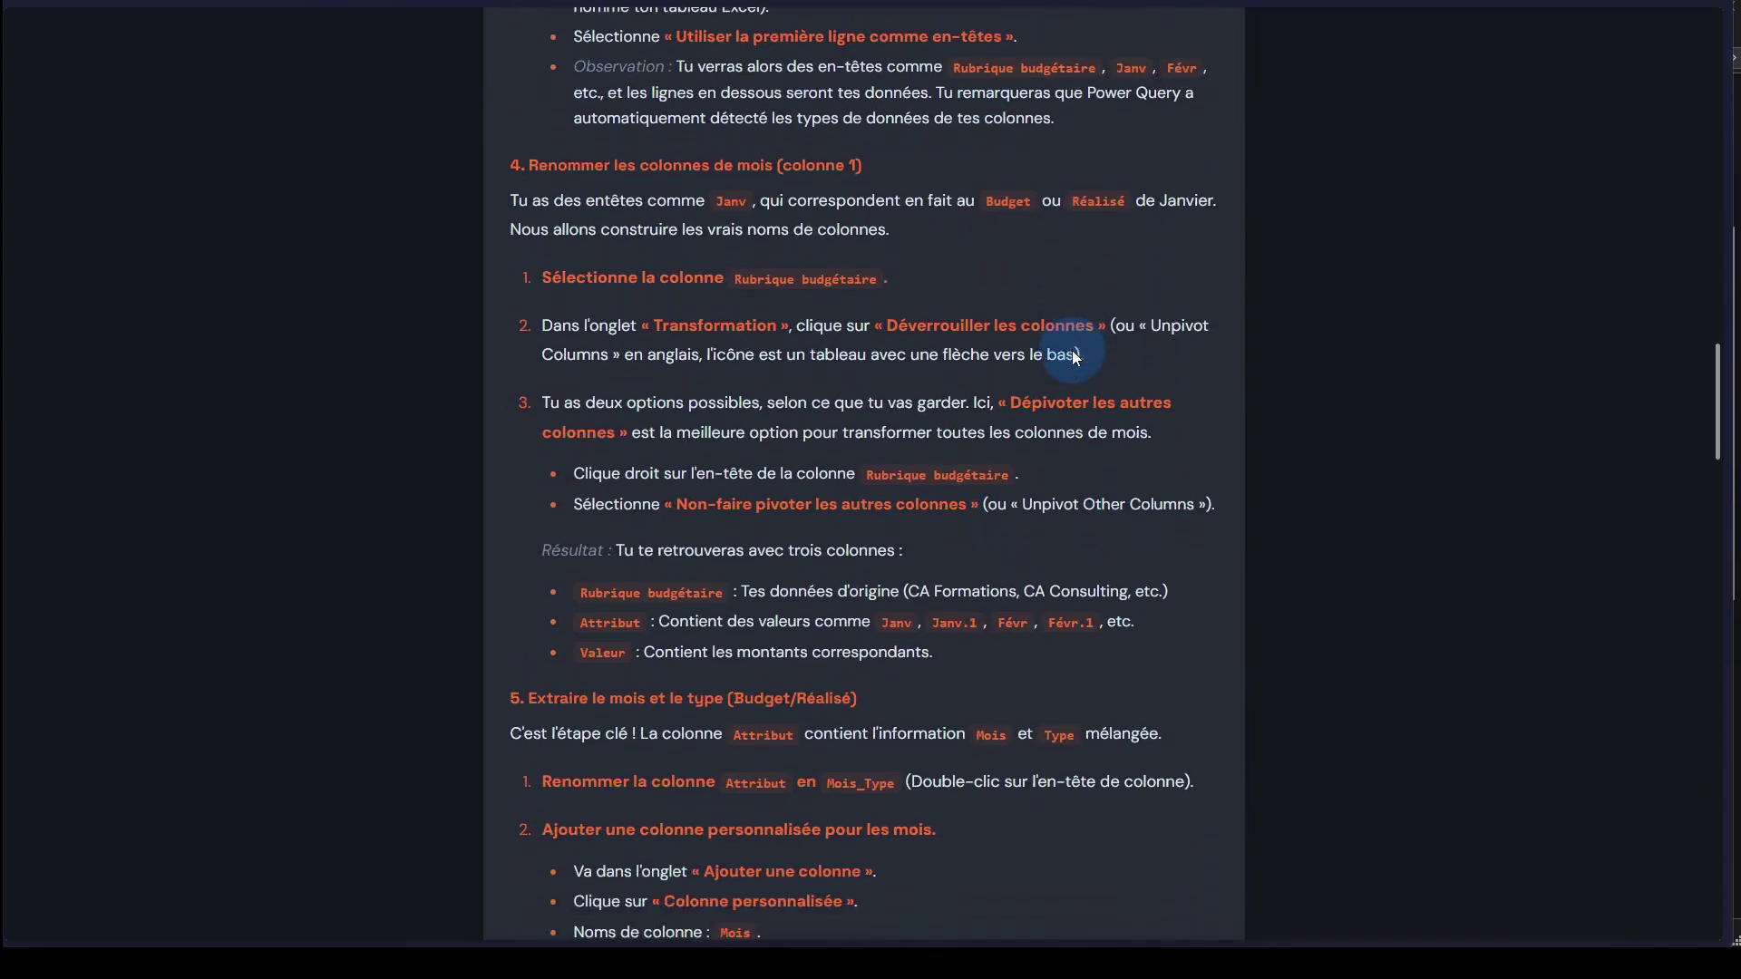
scroll(1072, 350, down, 6)
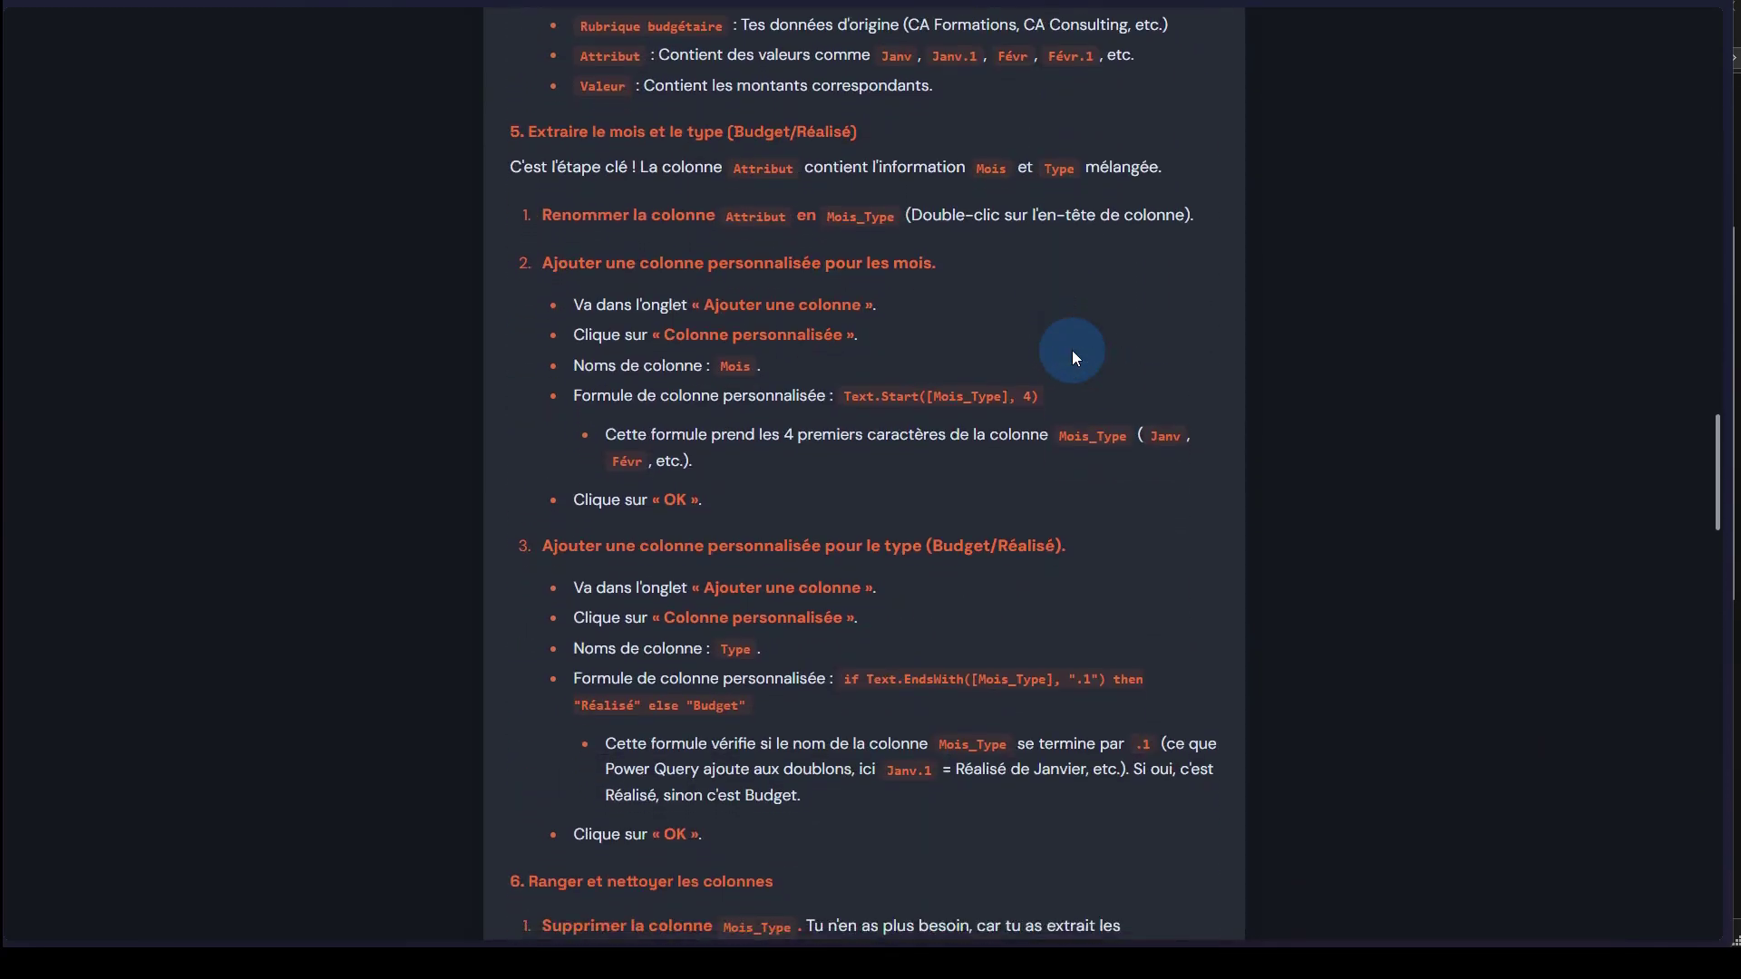
scroll(1072, 350, down, 2)
scroll(1072, 350, up, 20)
scroll(1073, 351, up, 10)
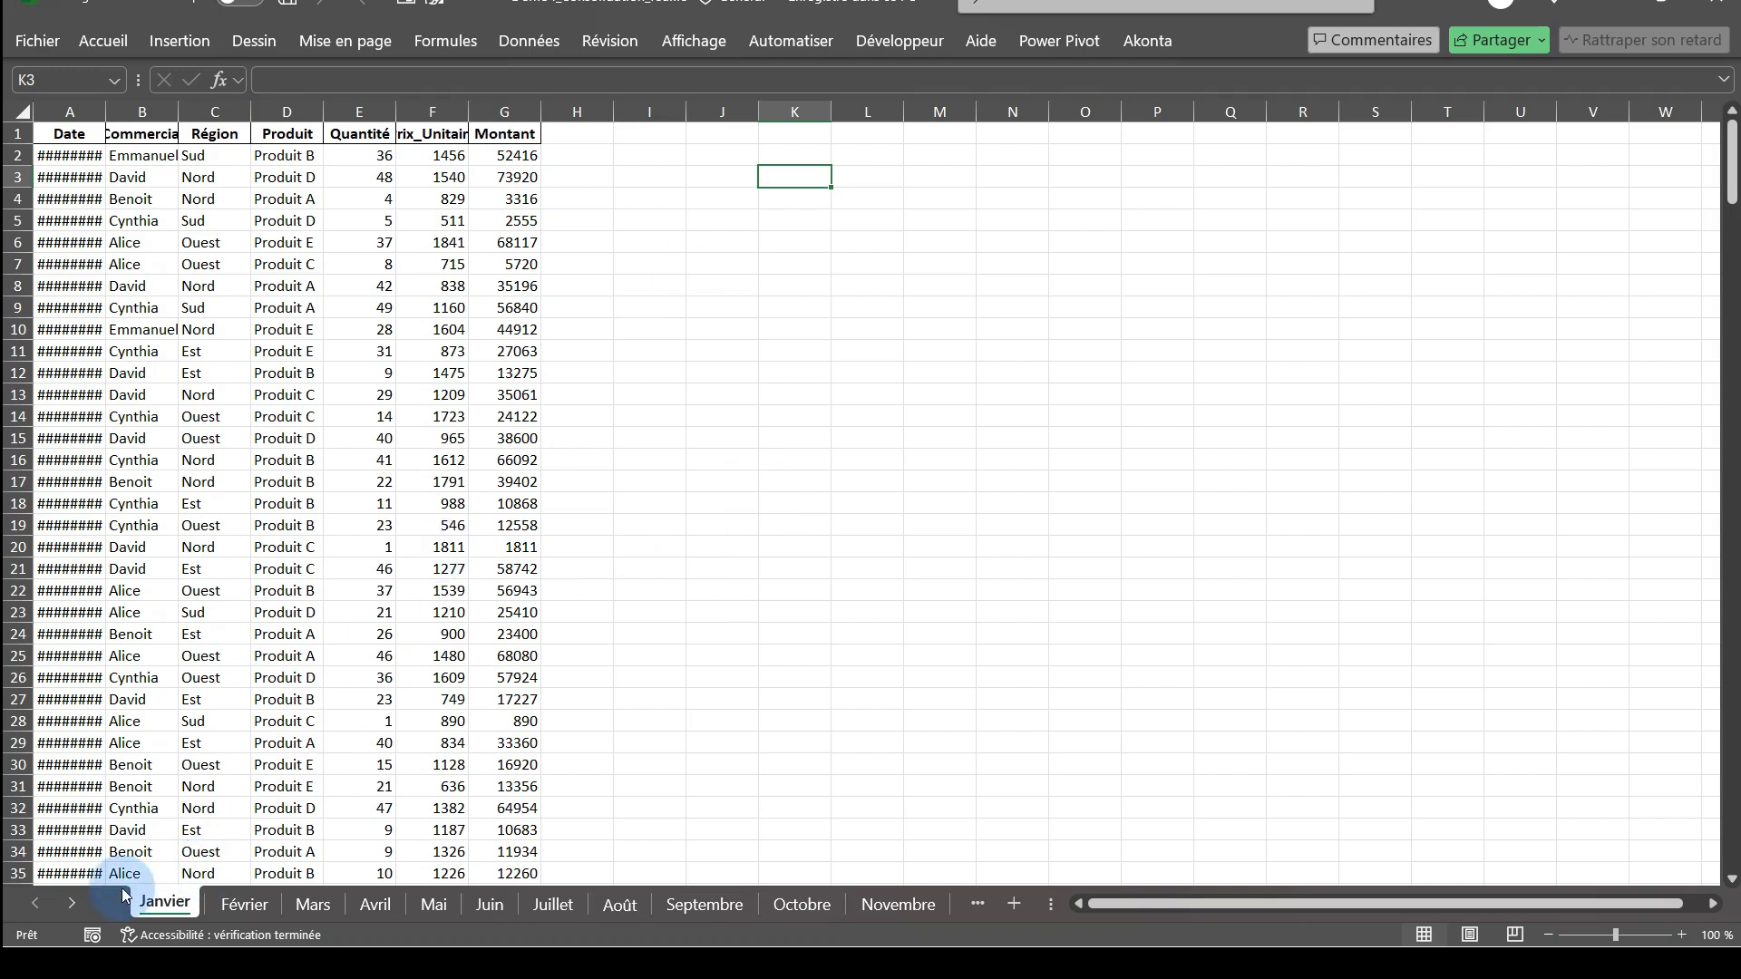
In Excel, look through the monthly sheets of the Demo4_Consolidation_feuille workbook, including Octobre, Juillet and Mars, and close the workbook.
click(72, 905)
click(71, 904)
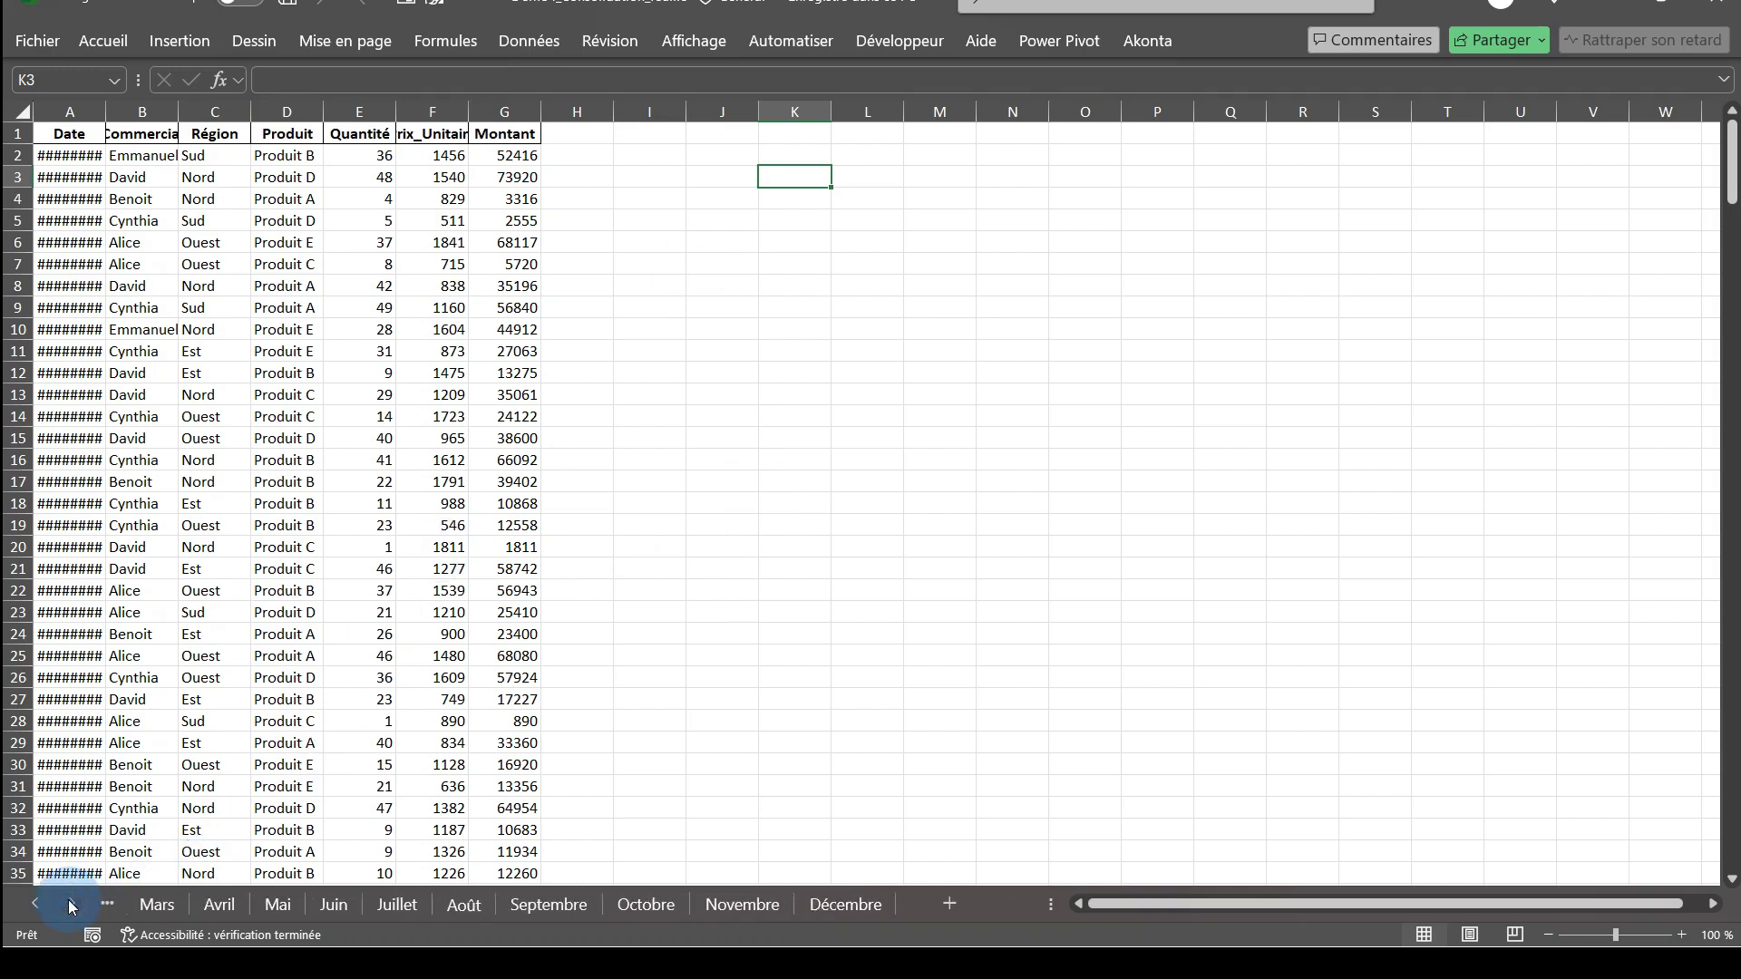
click(646, 905)
click(551, 905)
click(467, 906)
click(399, 905)
click(335, 905)
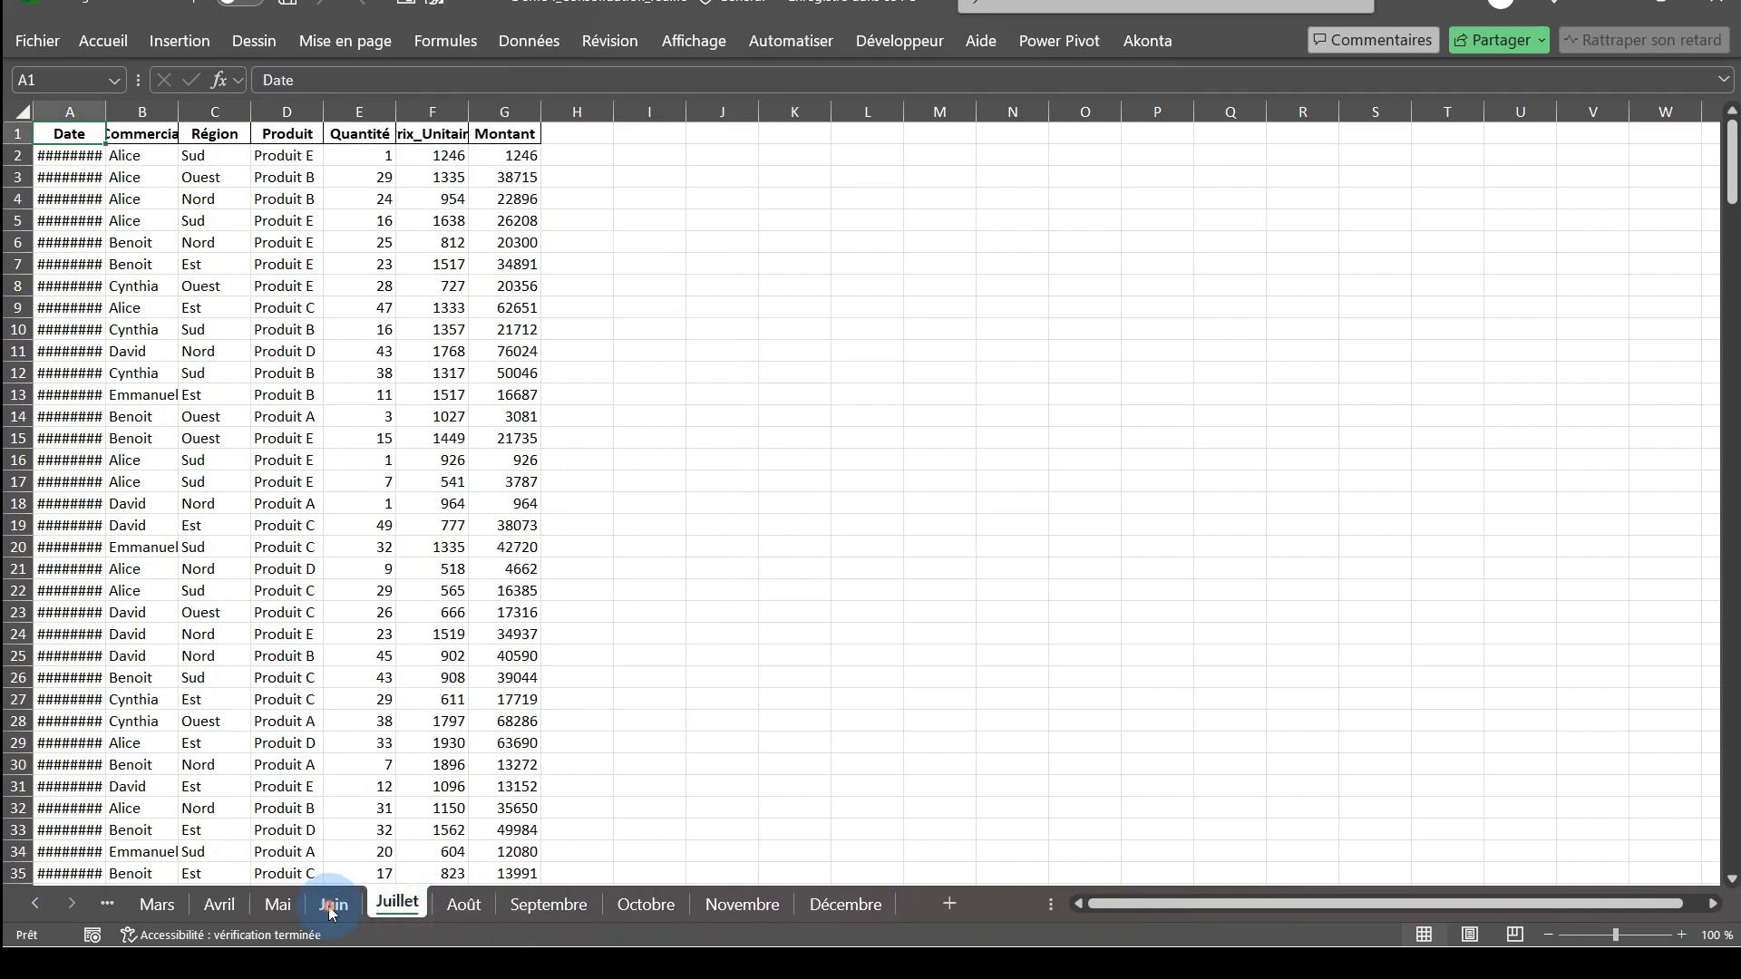
click(278, 905)
click(157, 904)
click(37, 904)
click(37, 904)
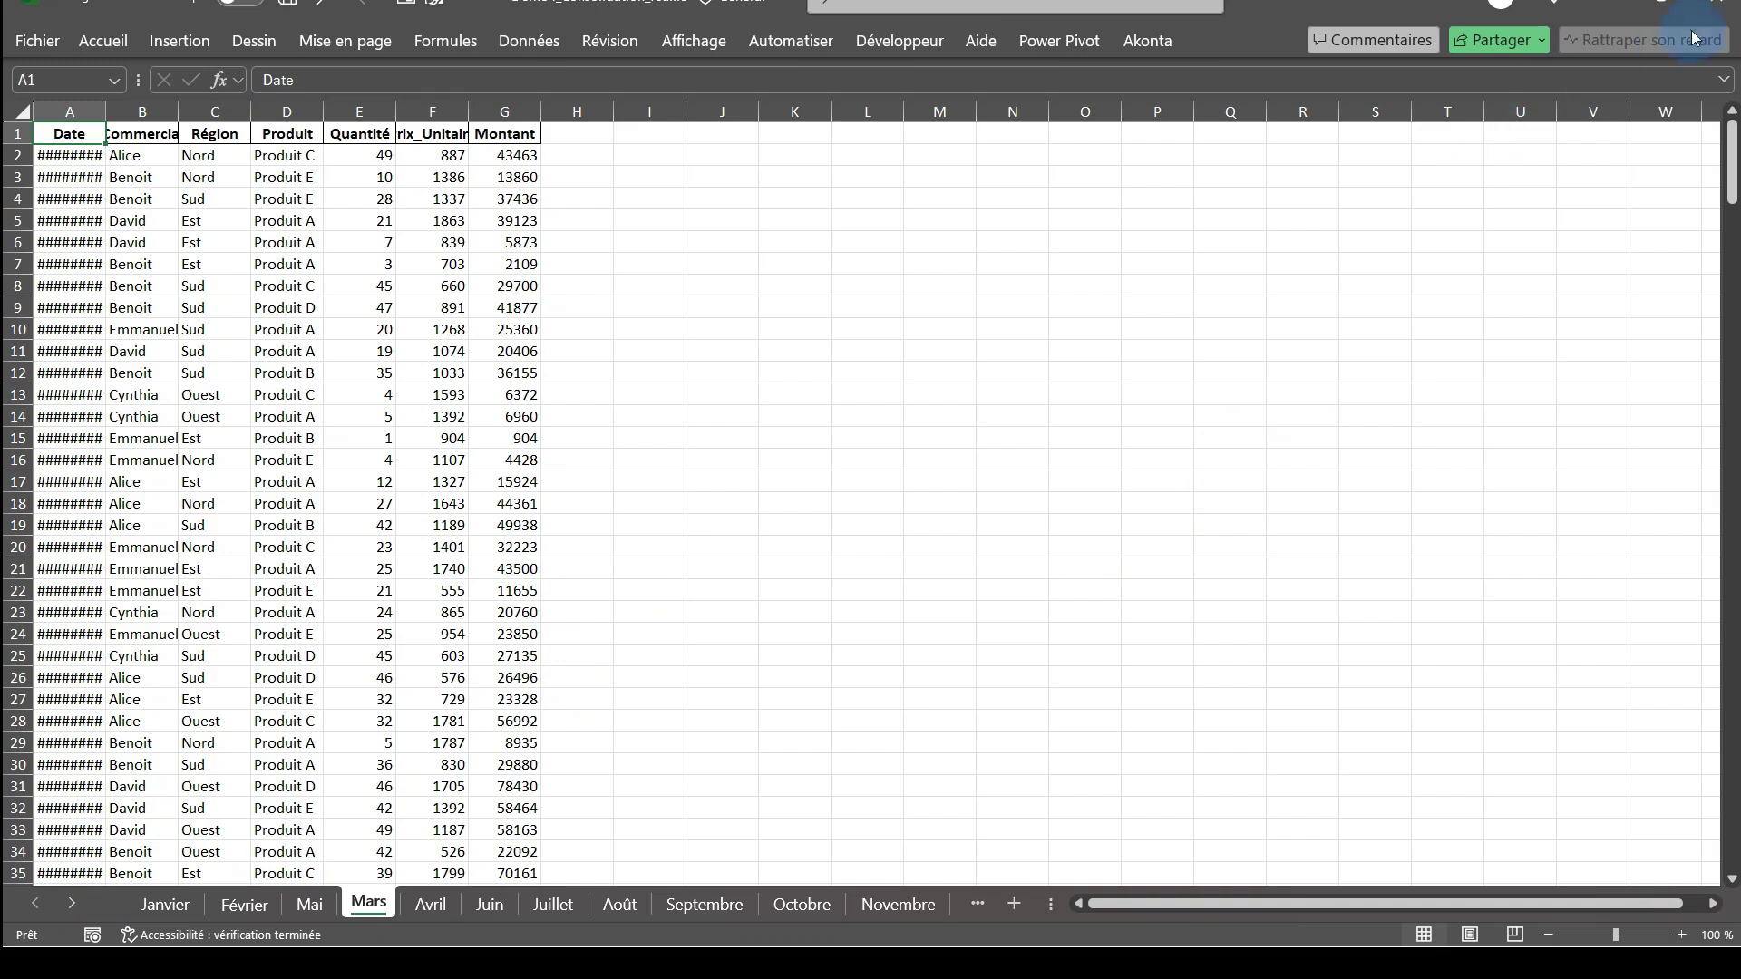
click(1720, 16)
click(906, 508)
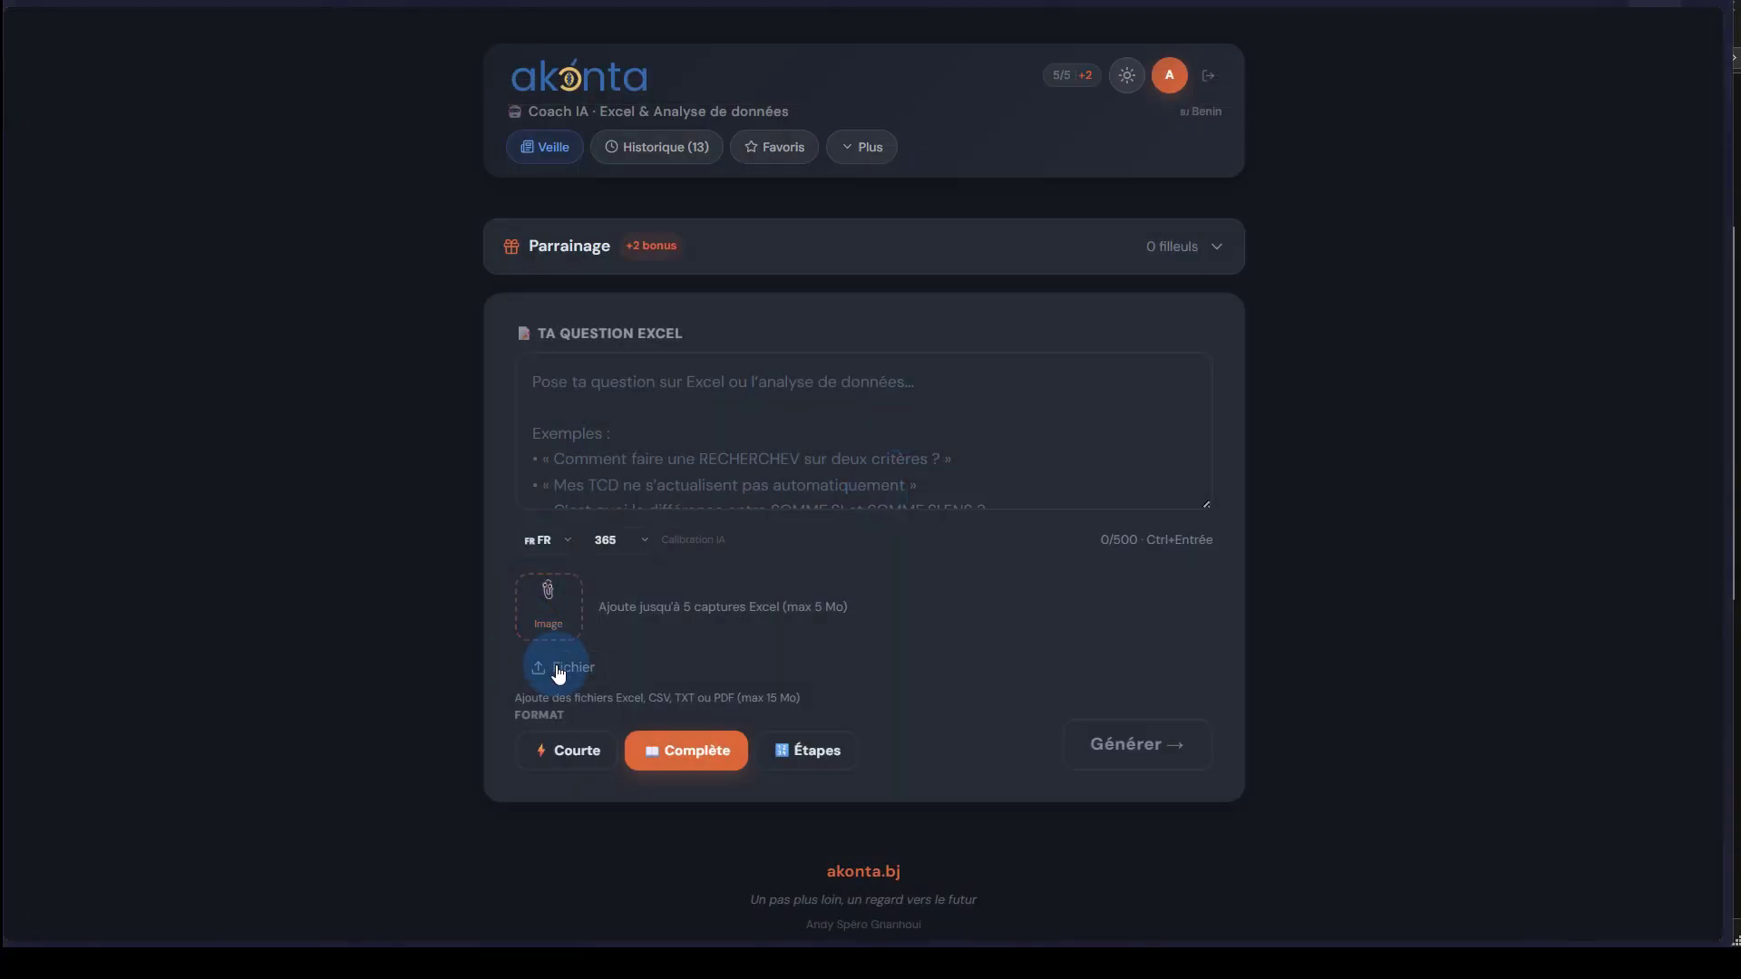
In Akili in the browser, attach the Demo4_Consolidation_feuille workbook from the Démo AKILI folder to the new question.
click(559, 672)
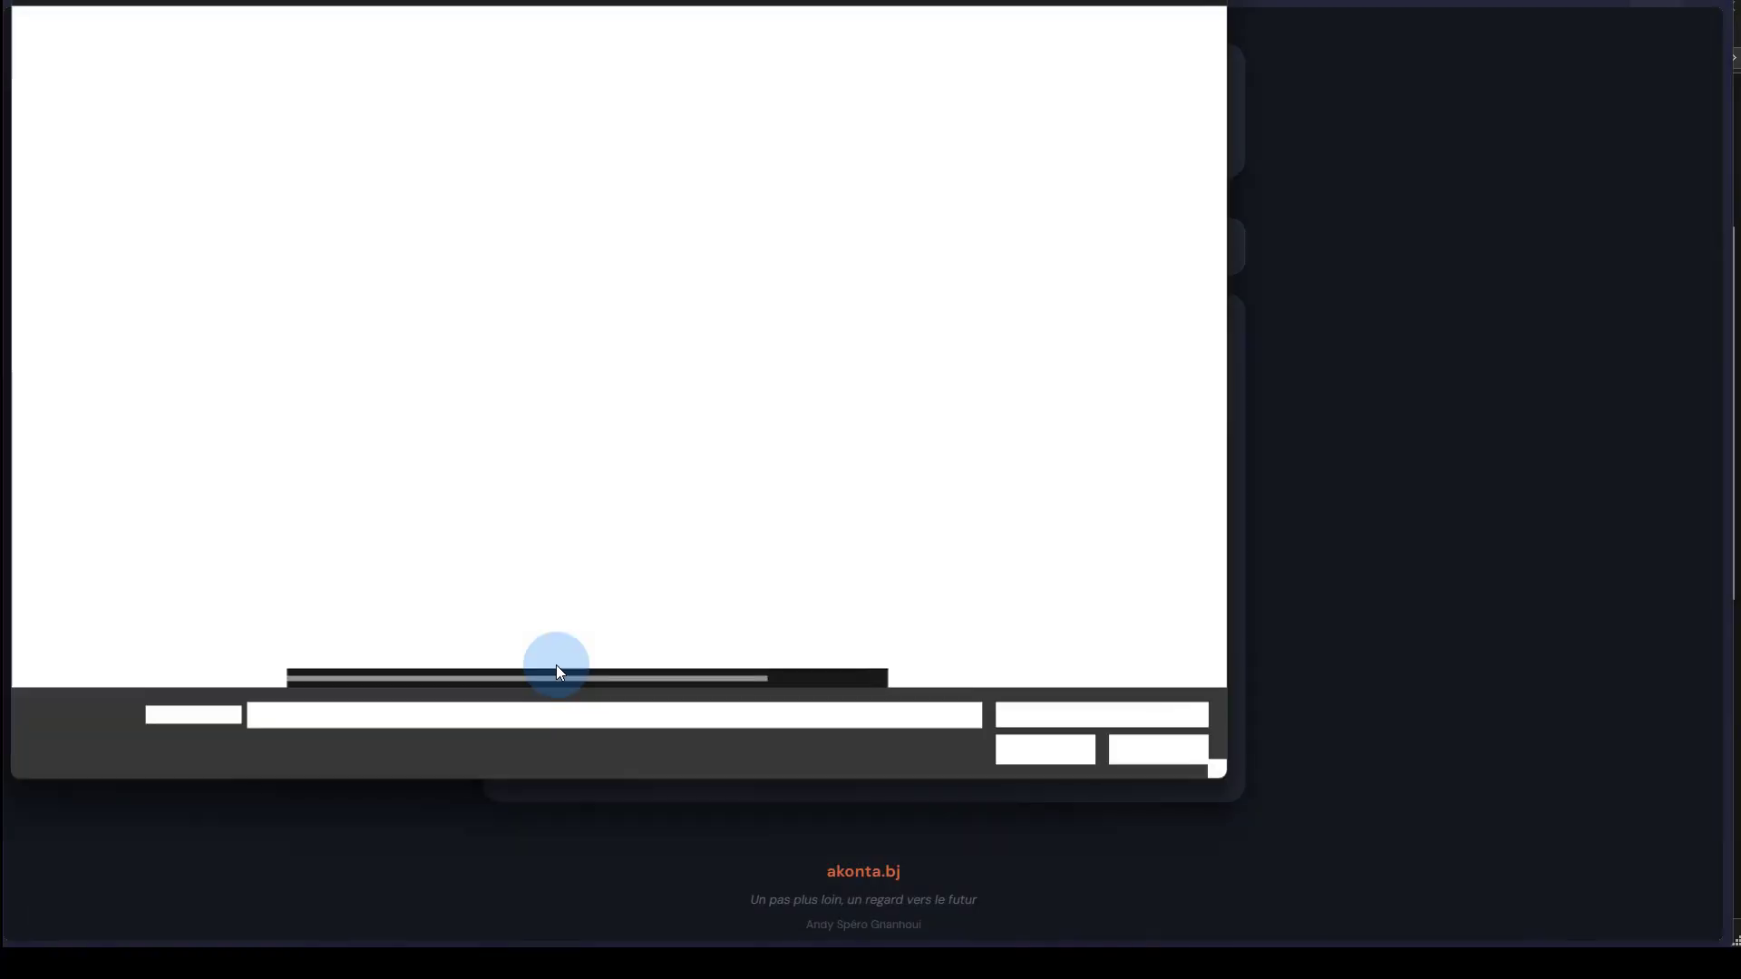
click(488, 227)
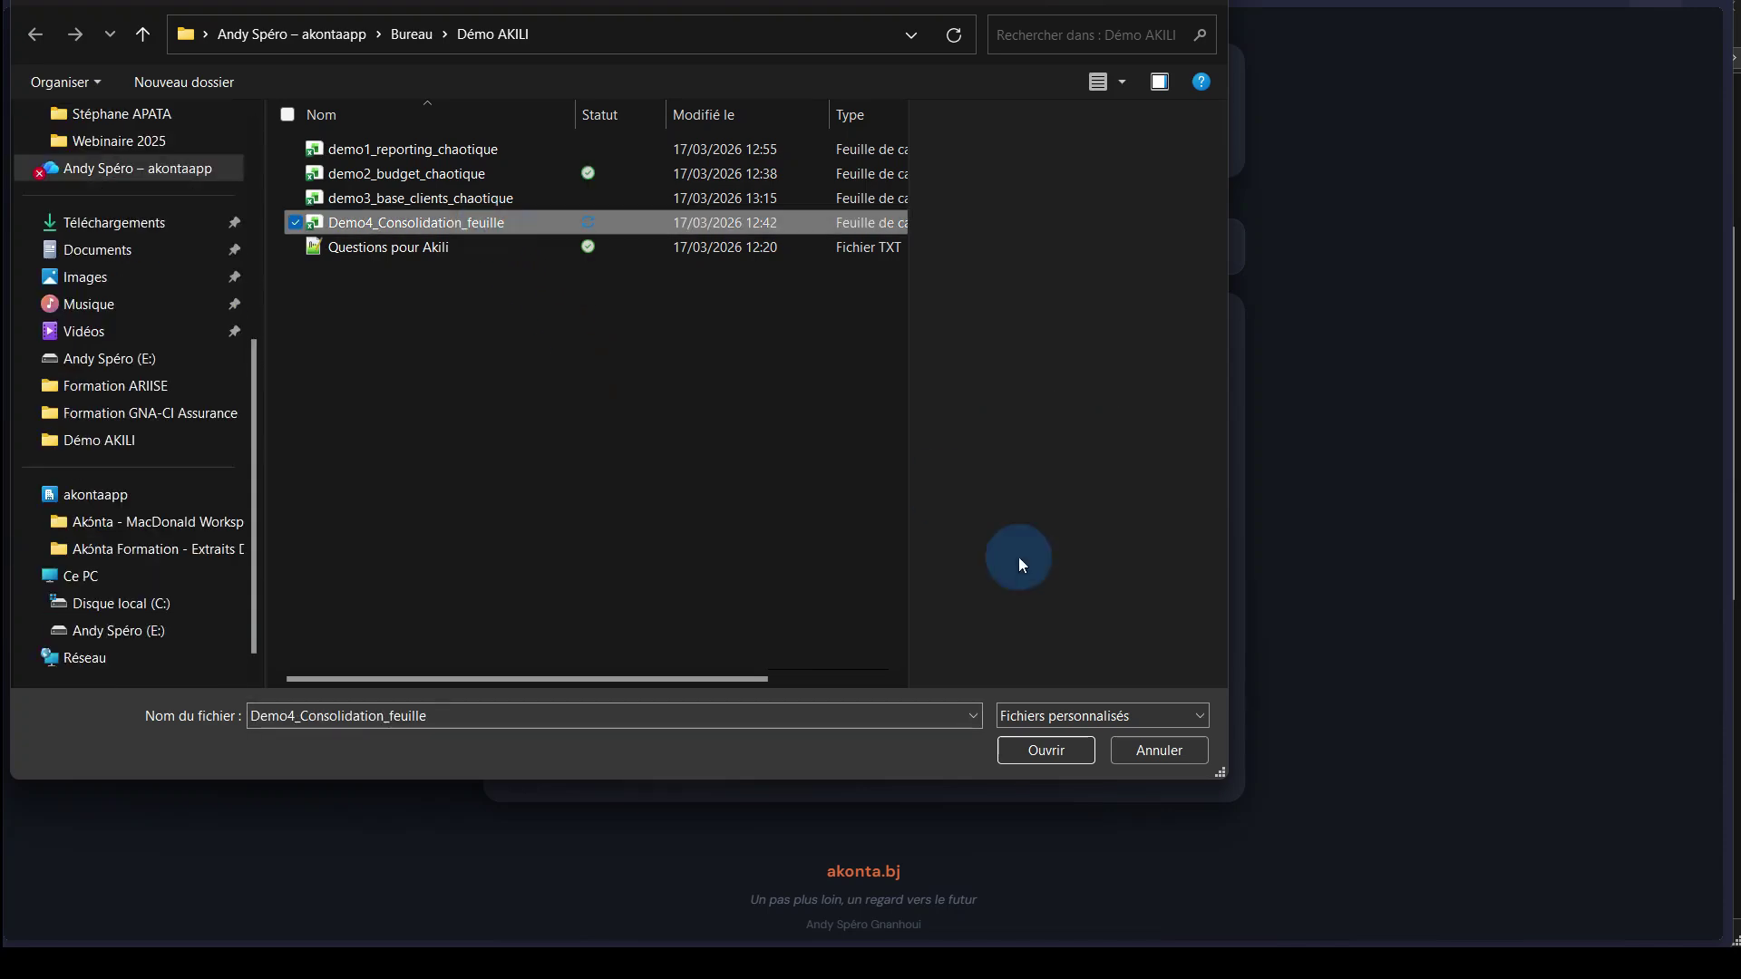
click(1069, 750)
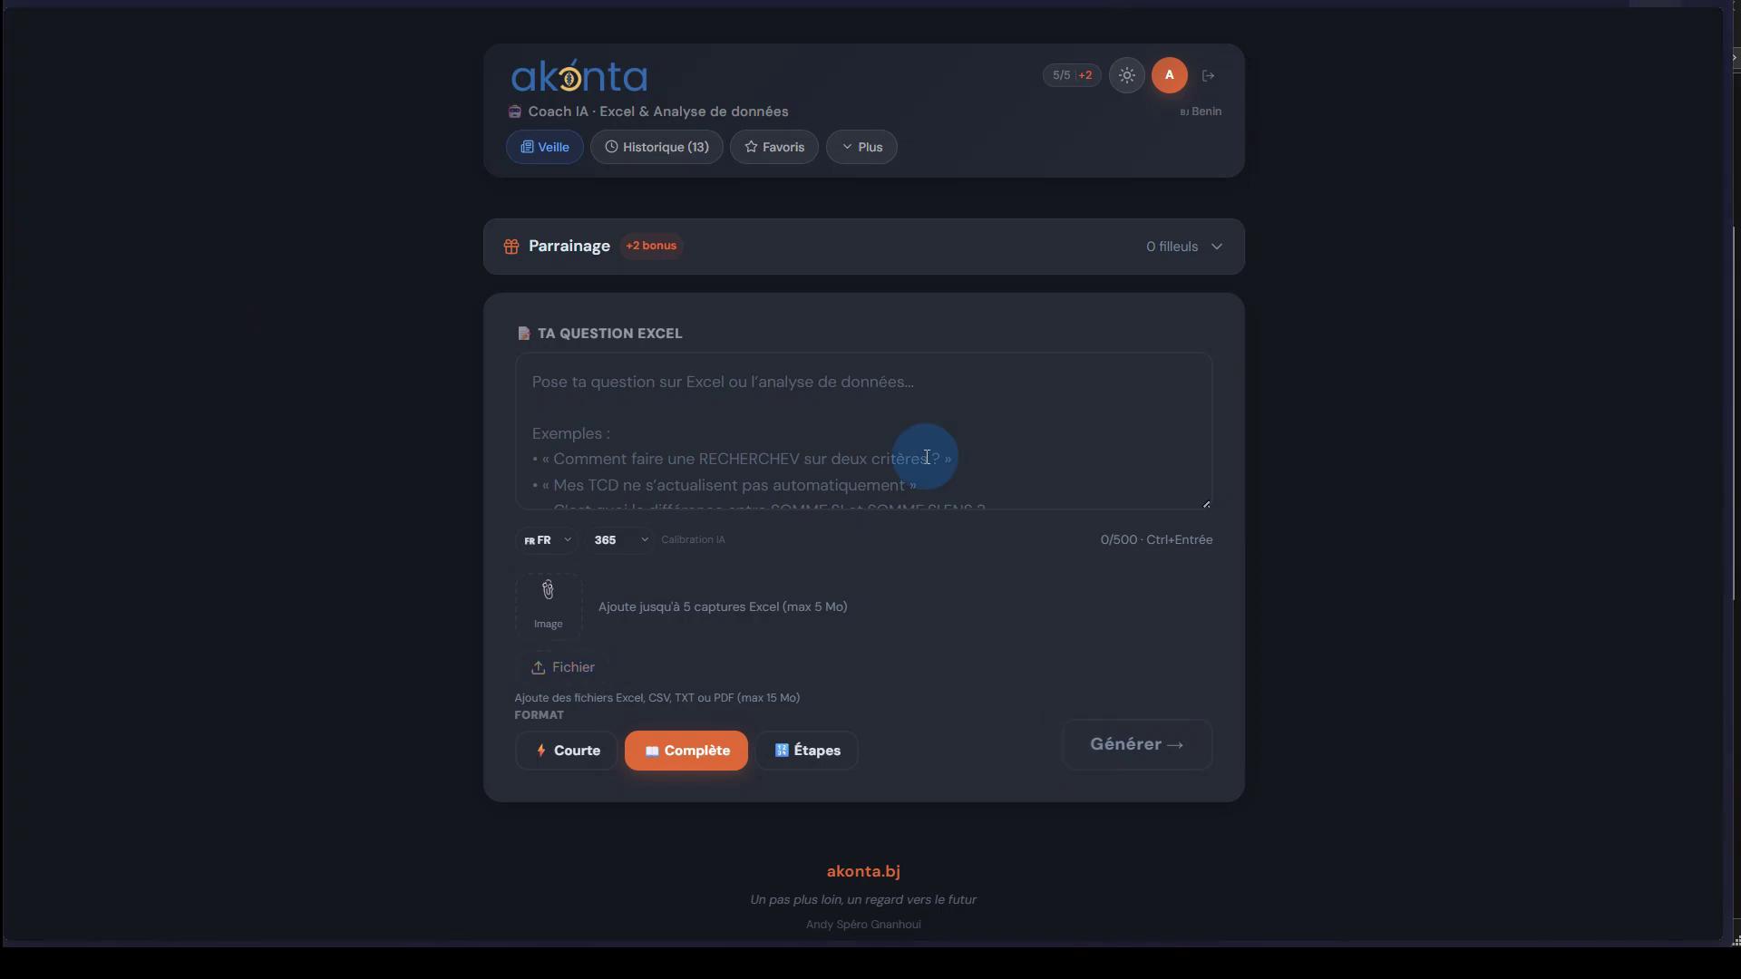
Enter "Analyse minutieusement la structure du fichier, et aide-moi à consolider mes feuilles et réaliser un tableau de bord évolutif." and choose the Étapes format.
click(837, 413)
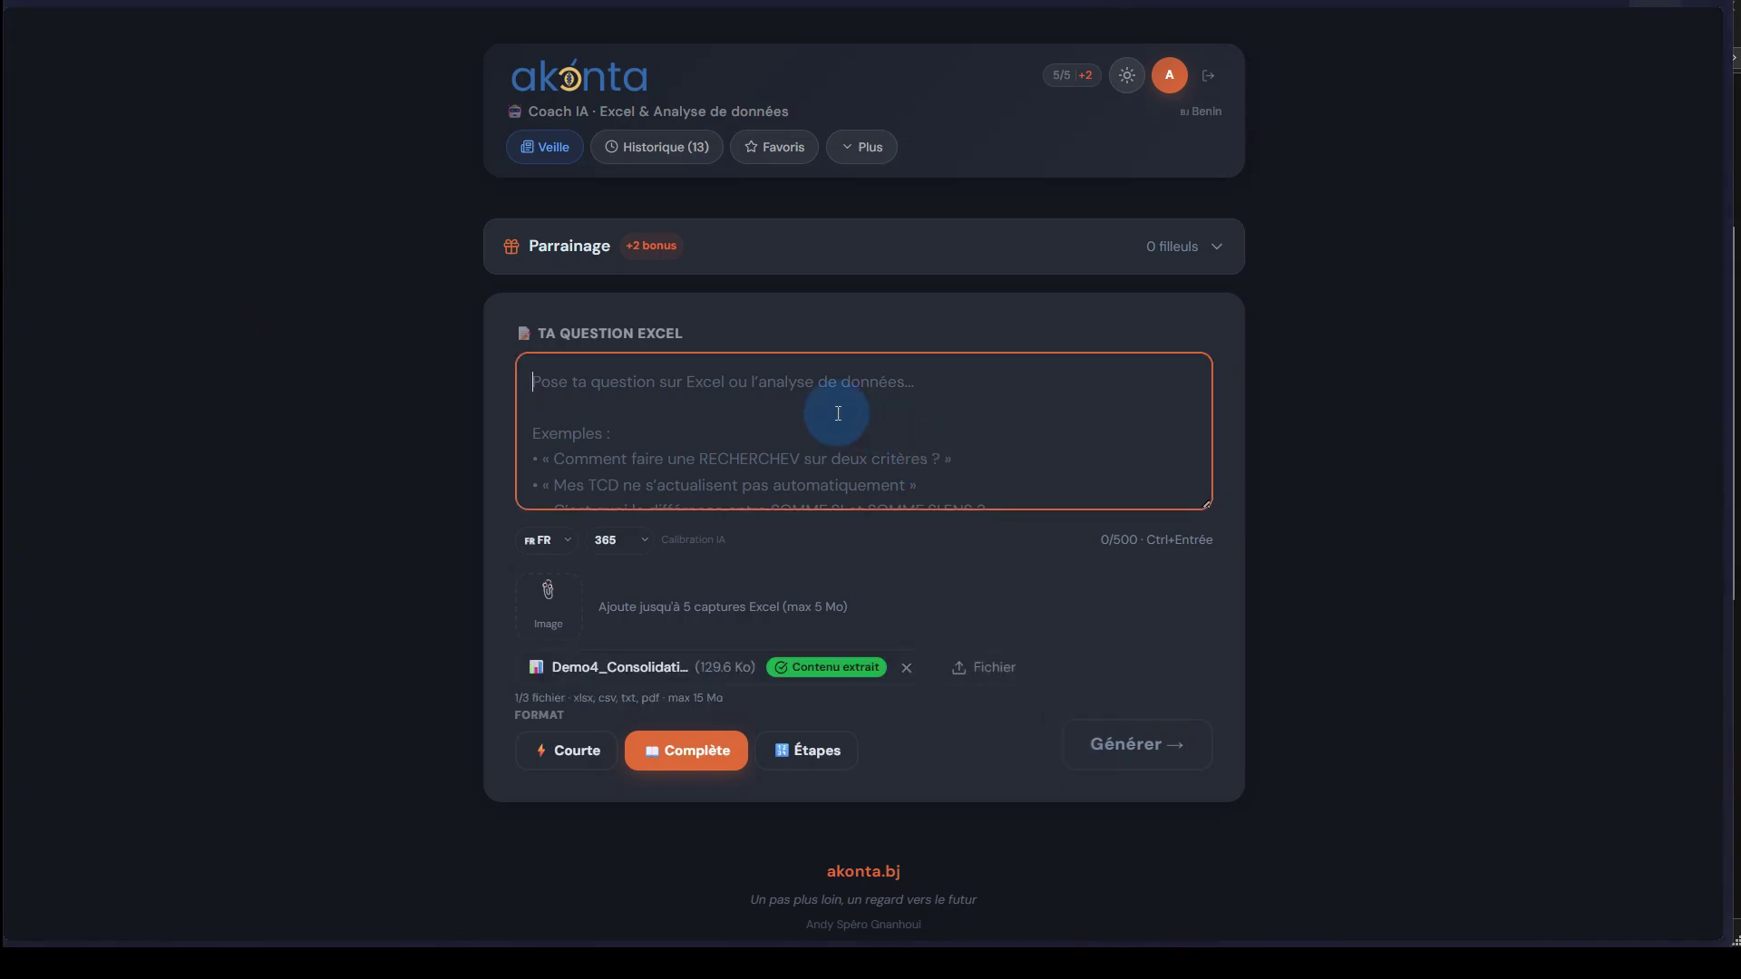
text(Anak)
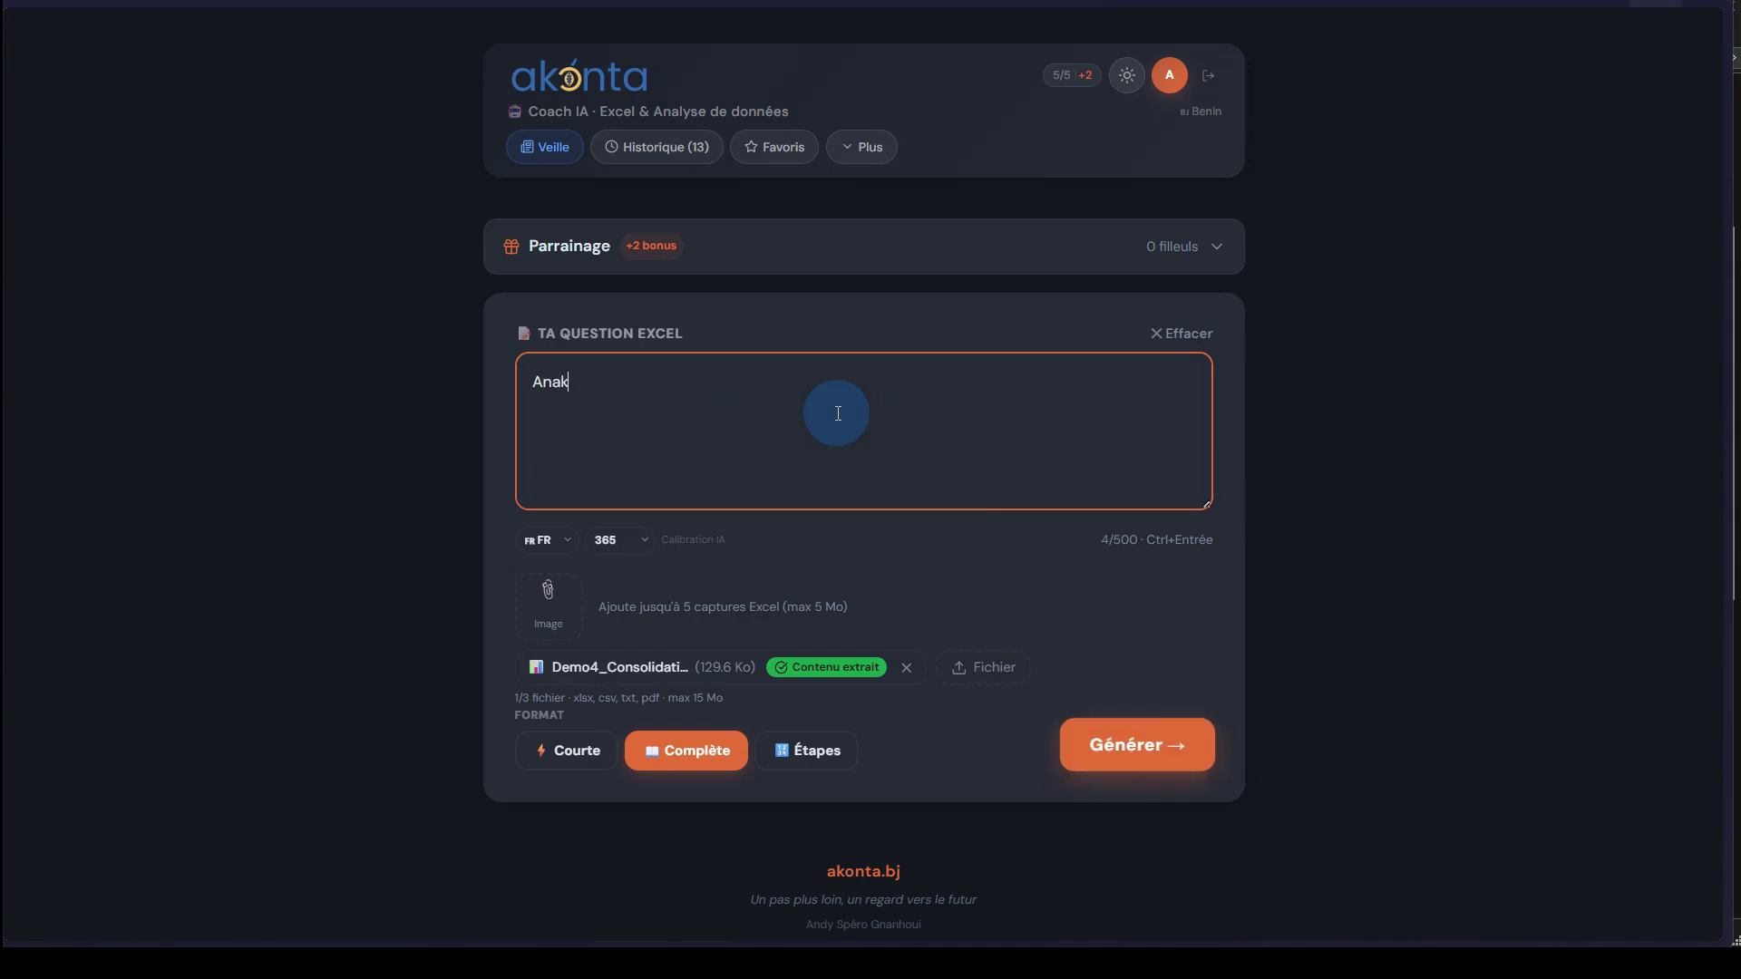
key(BackSpace)
text(lyse minutieusement la strucu)
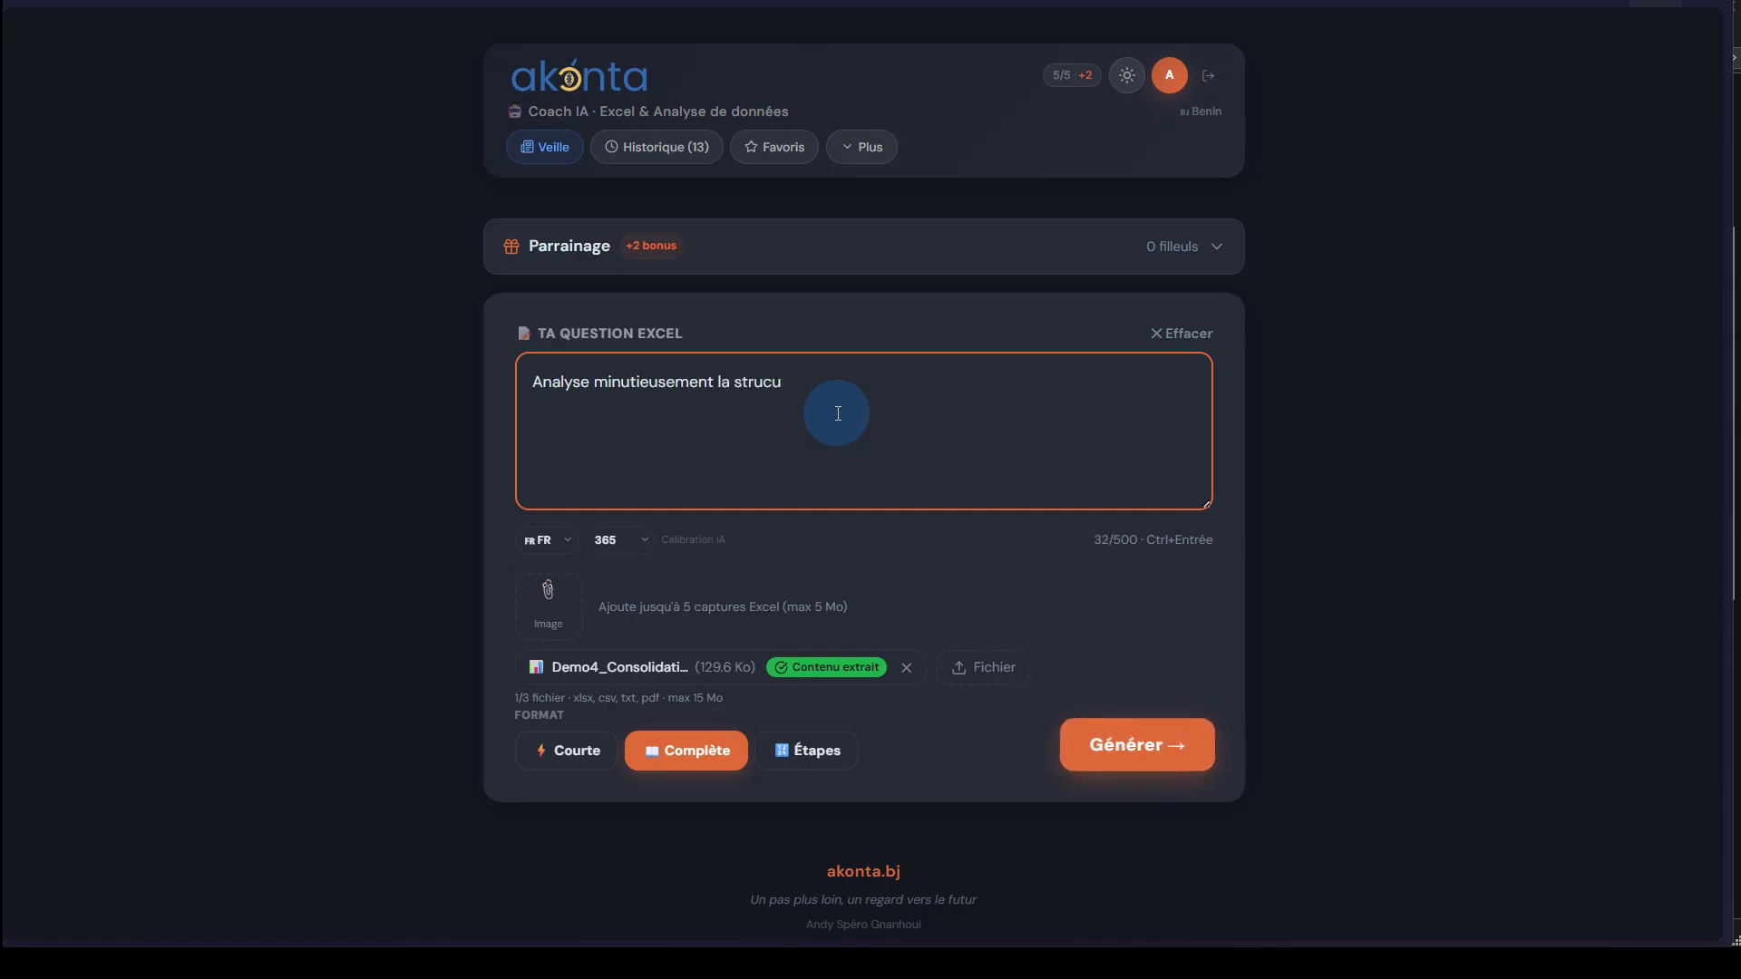
text(true uredu fichier, et aide-moi à consolider me)
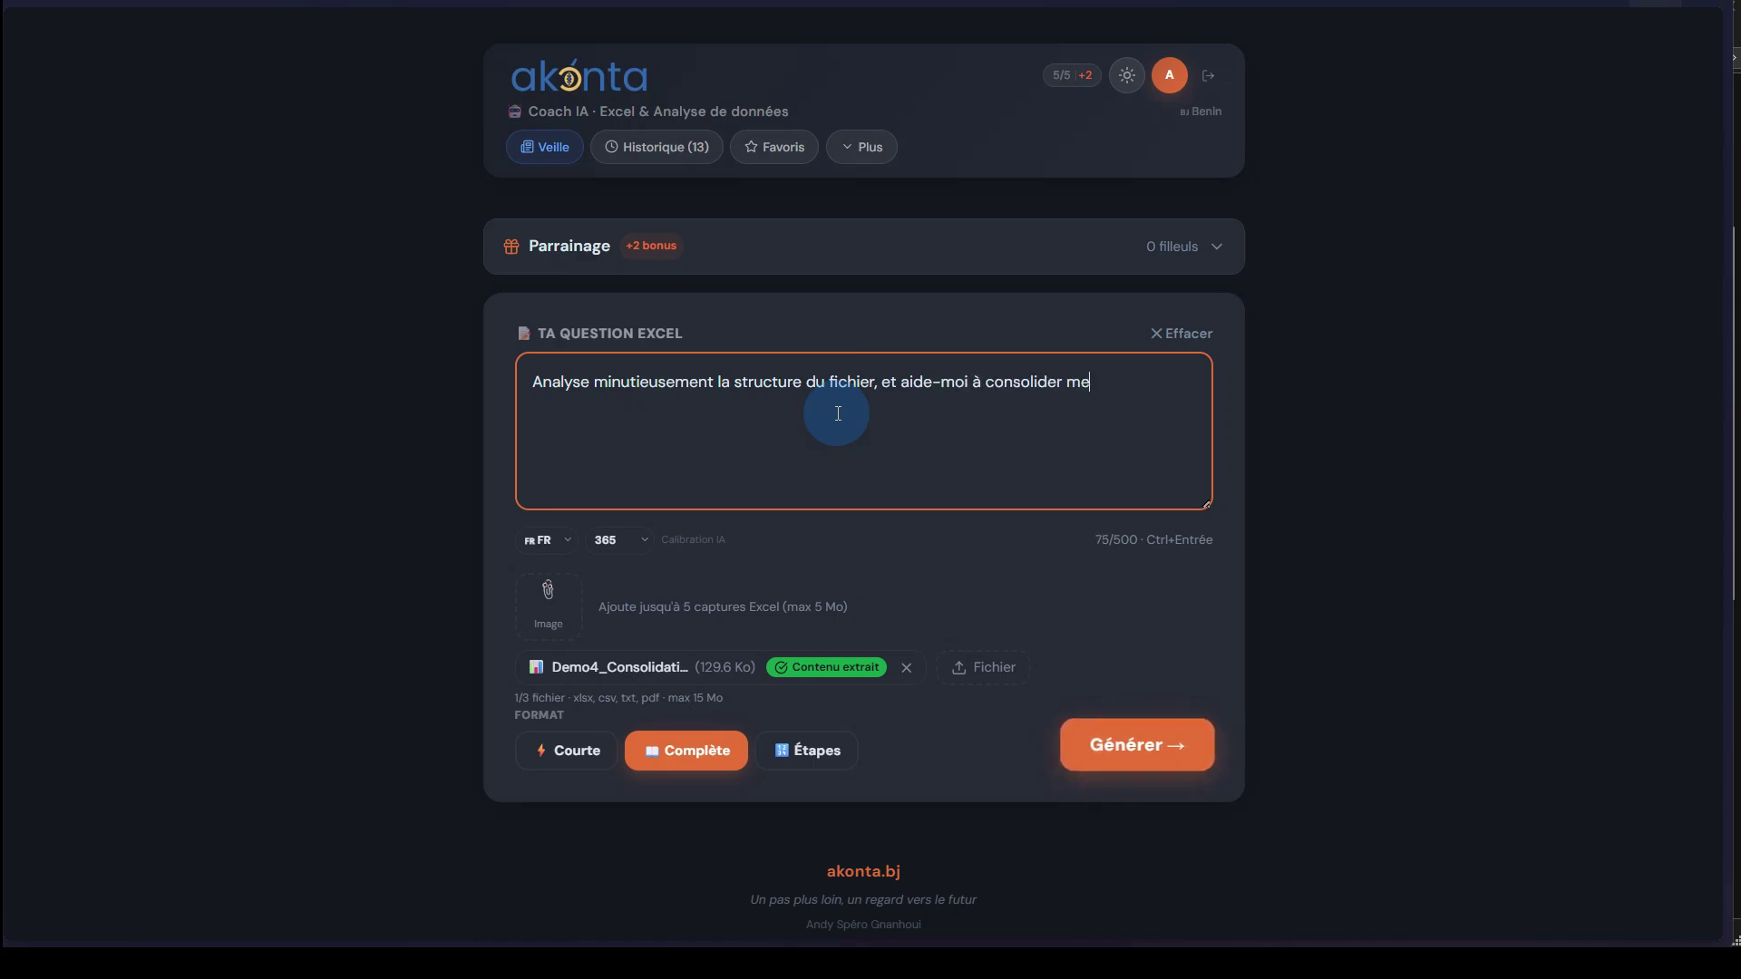
text(s feuilles et raliser)
click(540, 408)
text(é)
text( untableau)
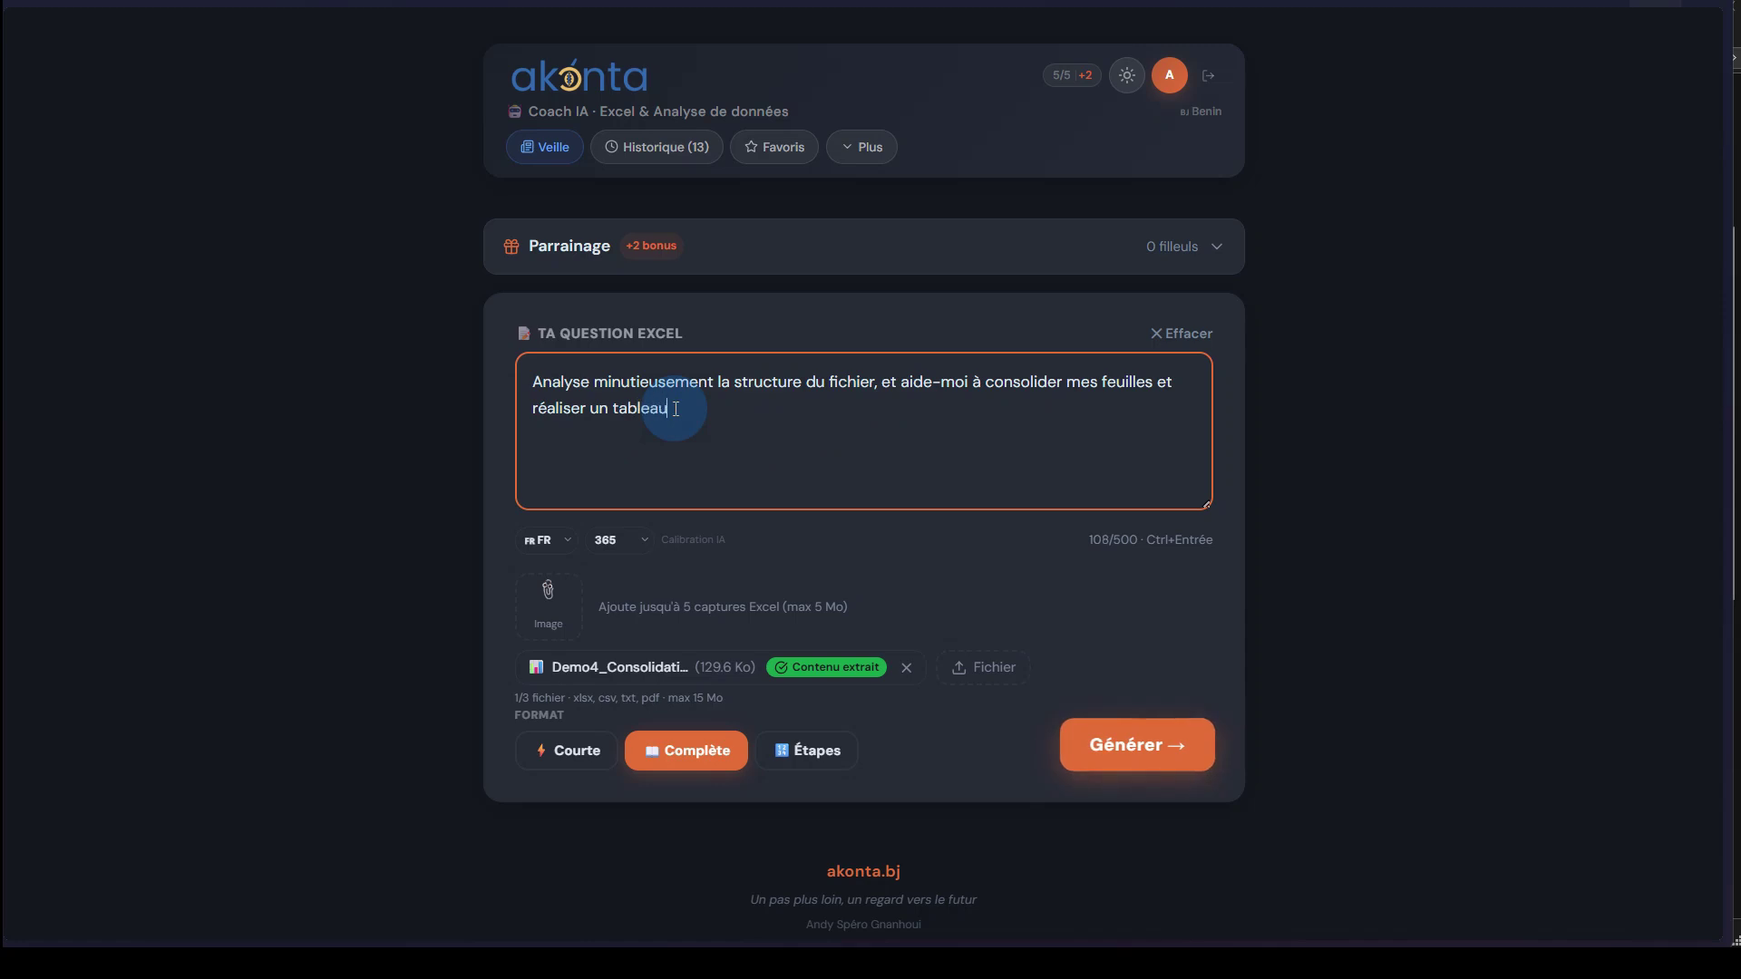
text( de bord e)
text(volutif.)
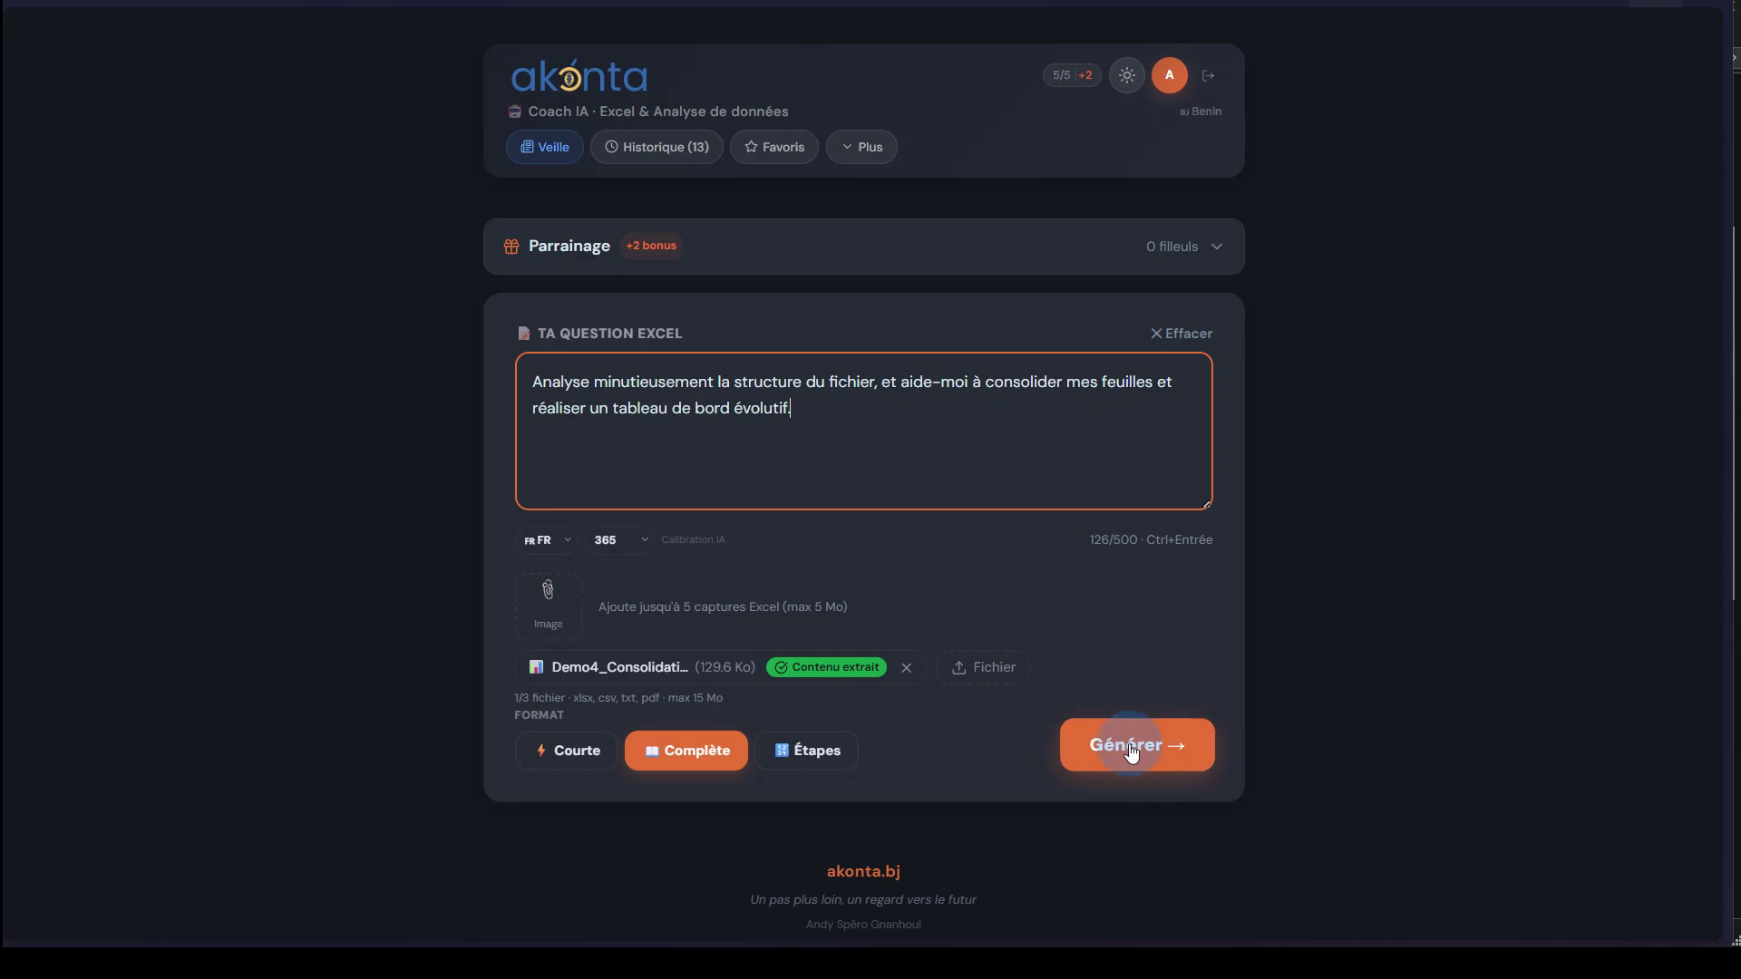
click(811, 753)
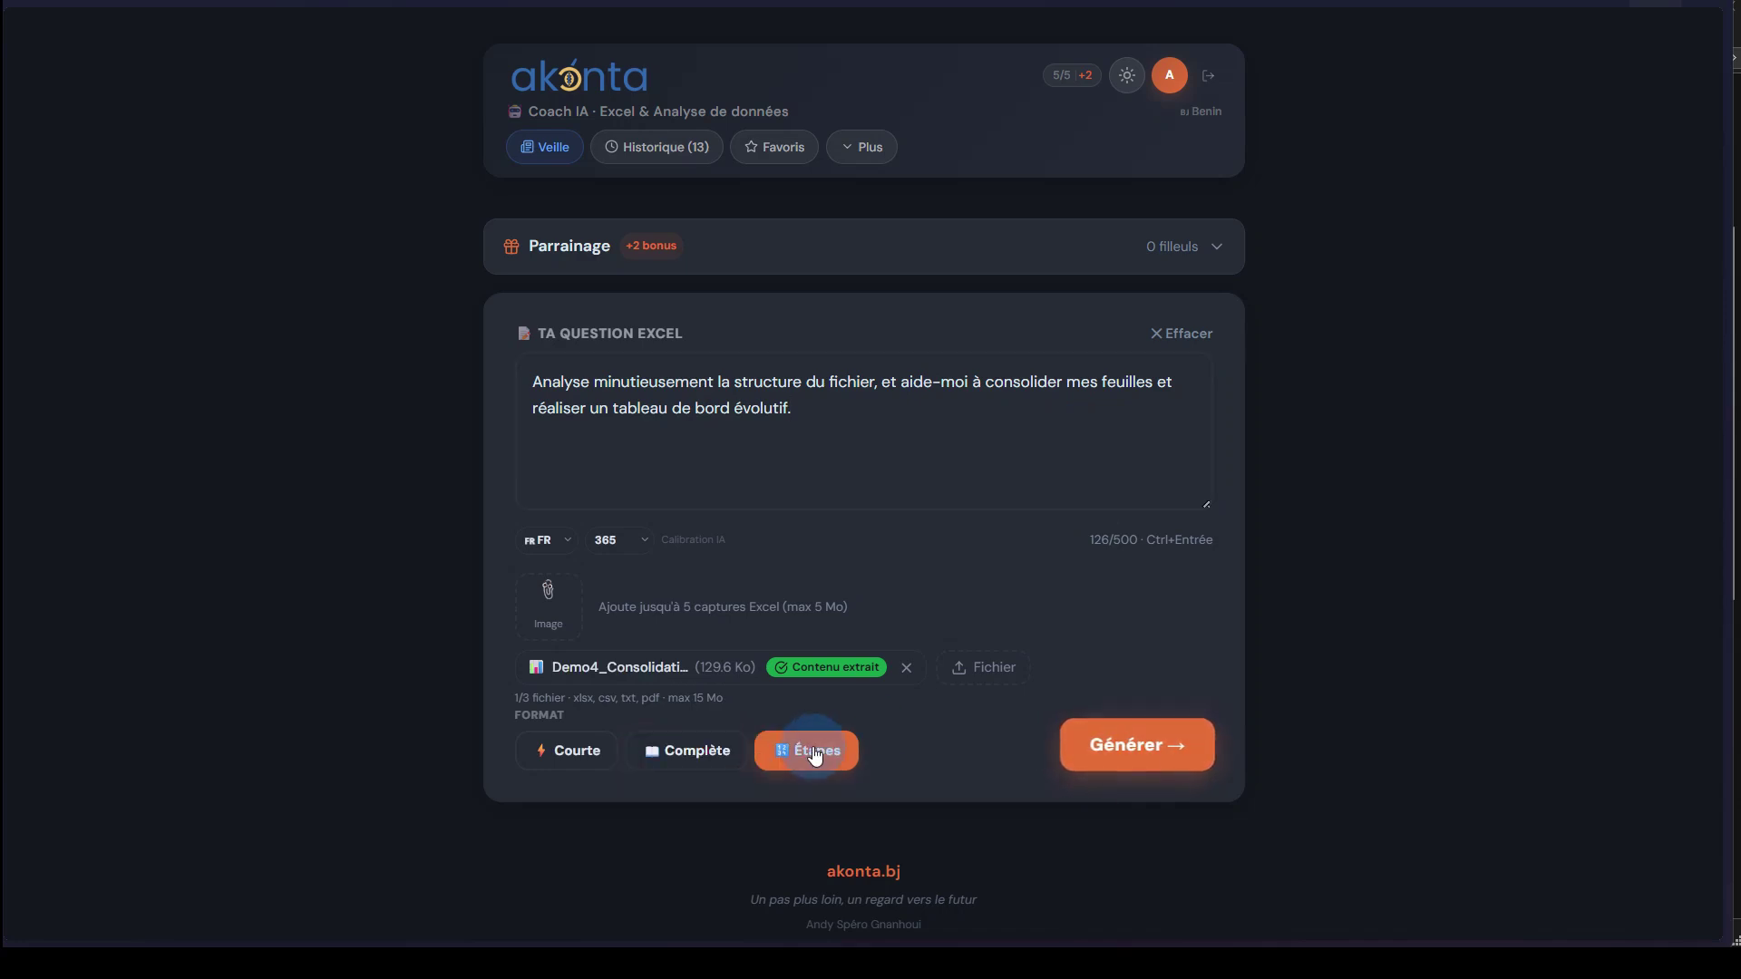
Generate the answer to the consolidation and dashboard question and look over its Power Query introduction.
click(1130, 755)
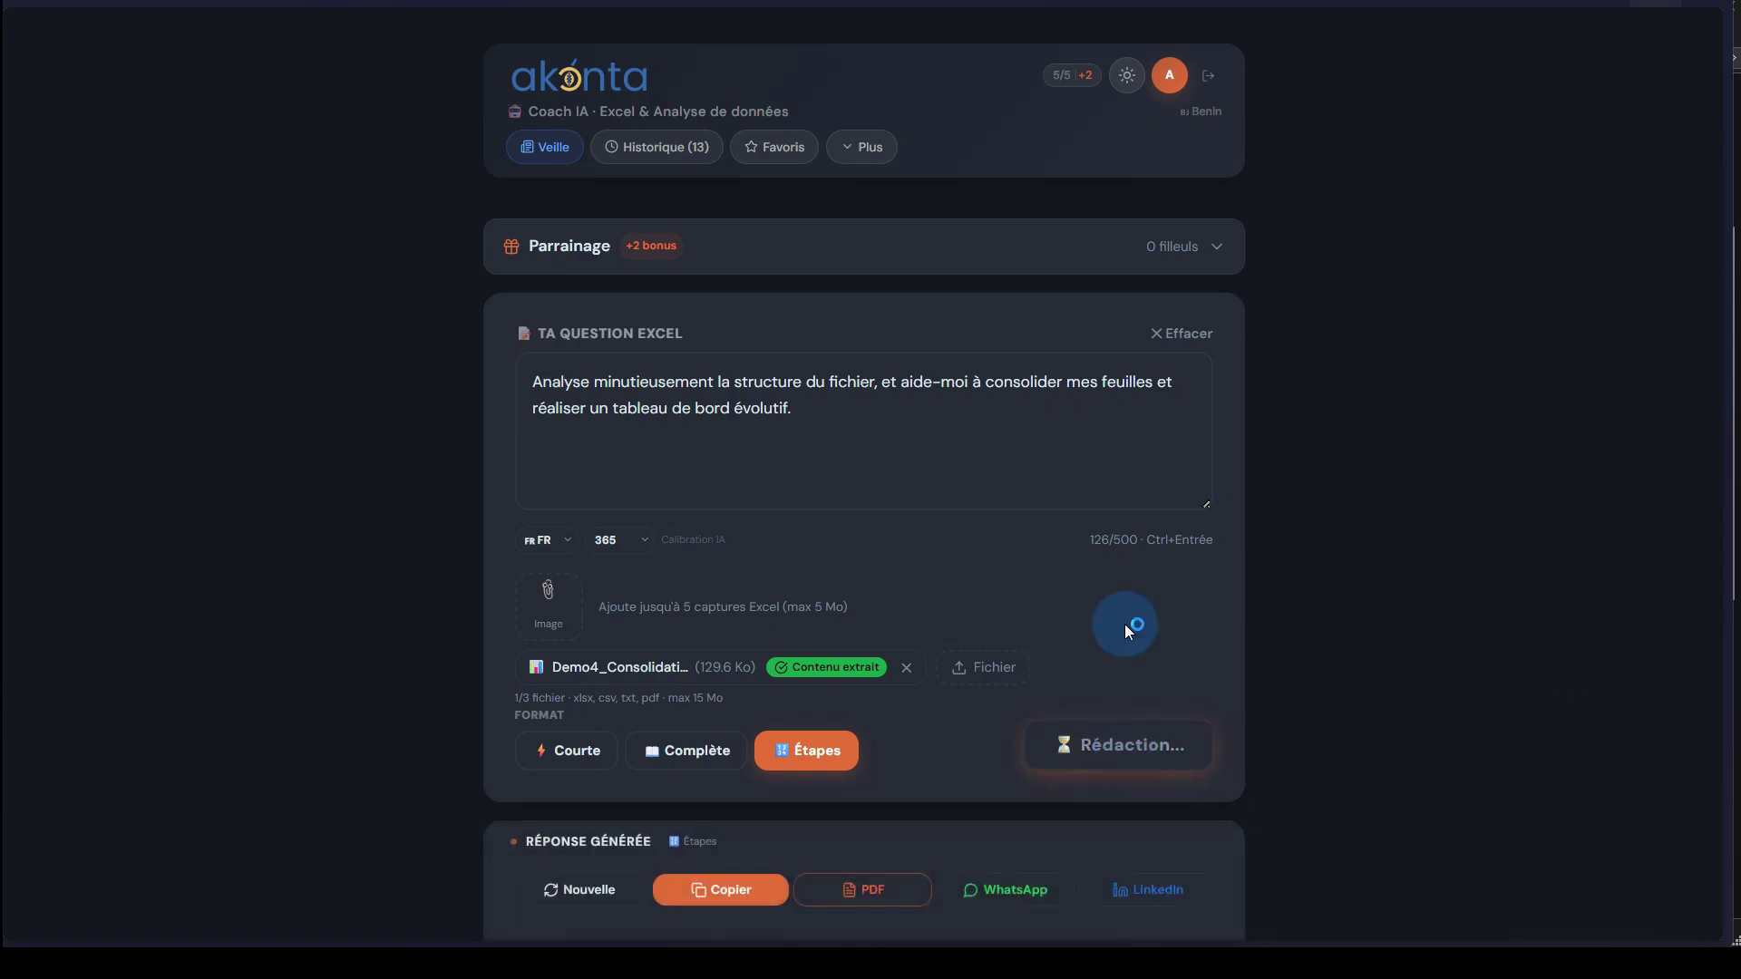
scroll(1125, 628, down, 3)
scroll(955, 706, down, 5)
scroll(956, 706, down, 1)
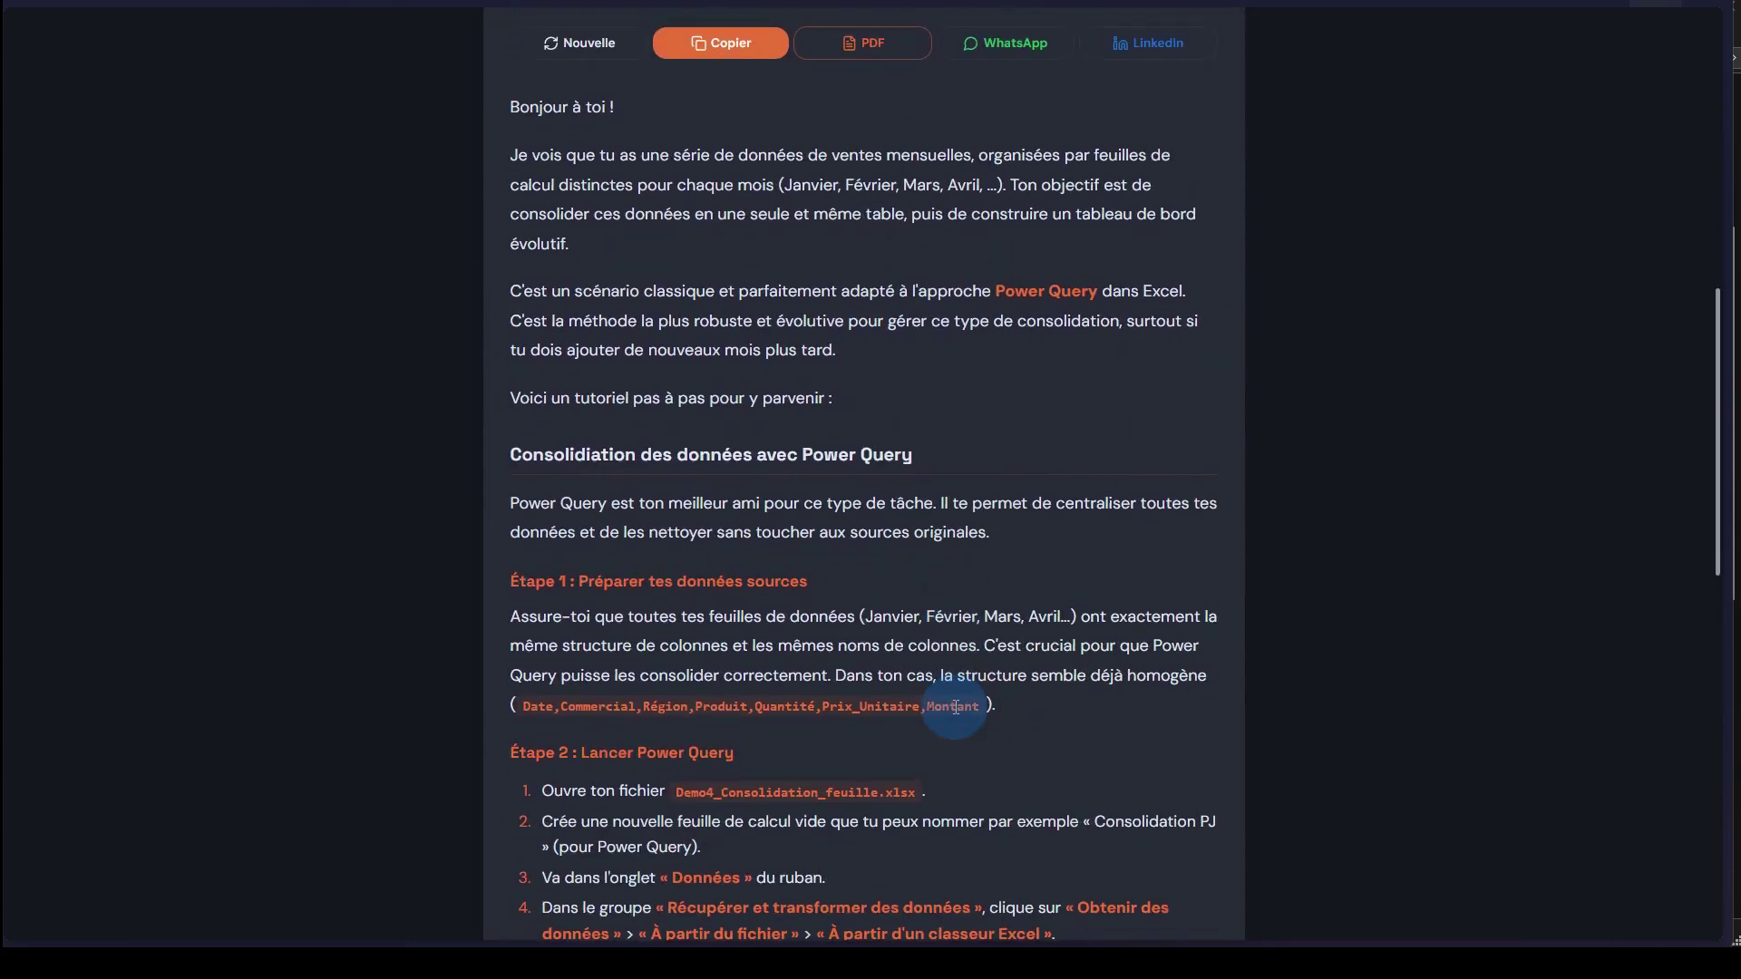
scroll(956, 707, up, 8)
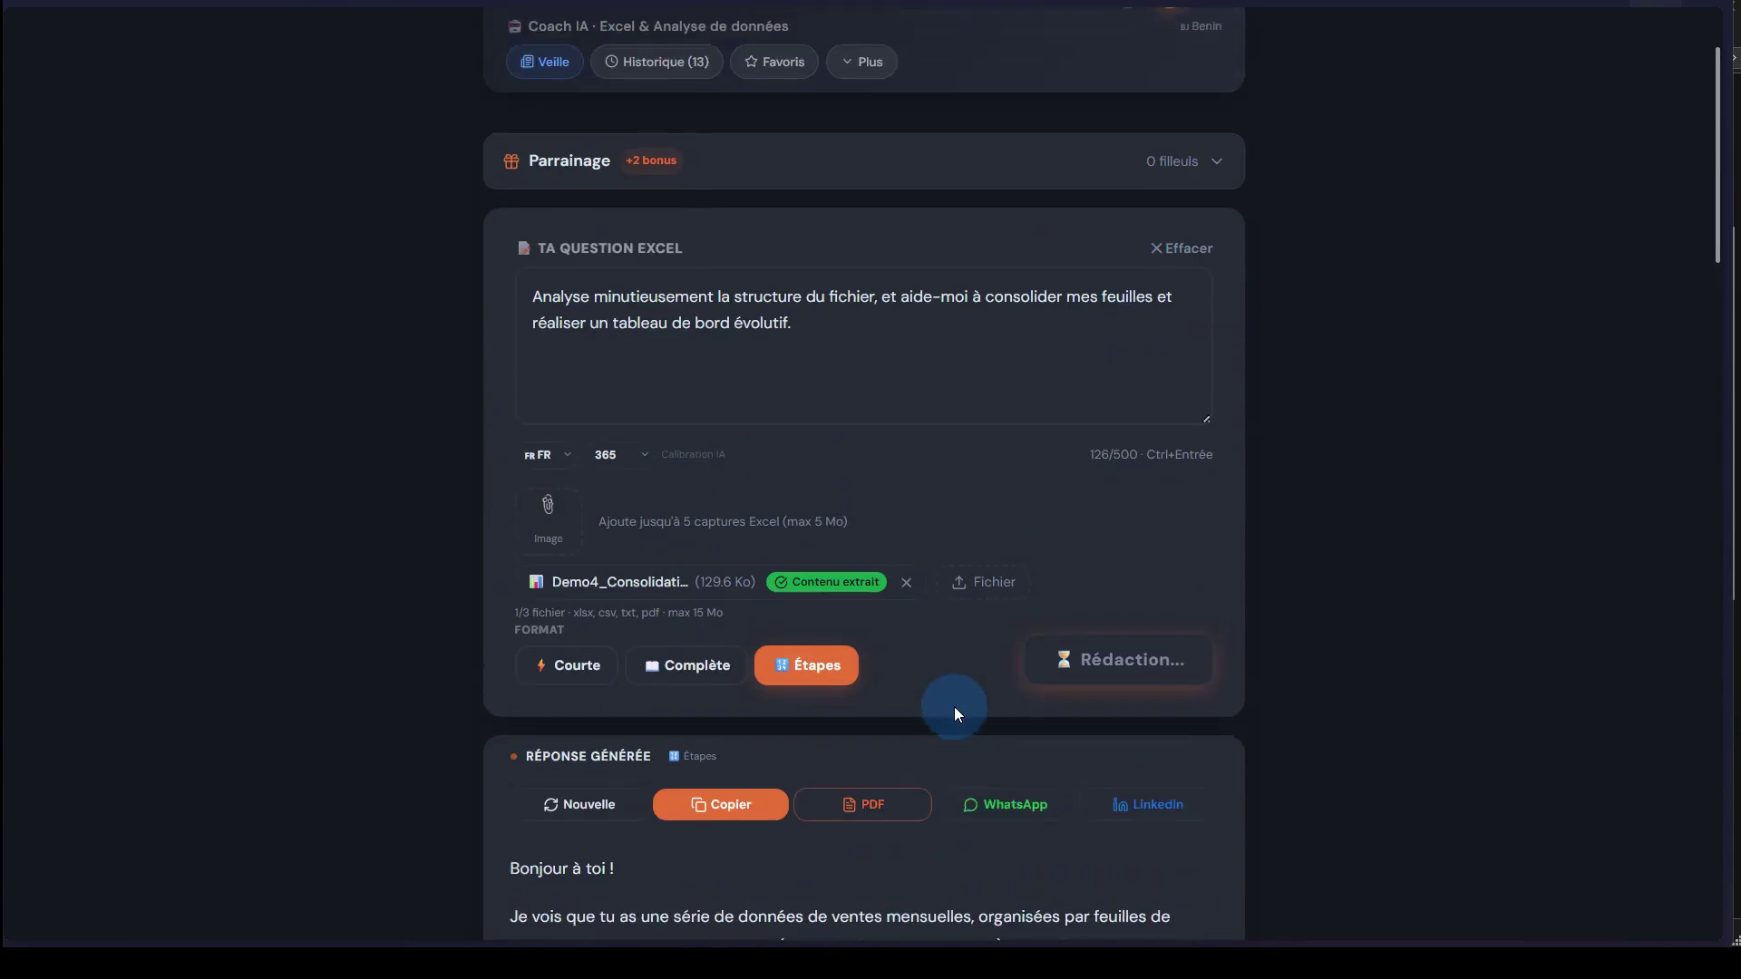
scroll(954, 706, up, 1)
Read the Power Query consolidation instructions from Étape 1 : Préparer tes données sources to the beginning of Étape 5.
scroll(954, 705, down, 3)
scroll(954, 705, down, 10)
scroll(954, 706, down, 1)
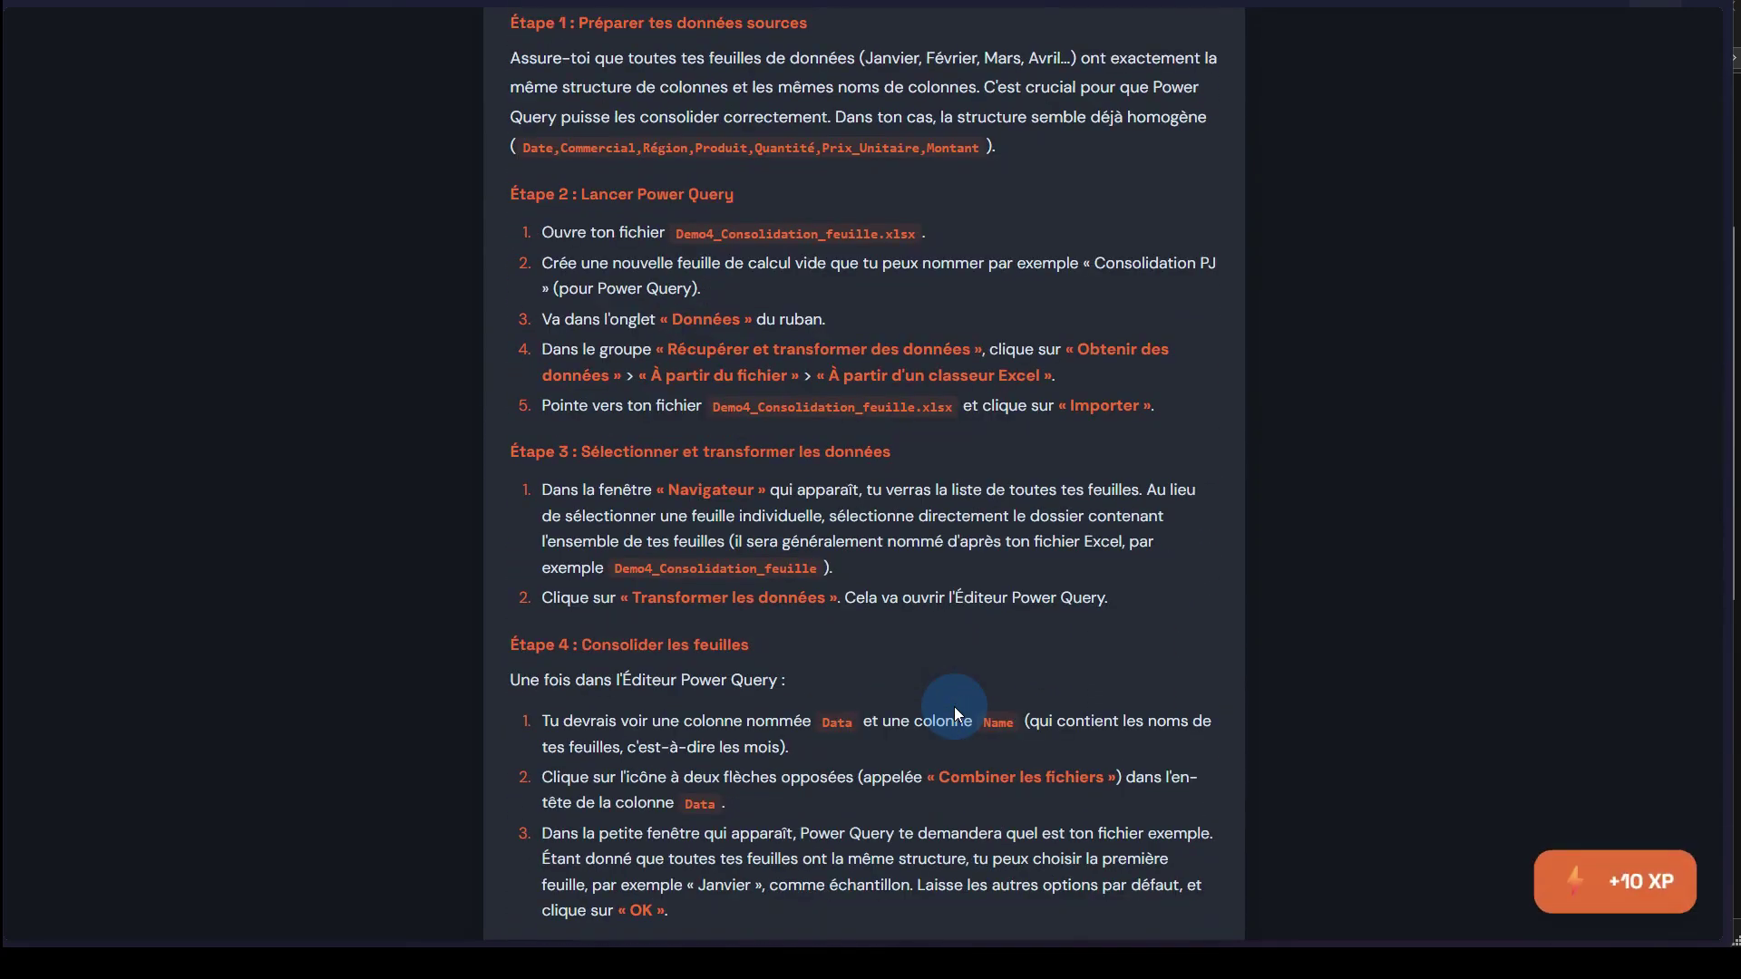
scroll(954, 705, down, 2)
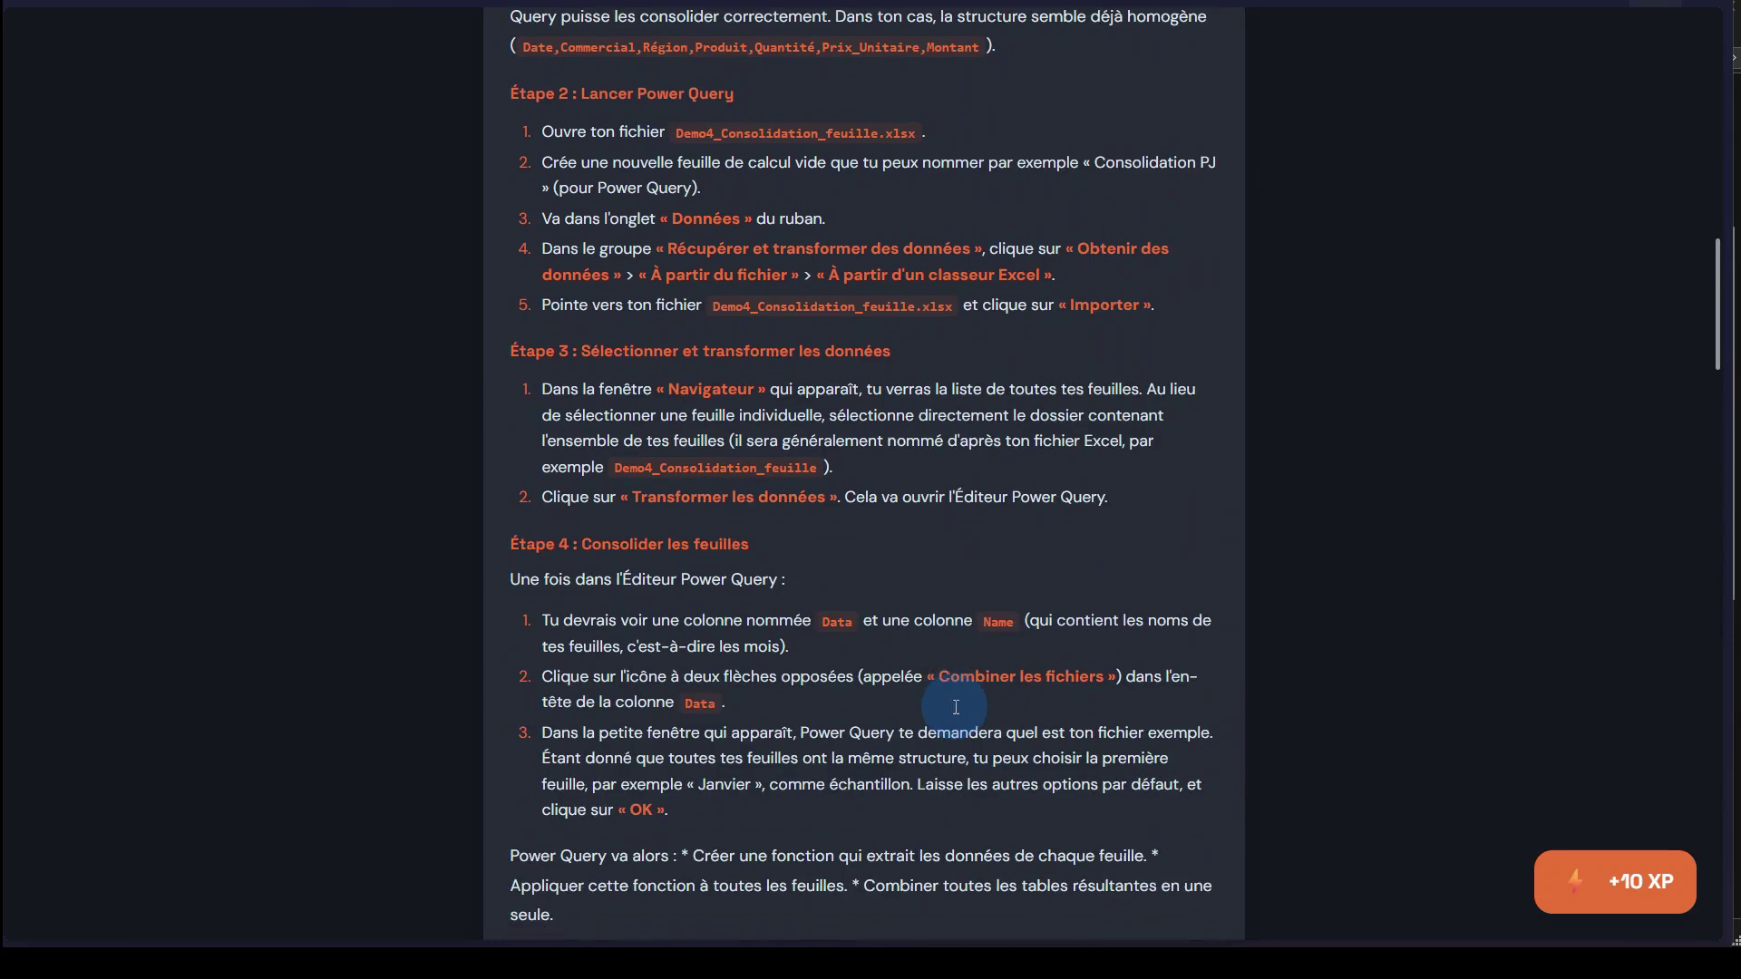
scroll(956, 707, down, 1)
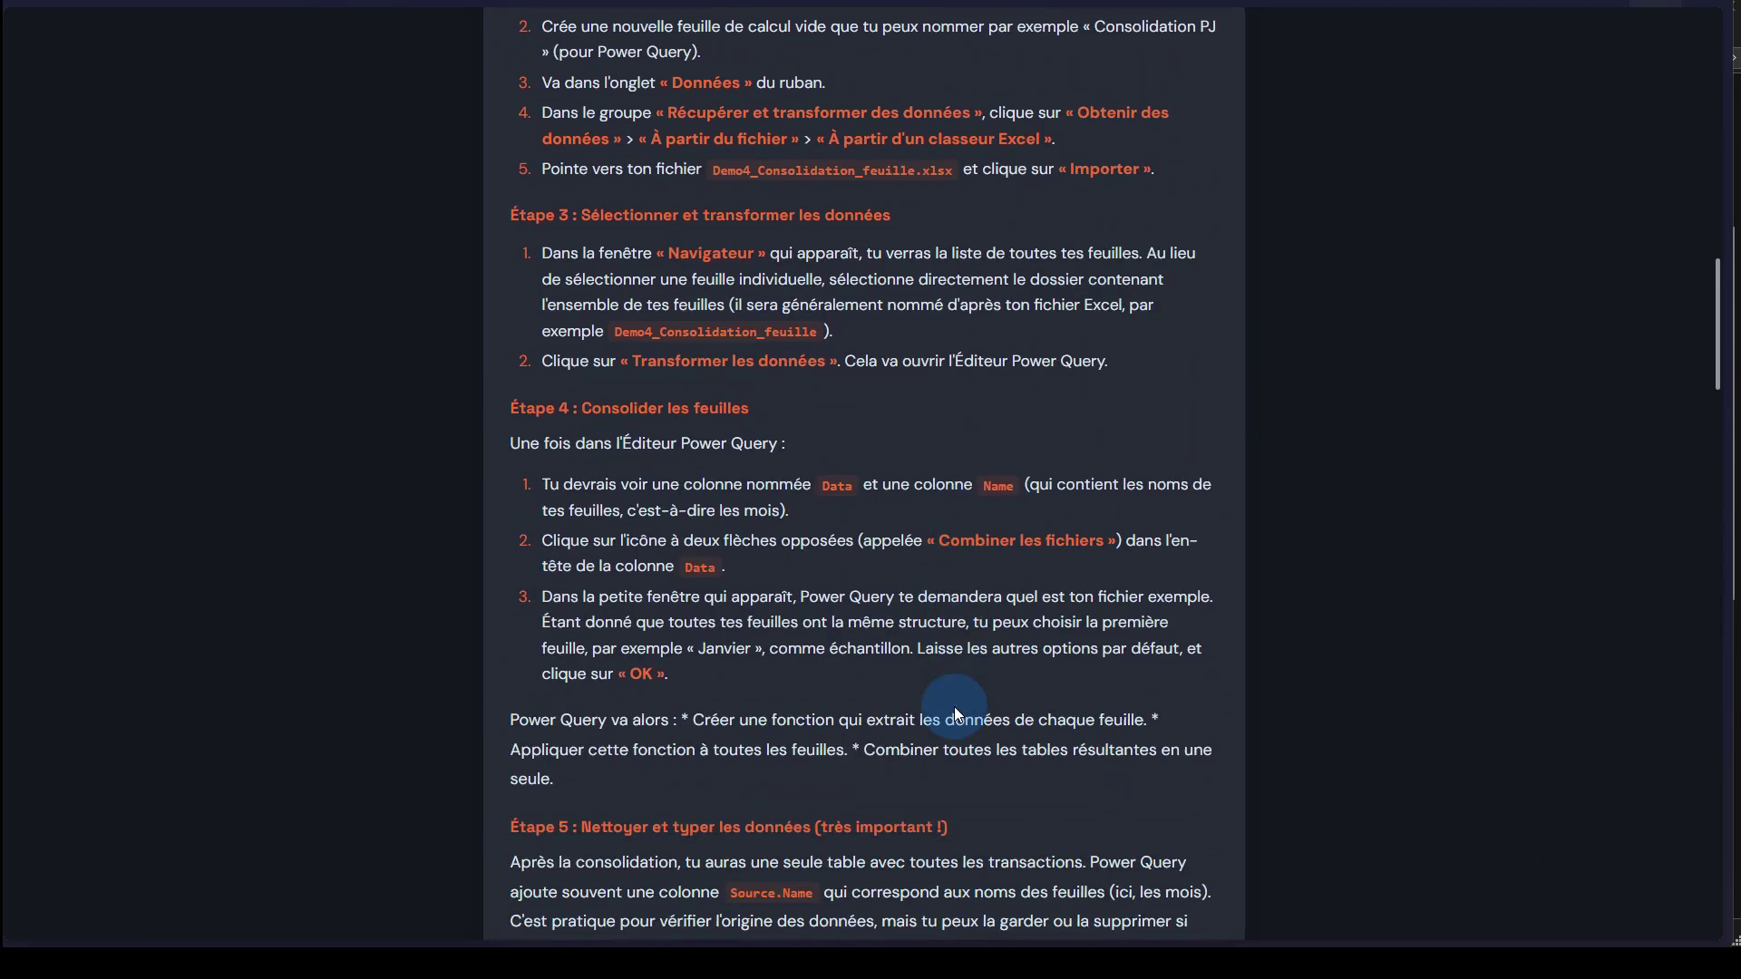
scroll(954, 705, down, 1)
scroll(954, 706, down, 3)
scroll(956, 707, up, 3)
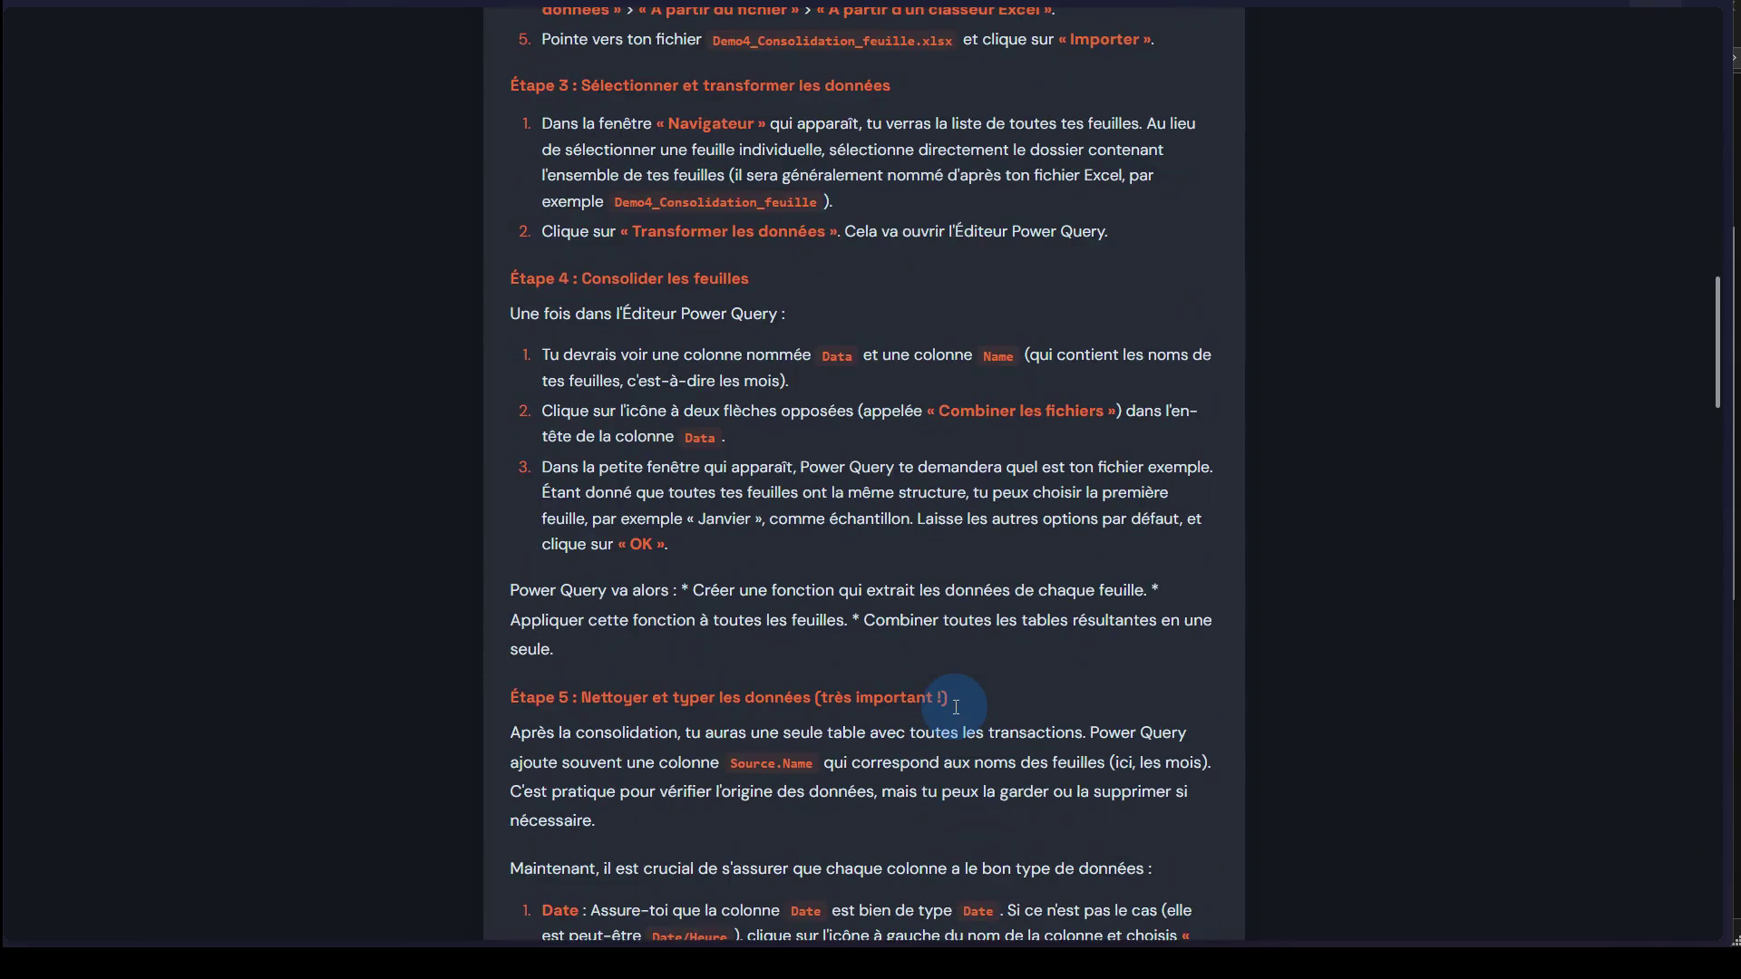
Go back over the Lancer Power Query, Sélectionner et transformer les données and Consolider les feuilles steps of the answer.
scroll(956, 706, up, 5)
scroll(956, 706, down, 2)
scroll(957, 714, down, 2)
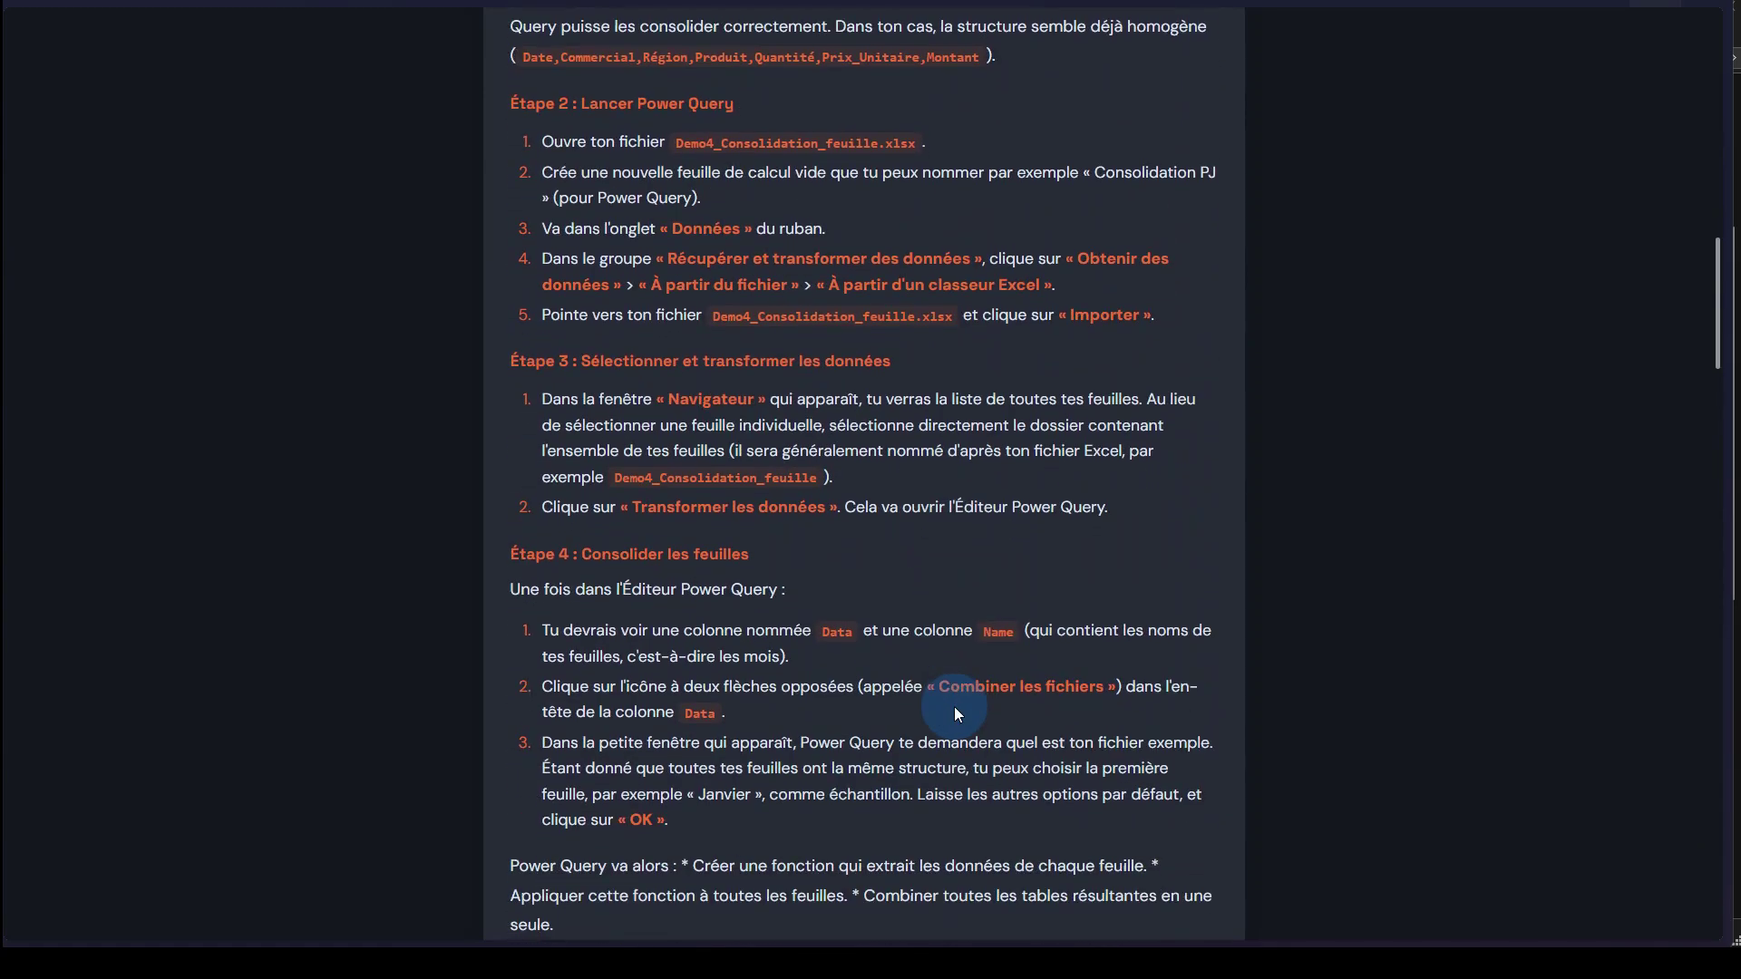
scroll(954, 706, up, 4)
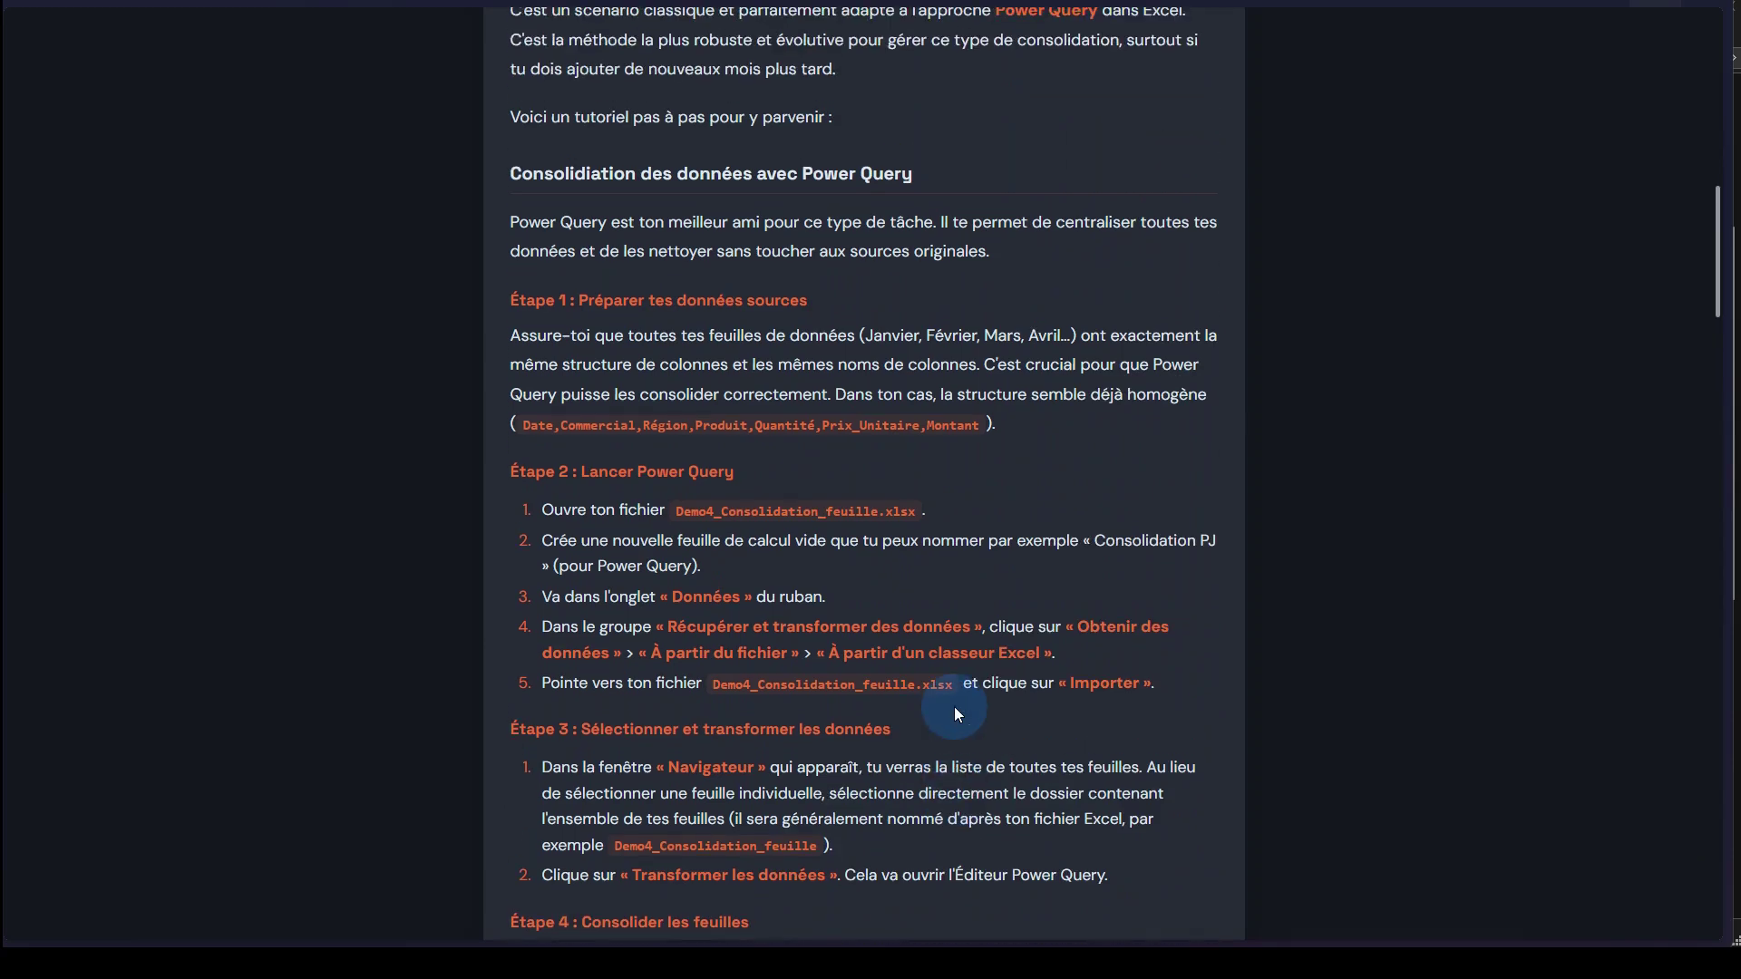
scroll(954, 705, down, 2)
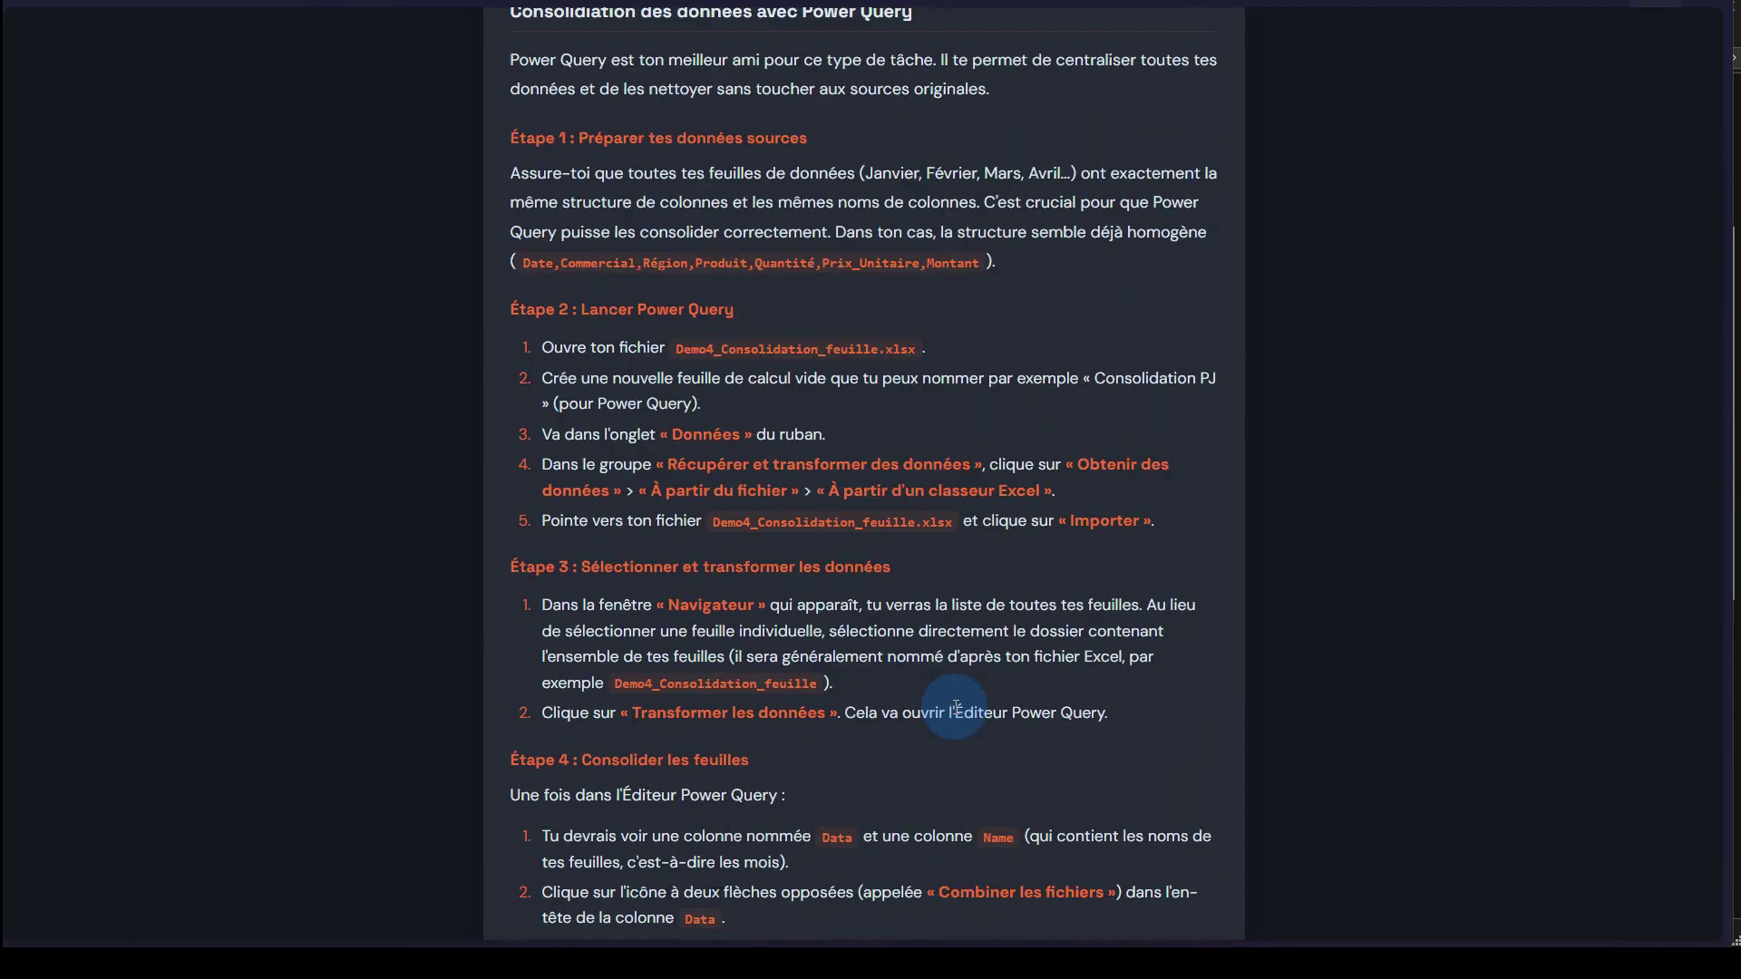
scroll(957, 707, down, 2)
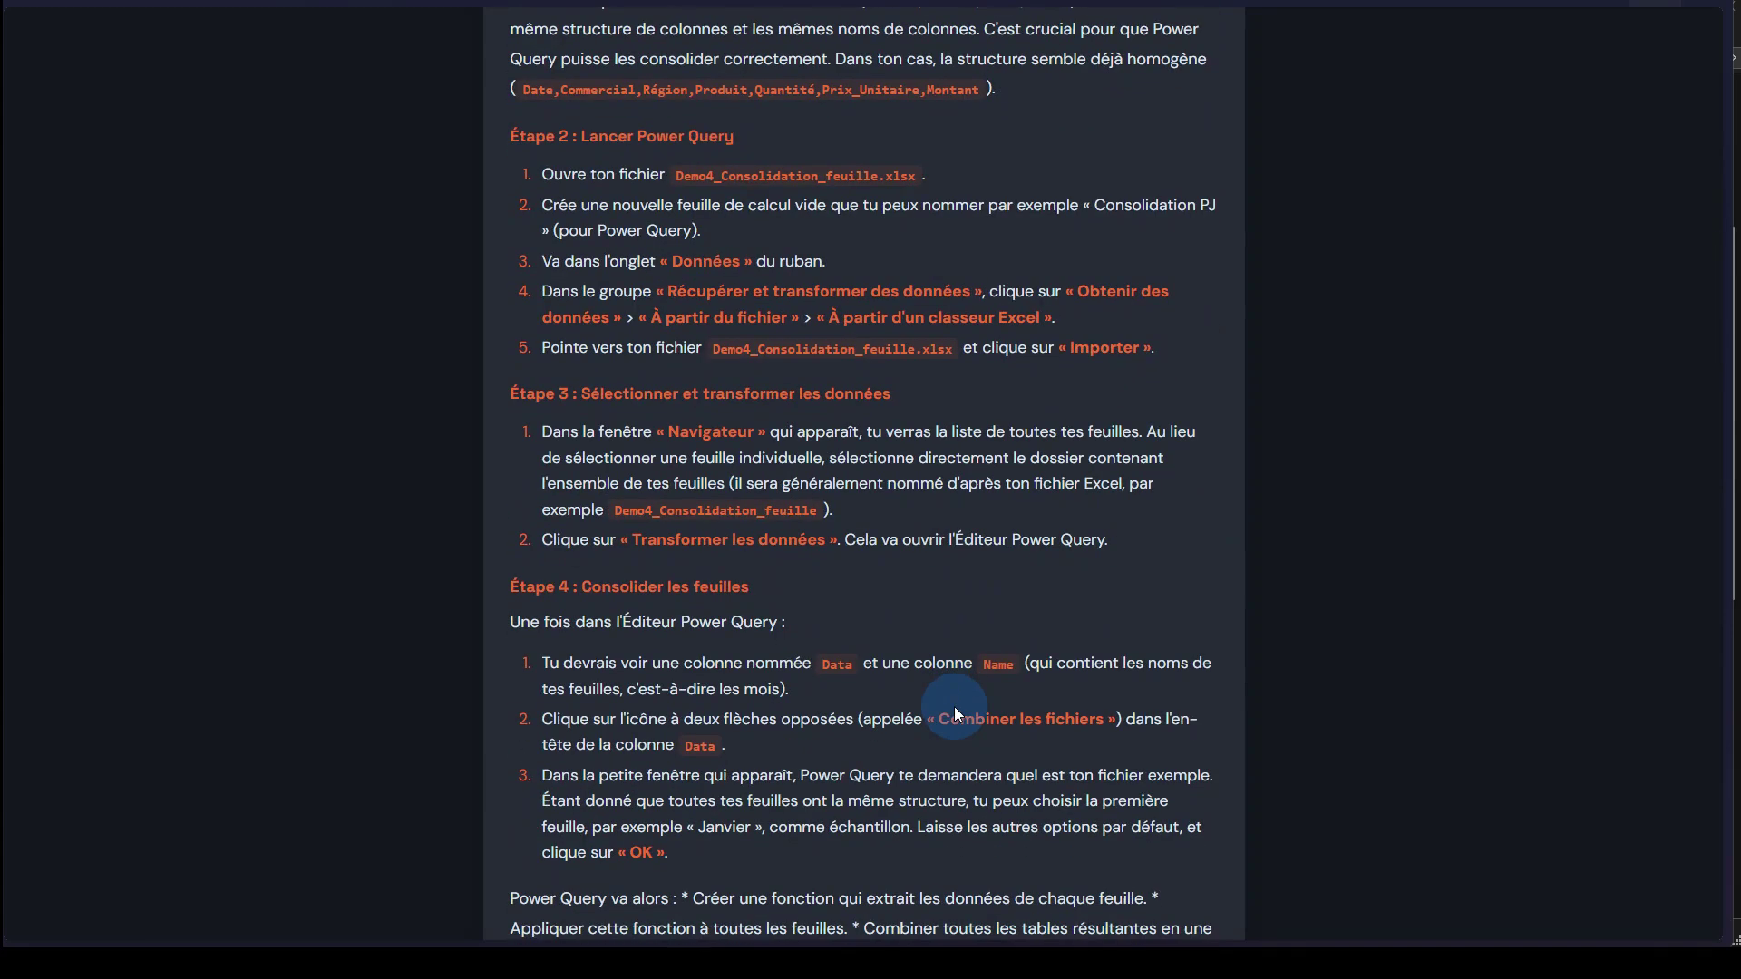
scroll(954, 706, down, 1)
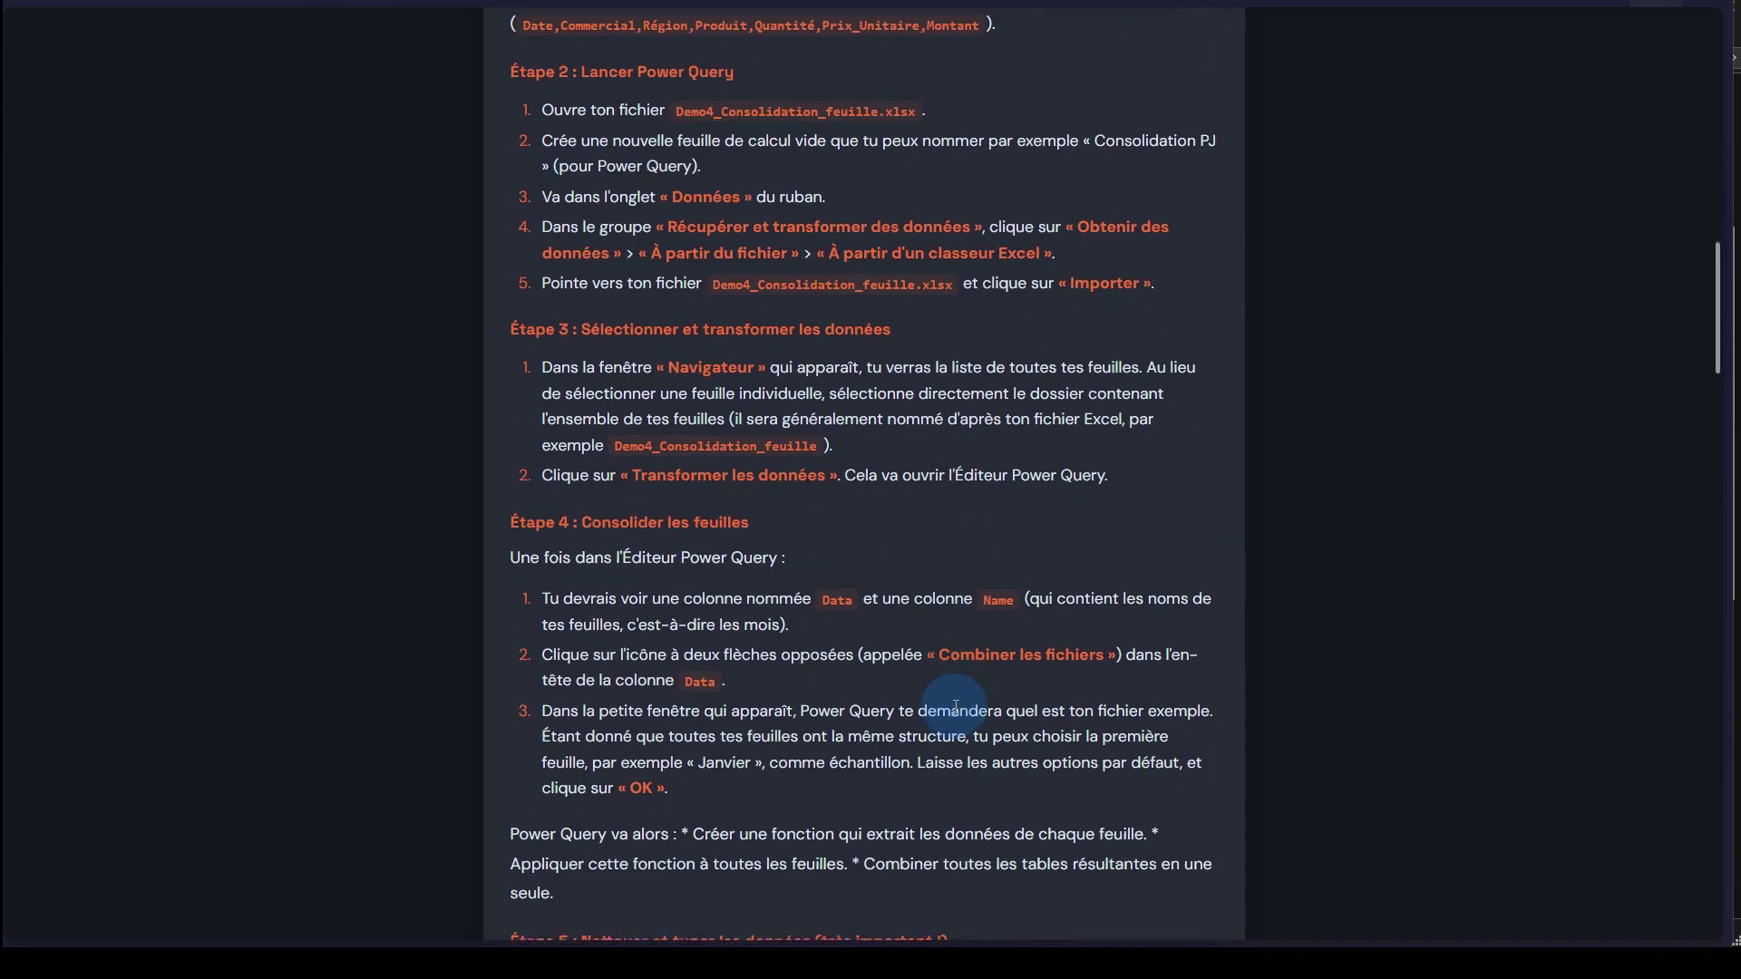
scroll(956, 708, down, 6)
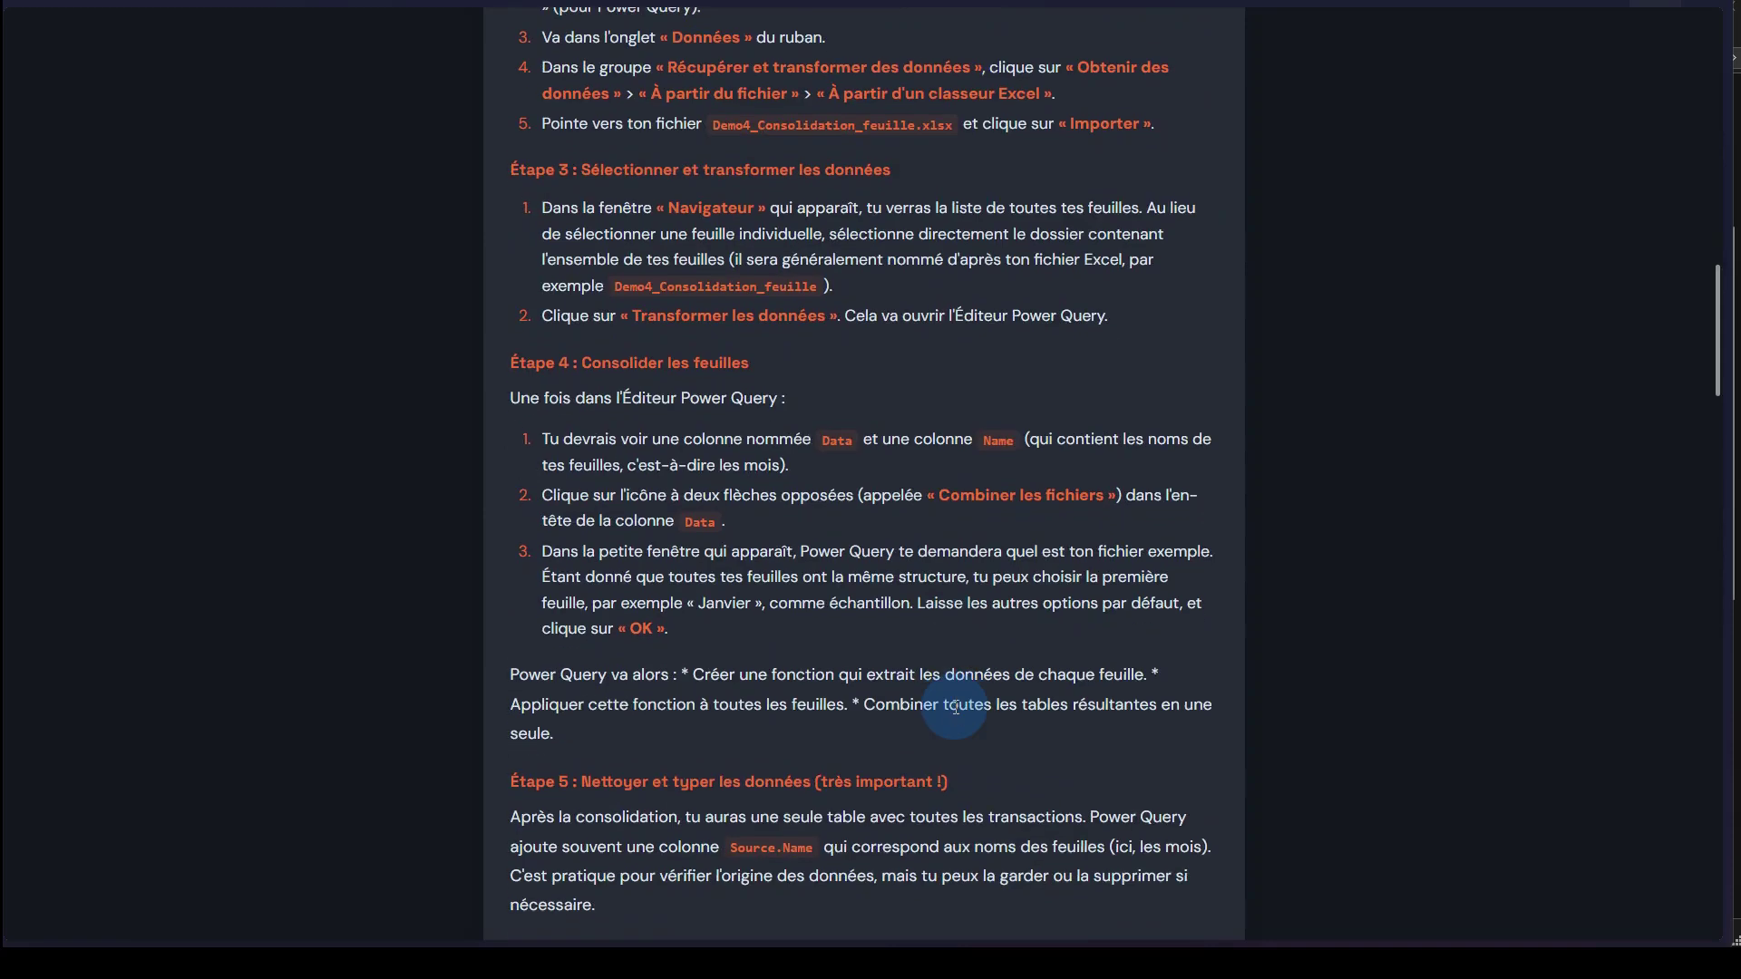
Read the data typing and Excel loading steps, plus the pivot table and analysis instructions in Étape 7.
scroll(956, 707, down, 2)
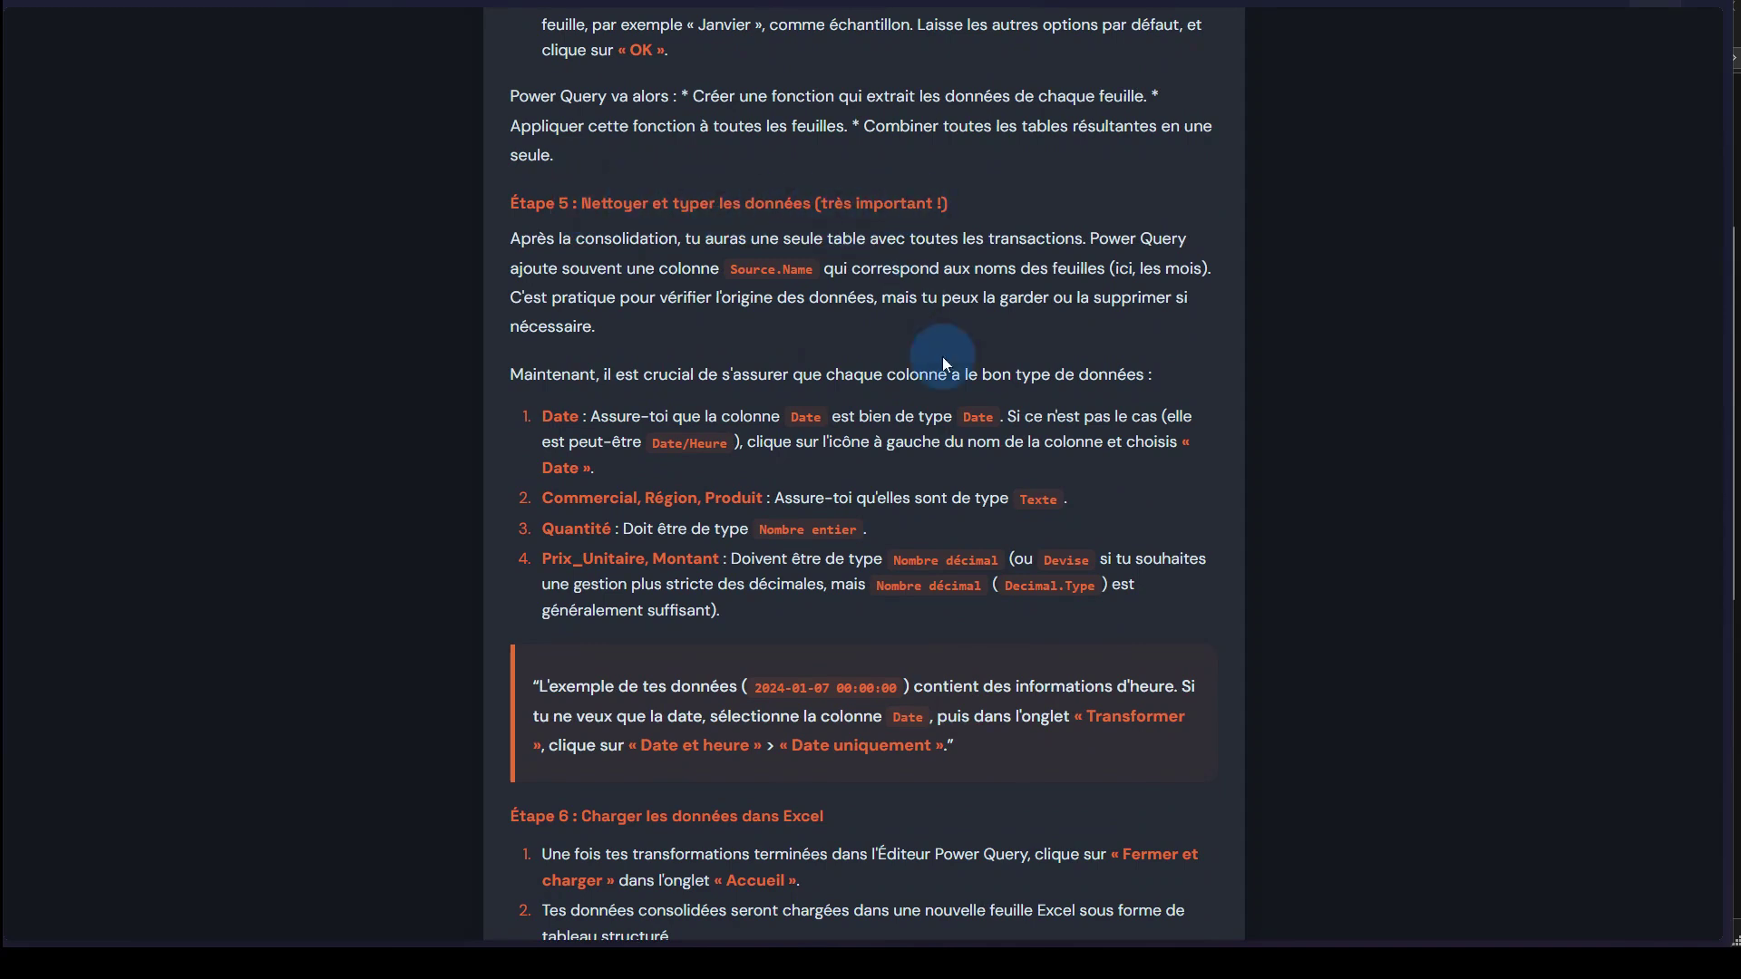
scroll(951, 395, down, 5)
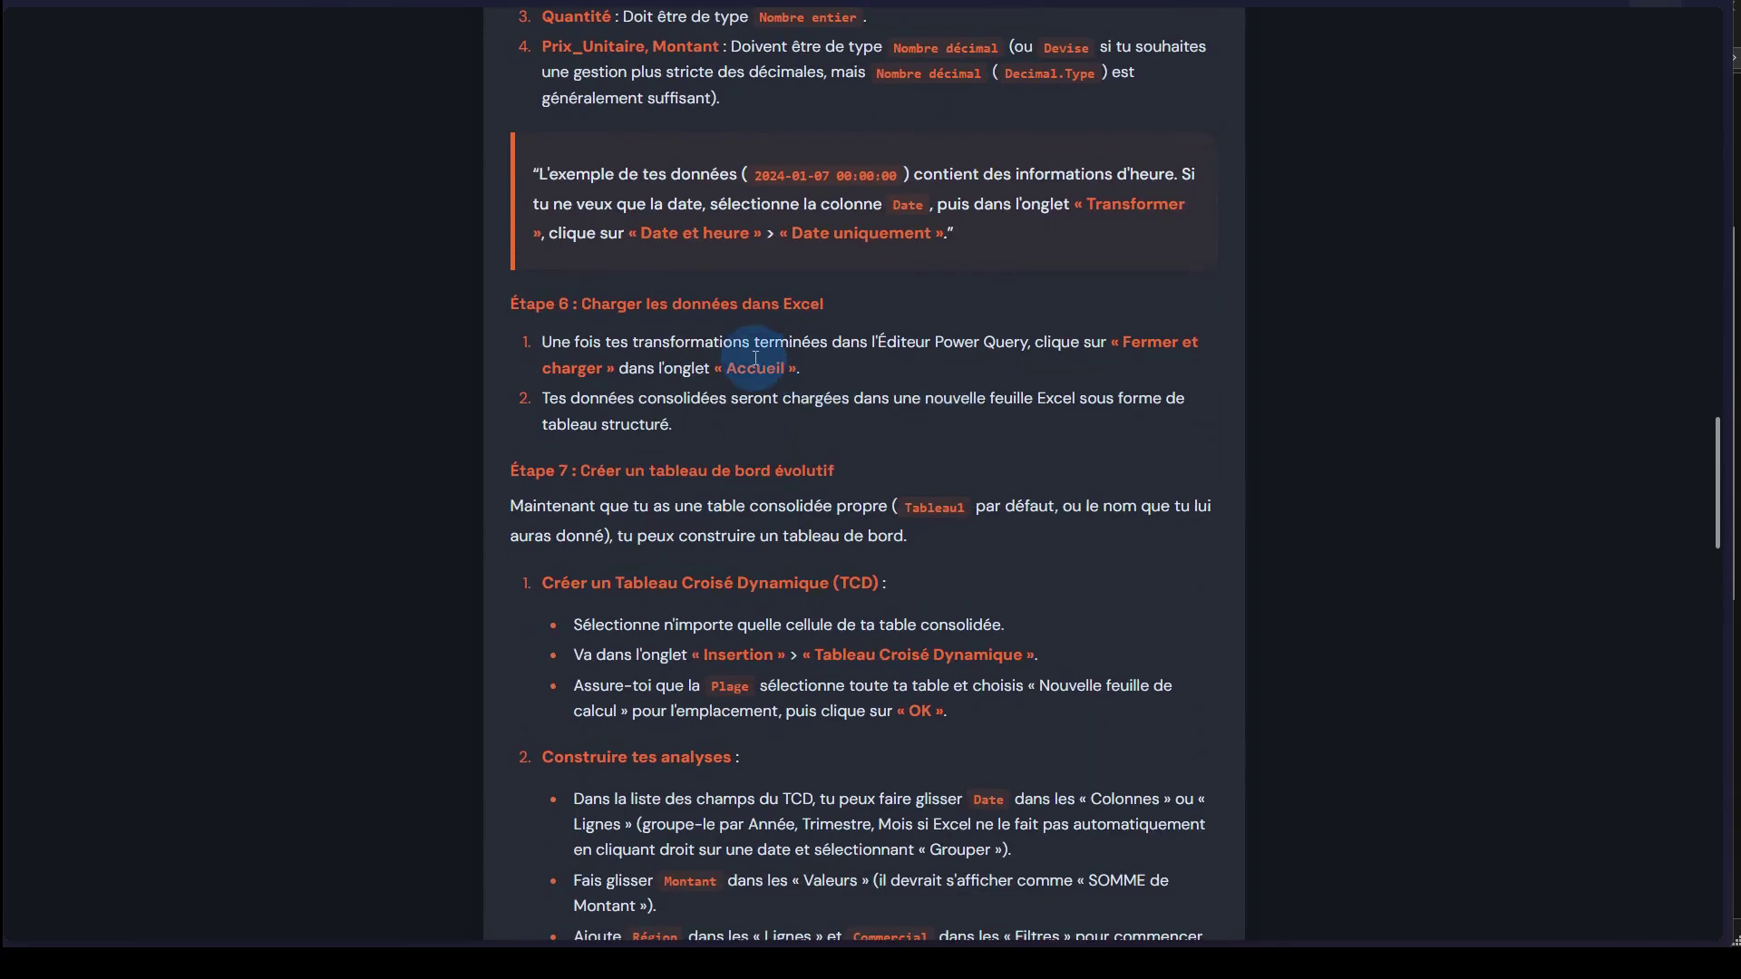
scroll(838, 319, down, 1)
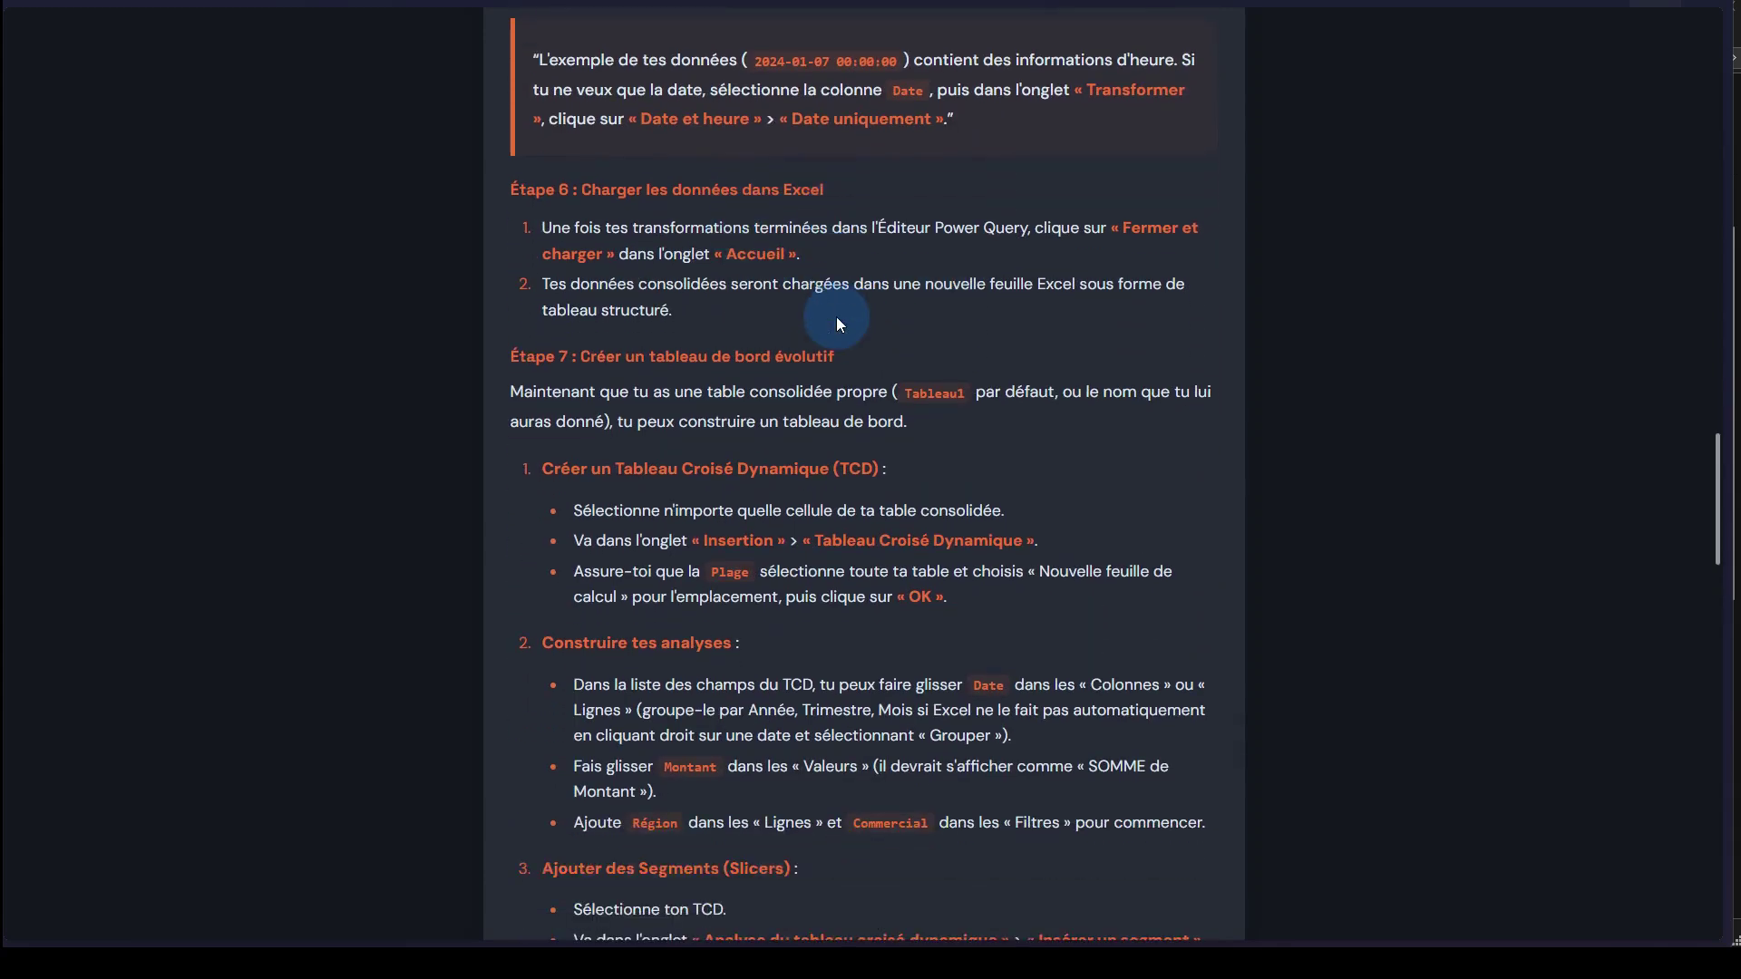
scroll(836, 318, down, 1)
scroll(916, 280, down, 1)
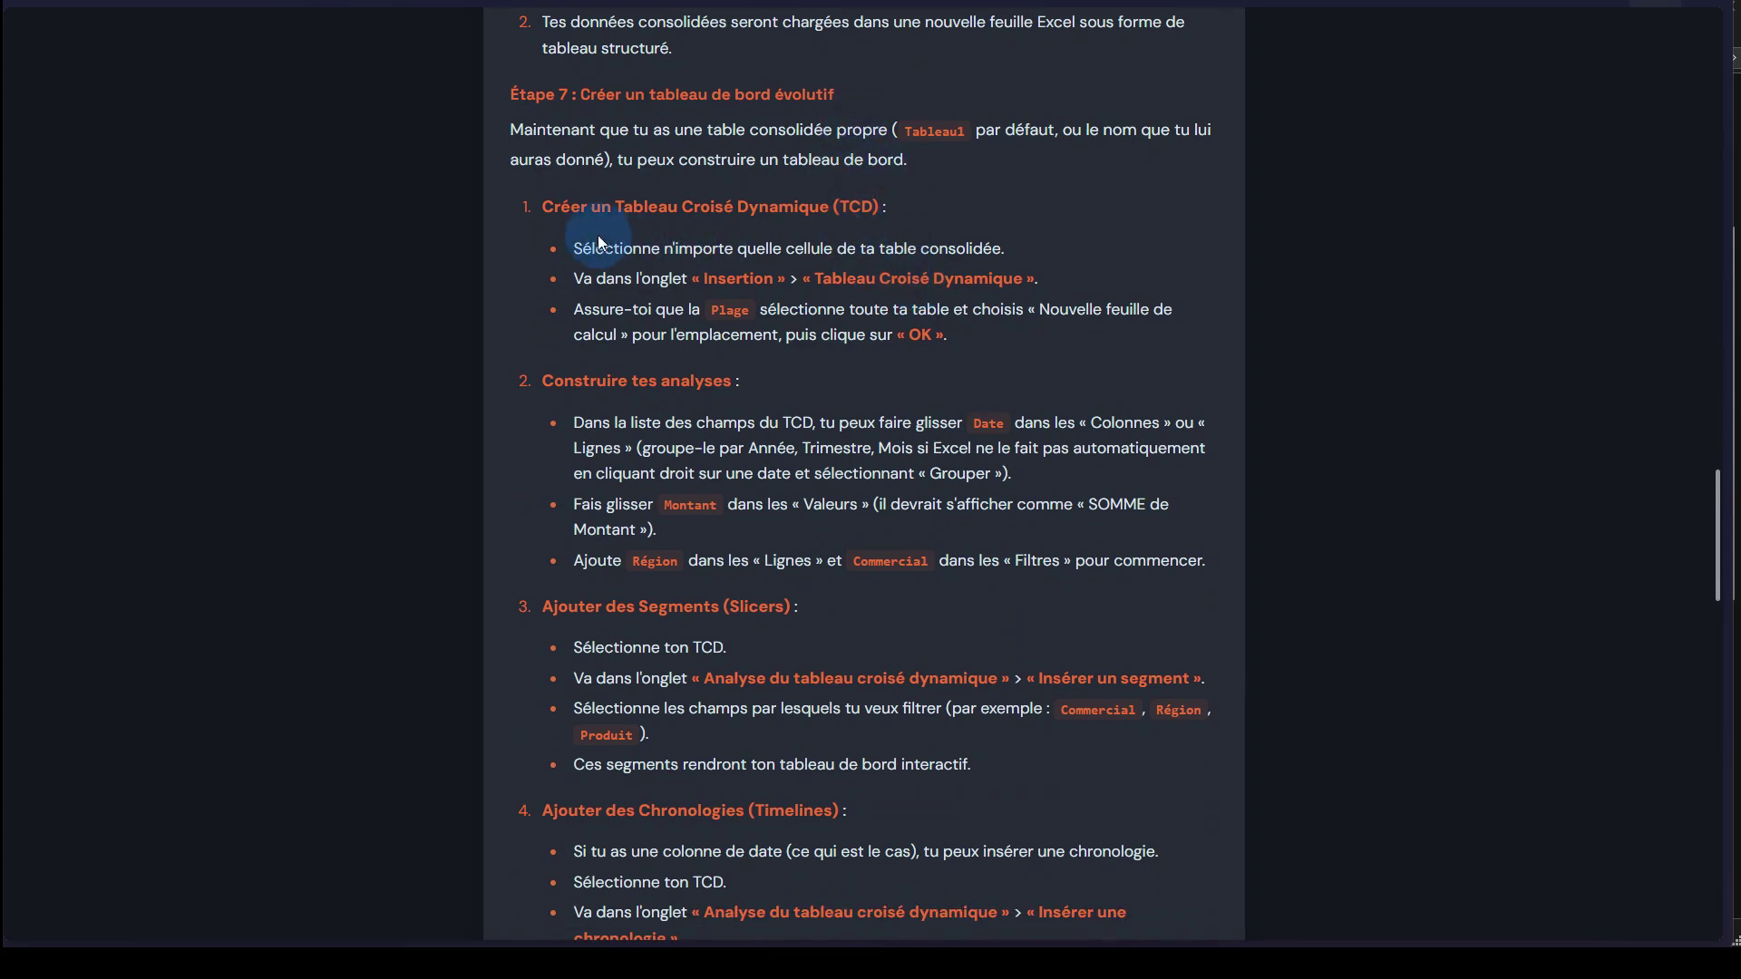
scroll(929, 225, down, 1)
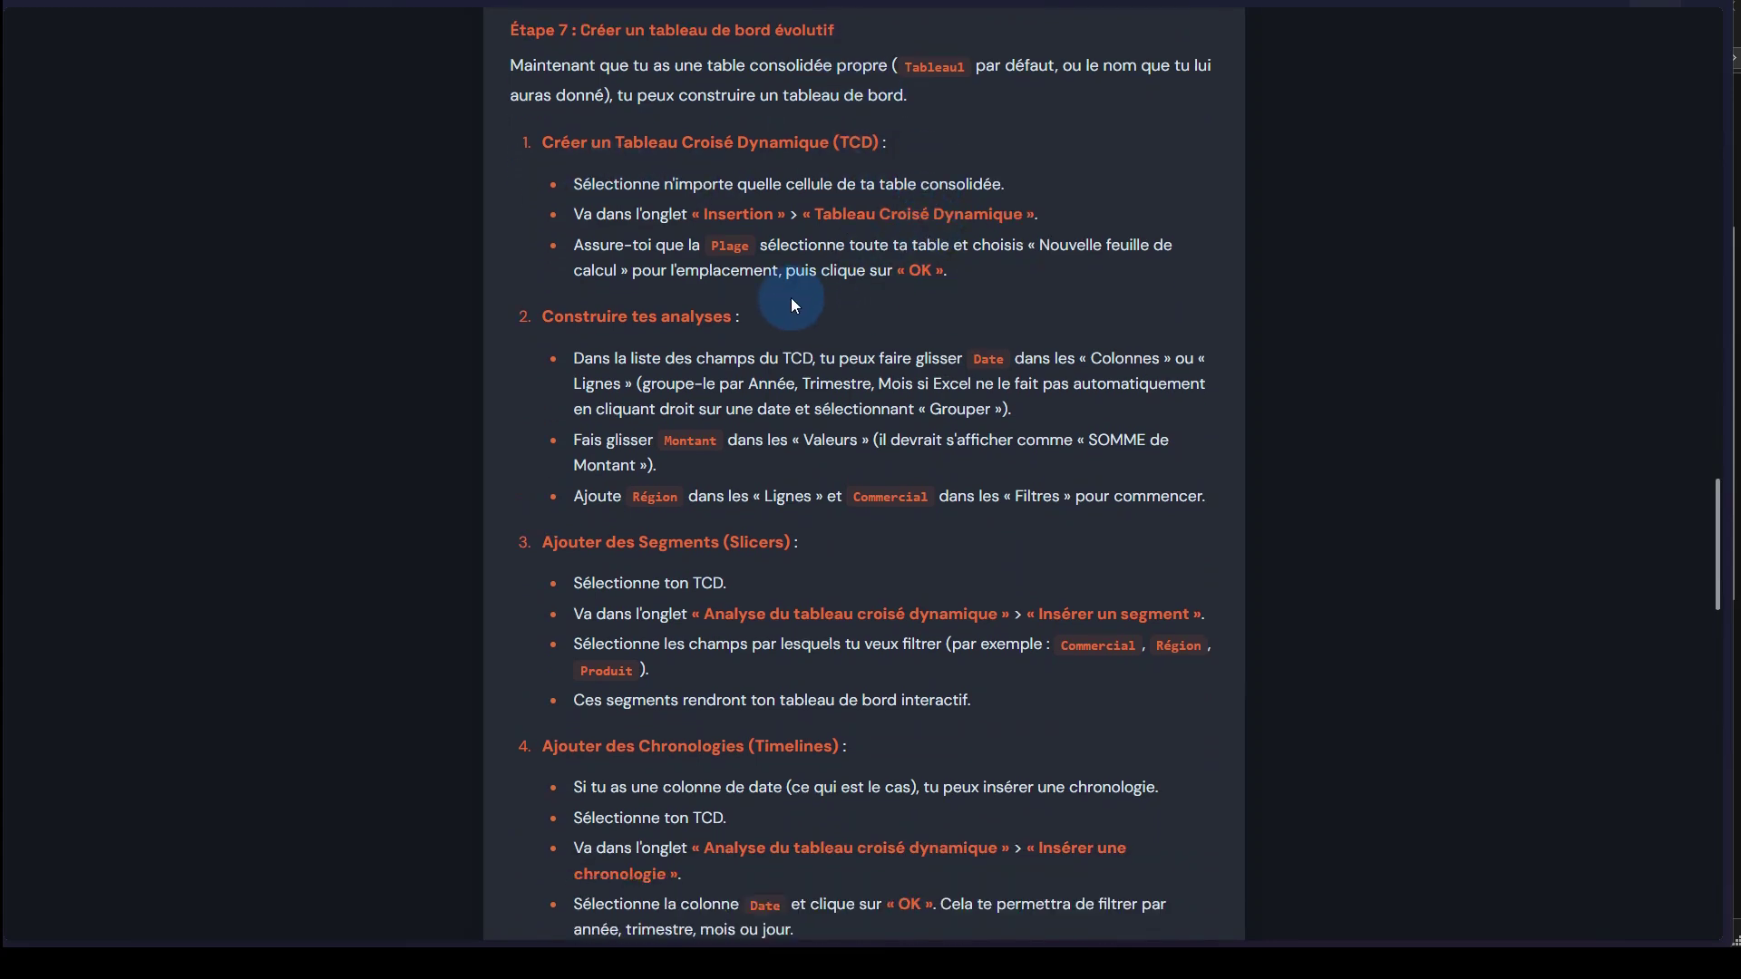
scroll(743, 241, down, 2)
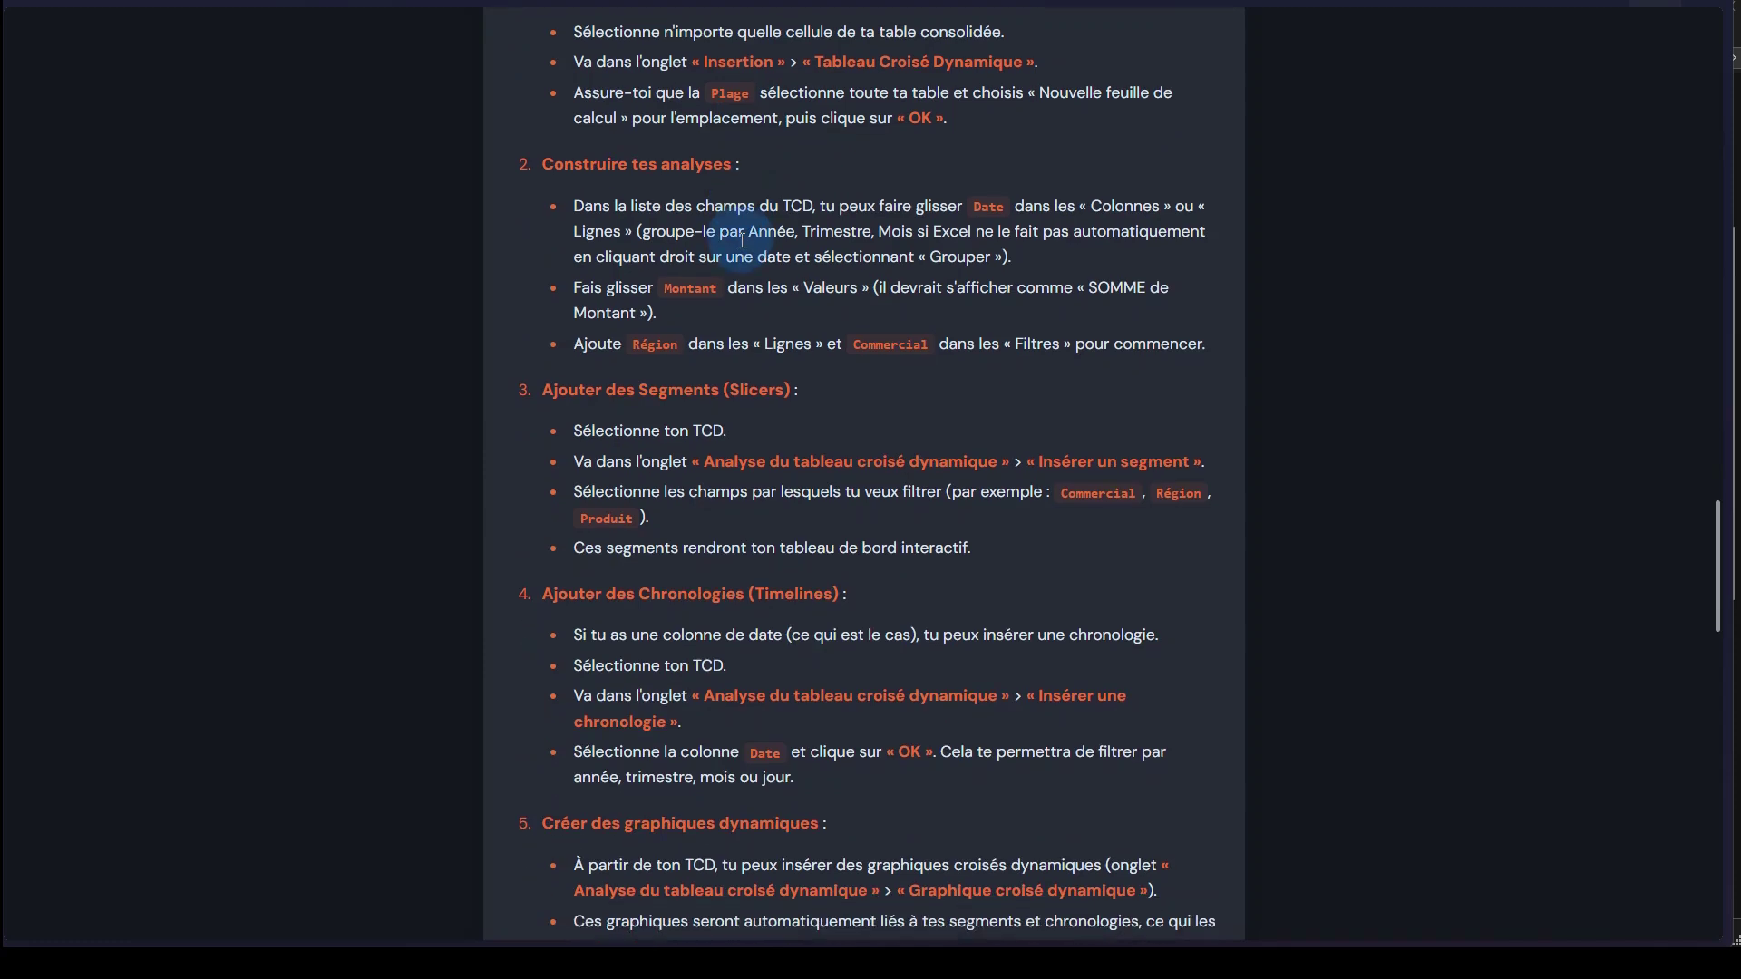
Read the sections on slicers, timelines, dynamic charts and updating the dashboard, through to the Pièges fréquents and closing guide link.
scroll(743, 240, down, 4)
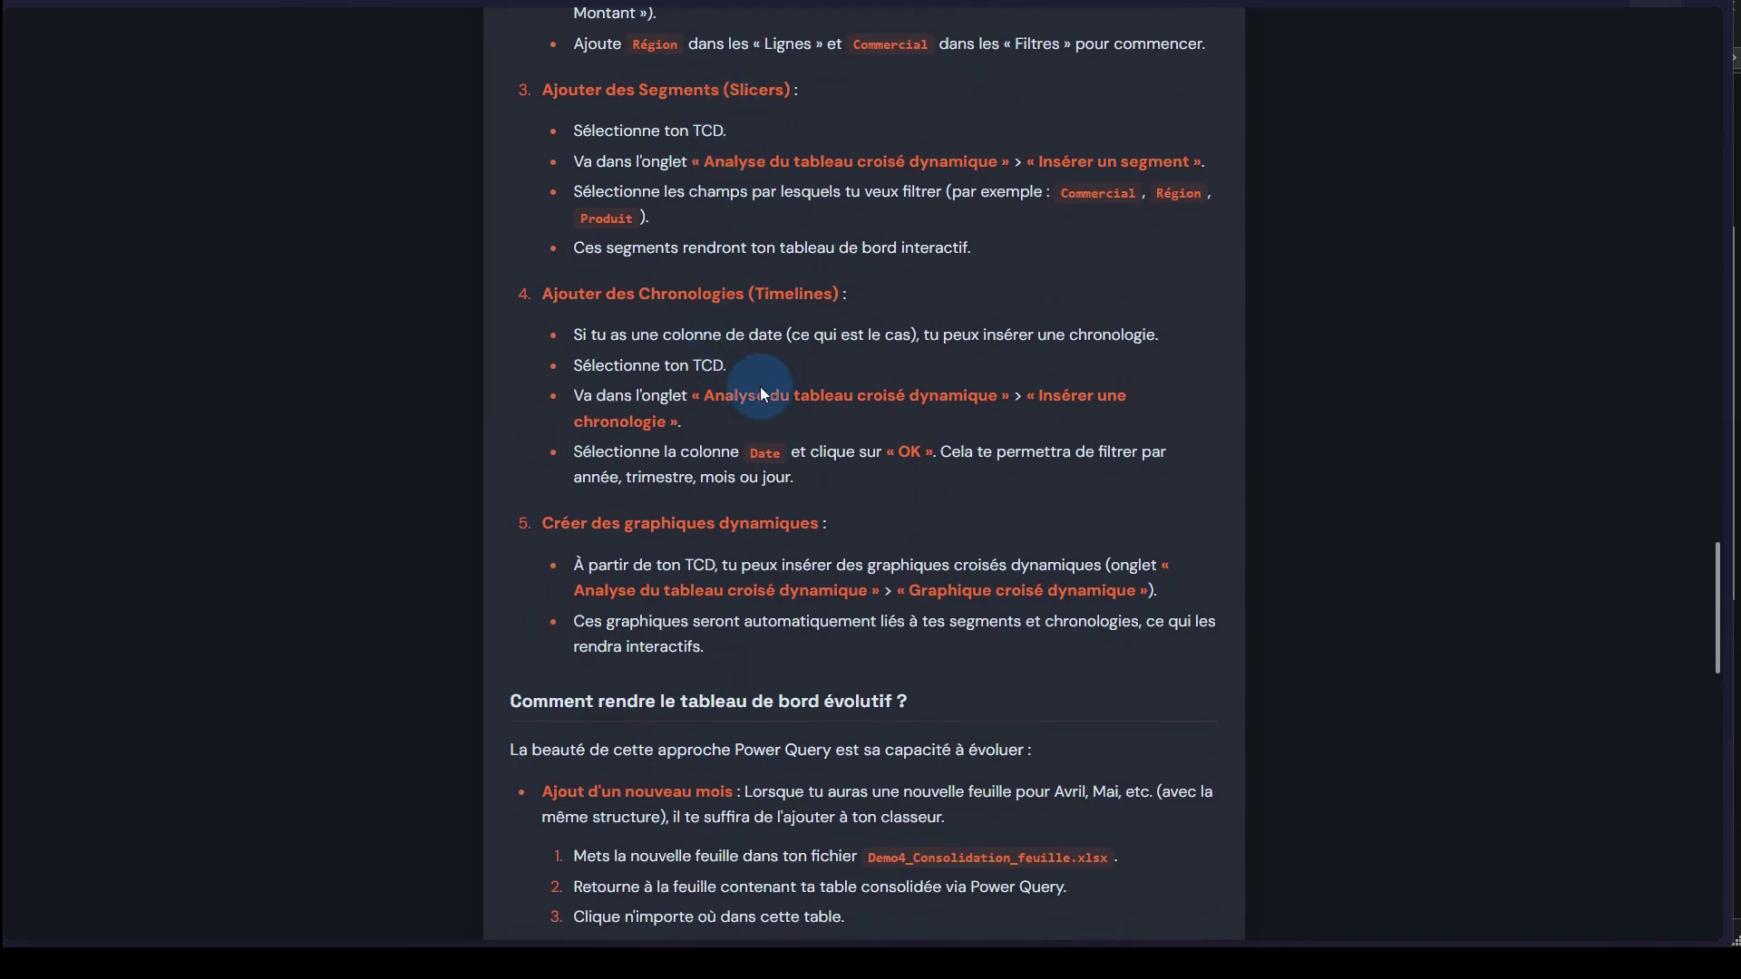
scroll(760, 387, down, 1)
scroll(762, 387, down, 2)
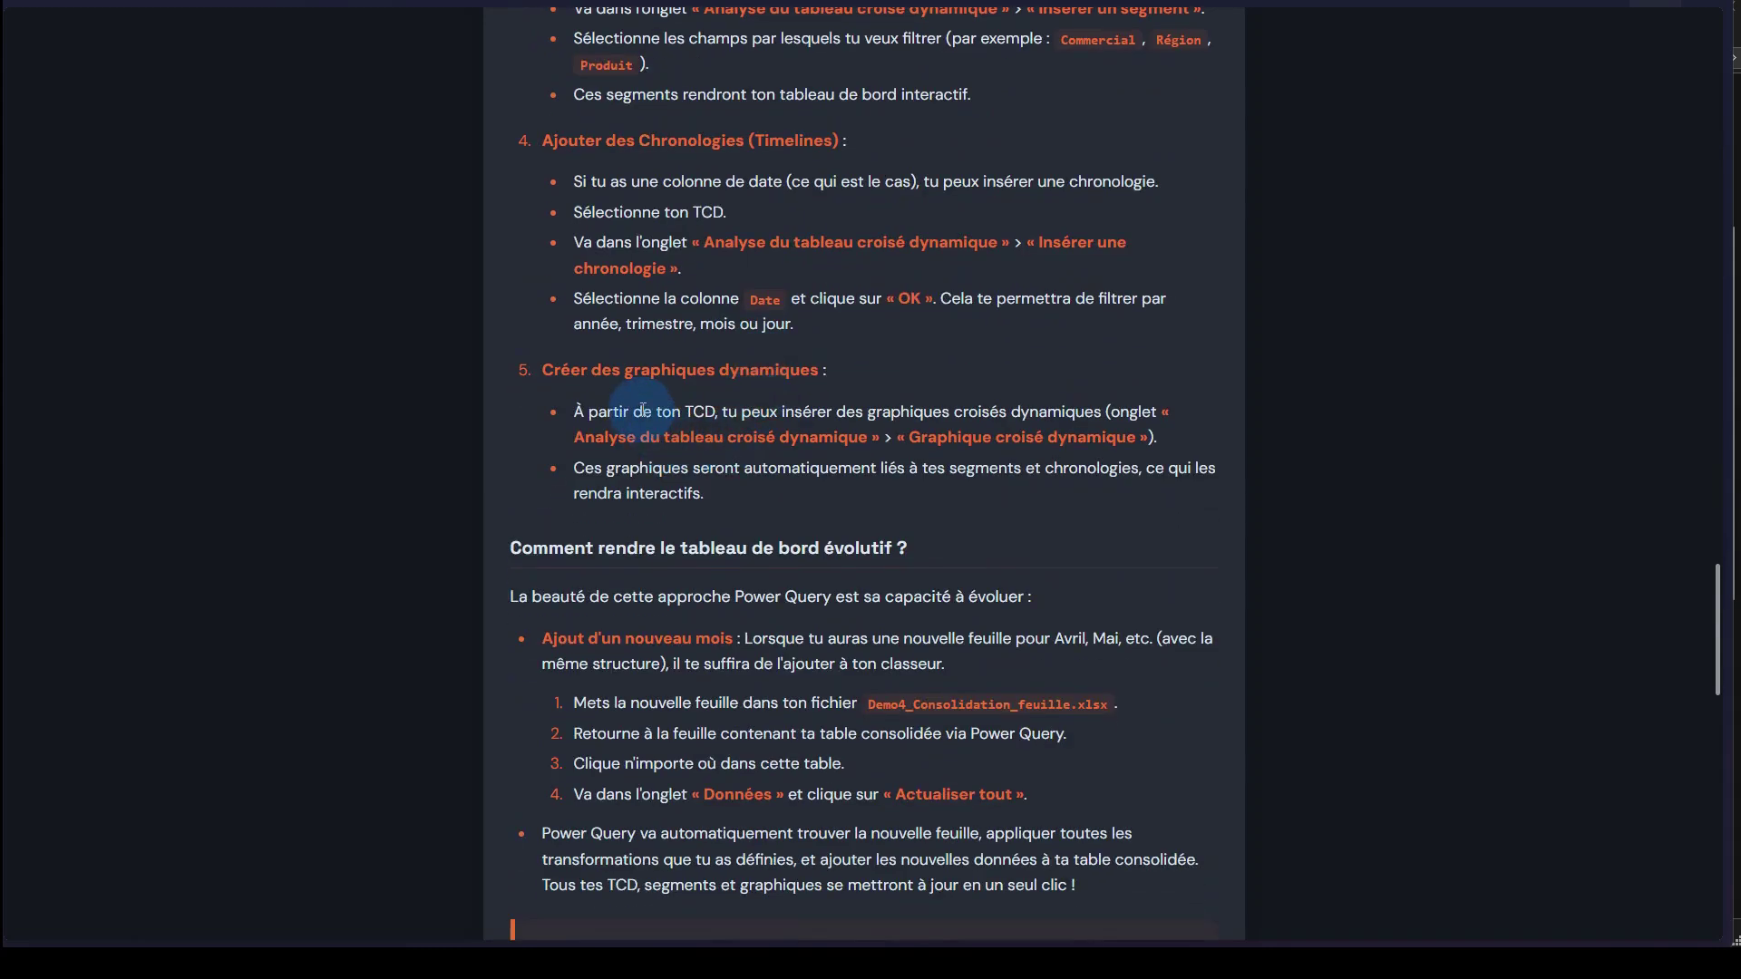
scroll(867, 388, down, 1)
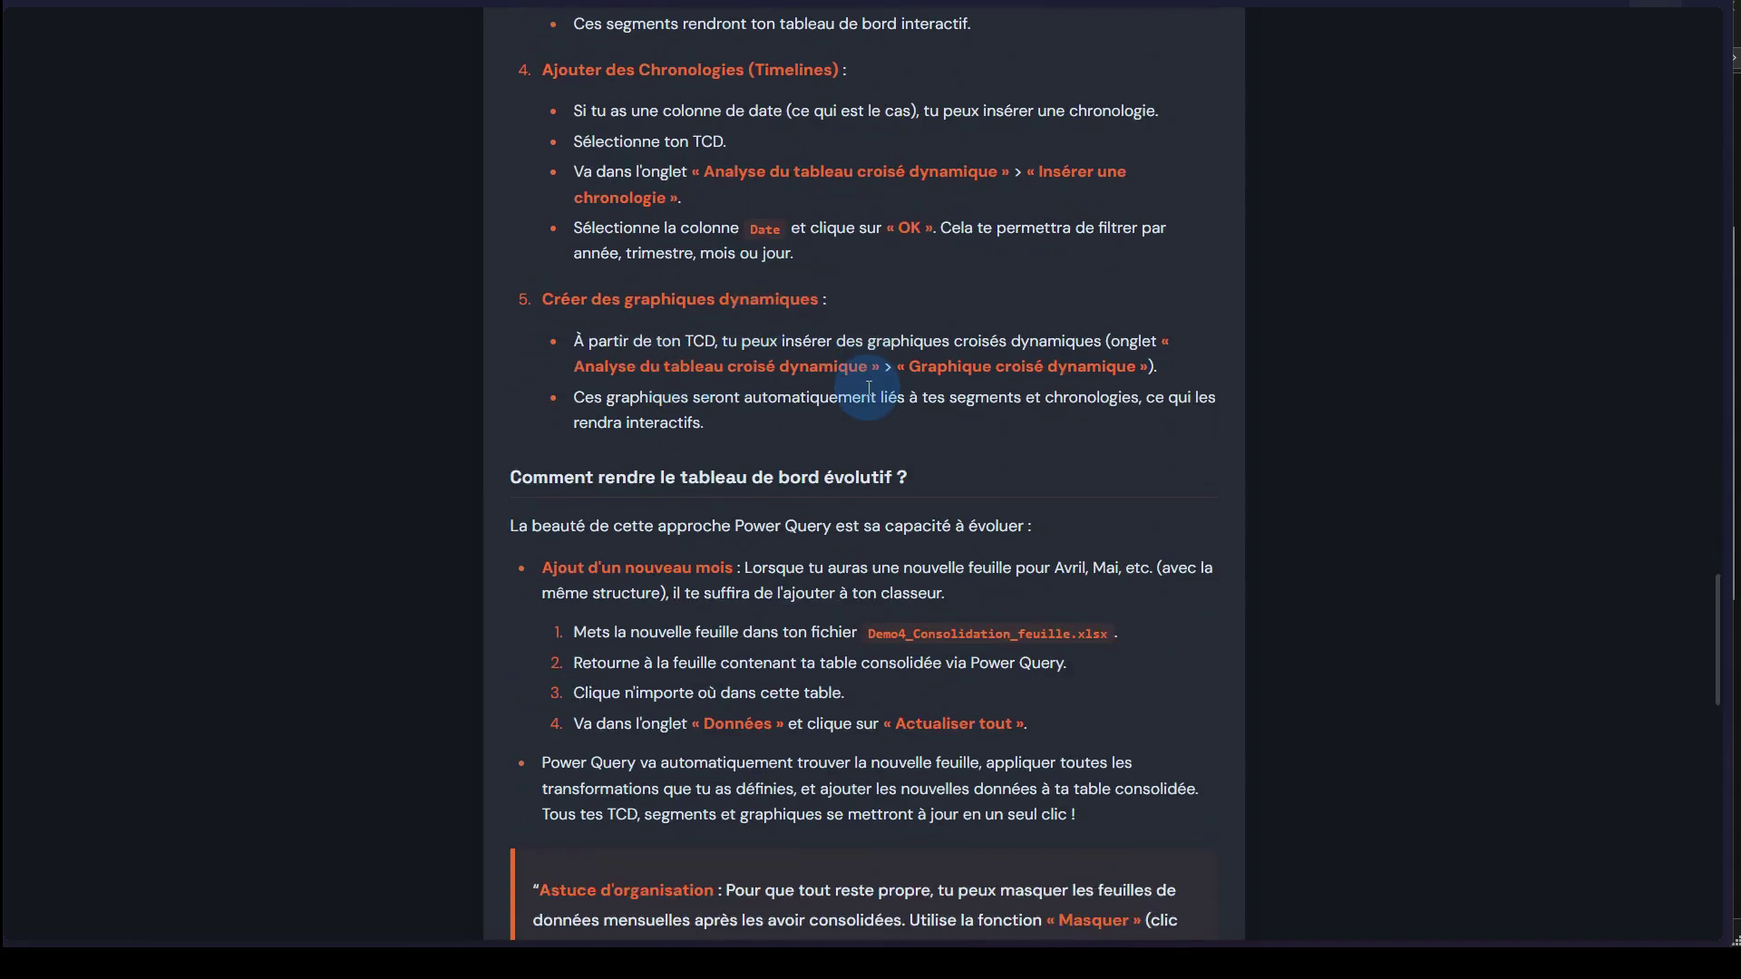
scroll(868, 388, down, 5)
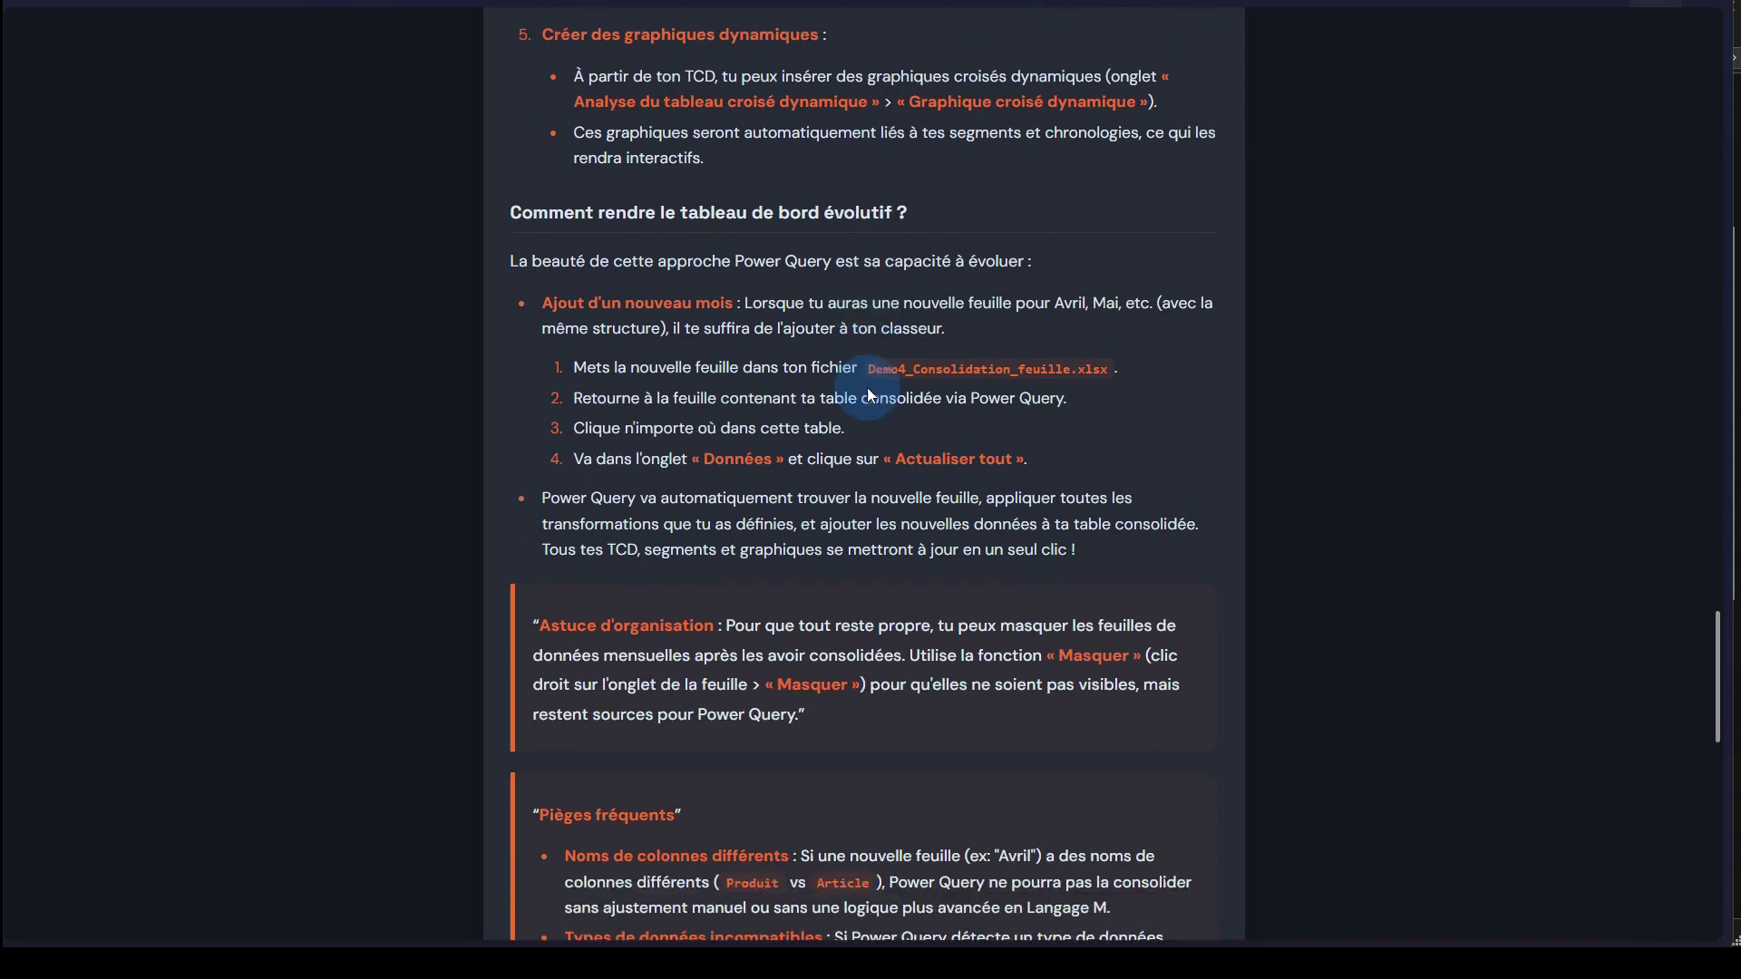
scroll(868, 388, down, 5)
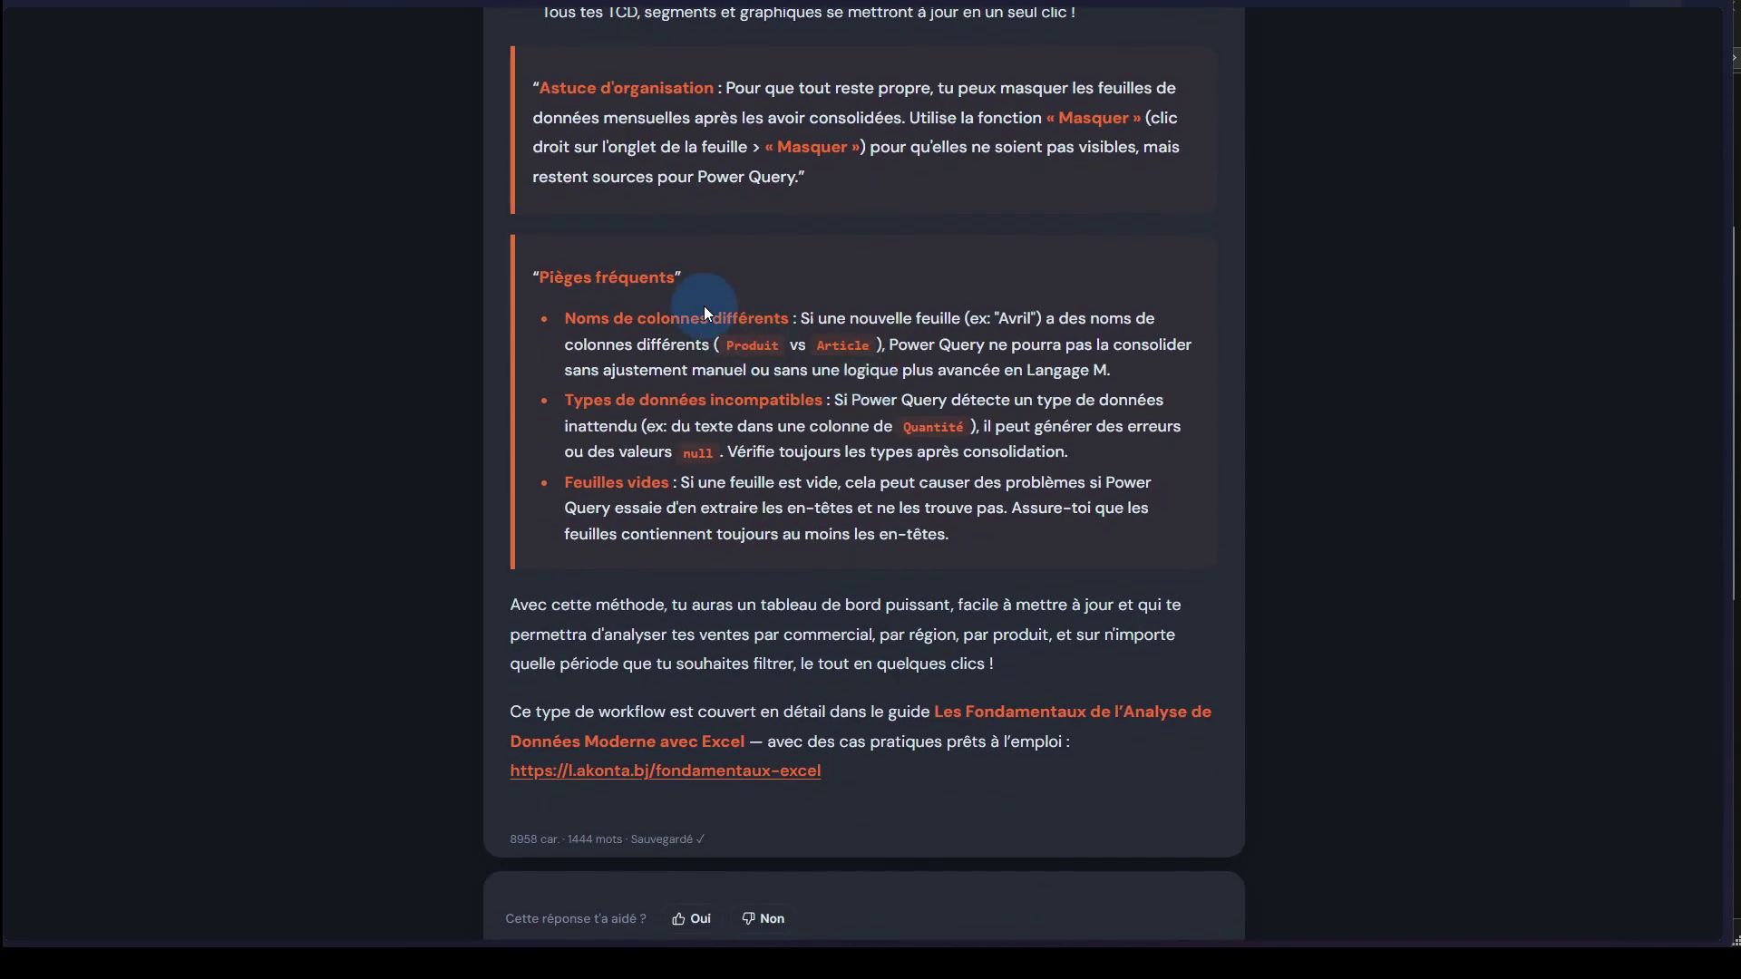
scroll(708, 313, down, 3)
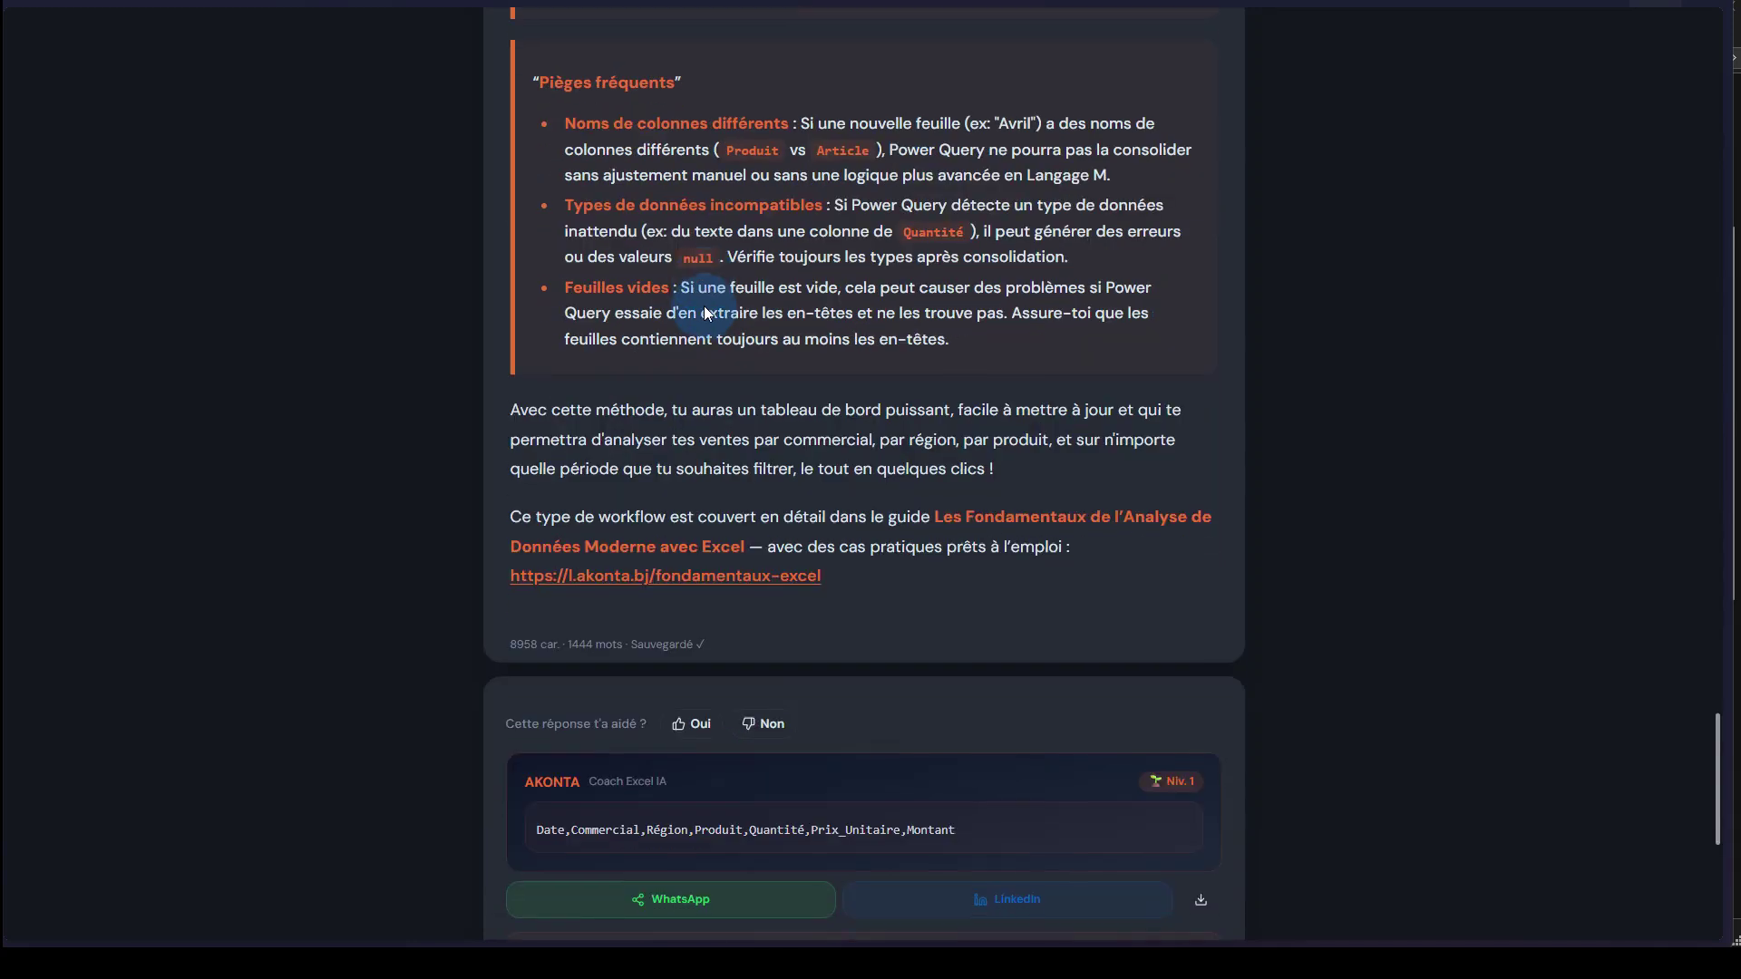
Export the generated consolidation answer as a PDF and open the downloaded file.
scroll(707, 313, up, 6)
scroll(708, 313, up, 20)
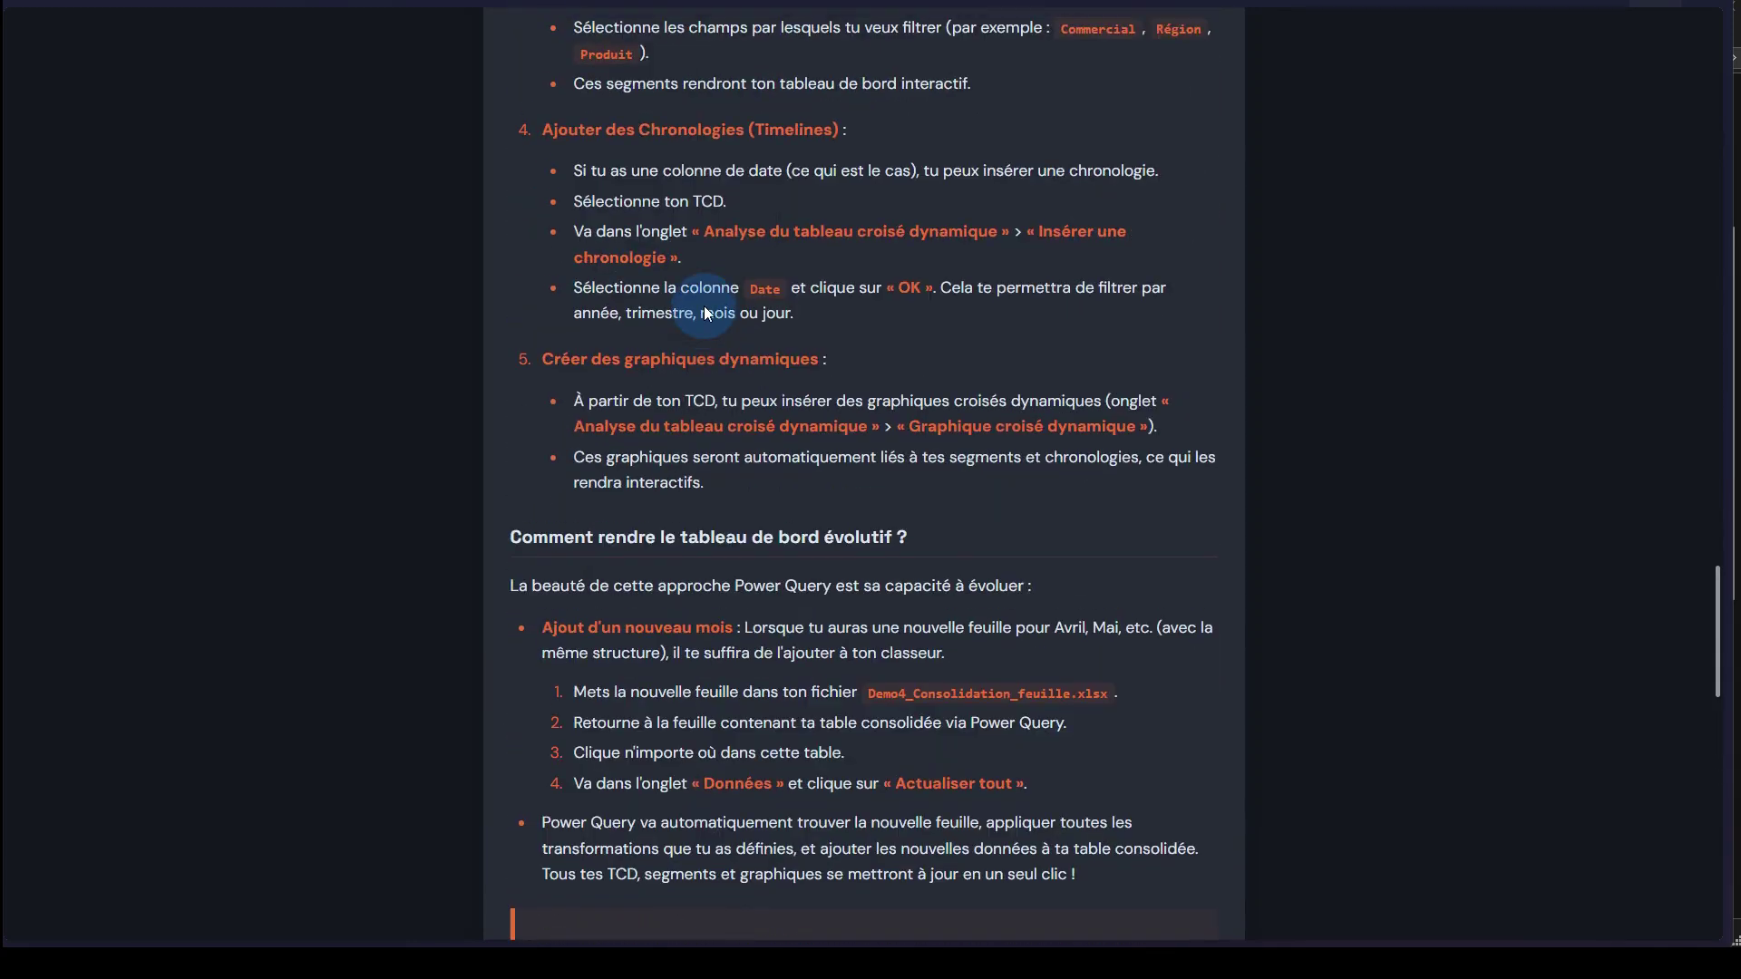
scroll(708, 313, up, 20)
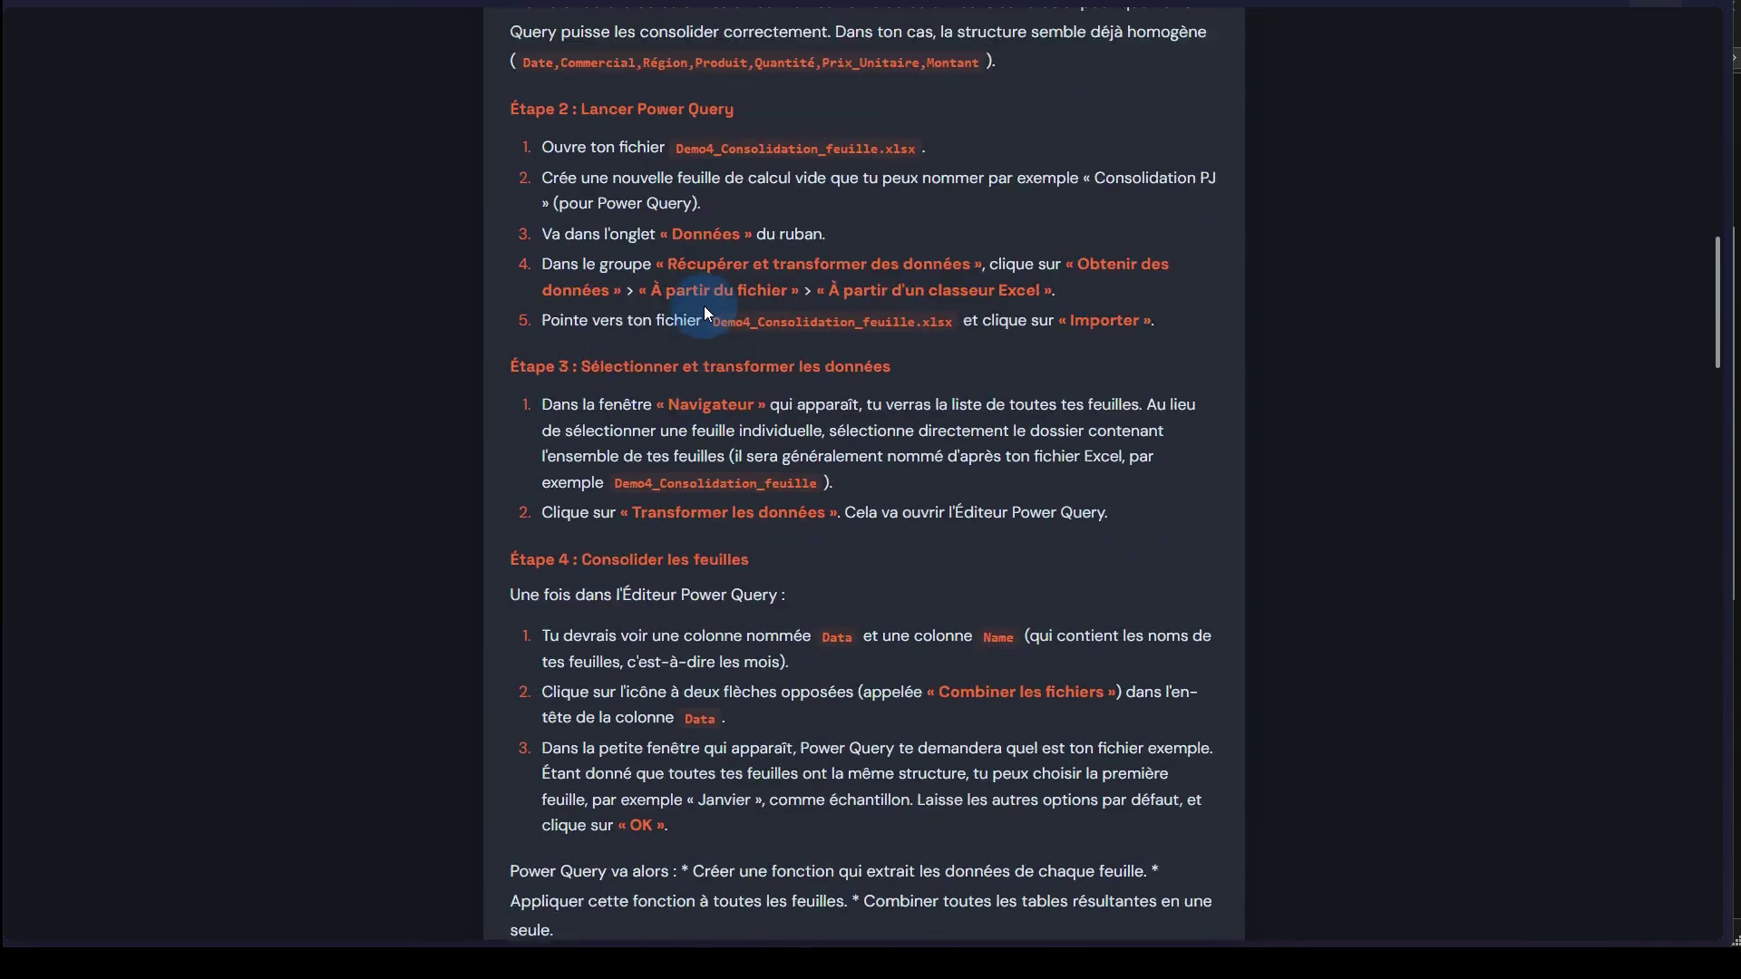
scroll(785, 435, down, 1)
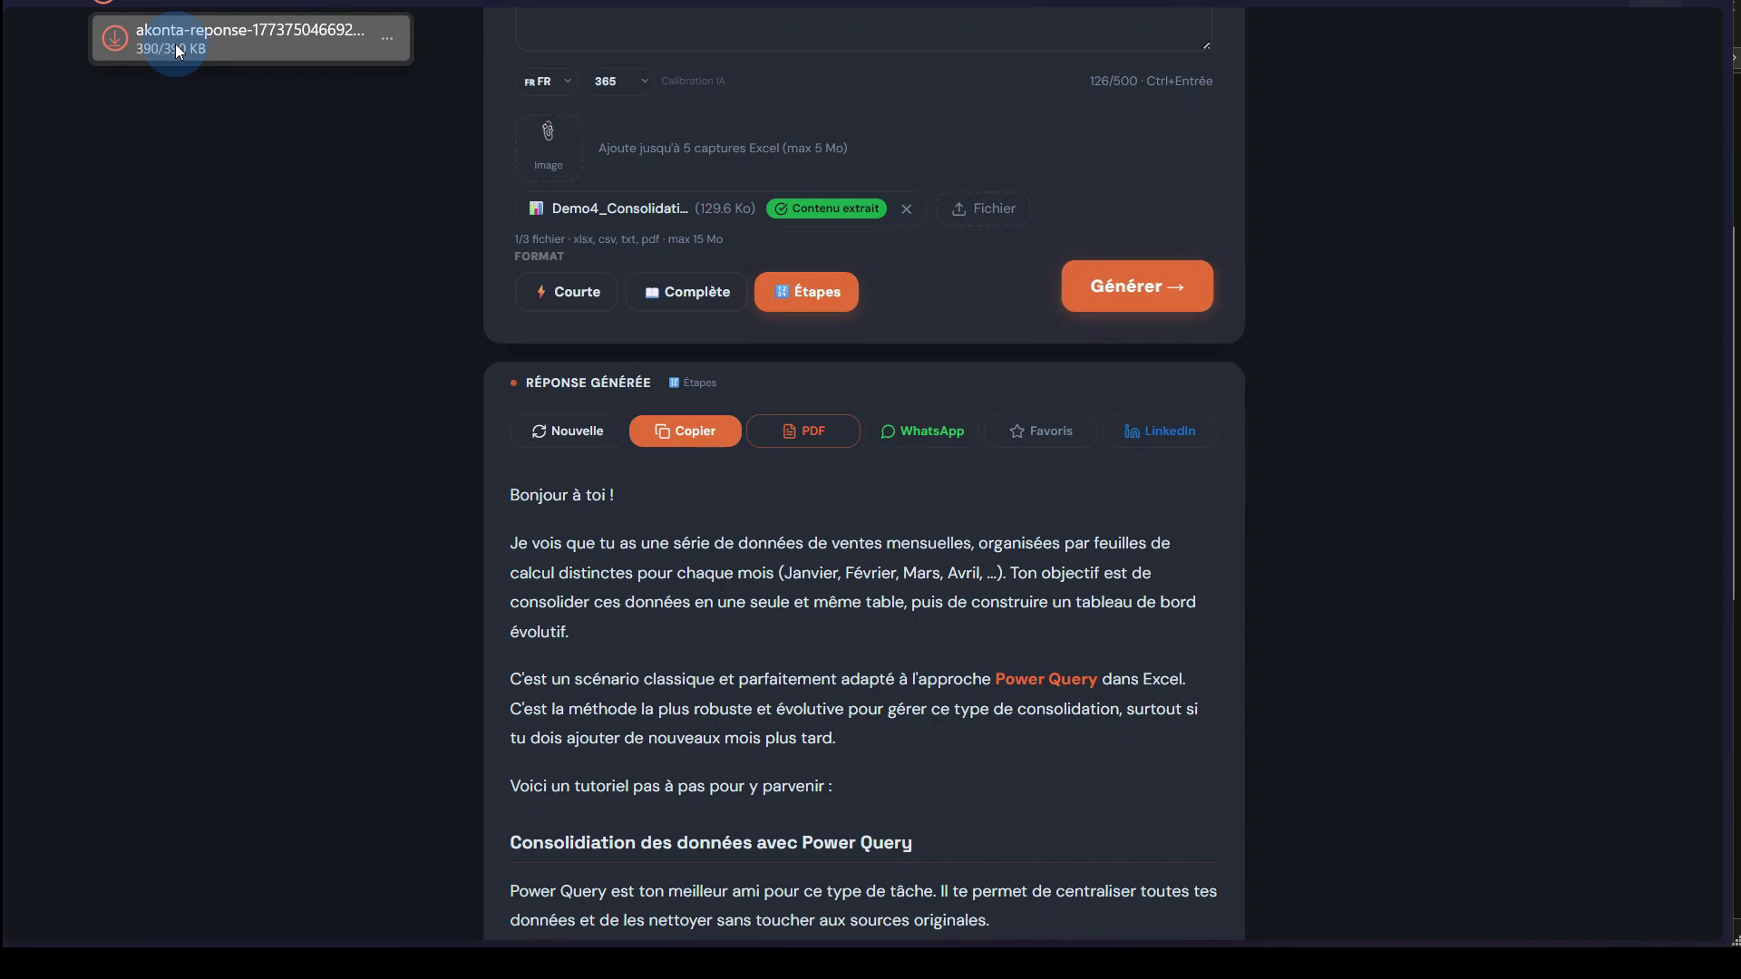
click(176, 43)
Look through the exported PDF from the Votre question section to the Pièges fréquents block and closing paragraph.
scroll(1233, 498, down, 1)
scroll(1233, 497, up, 3)
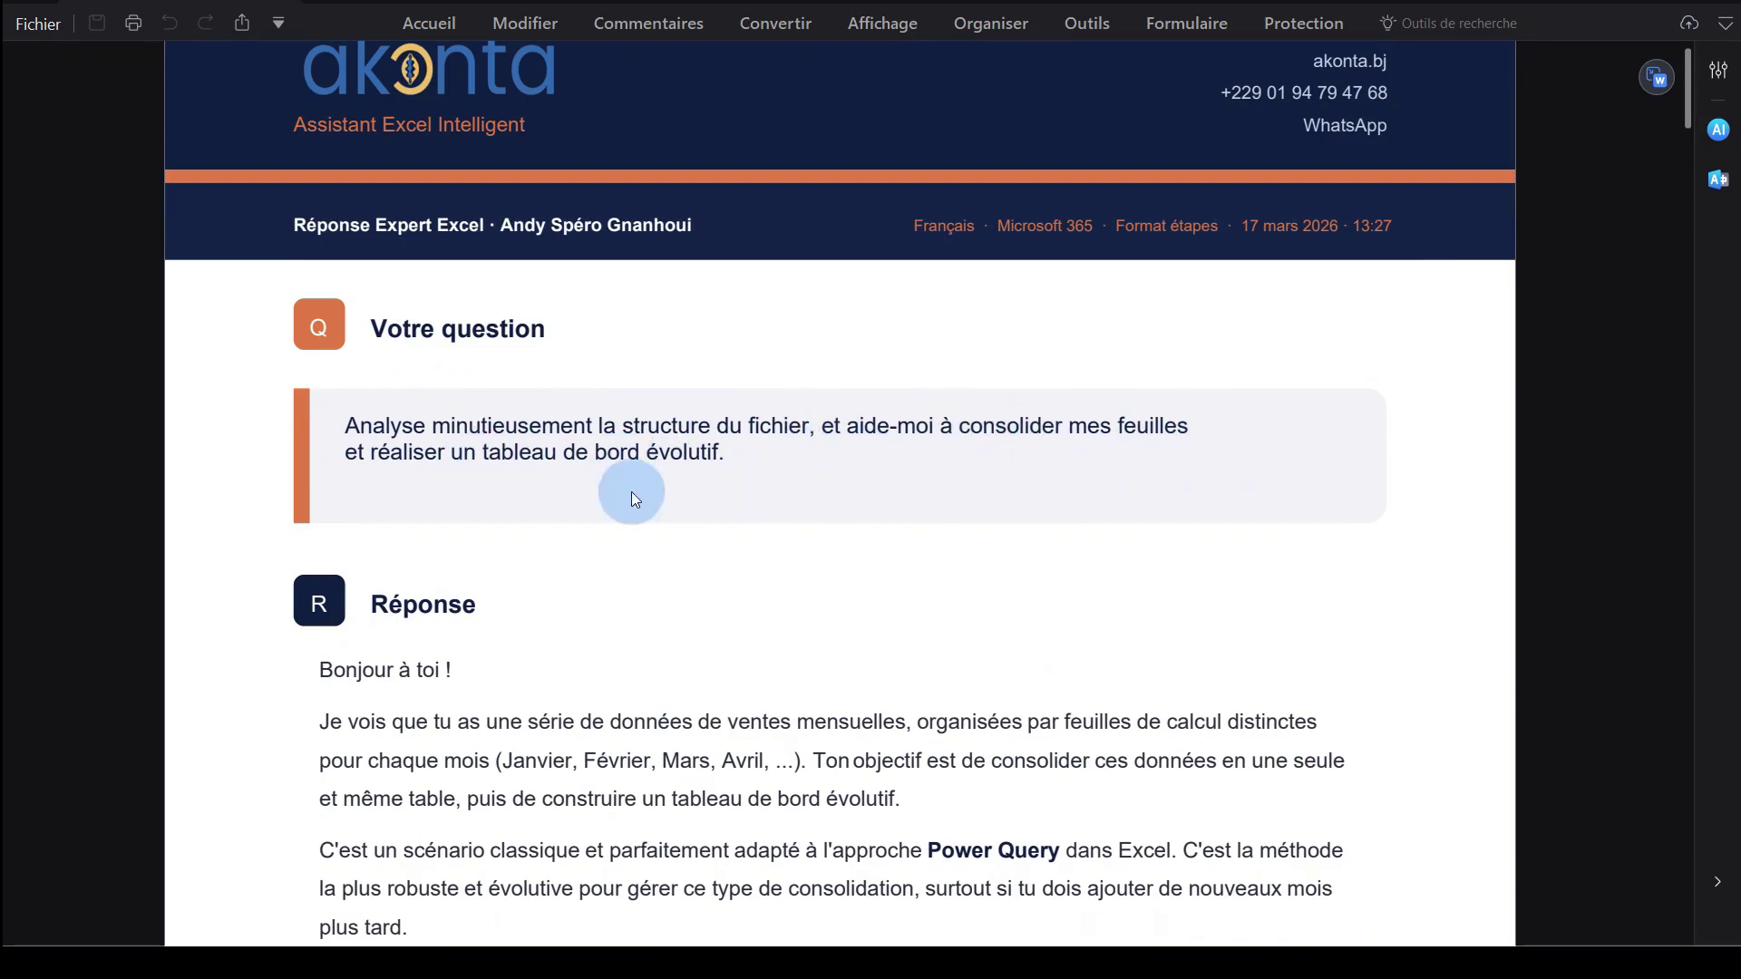
scroll(1057, 632, down, 7)
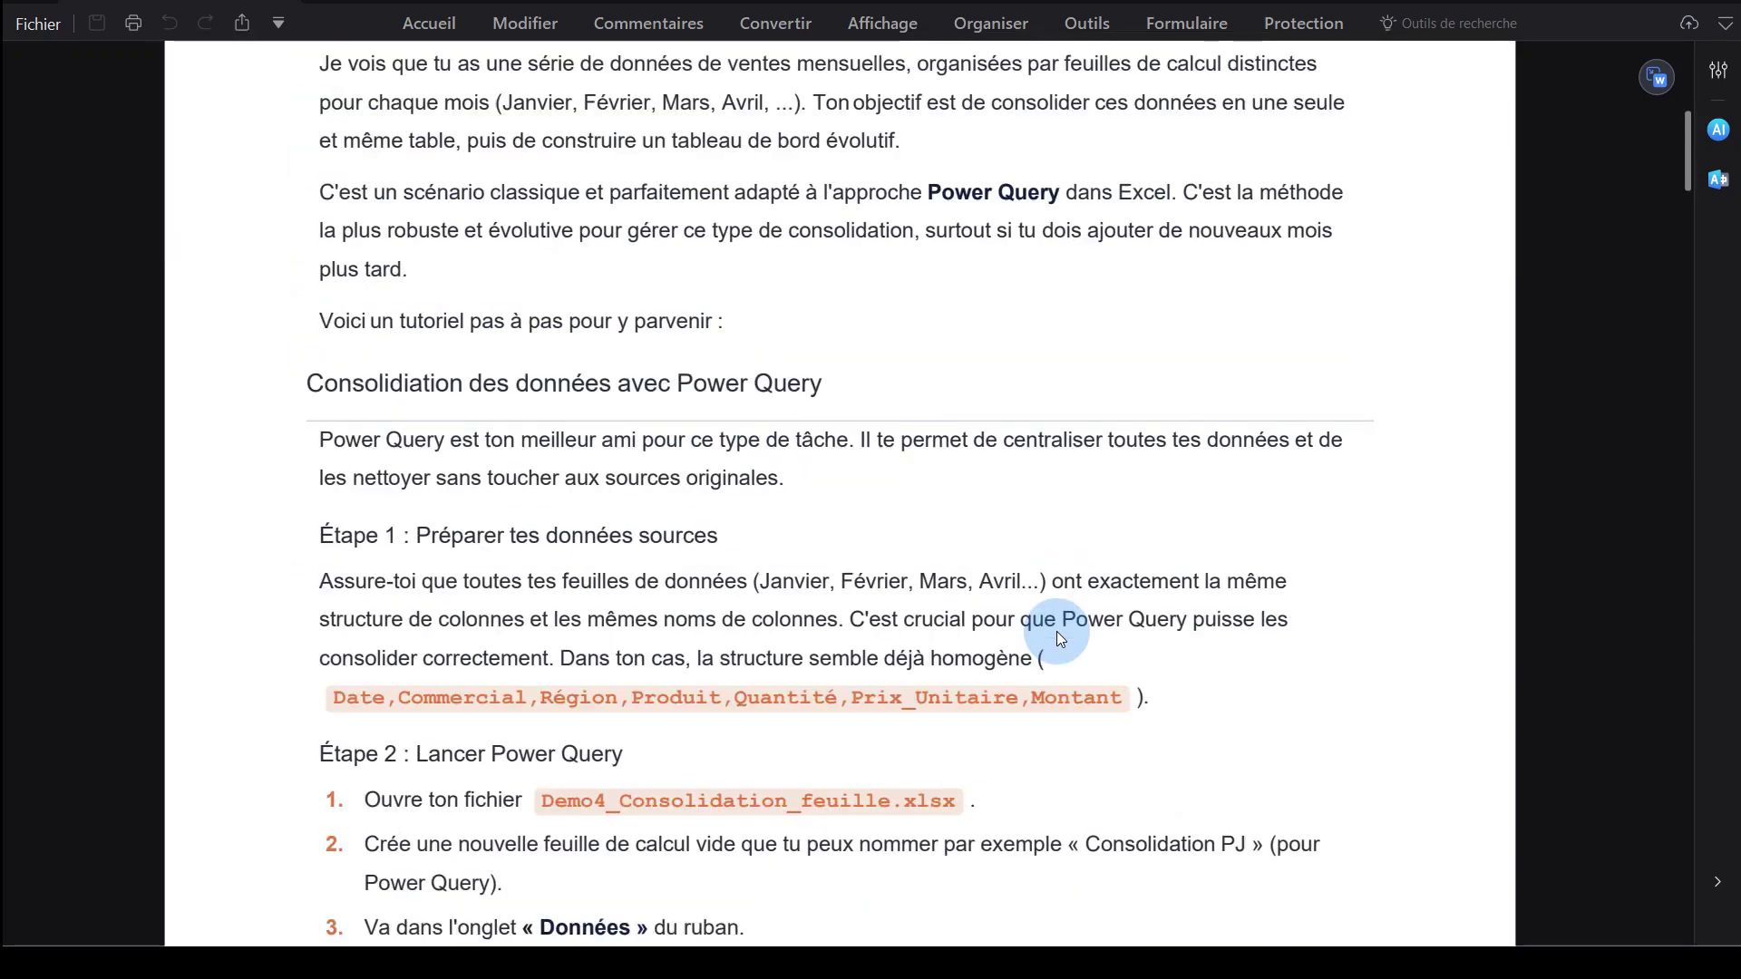
scroll(1058, 631, down, 11)
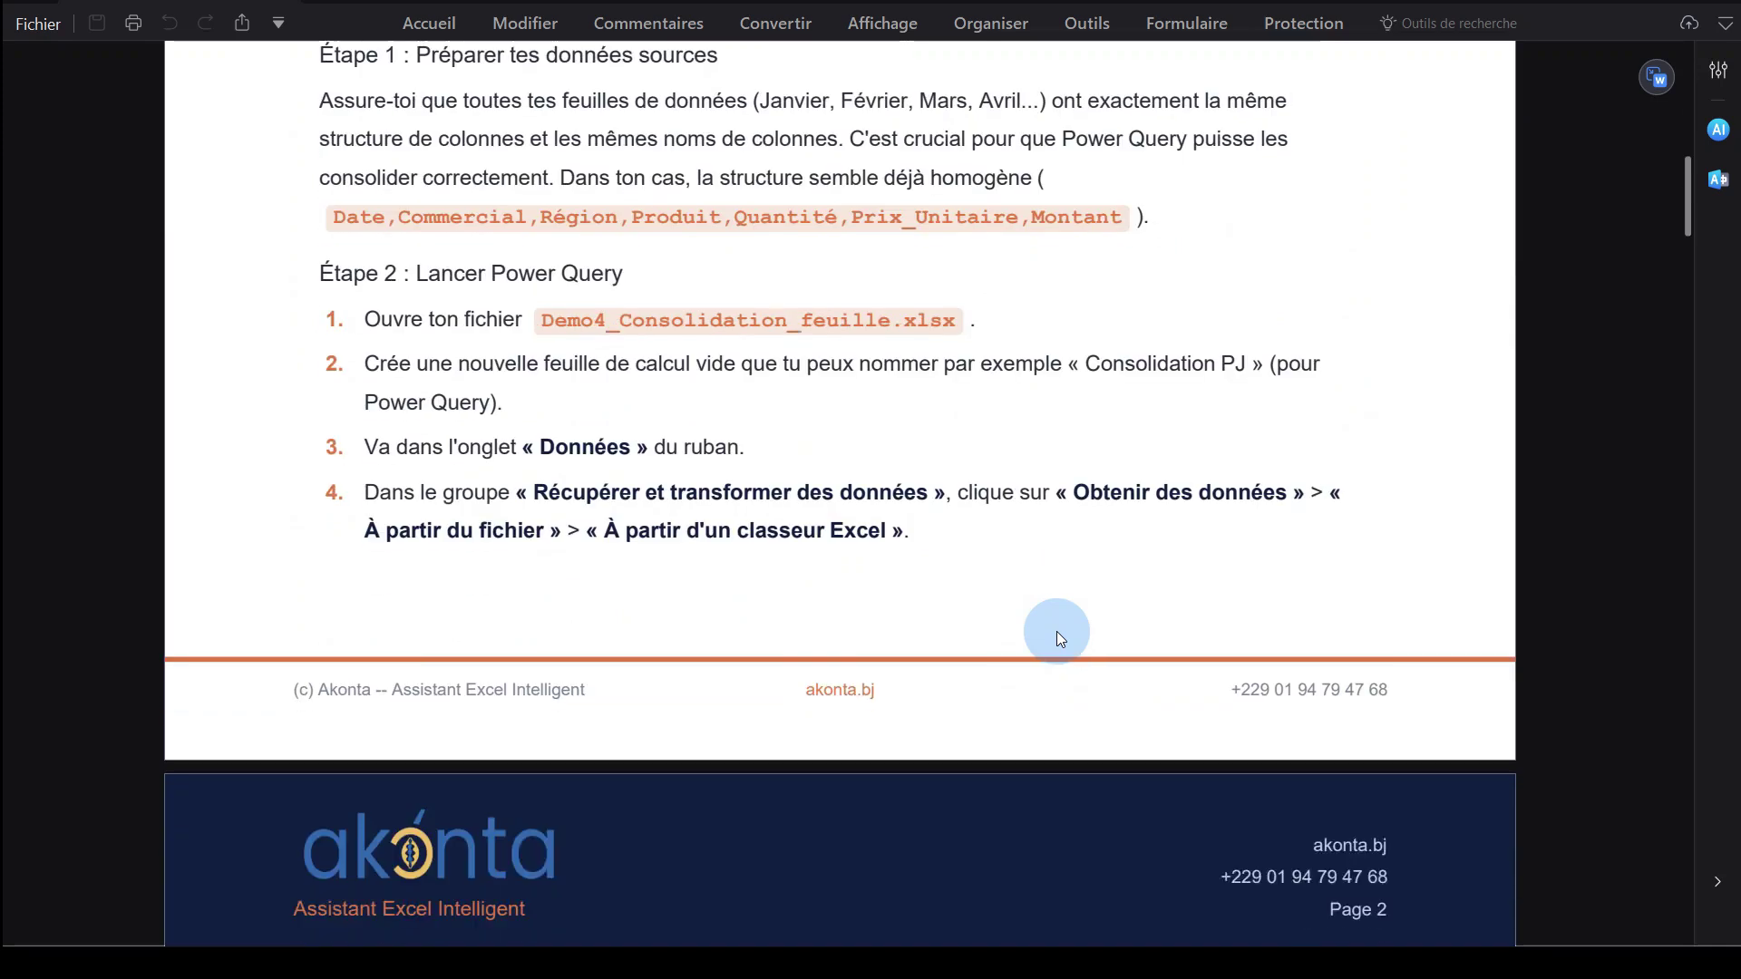
scroll(1058, 632, down, 15)
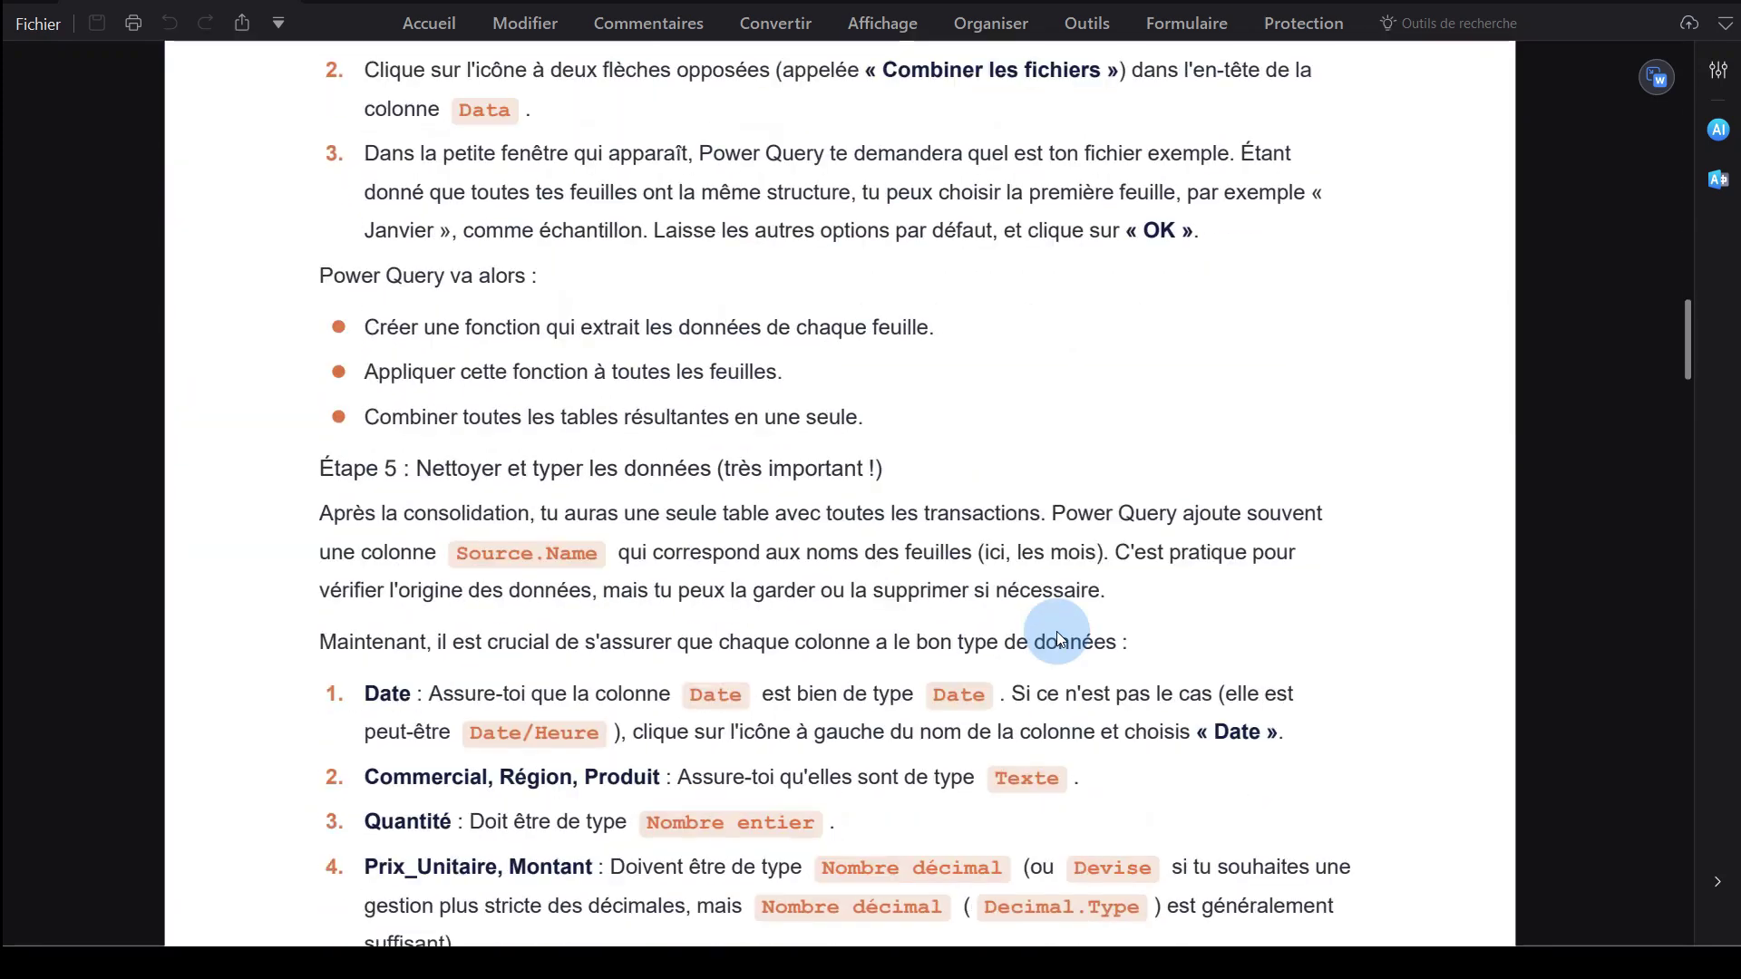
scroll(1057, 631, down, 12)
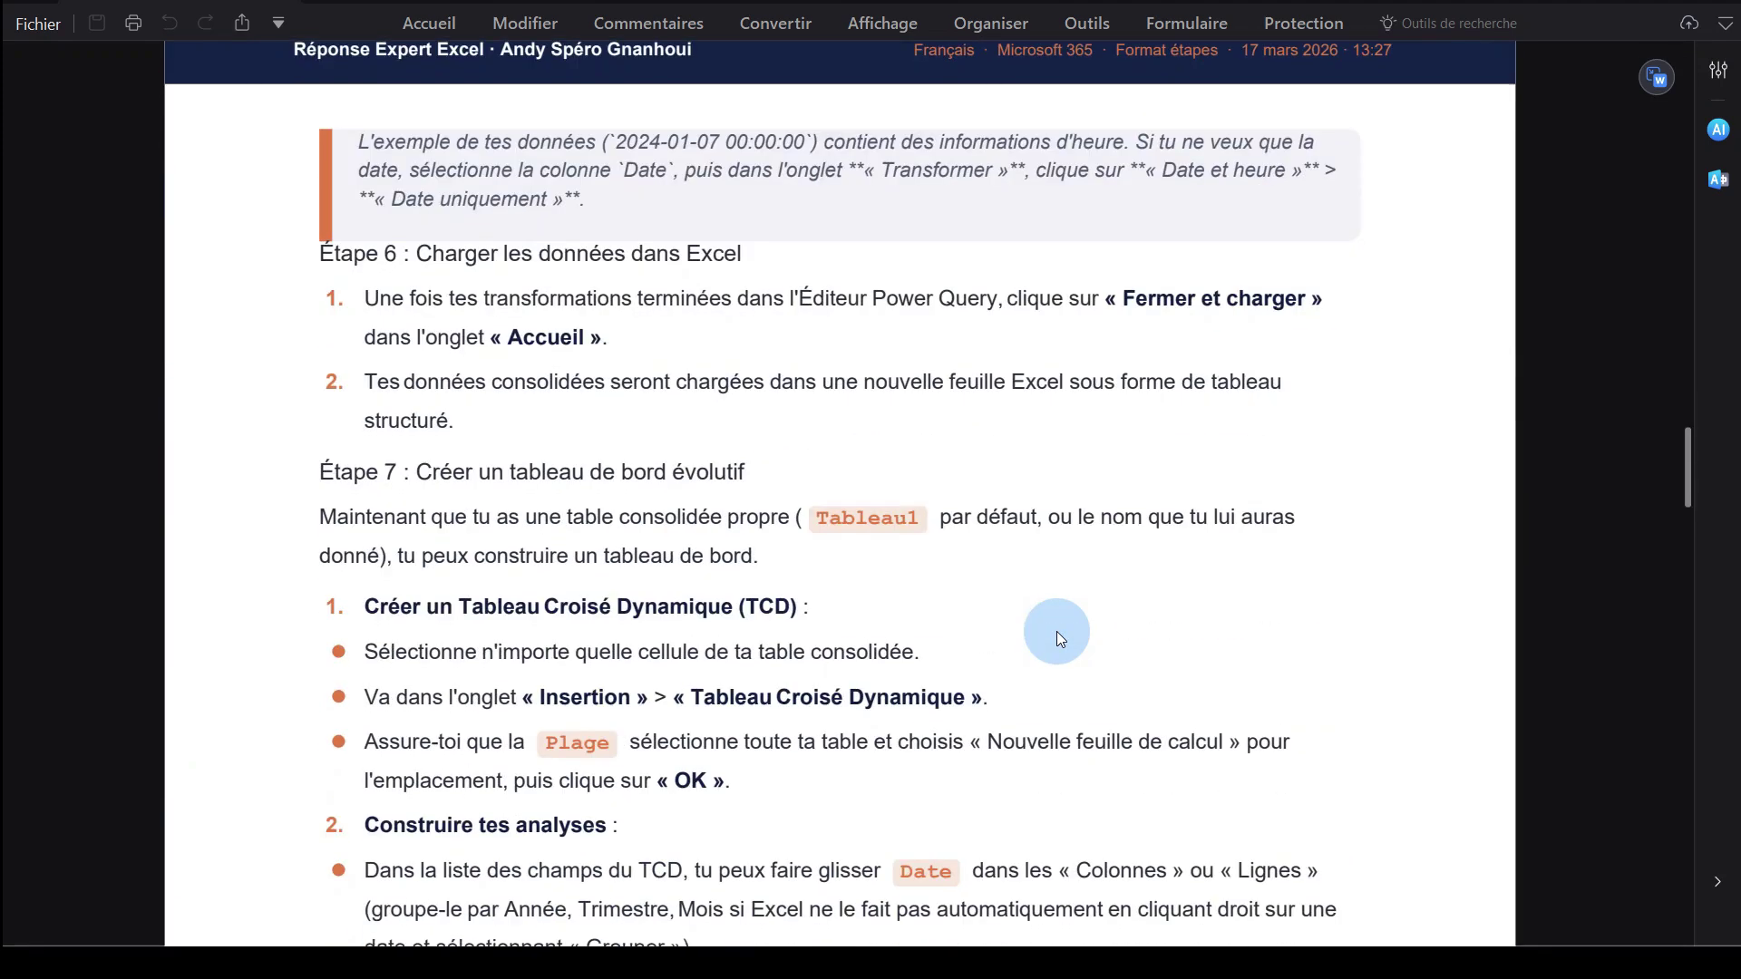
scroll(1057, 631, down, 20)
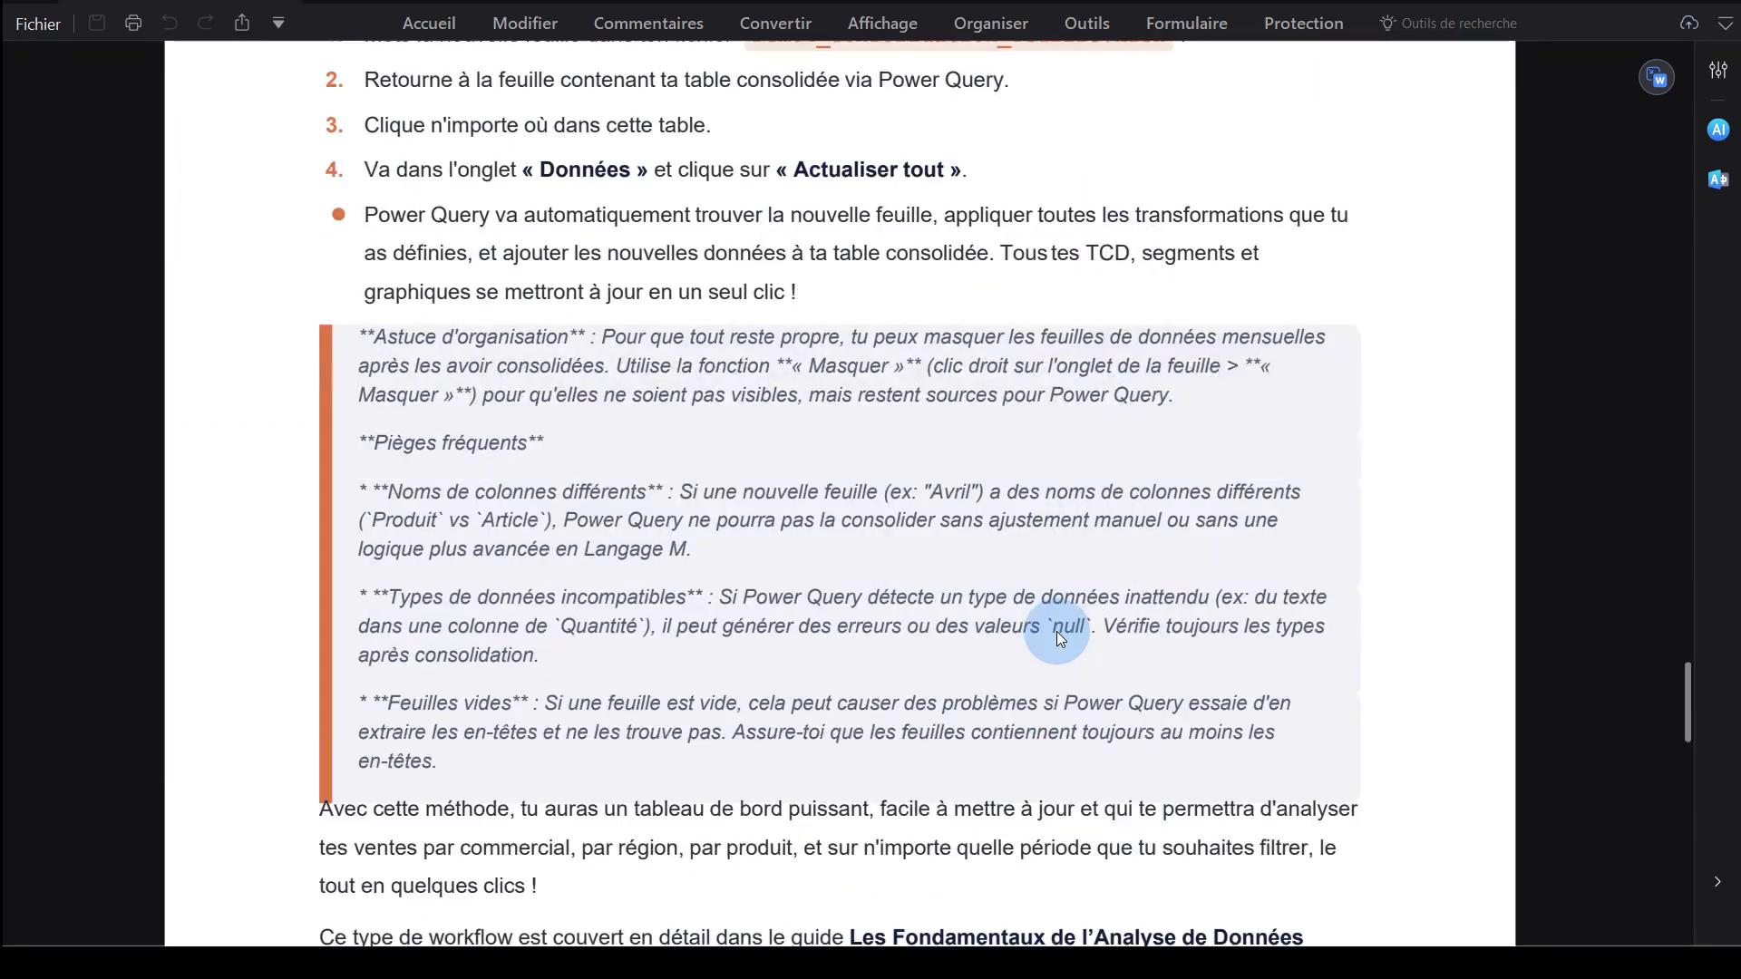
scroll(1057, 631, up, 3)
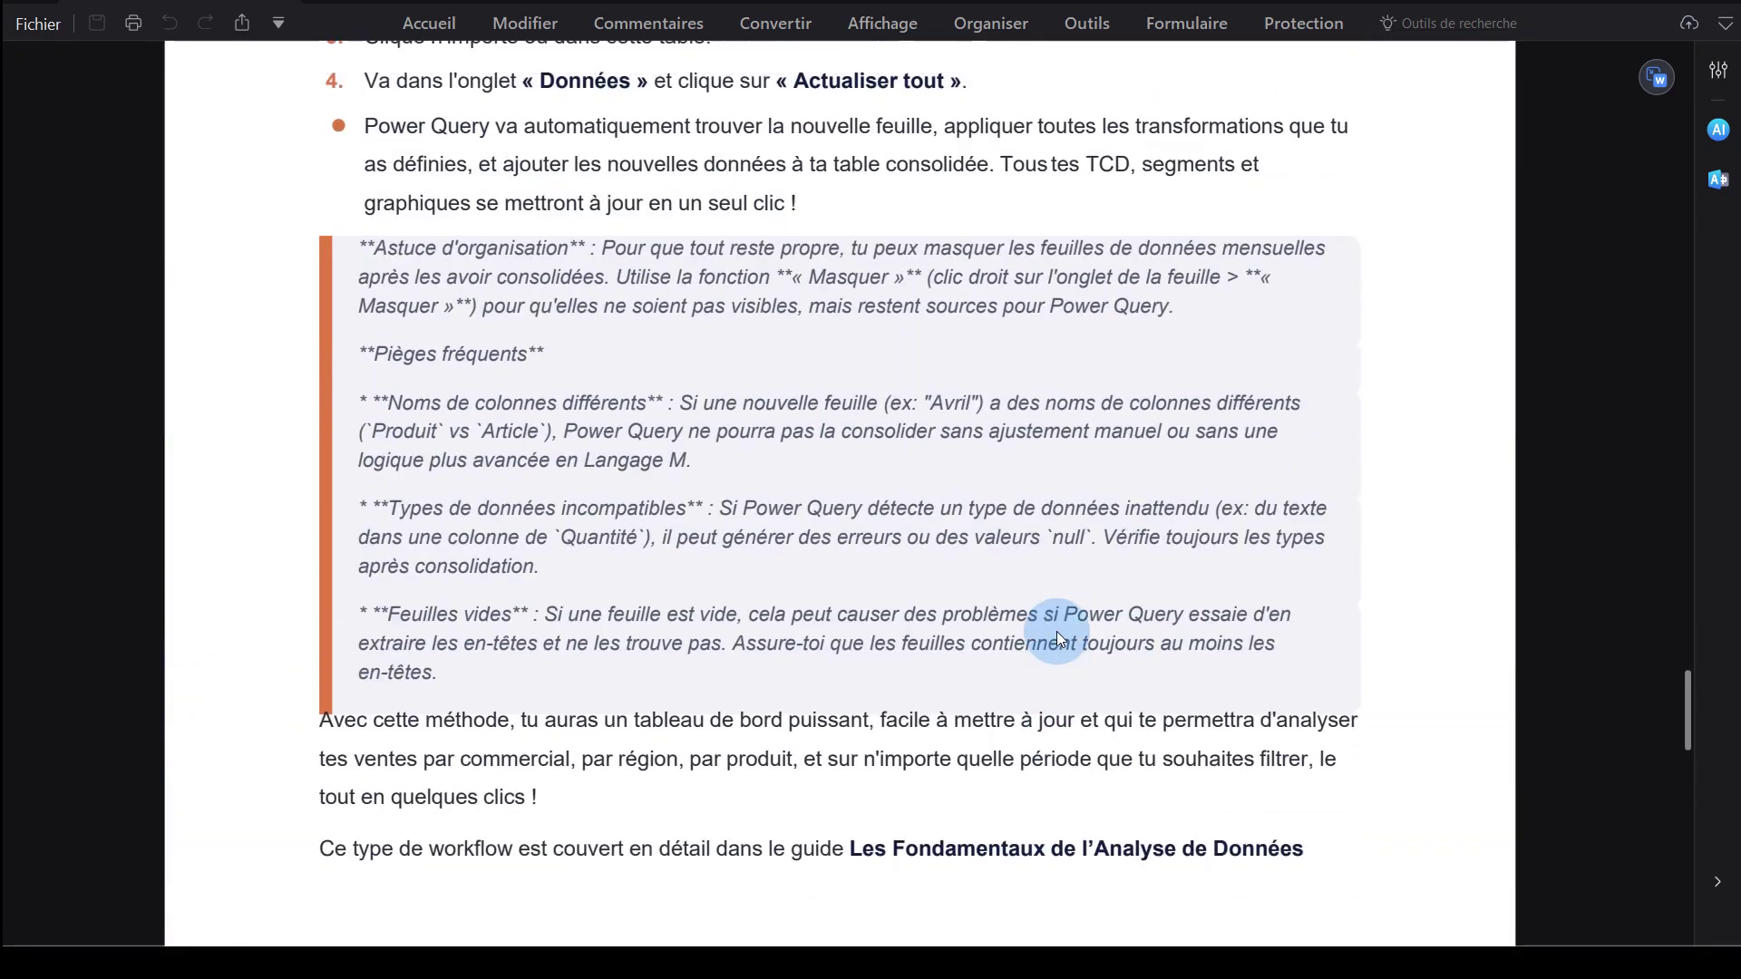
Check the exported PDF's final page with the guide link, and return to the Votre question section at the beginning.
scroll(1058, 631, down, 15)
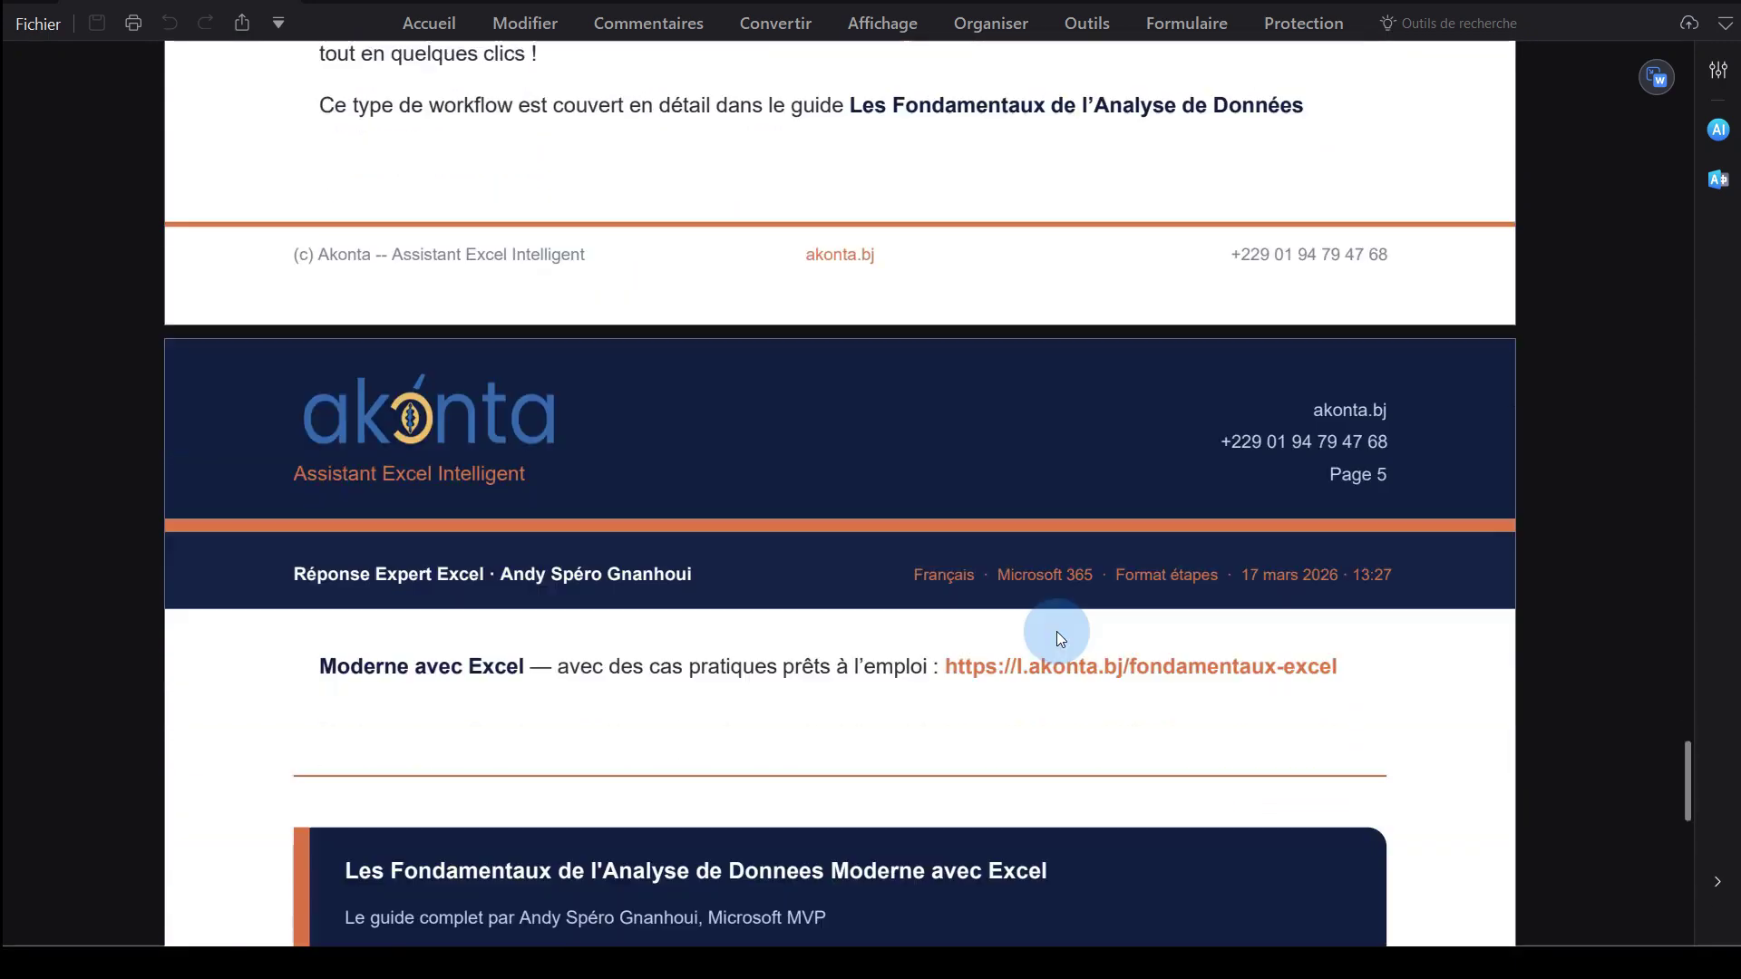
scroll(1058, 632, up, 20)
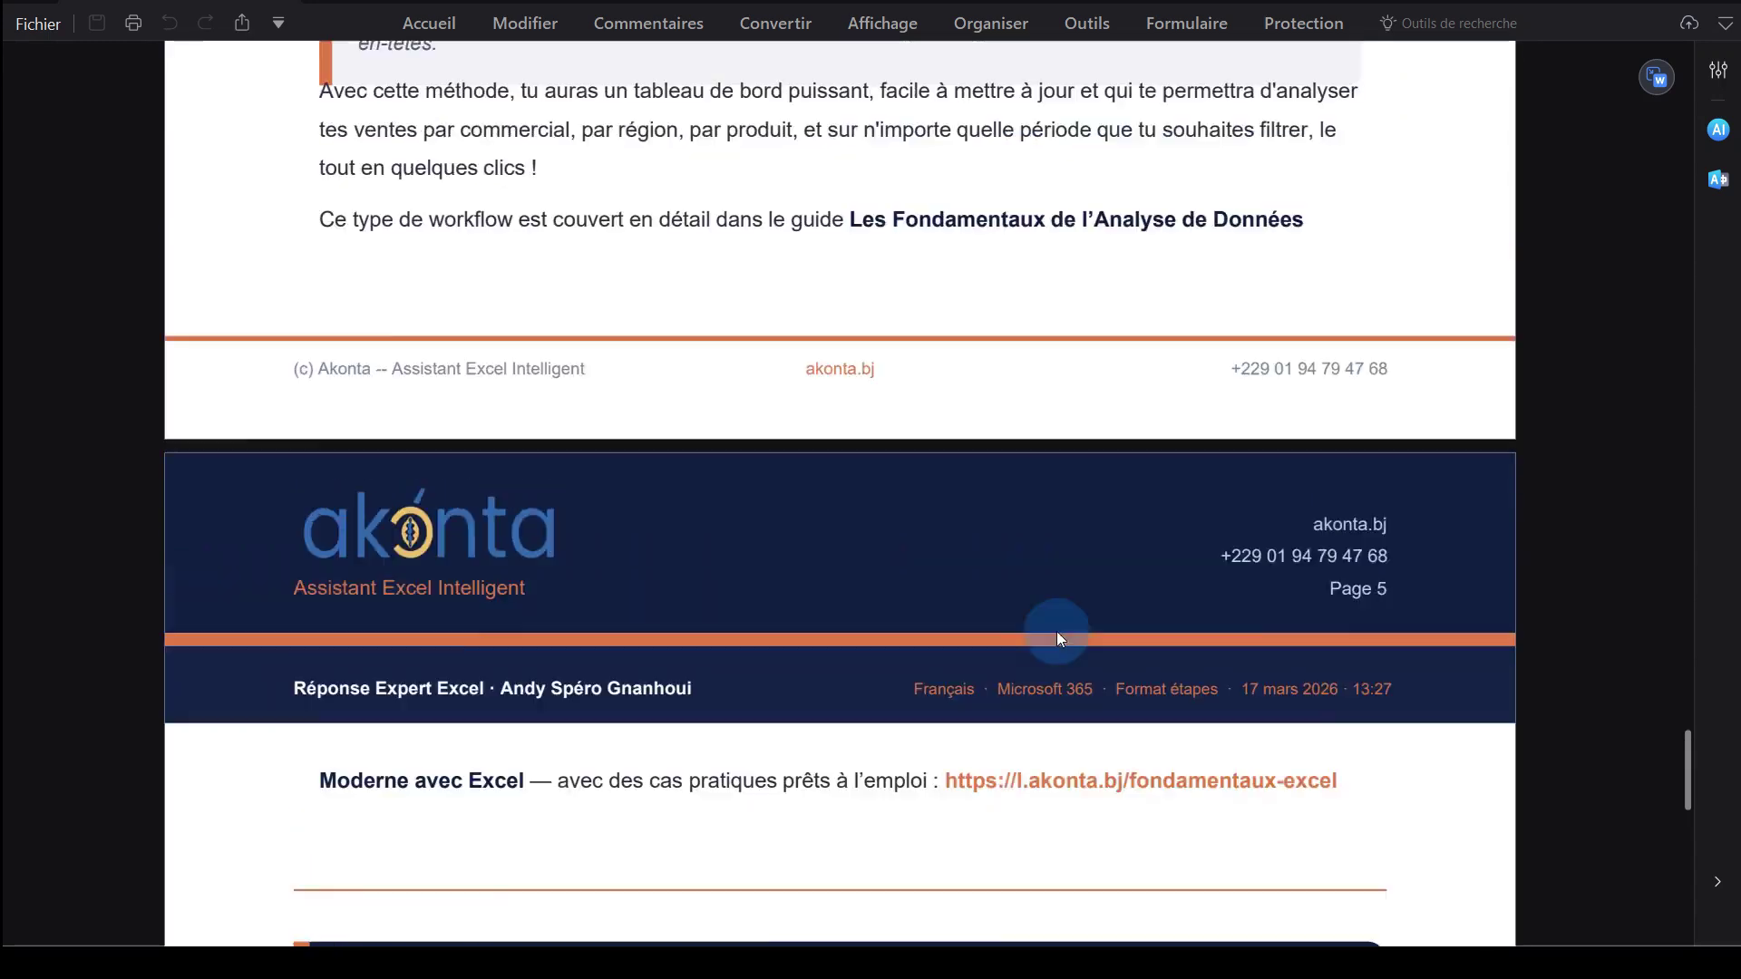
scroll(1058, 631, up, 20)
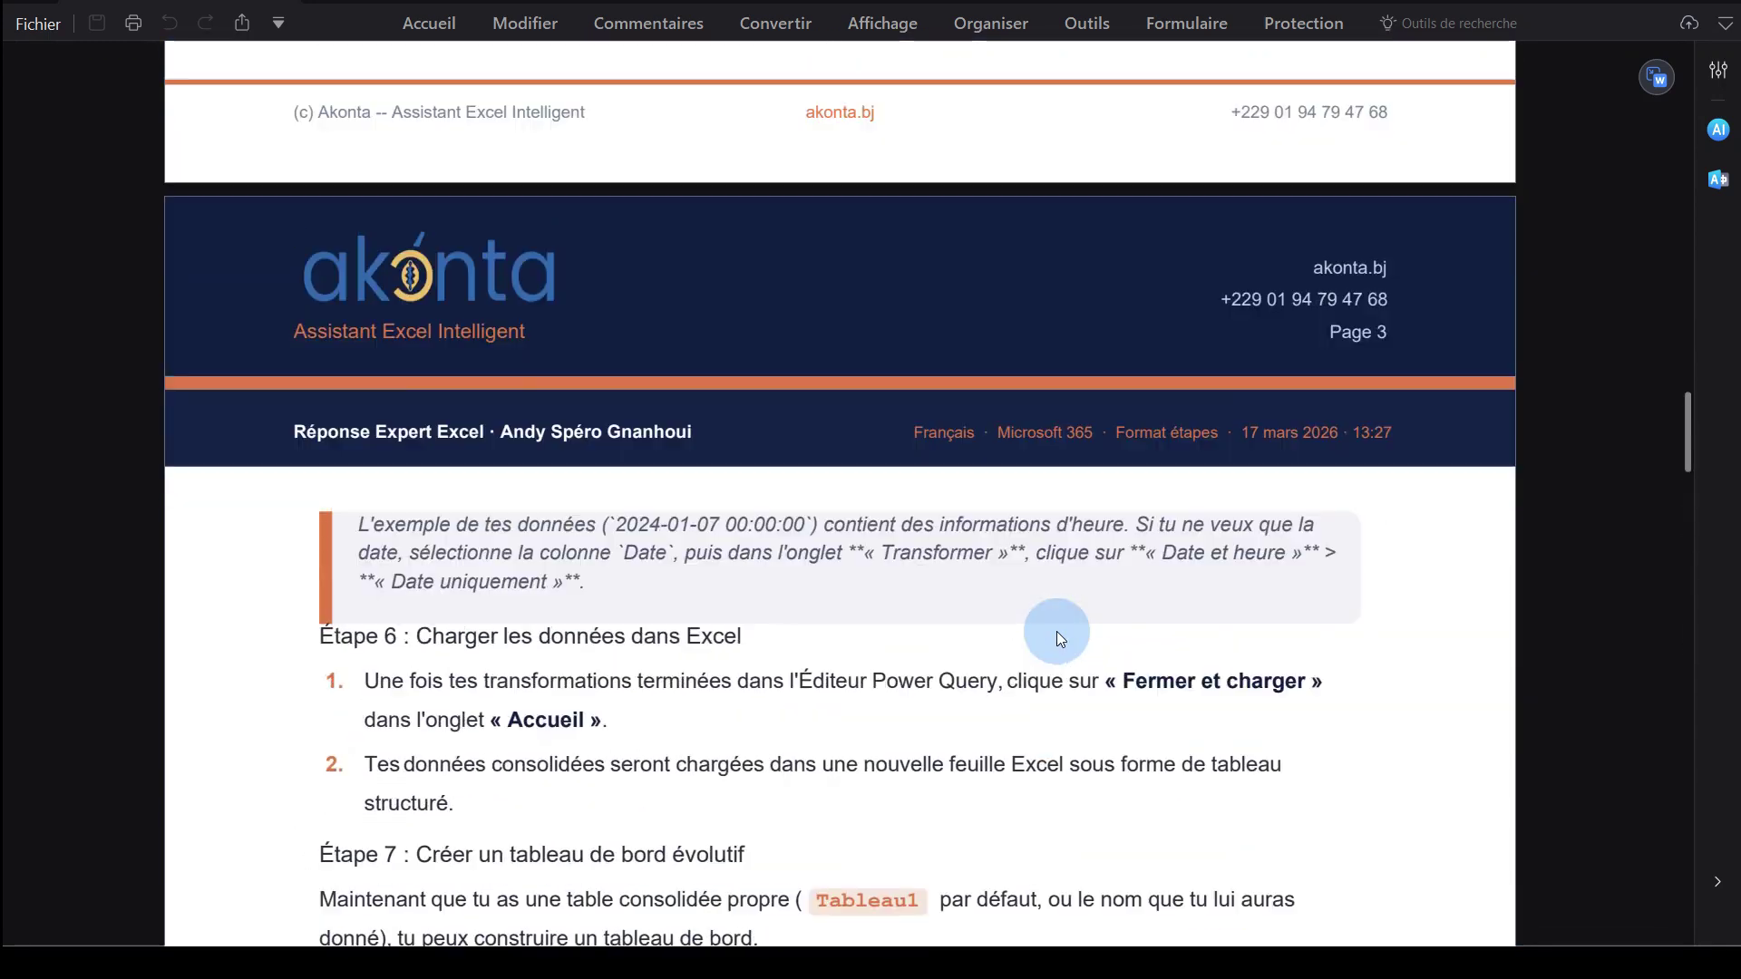
scroll(1058, 631, up, 20)
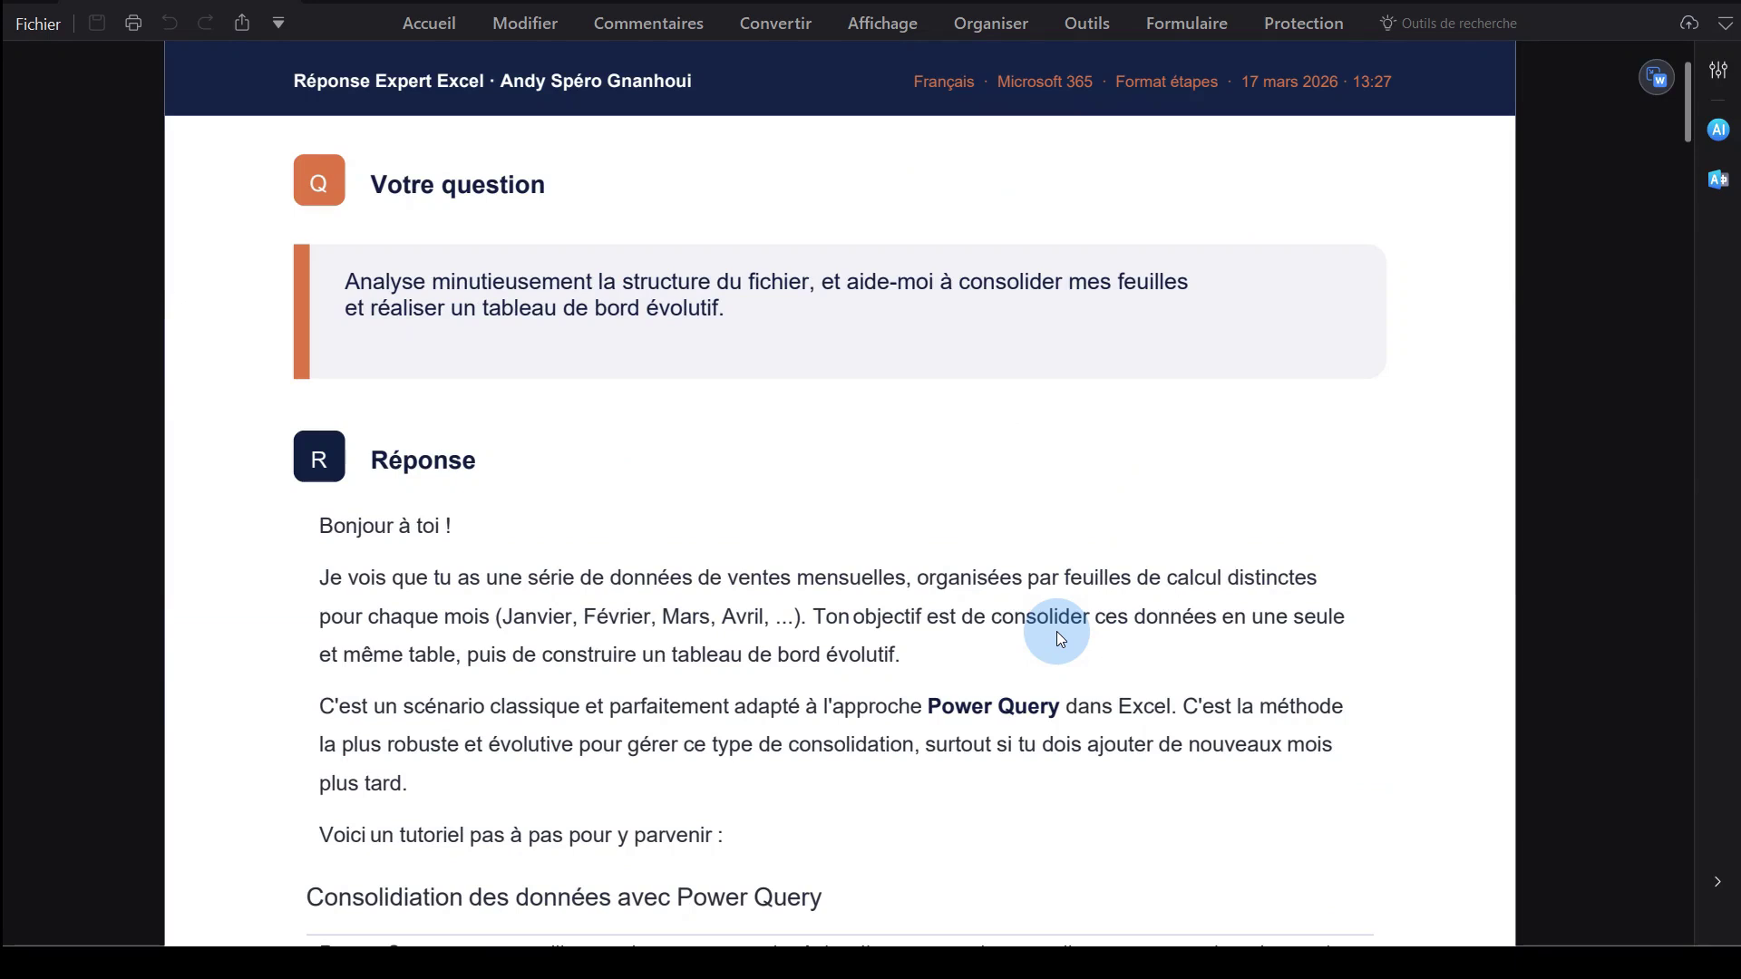
scroll(1057, 632, down, 10)
scroll(1057, 631, up, 12)
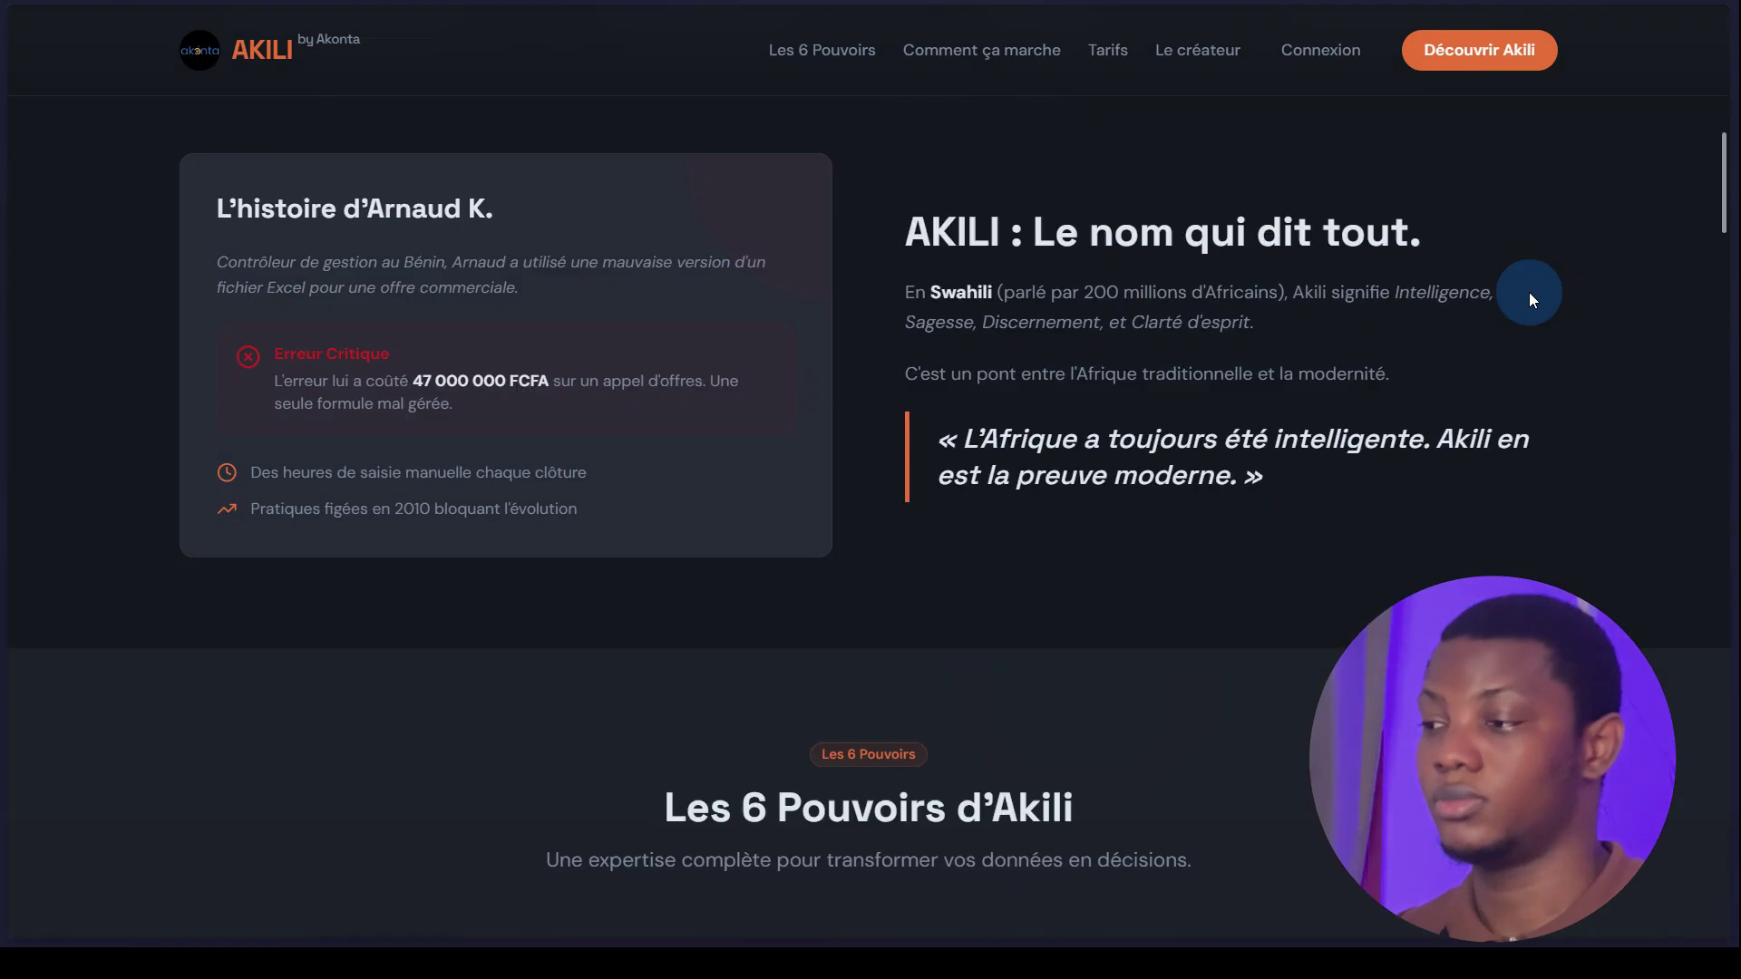
Look through the Akili home page from the hero banner and key figures to Les 6 Pouvoirs and Comment ça marche.
scroll(1529, 292, up, 10)
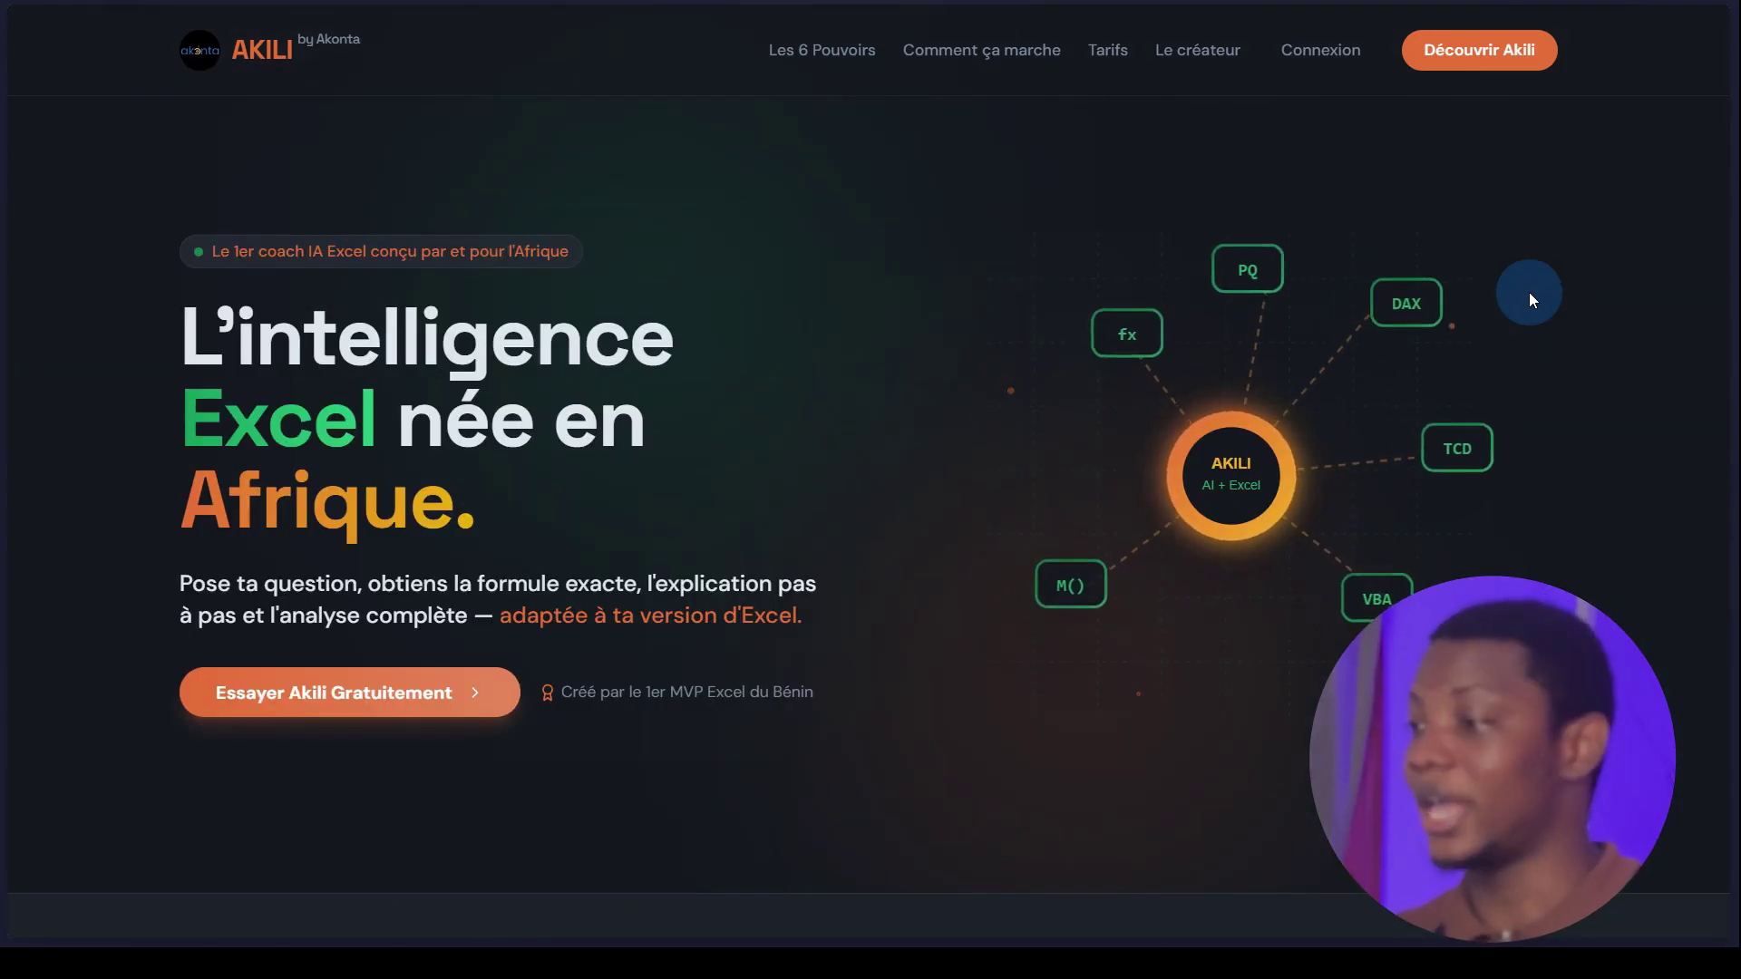
scroll(1529, 292, down, 2)
scroll(1529, 292, down, 4)
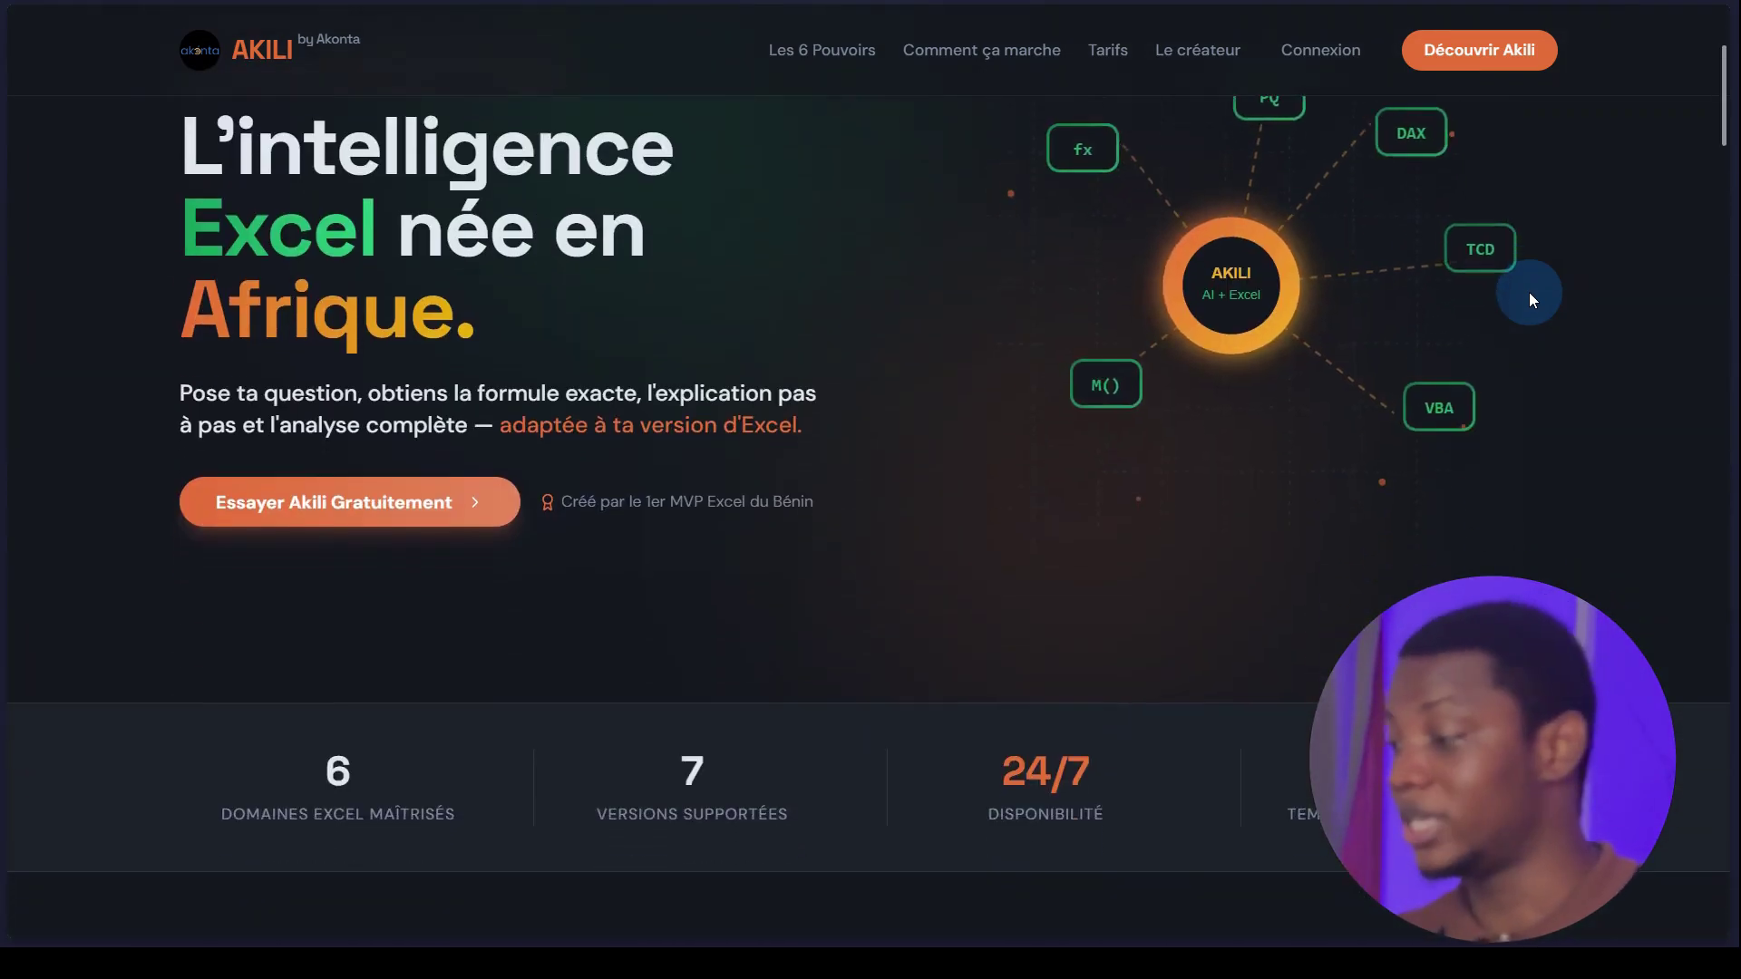
scroll(1529, 292, down, 6)
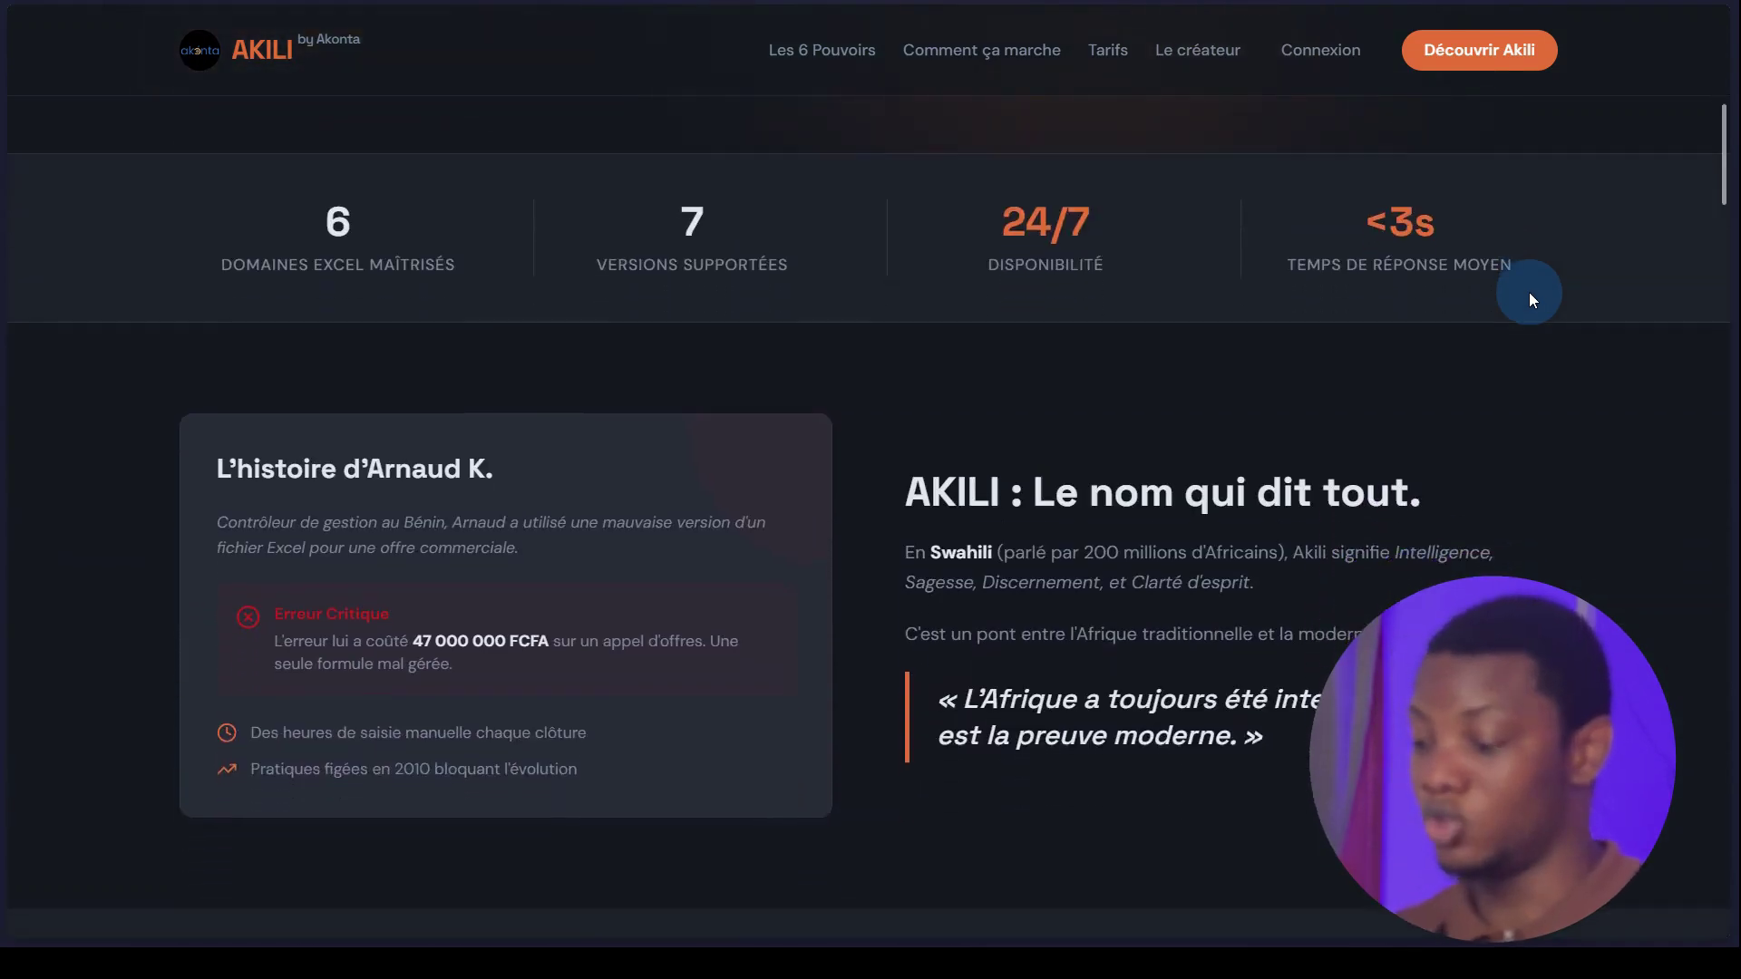
scroll(1529, 292, down, 5)
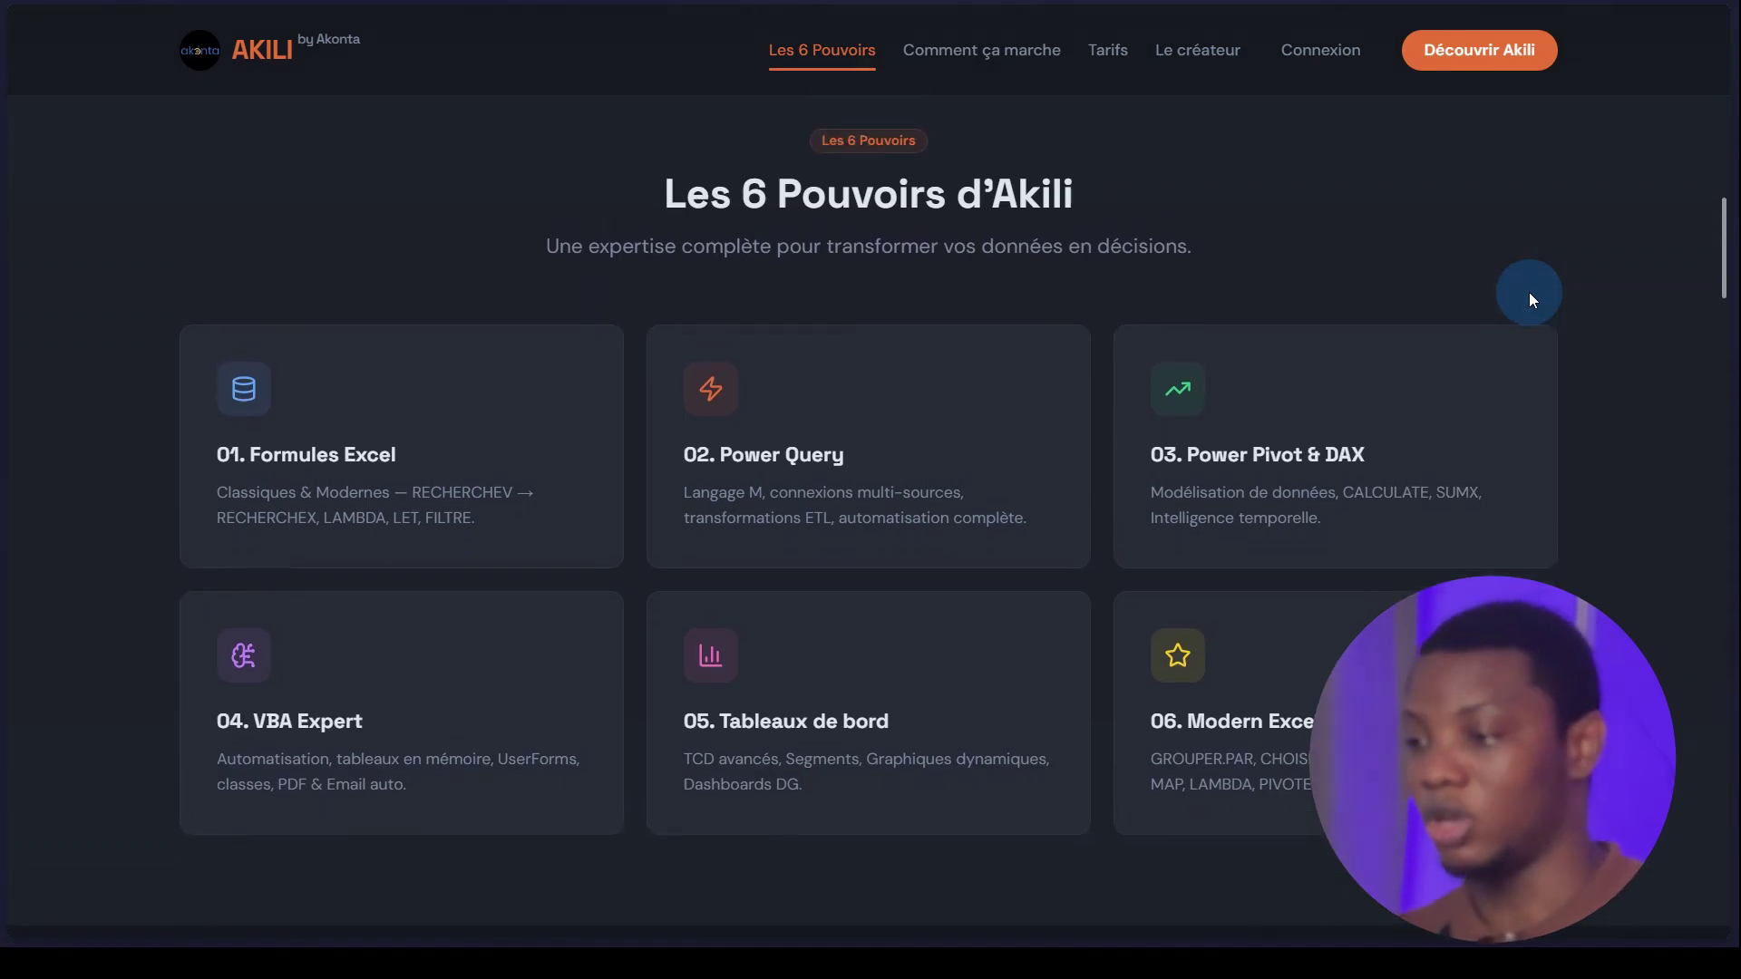
scroll(1529, 292, down, 2)
scroll(1531, 269, down, 4)
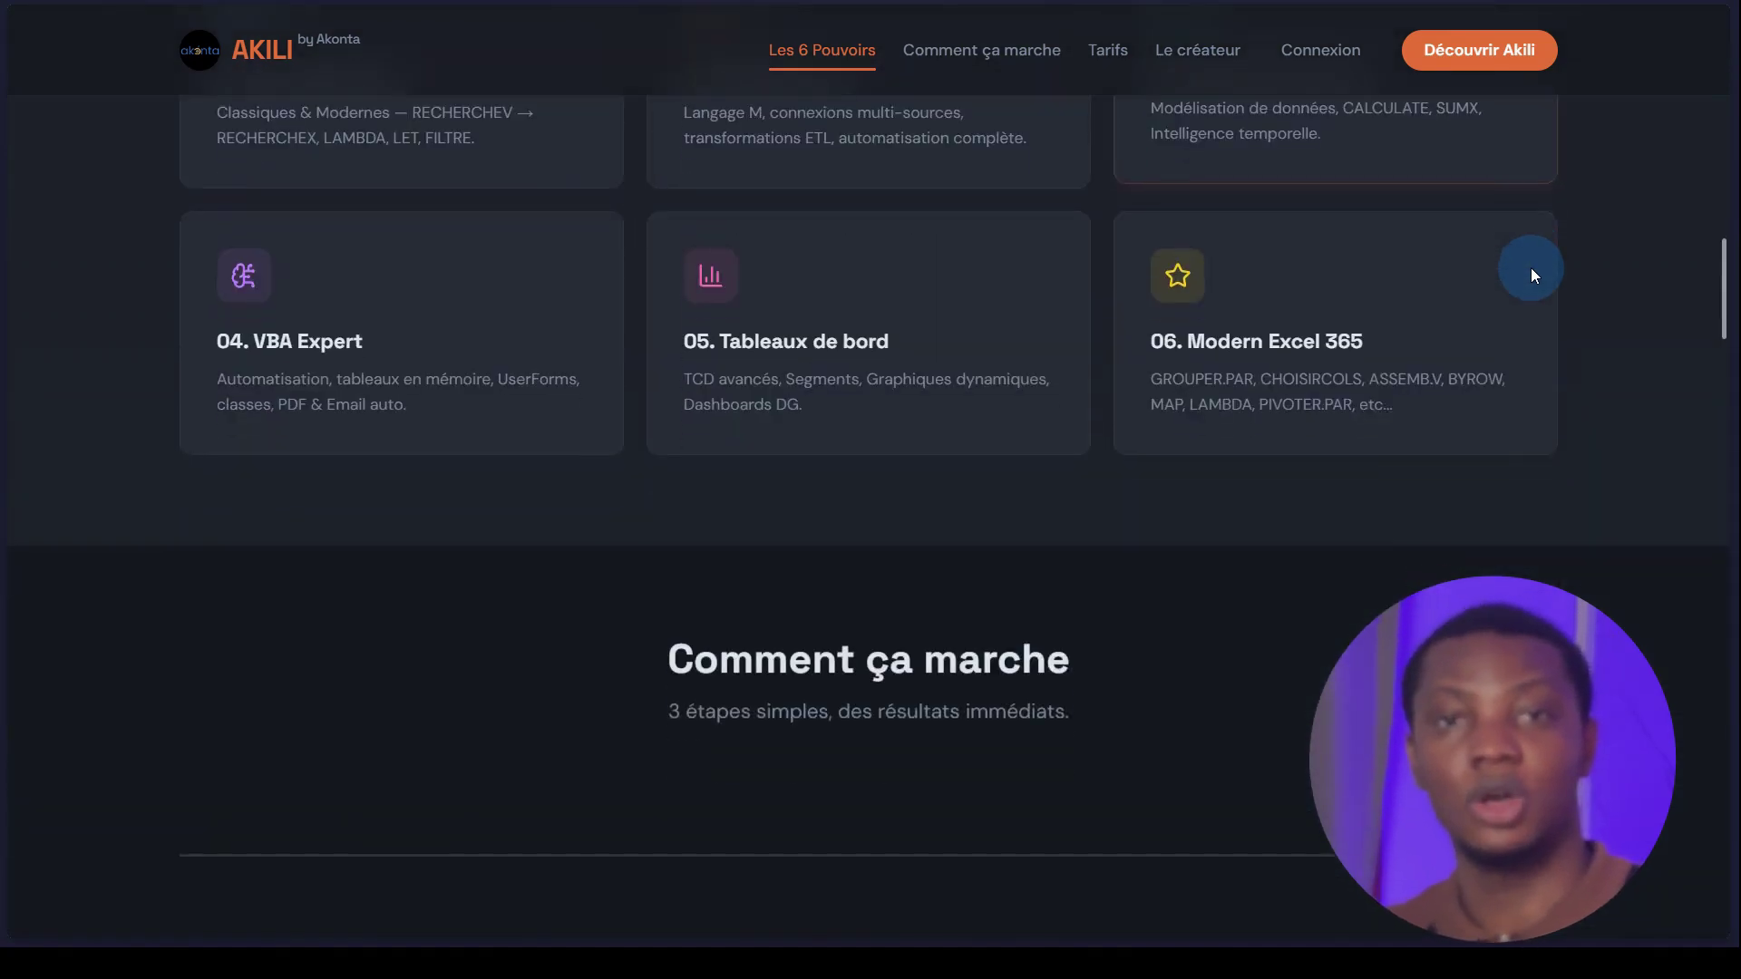
scroll(1531, 269, down, 1)
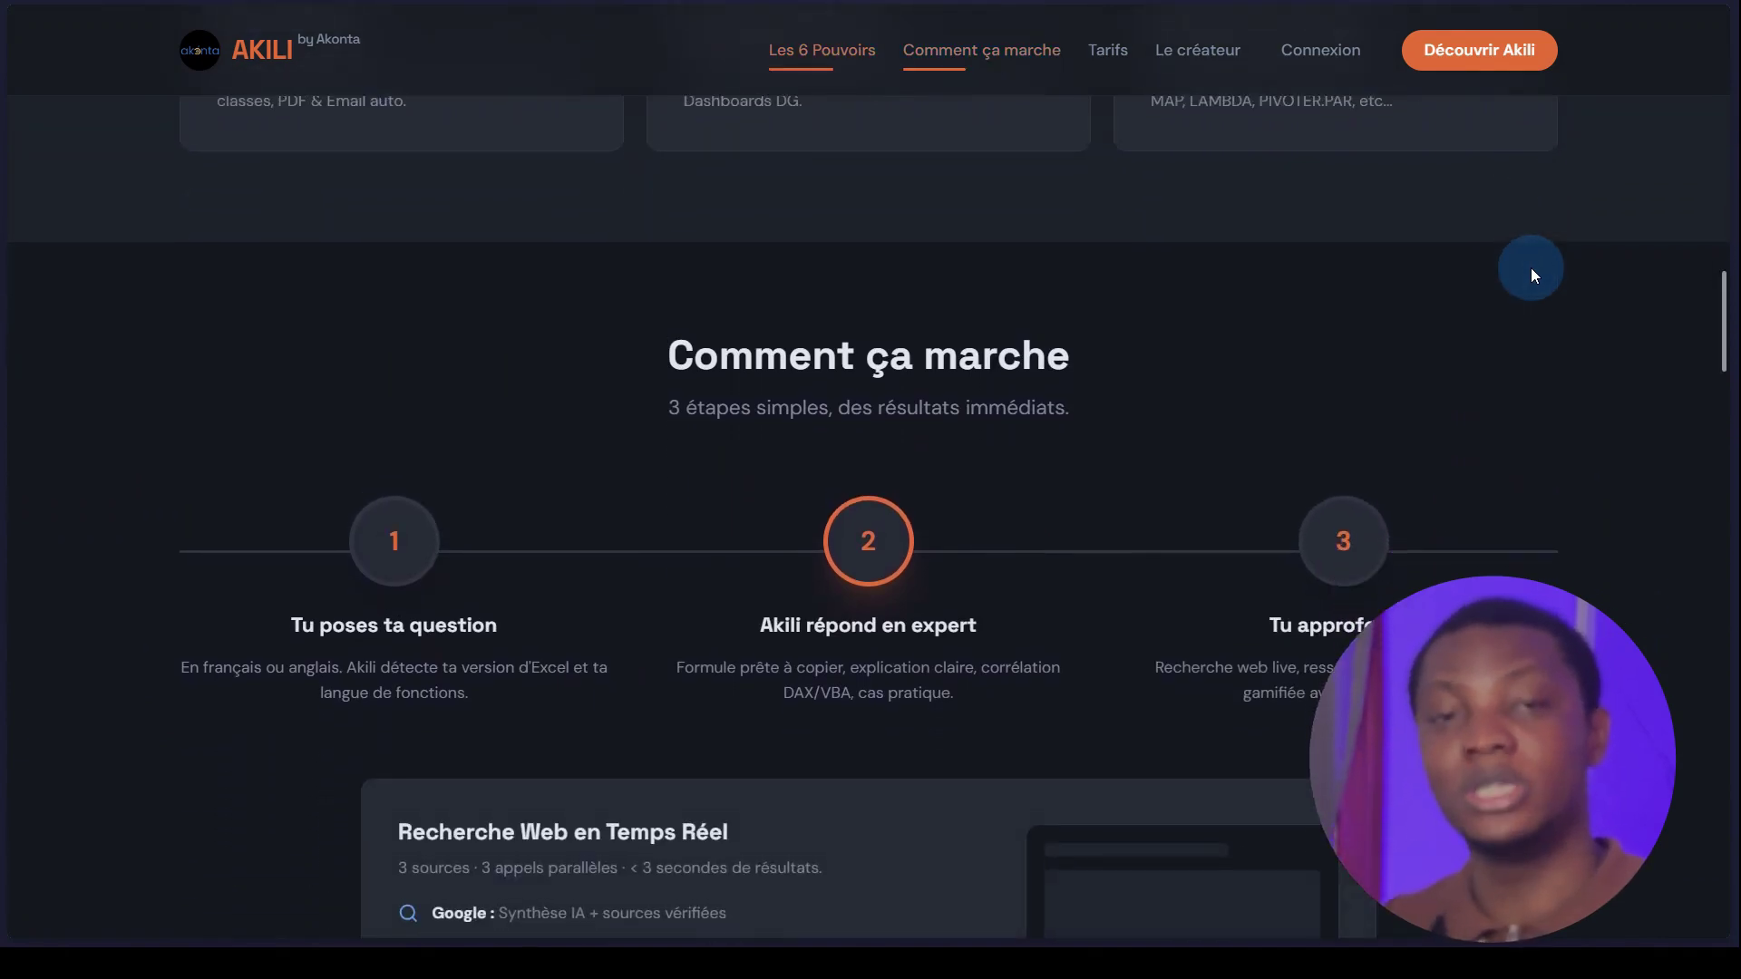
scroll(1531, 268, down, 2)
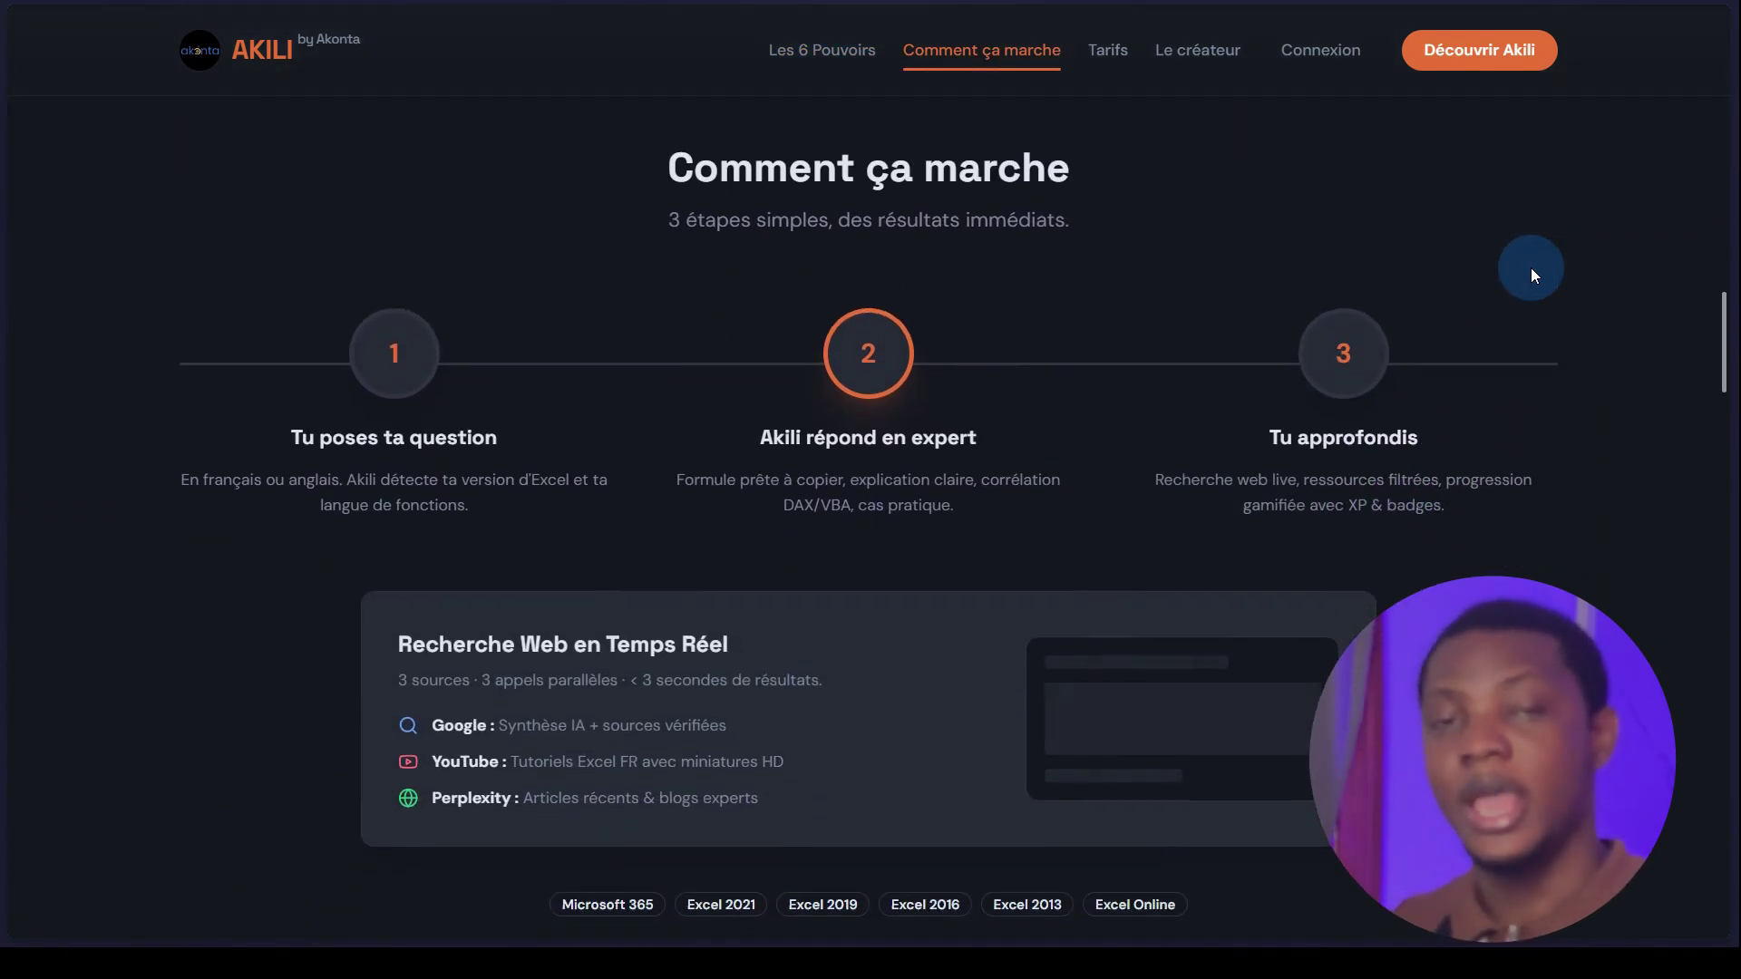
scroll(1530, 269, up, 15)
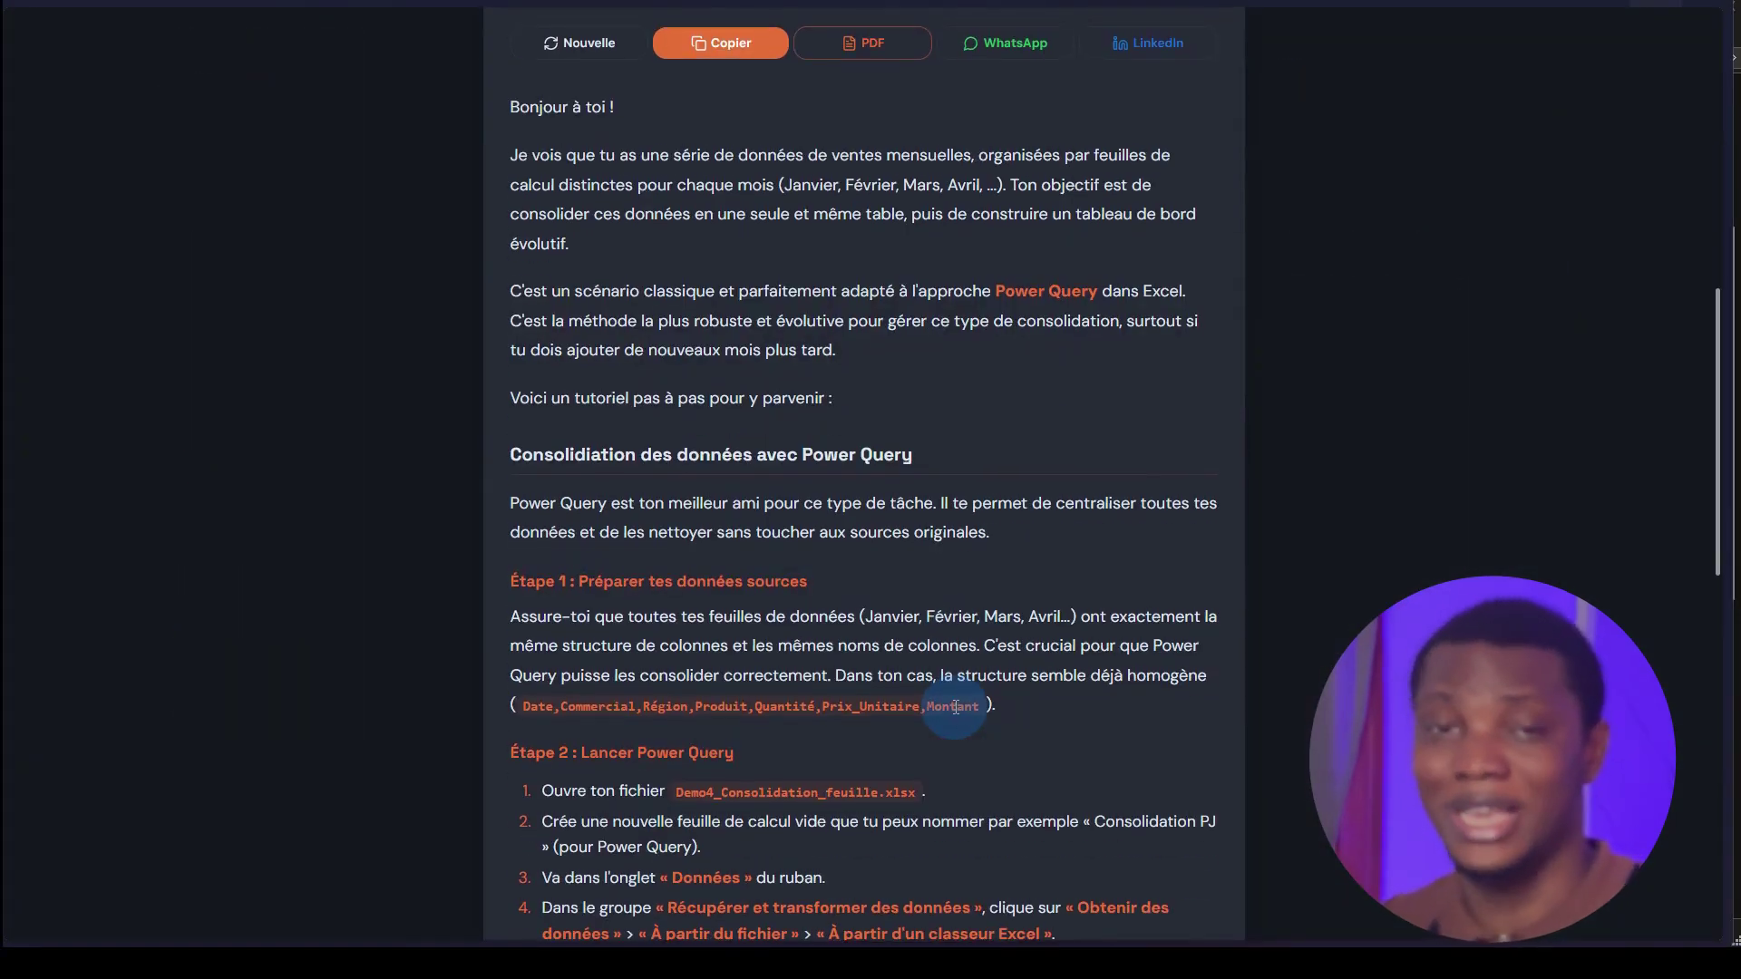
Review the submitted consolidation question and its generated answer, from preparing the source data in Étape 1 to data typing in Étape 5.
scroll(955, 706, up, 10)
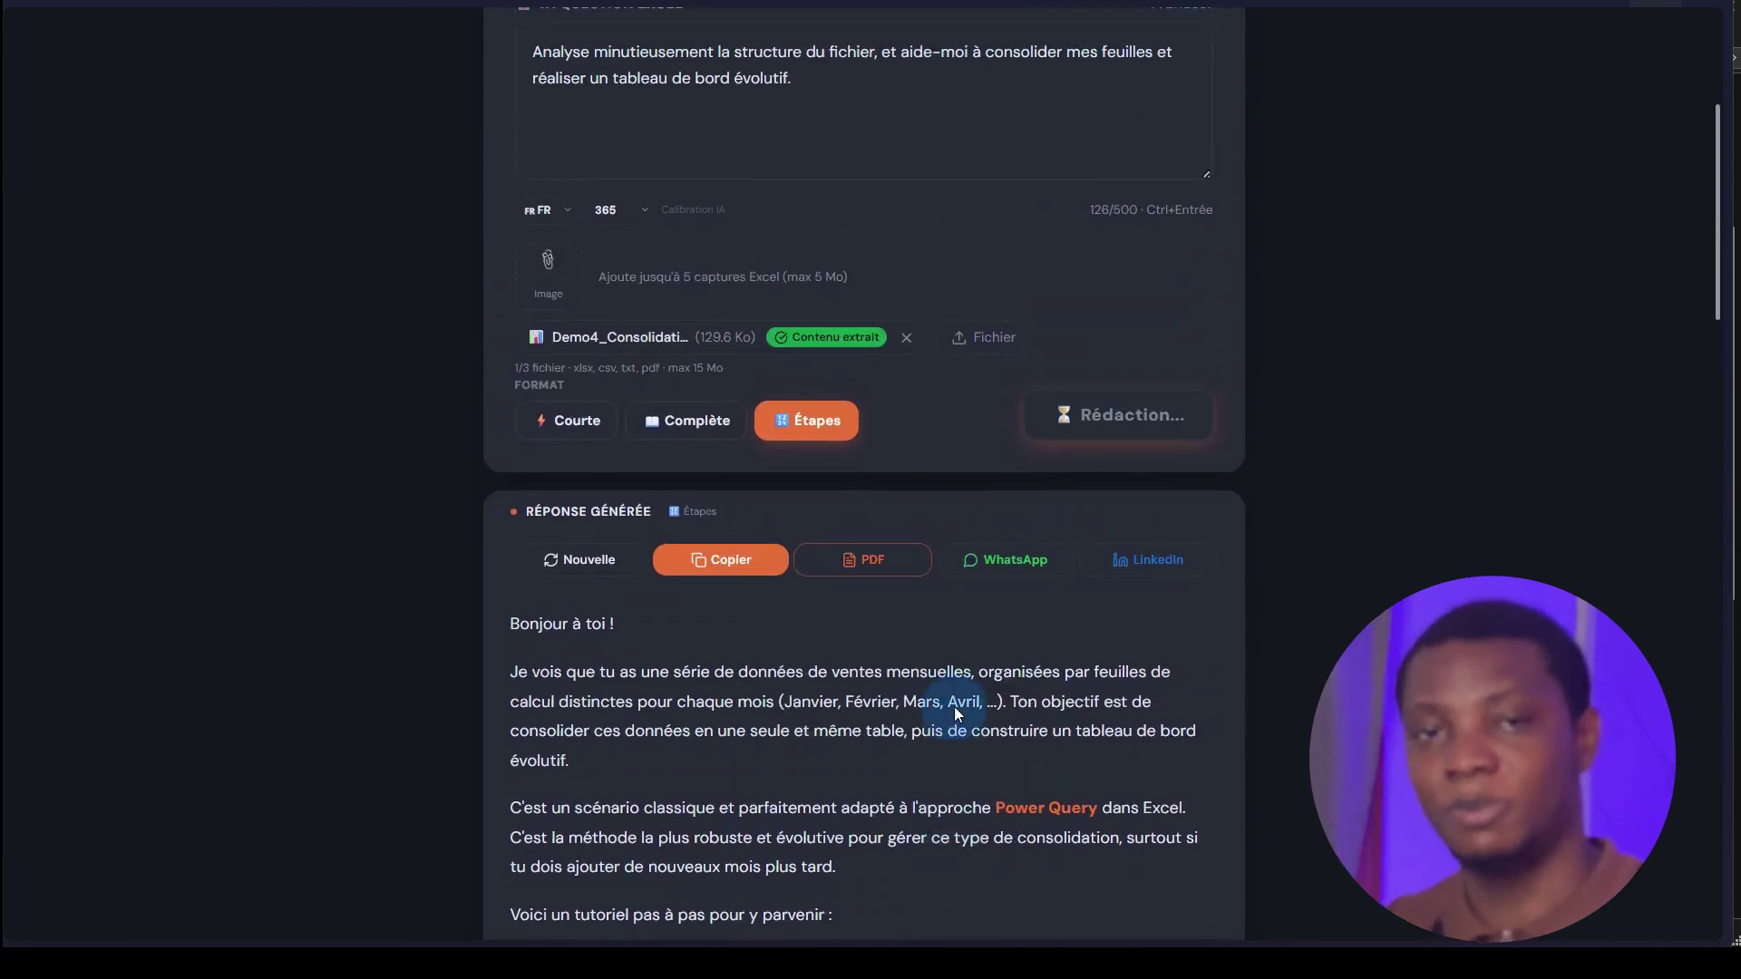
scroll(954, 706, down, 4)
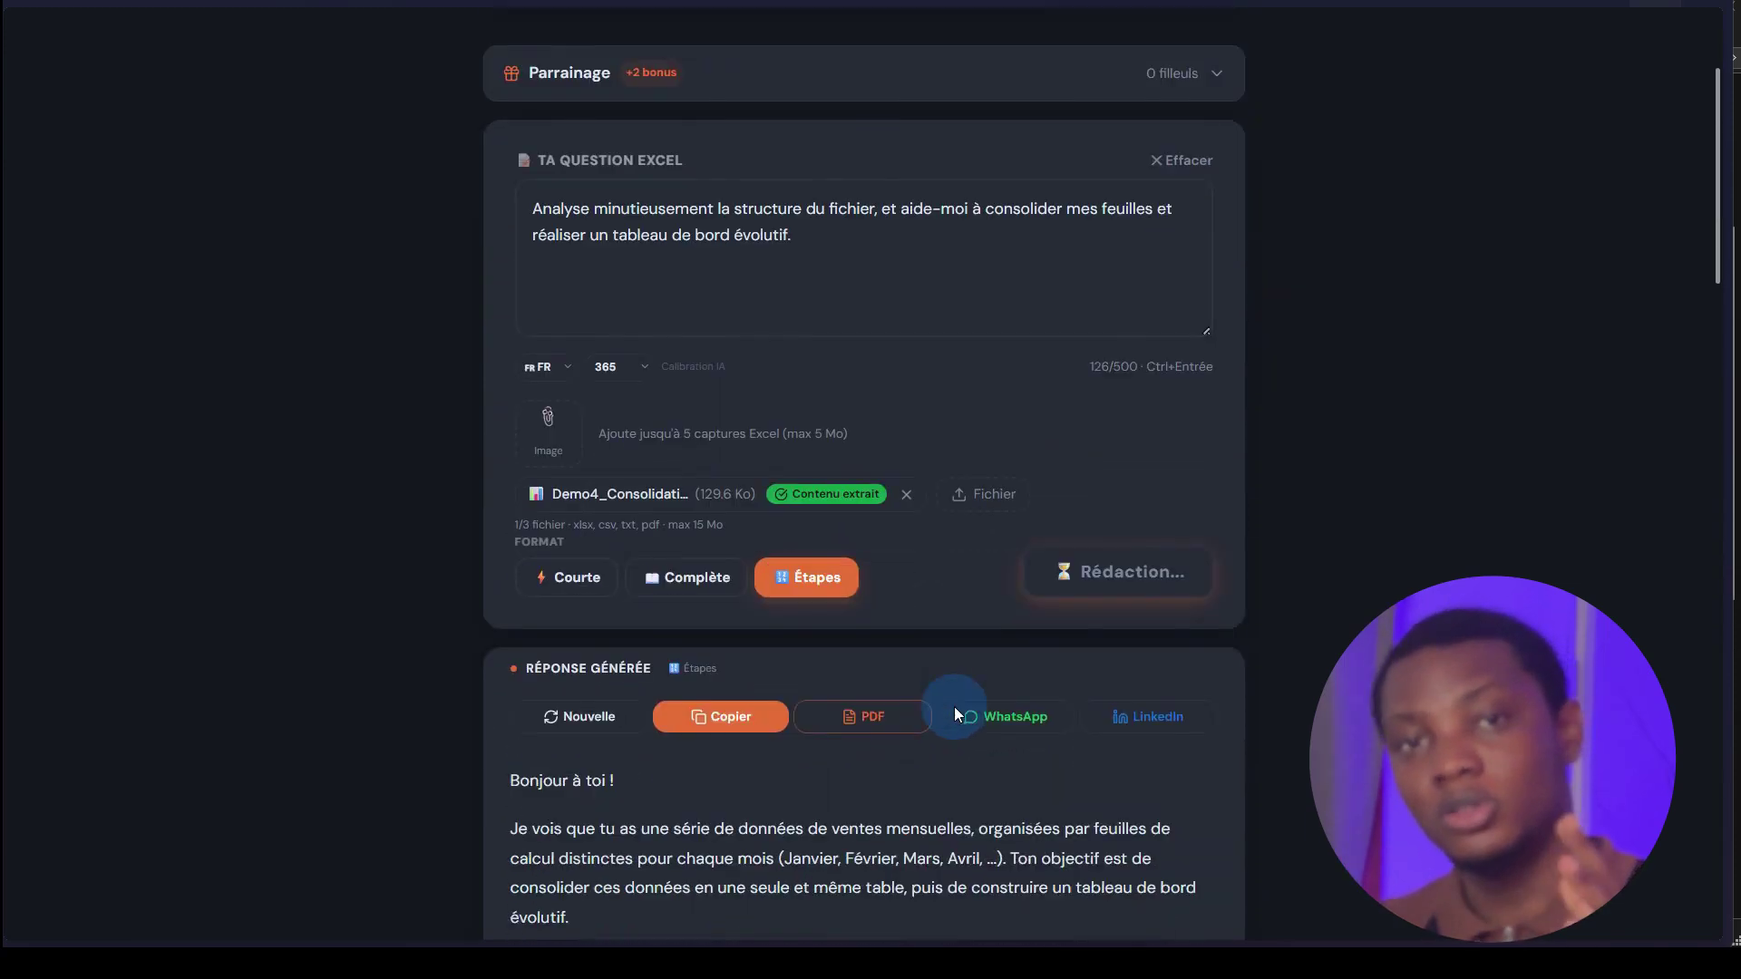
scroll(954, 706, down, 10)
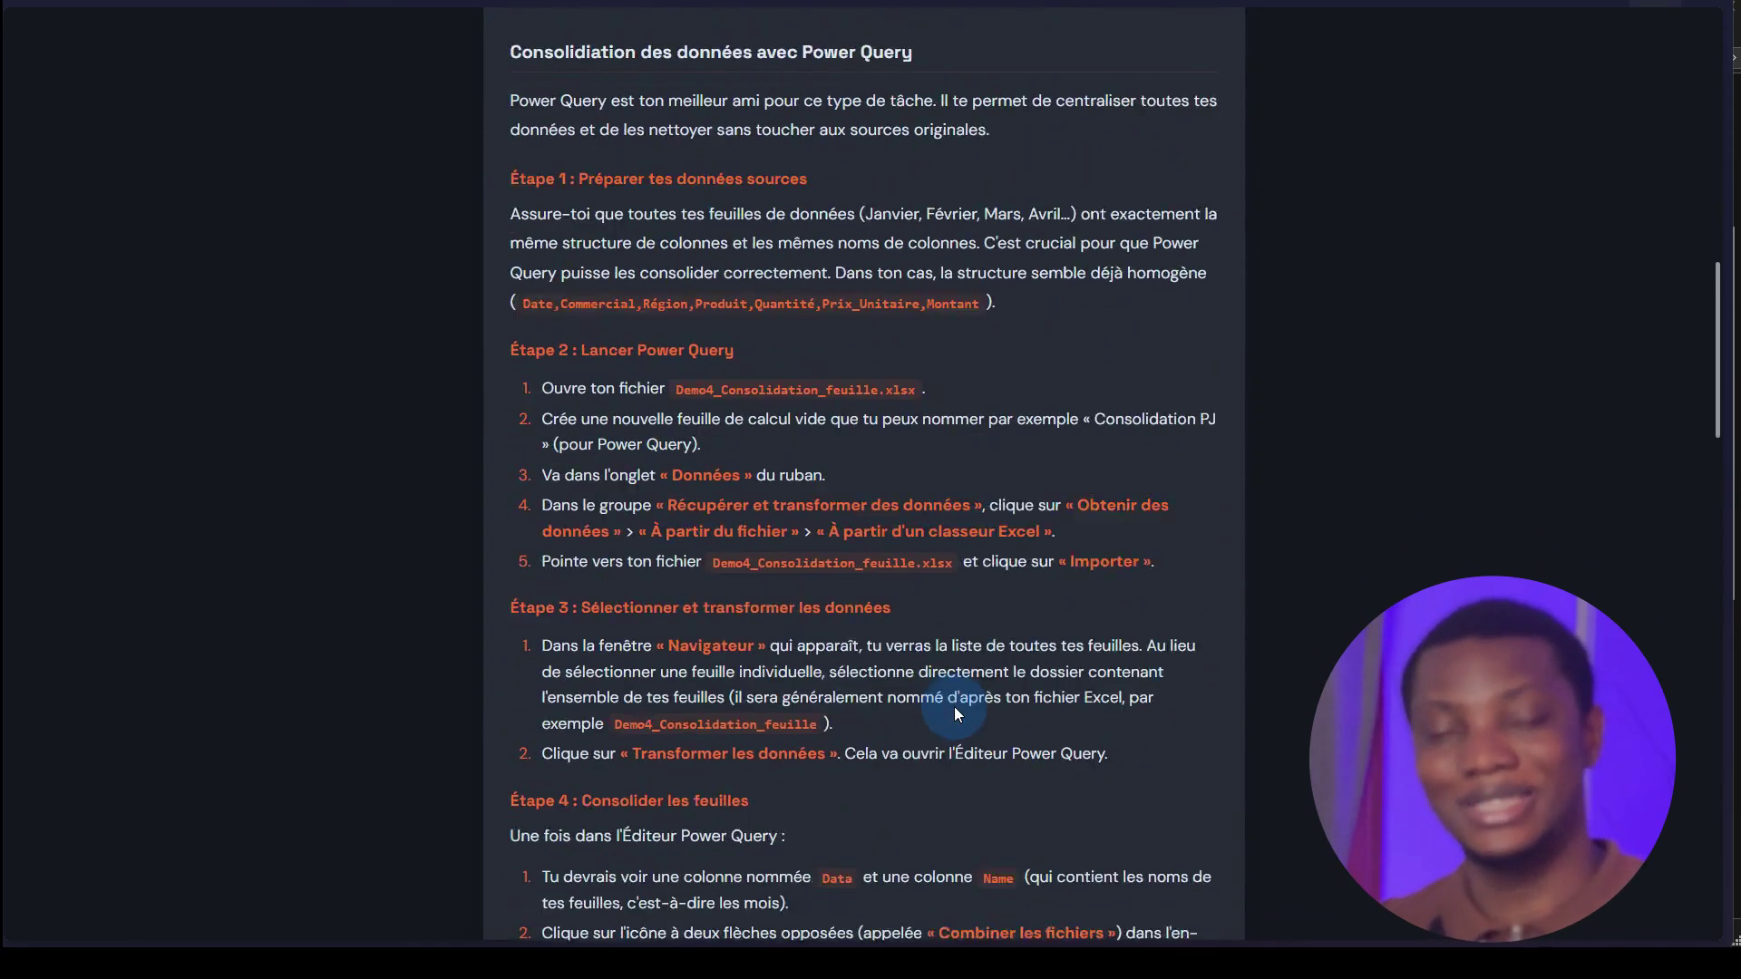
scroll(954, 705, down, 1)
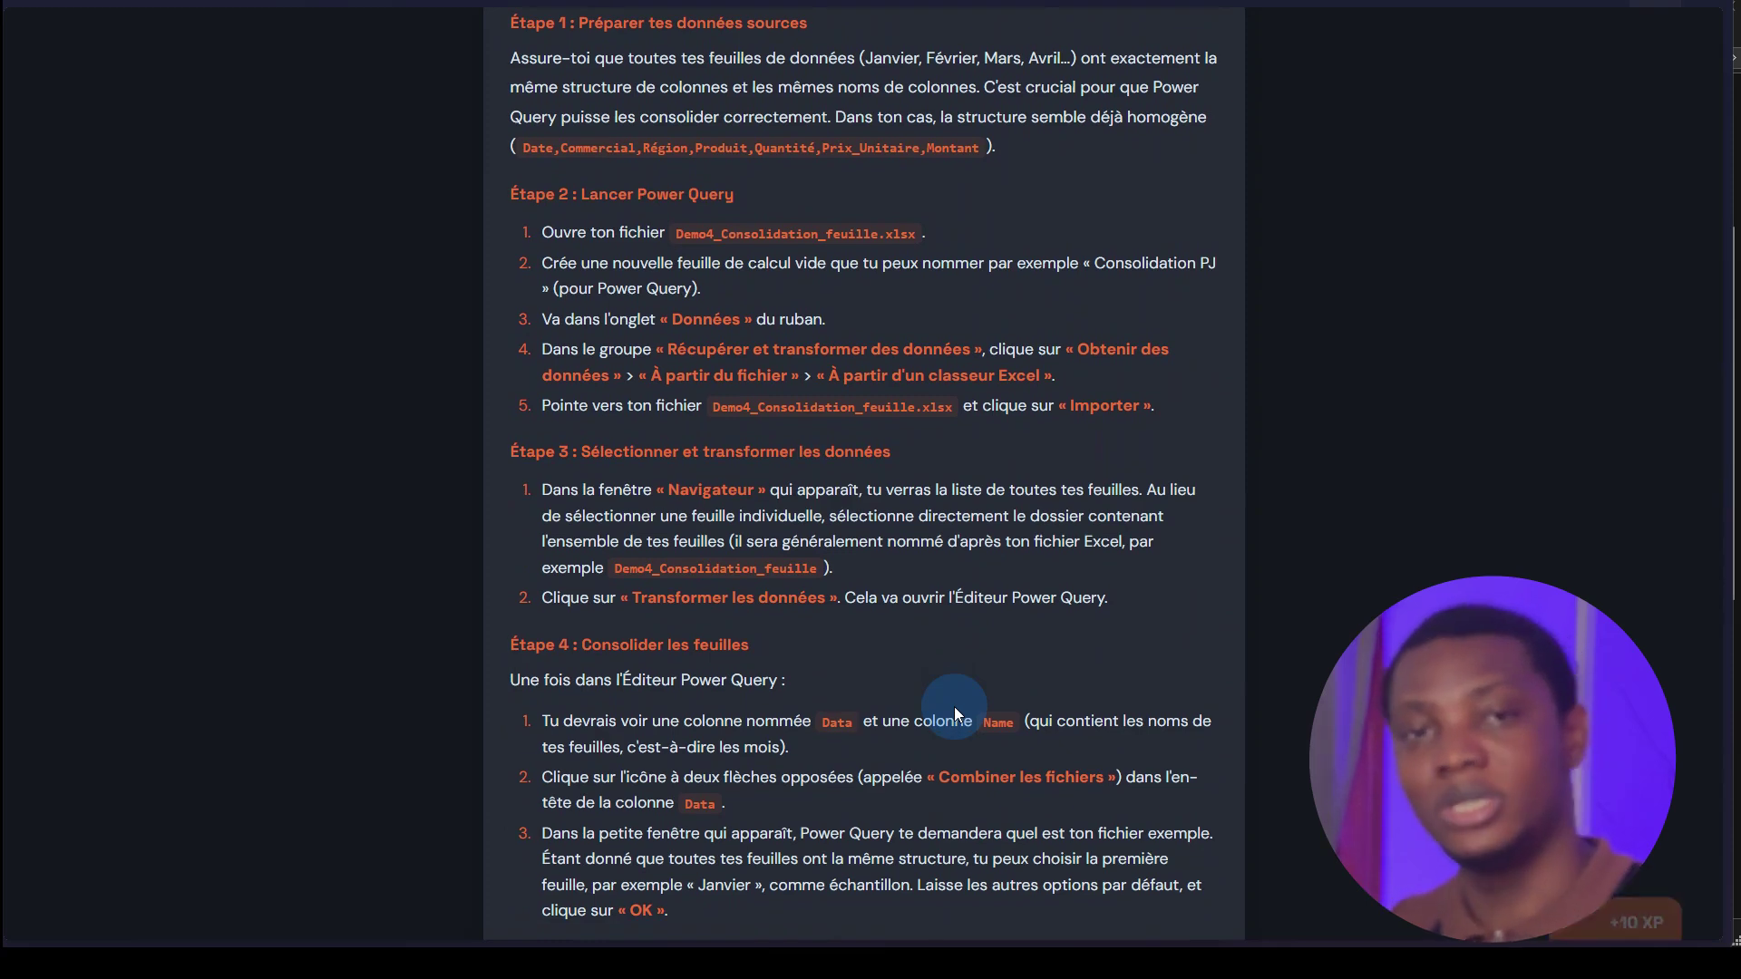
scroll(954, 705, down, 2)
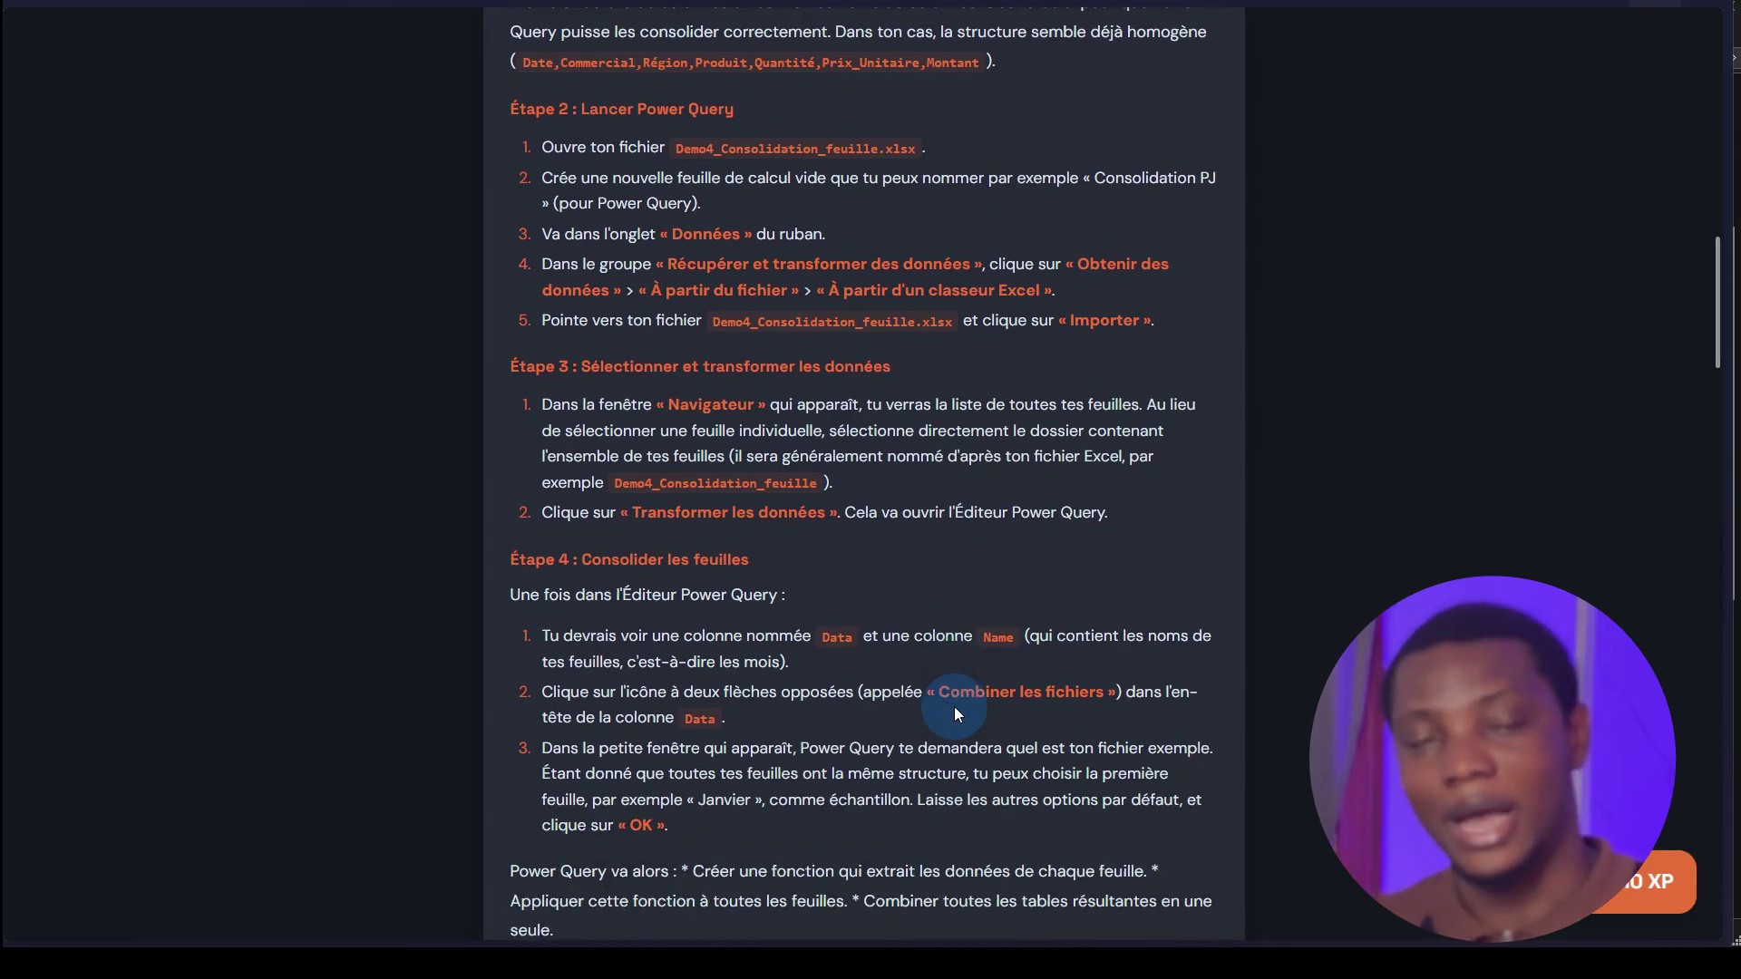
scroll(955, 706, down, 1)
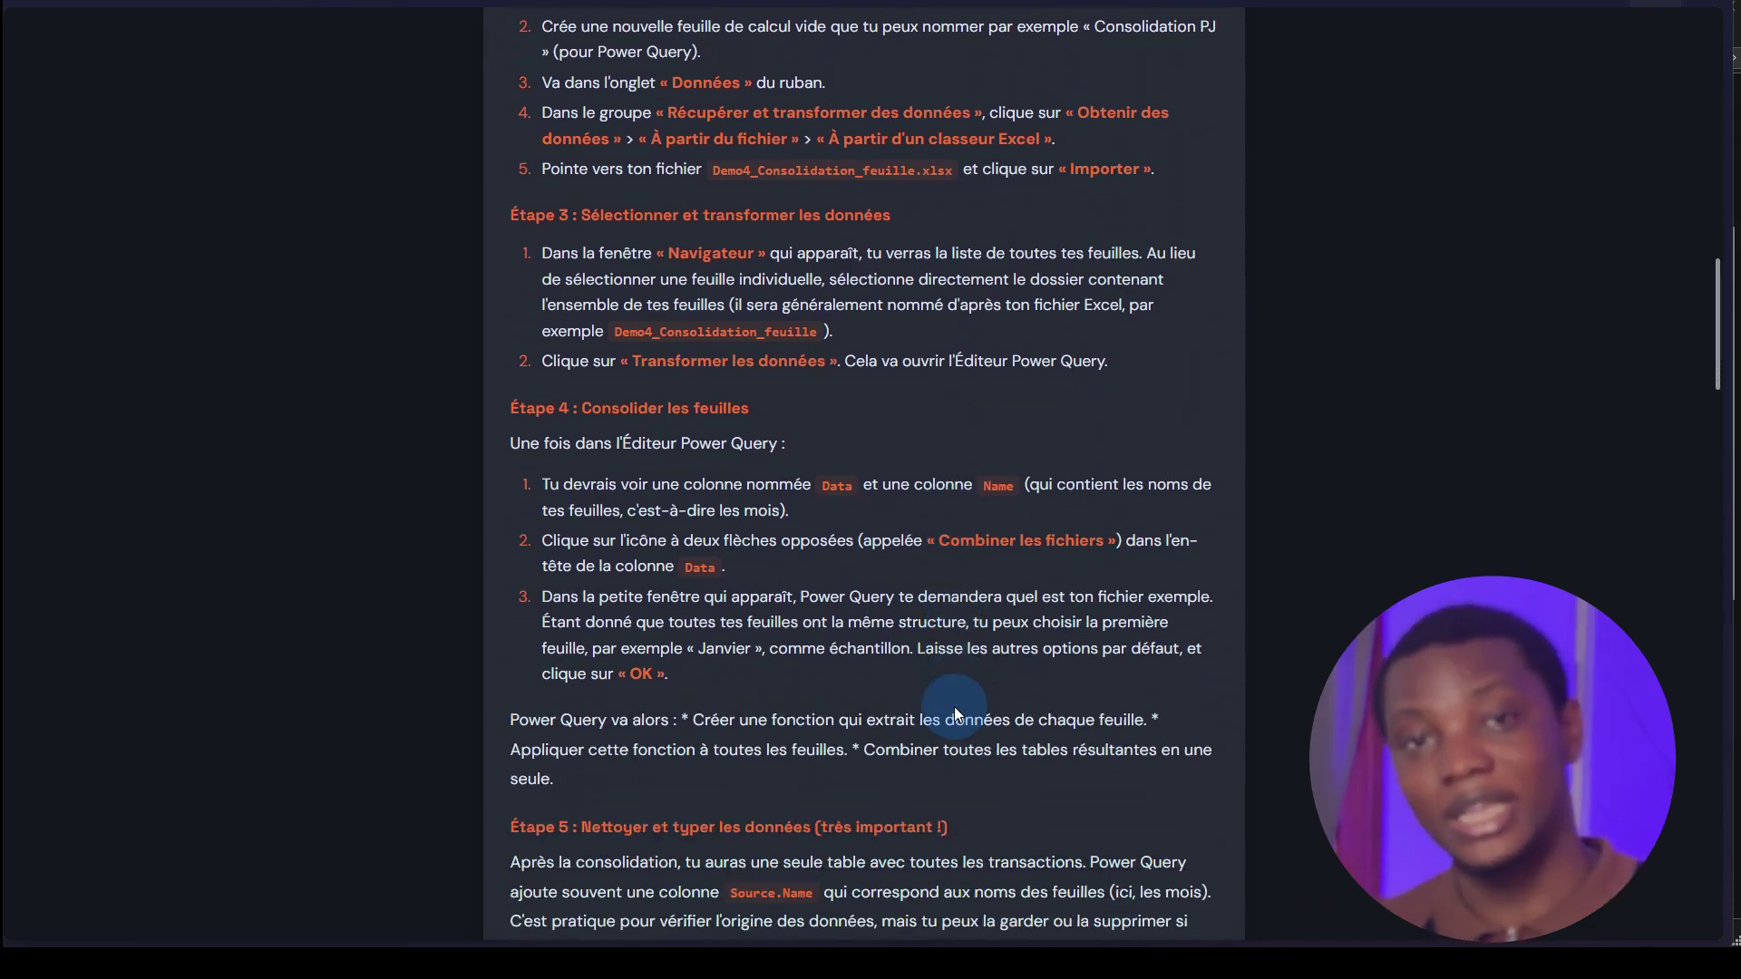
scroll(954, 705, down, 3)
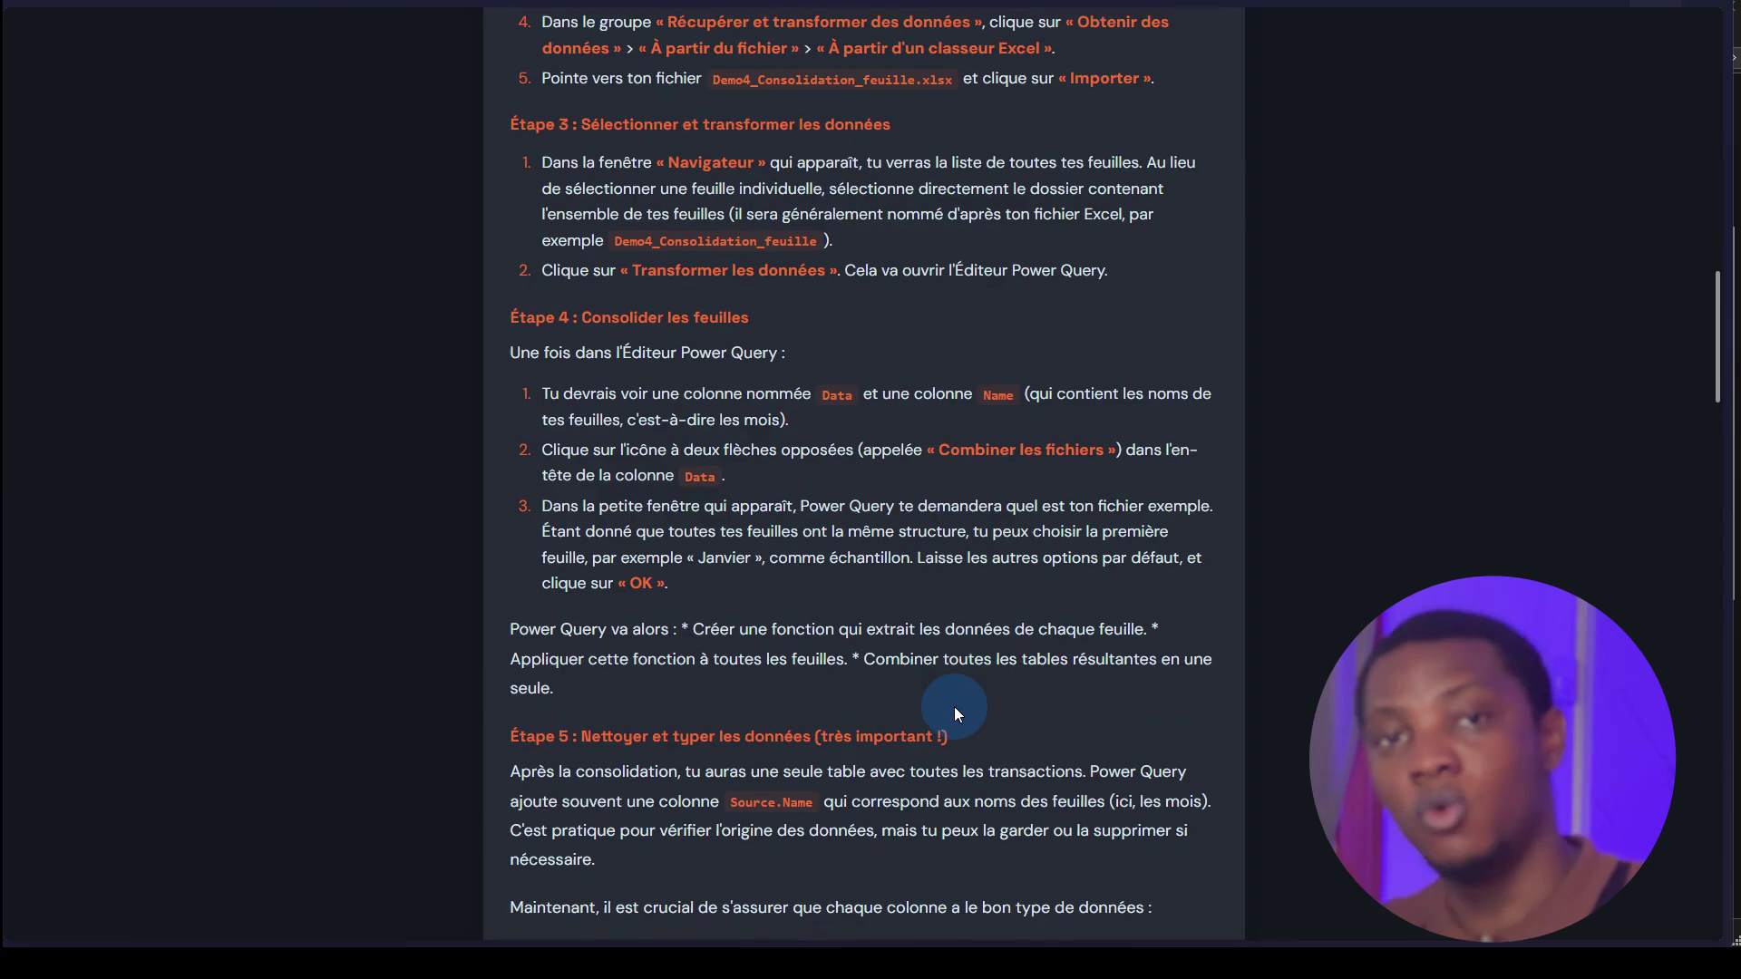
scroll(956, 713, down, 2)
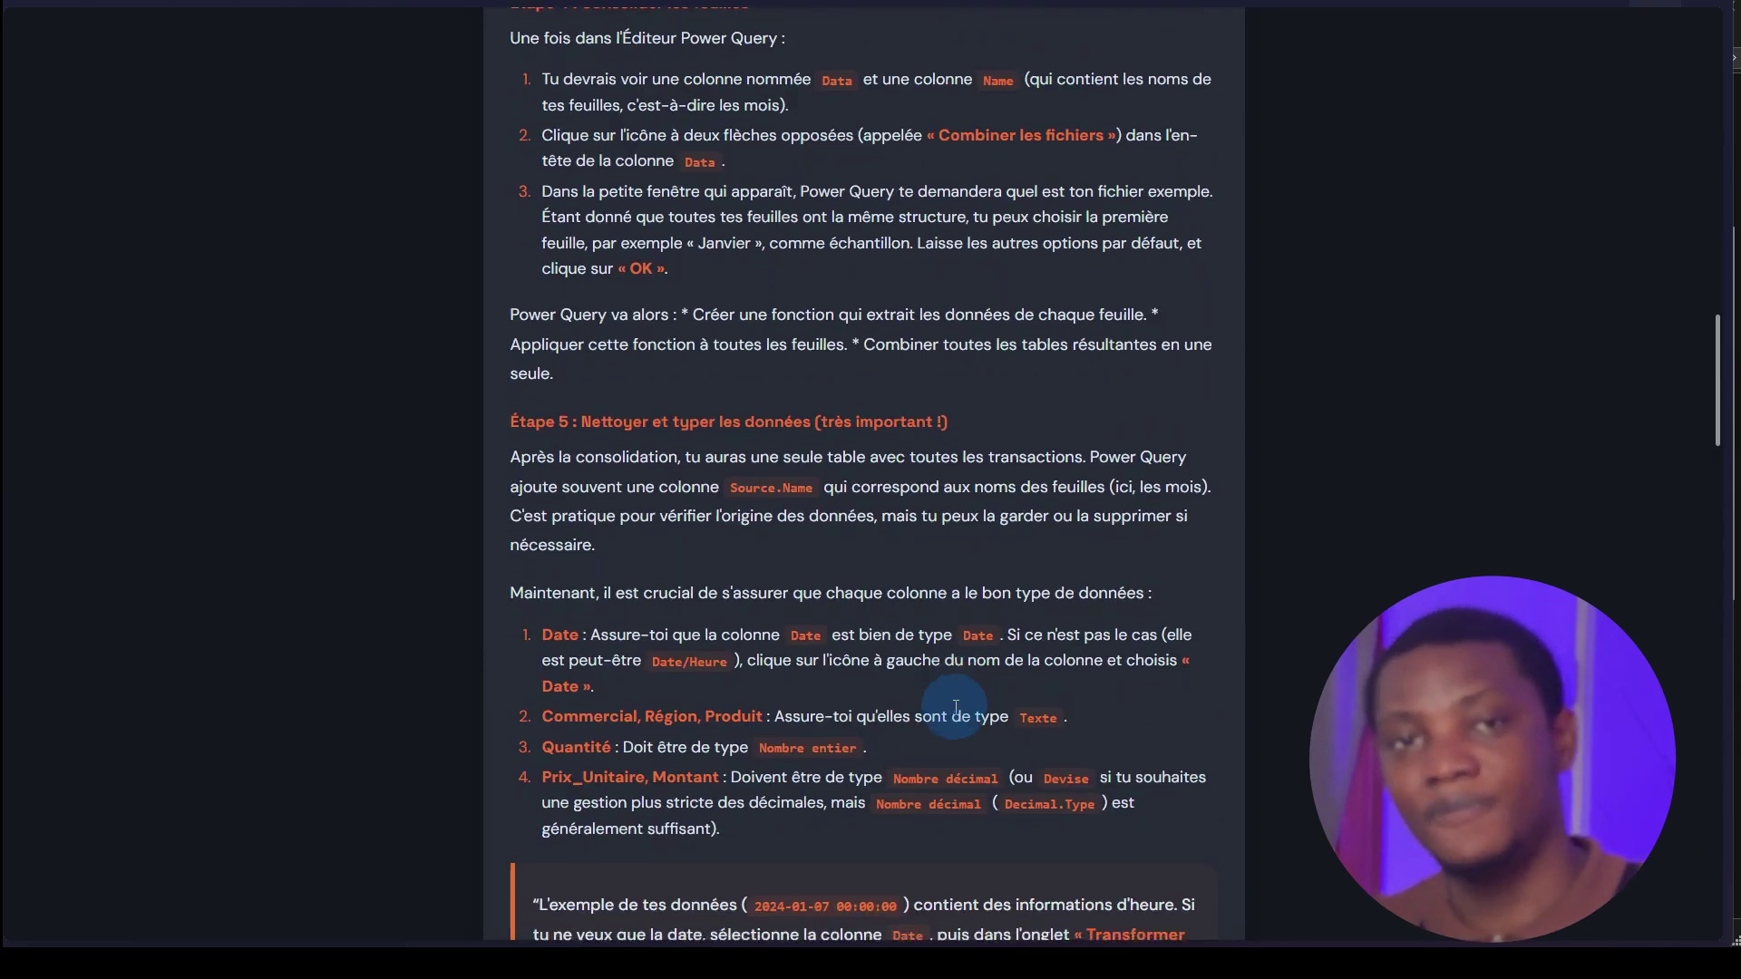
scroll(957, 714, up, 6)
scroll(955, 706, up, 3)
scroll(954, 706, down, 2)
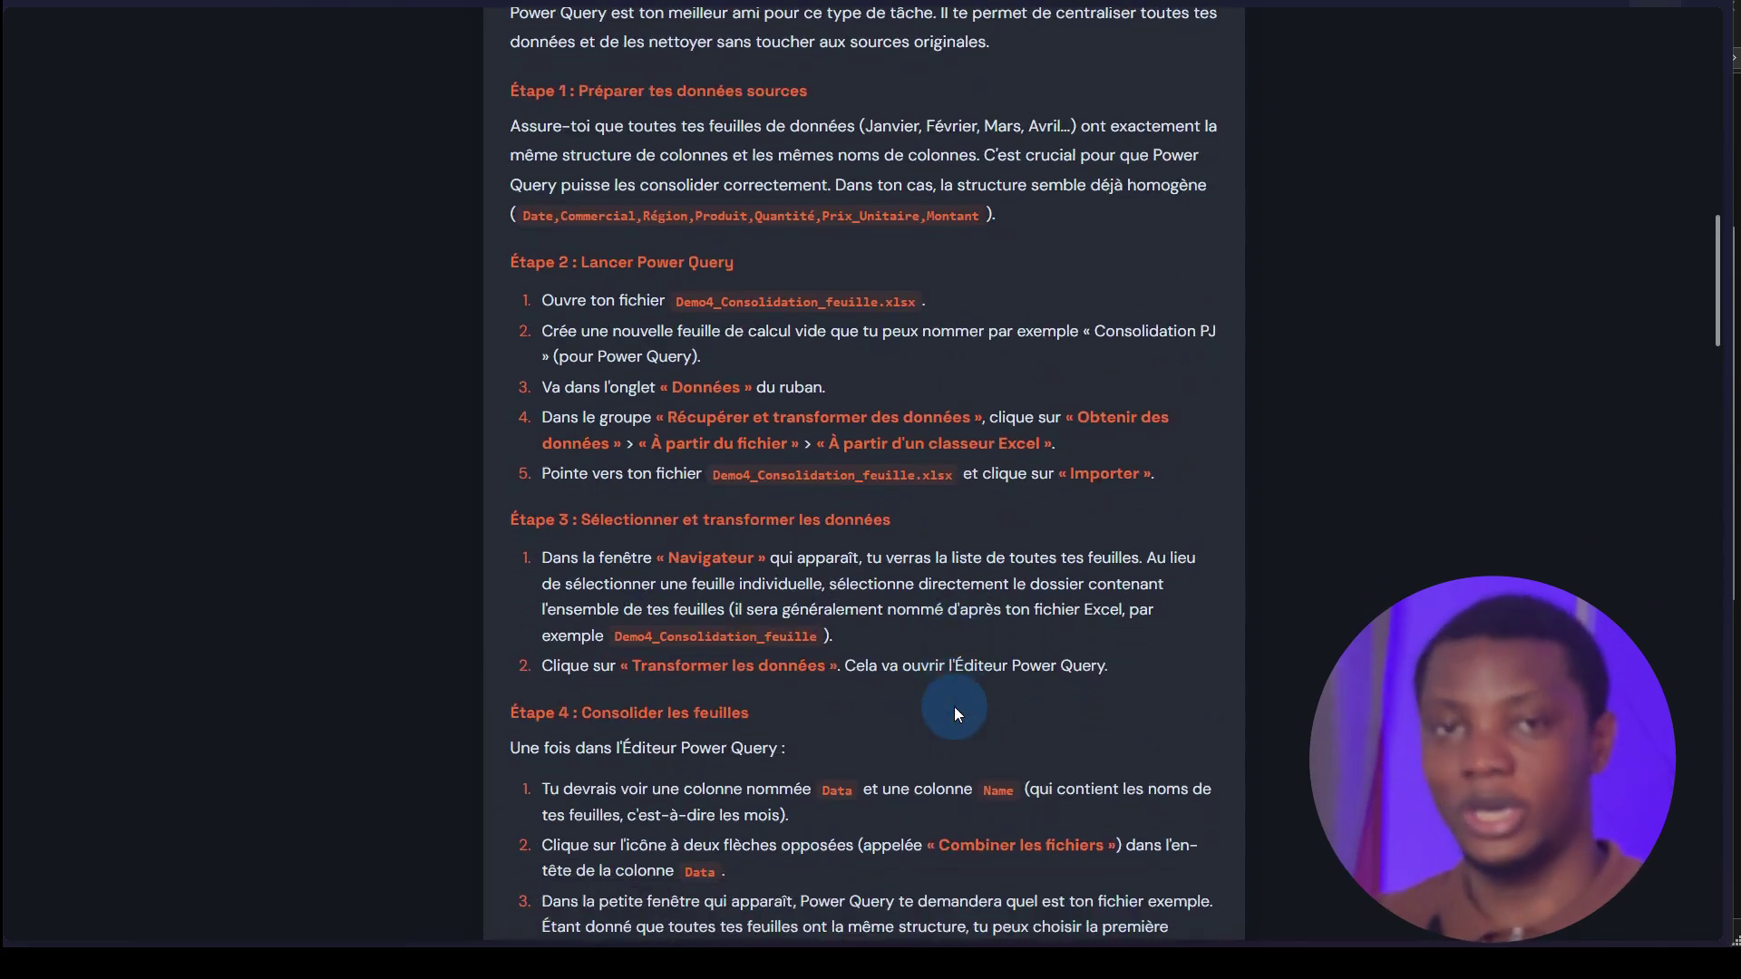
scroll(956, 707, down, 1)
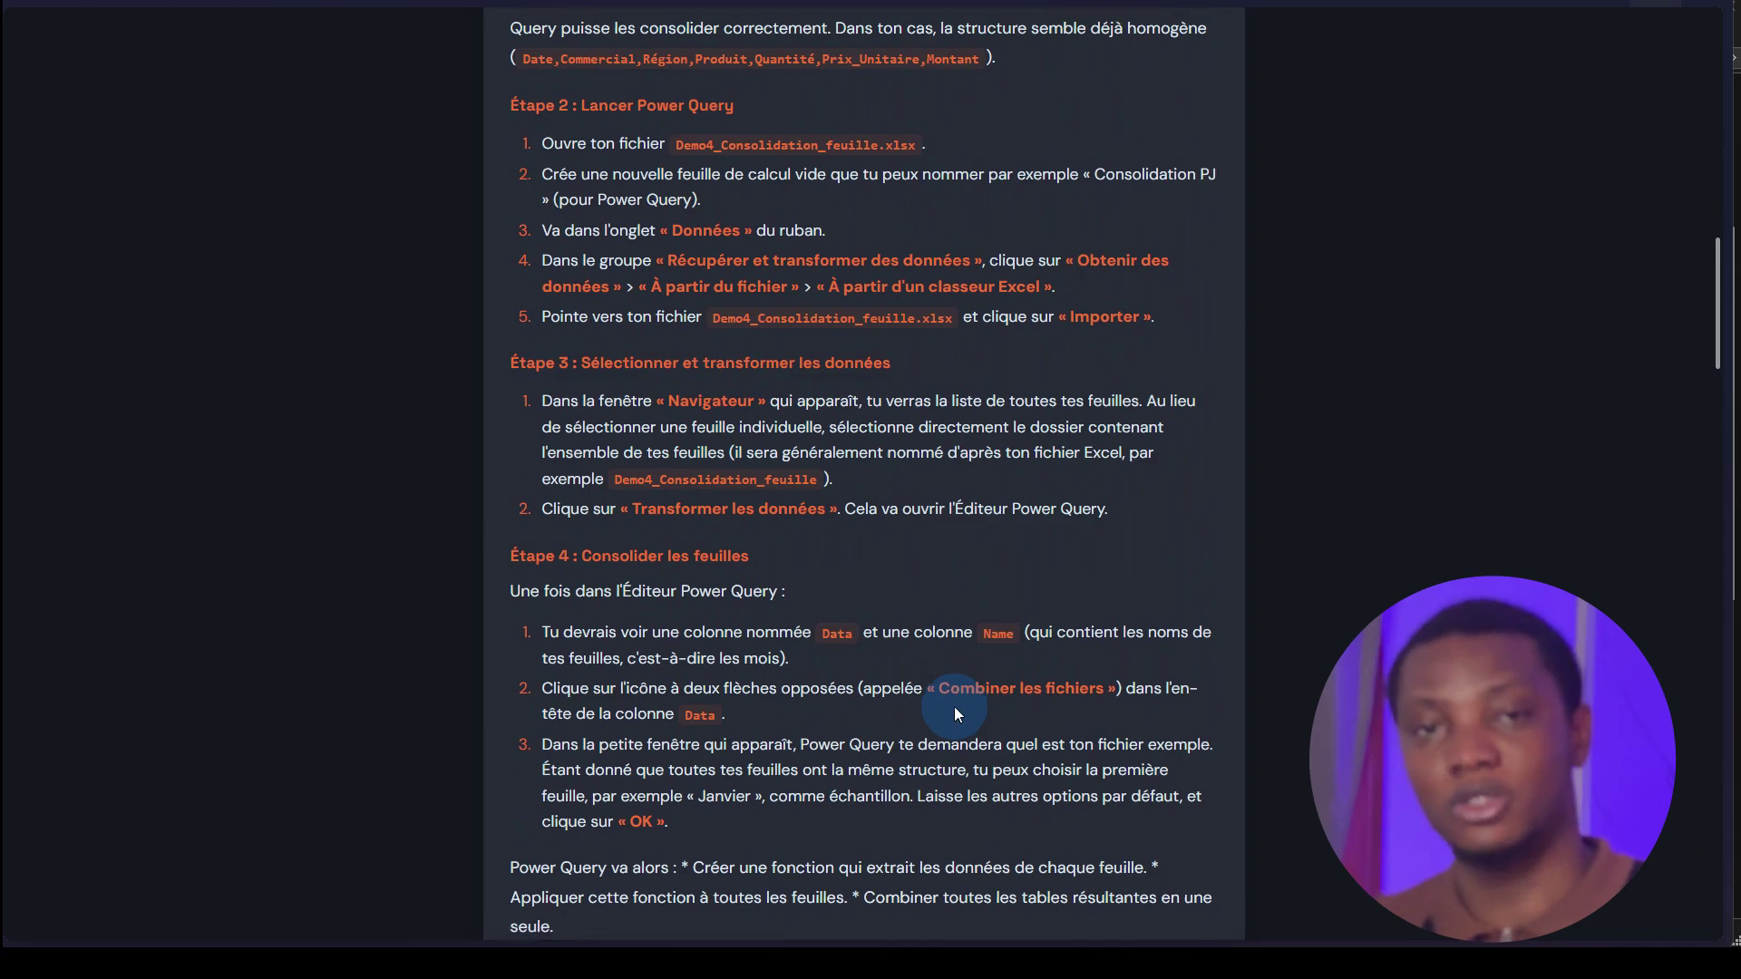
scroll(954, 706, up, 4)
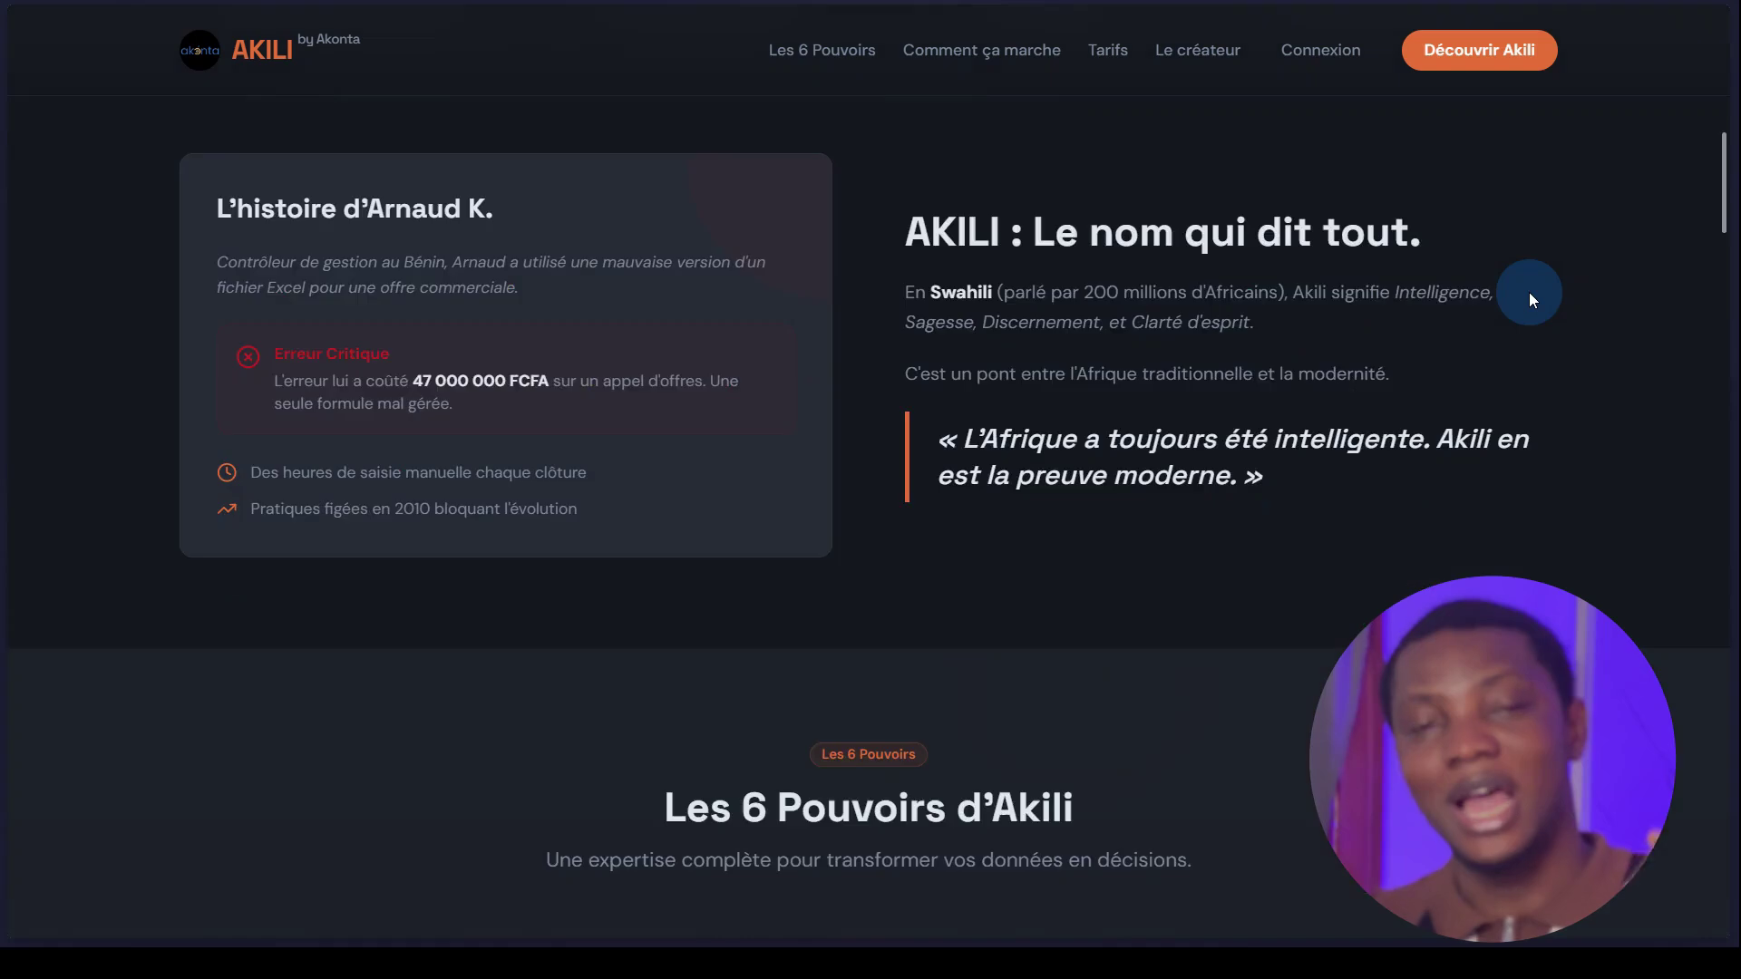
Revisit the Akili home page presentation, covering the AKILI name story, the six powers and the three-step explanation.
scroll(1529, 292, up, 10)
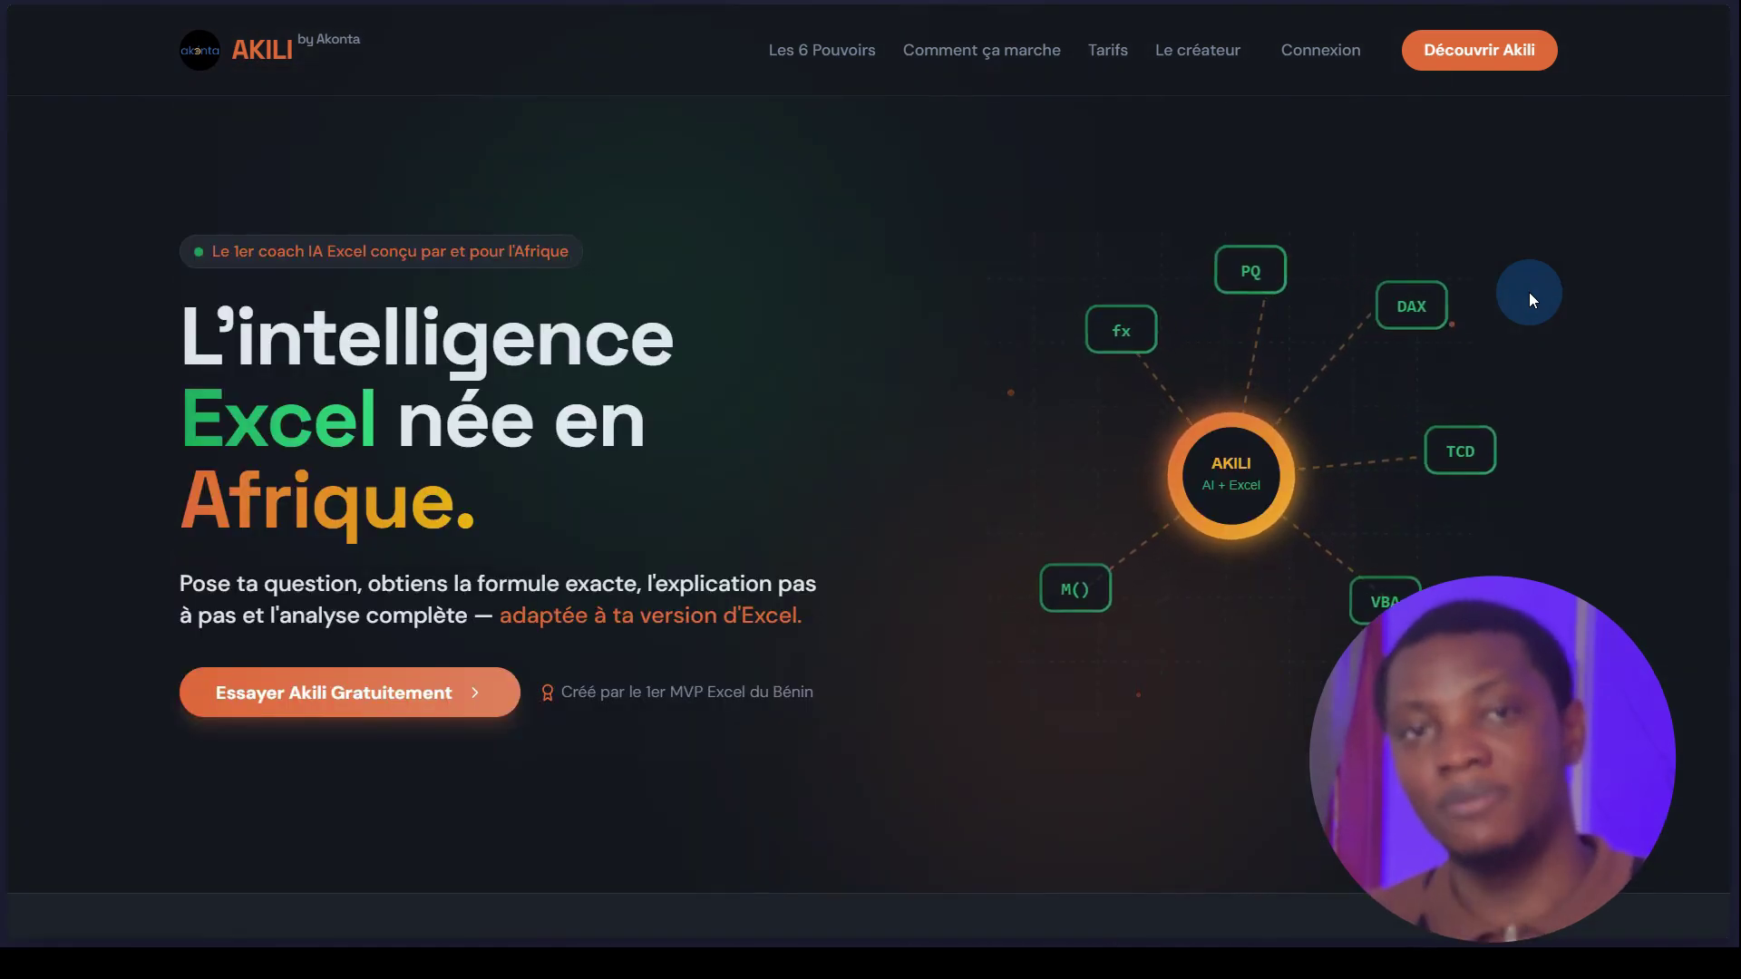
scroll(1529, 292, down, 2)
scroll(1529, 292, down, 4)
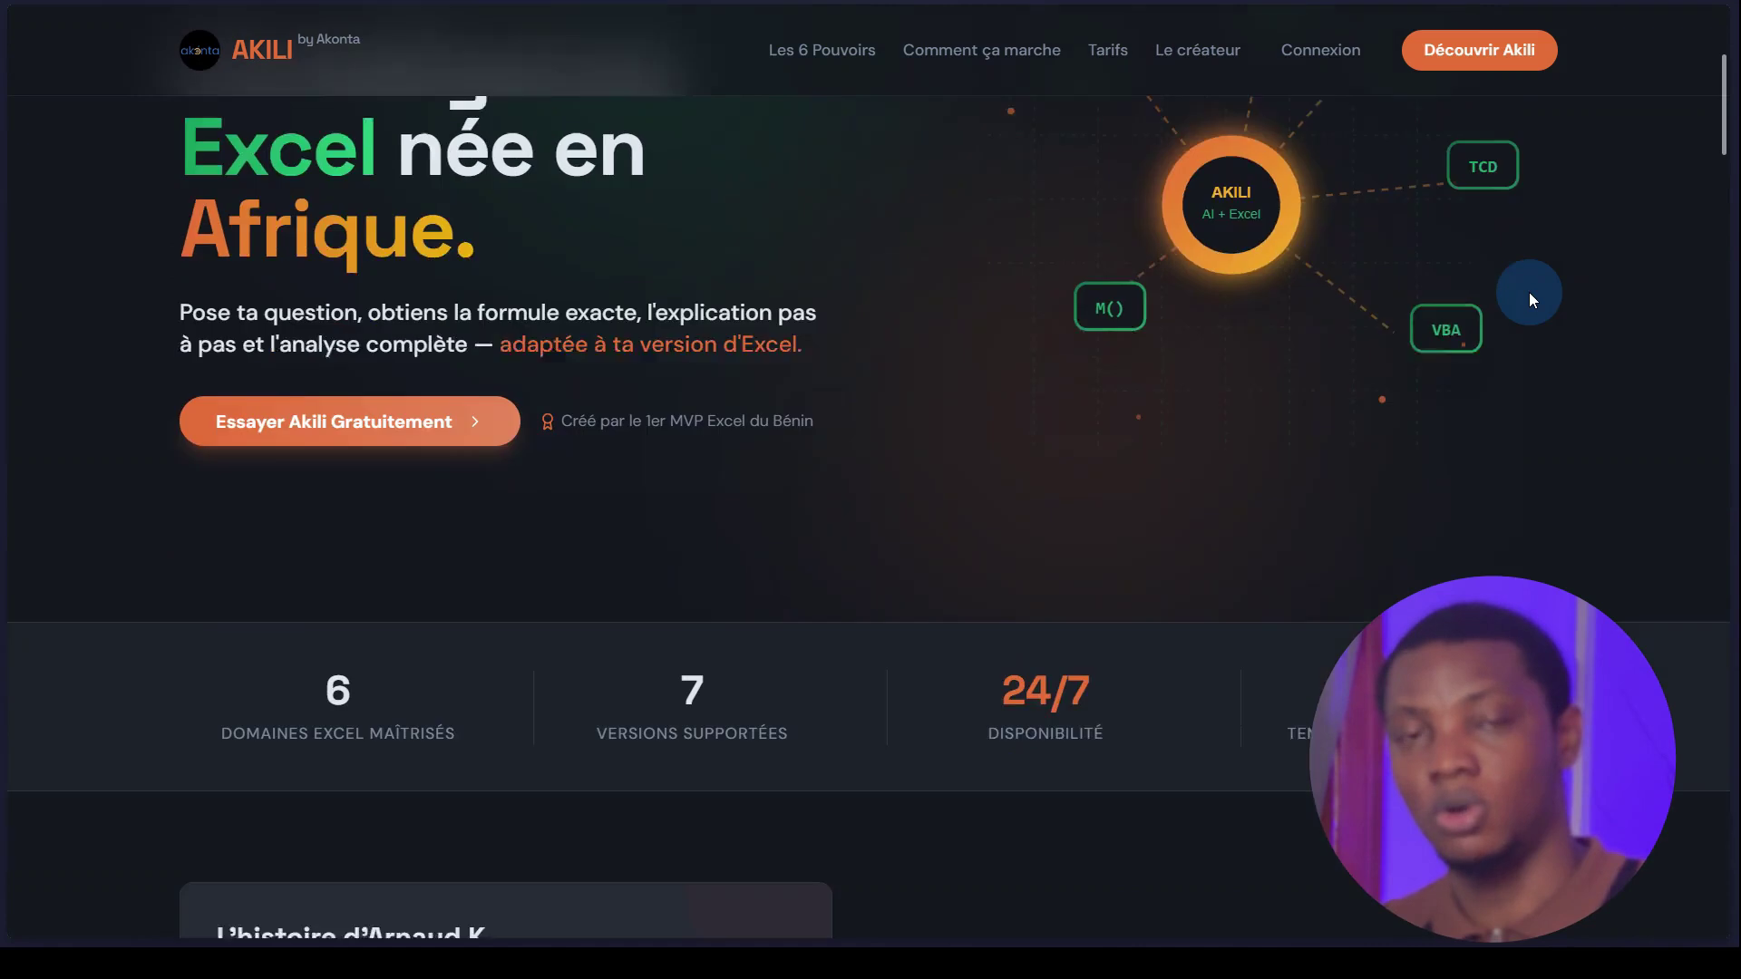
scroll(1529, 292, down, 6)
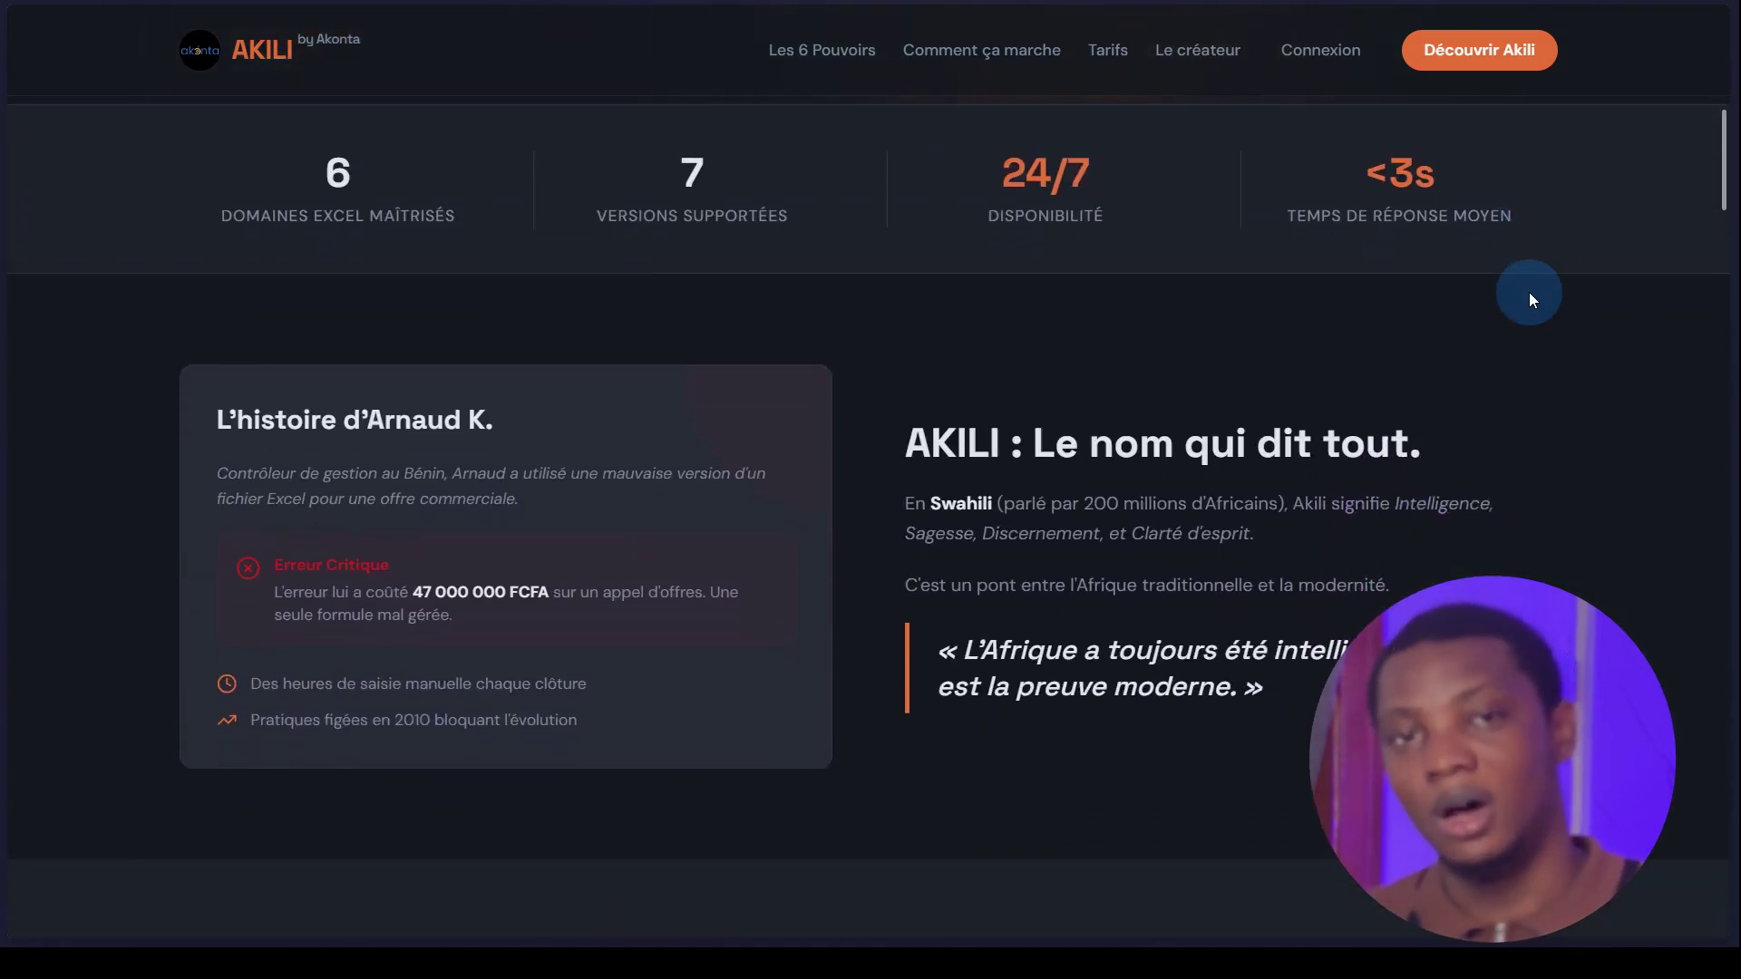
scroll(1529, 292, down, 6)
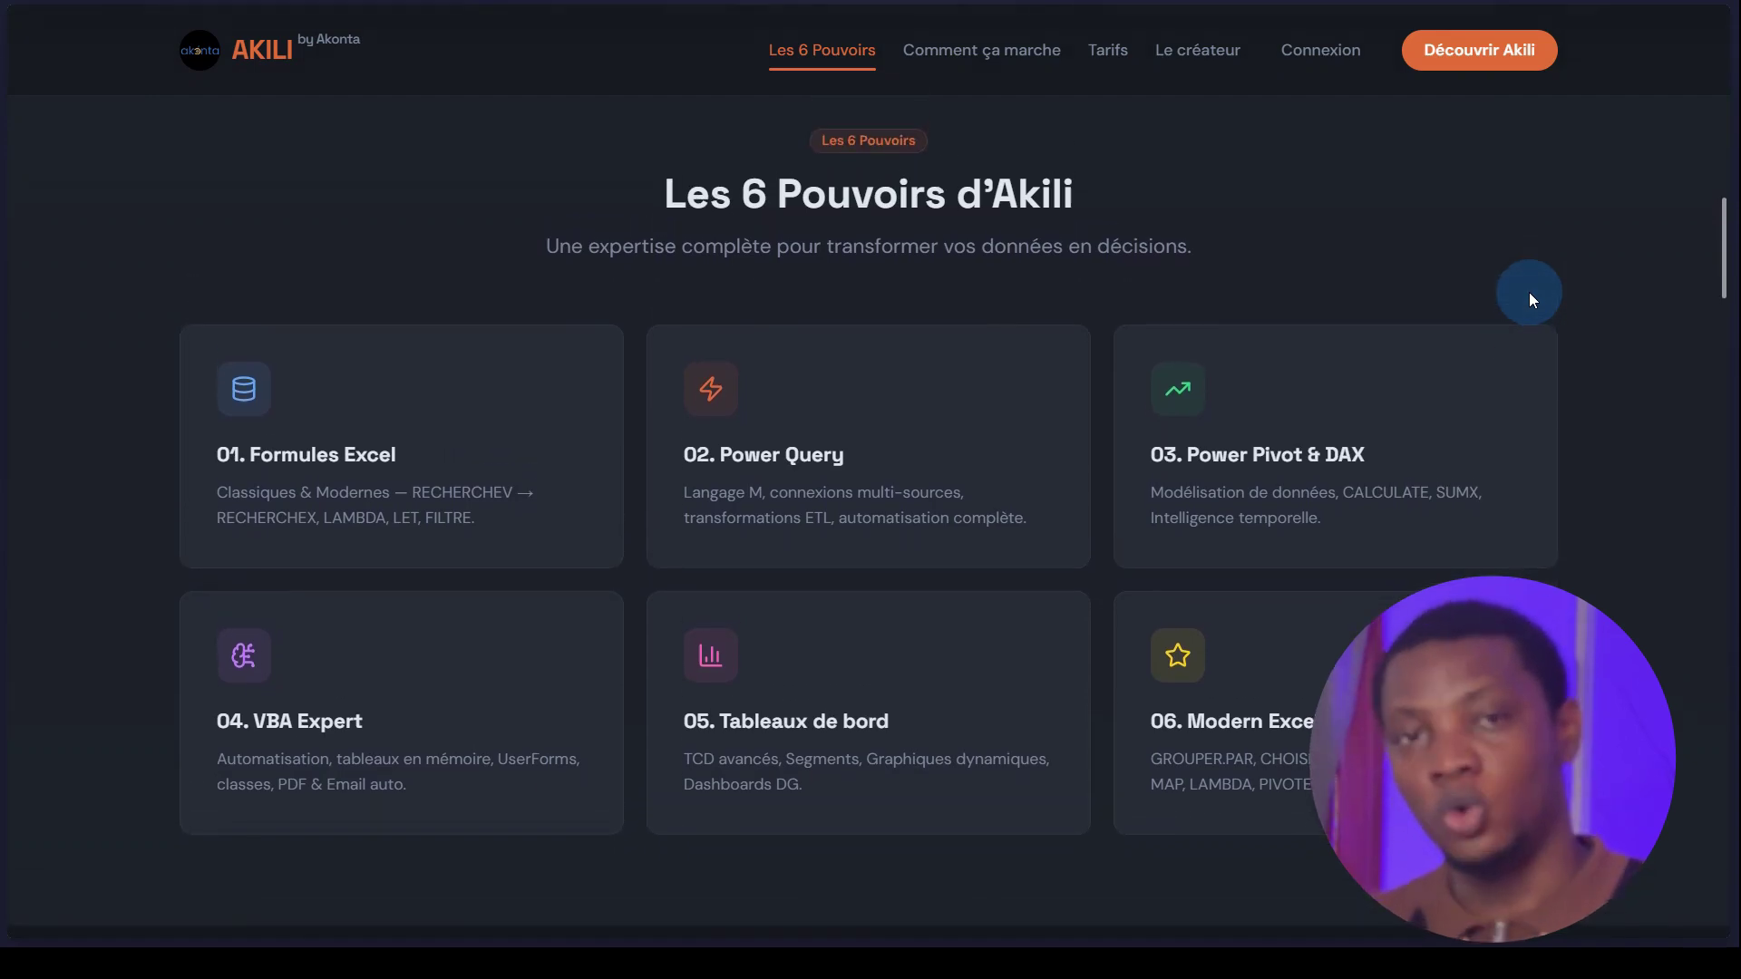
scroll(1530, 281, down, 2)
scroll(1531, 268, down, 5)
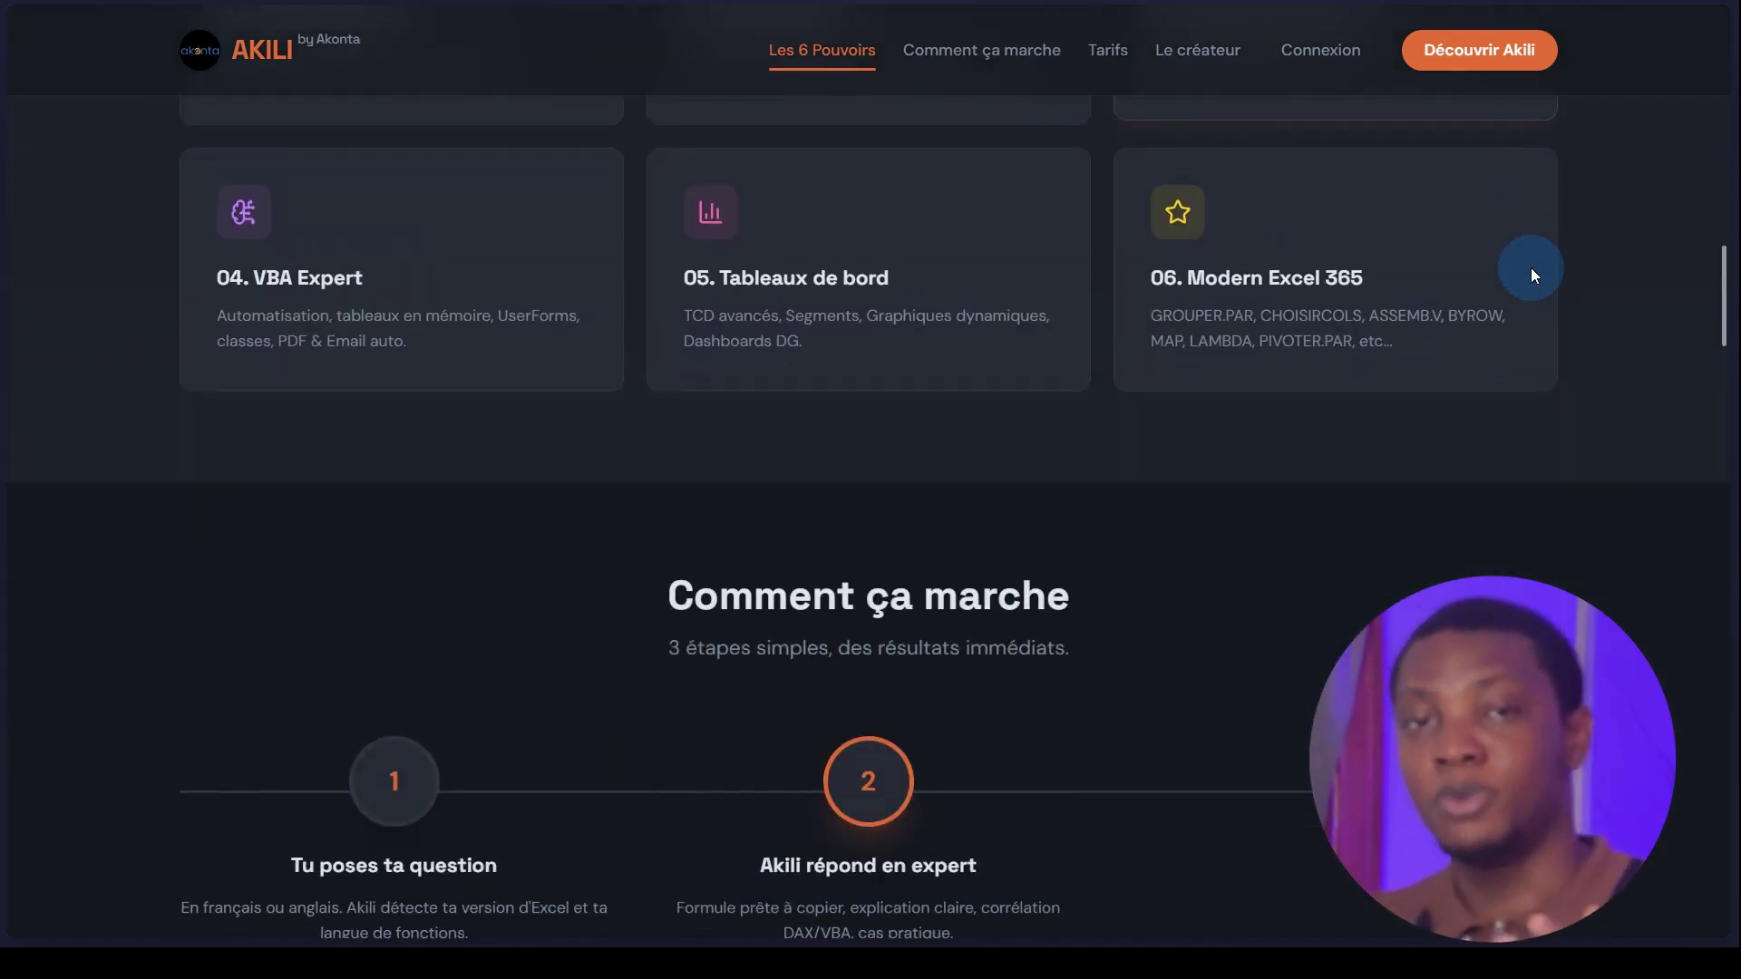
scroll(1531, 268, down, 1)
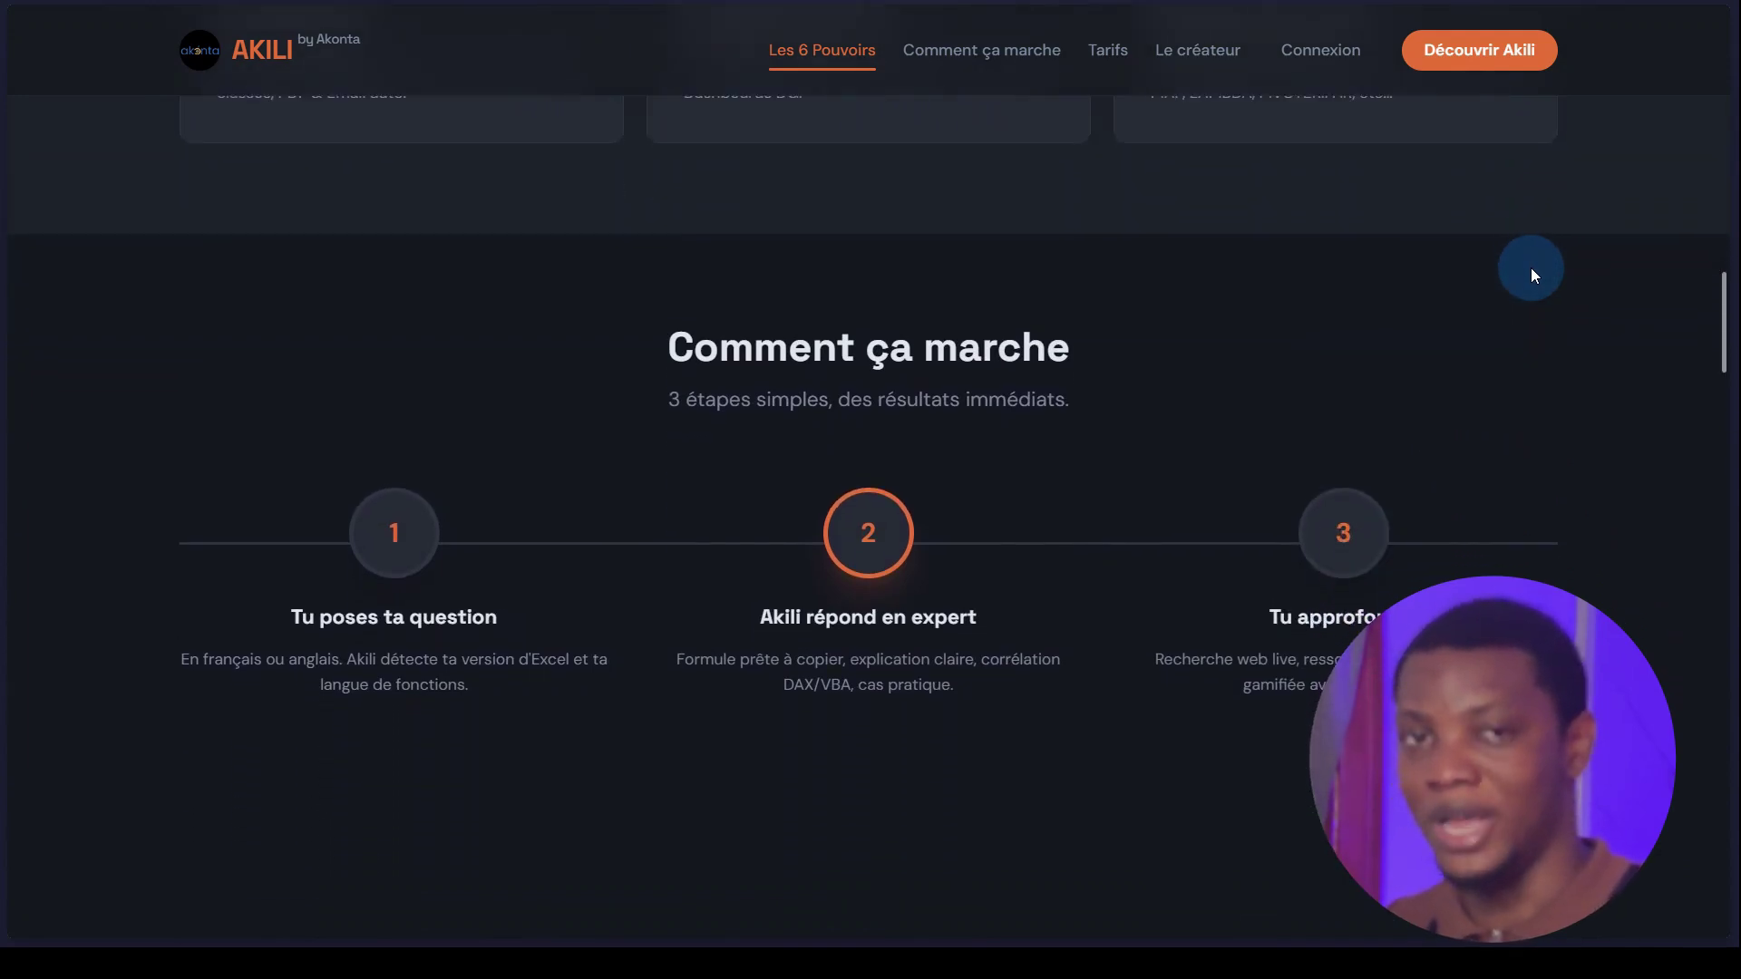
scroll(1531, 269, up, 1)
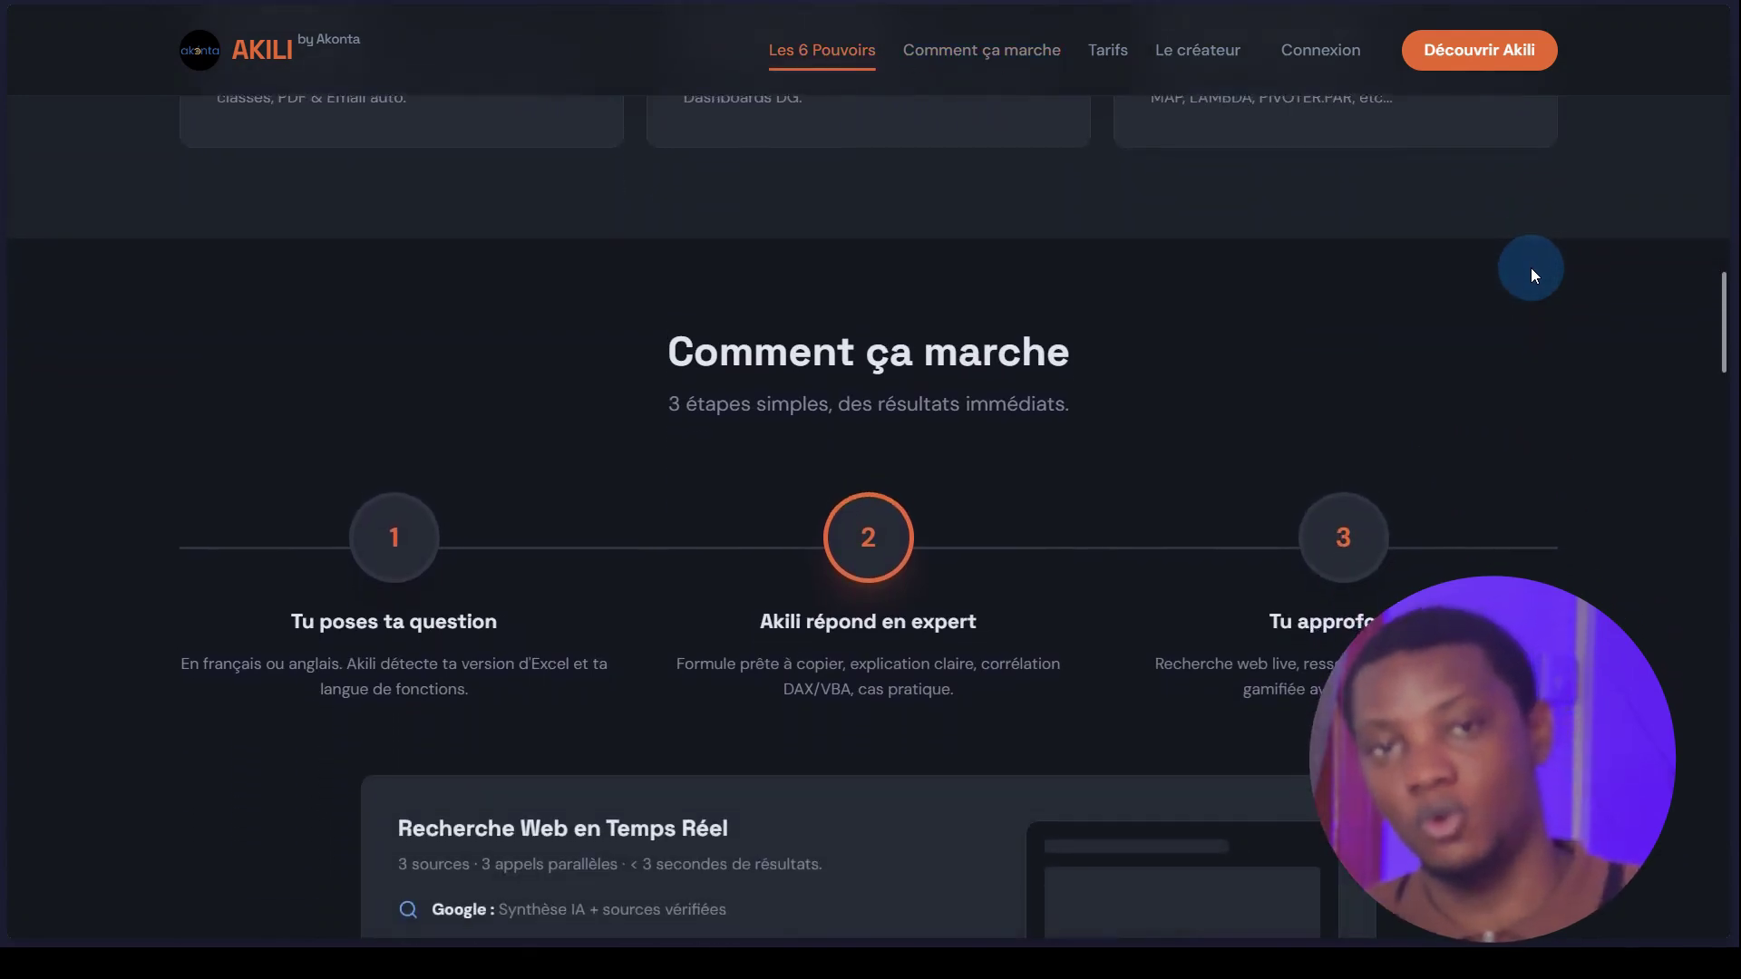
scroll(1531, 268, down, 2)
scroll(1531, 268, up, 15)
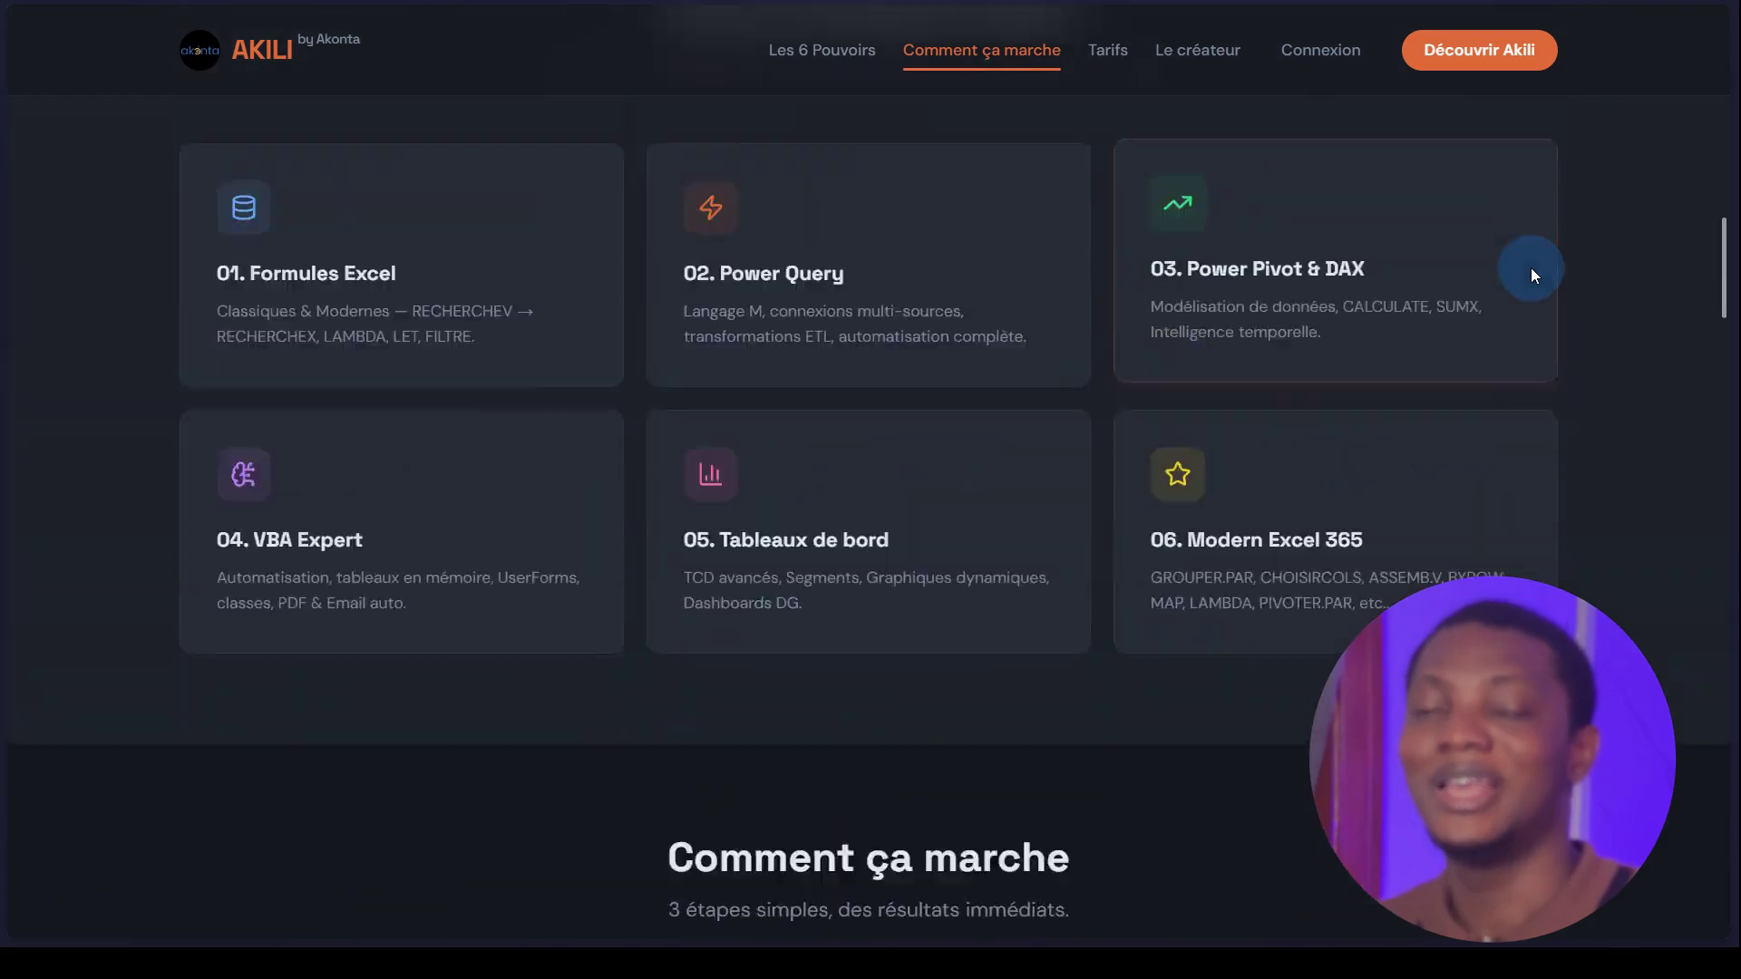